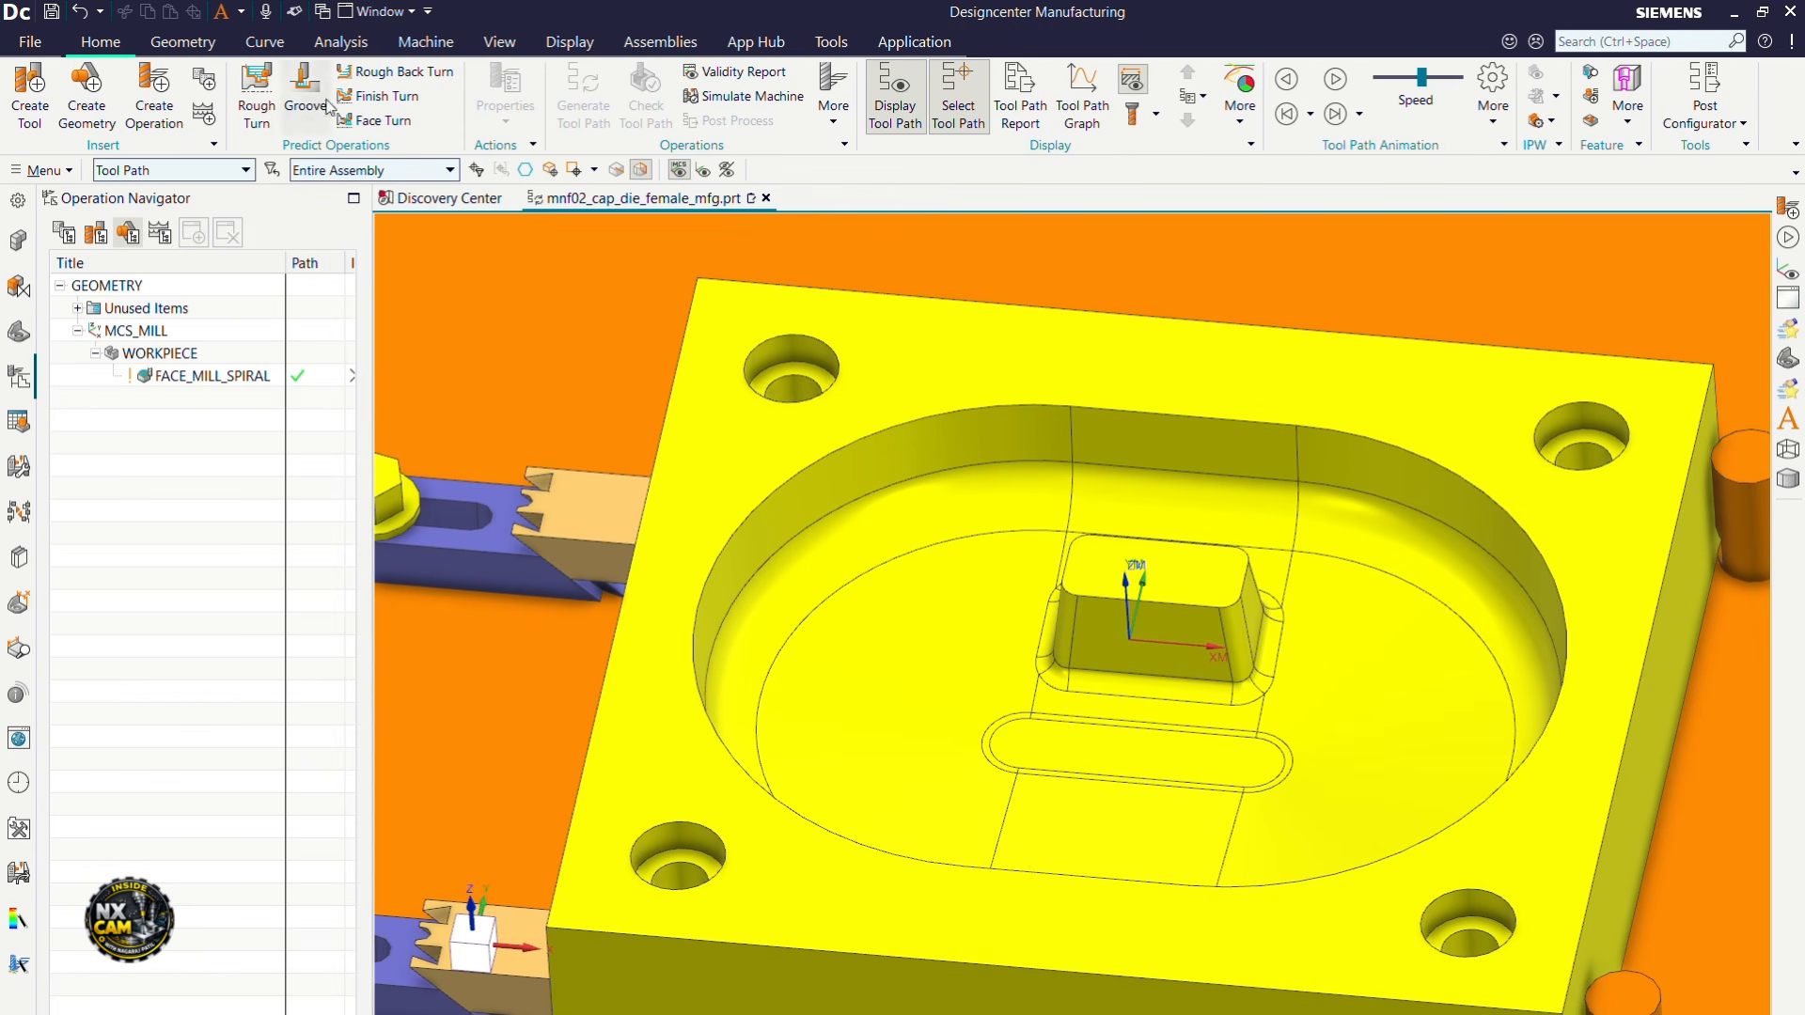
click(264, 41)
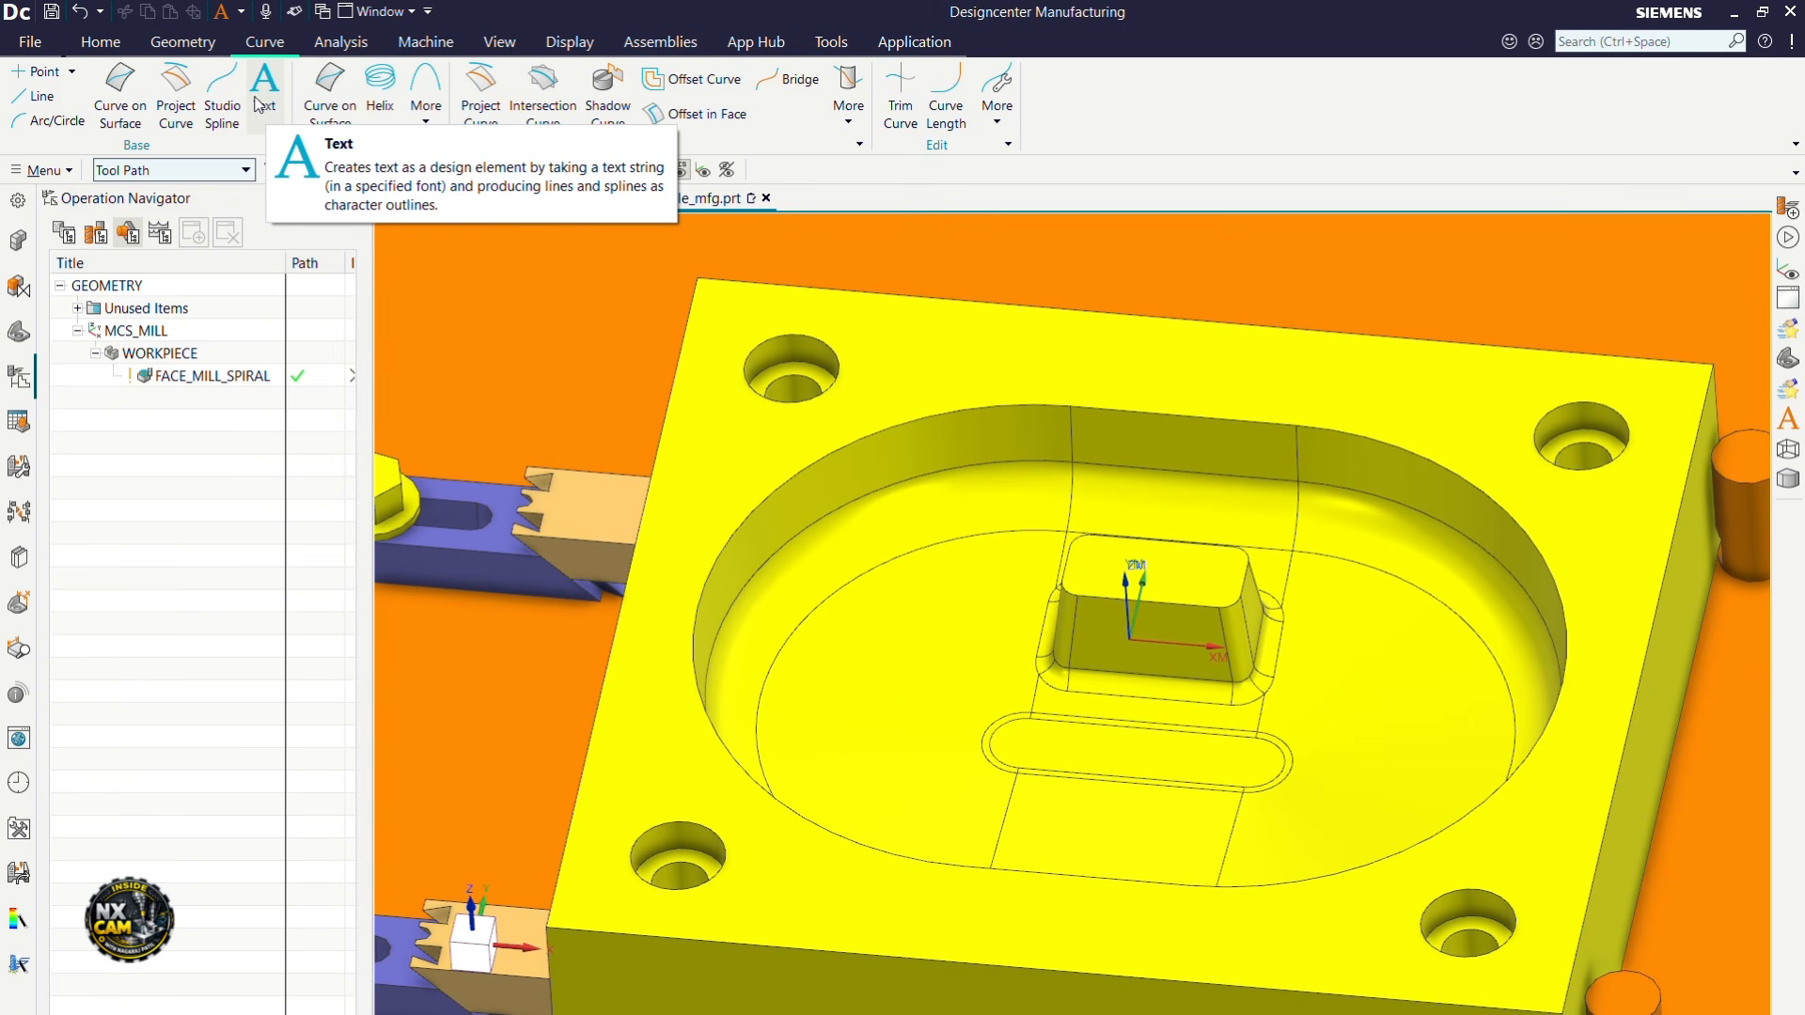
click(194, 46)
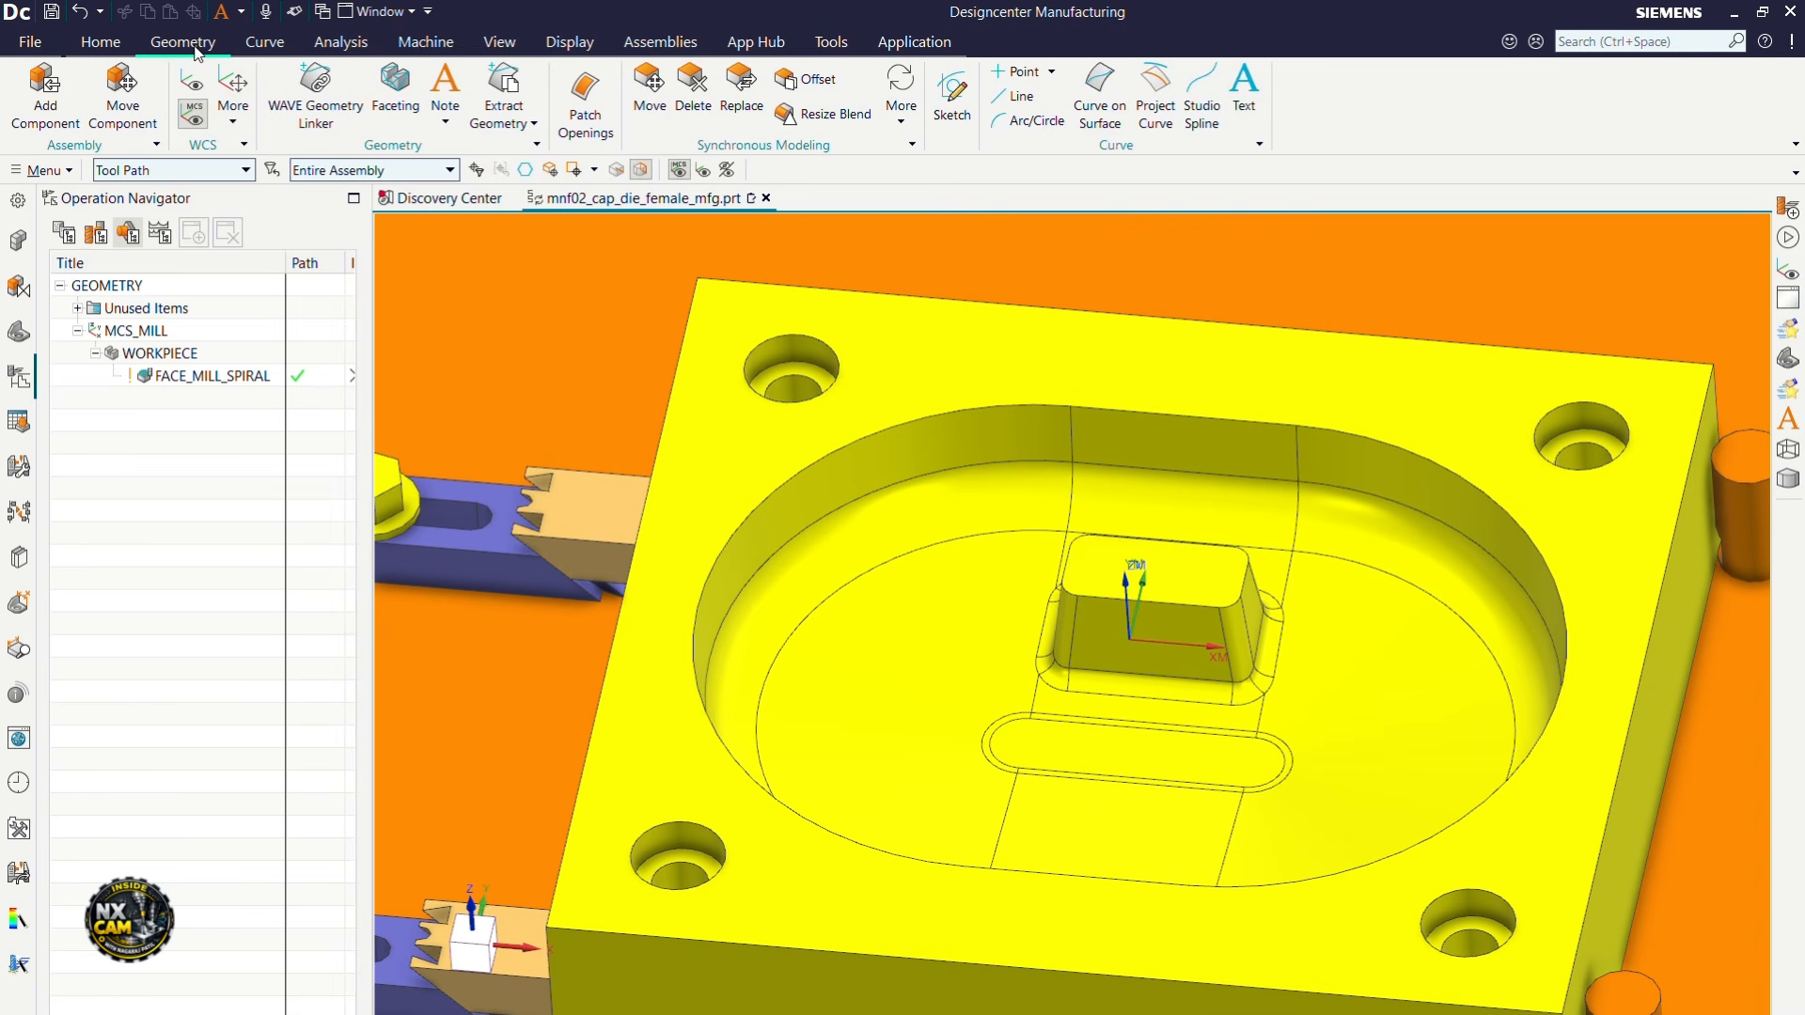
click(445, 122)
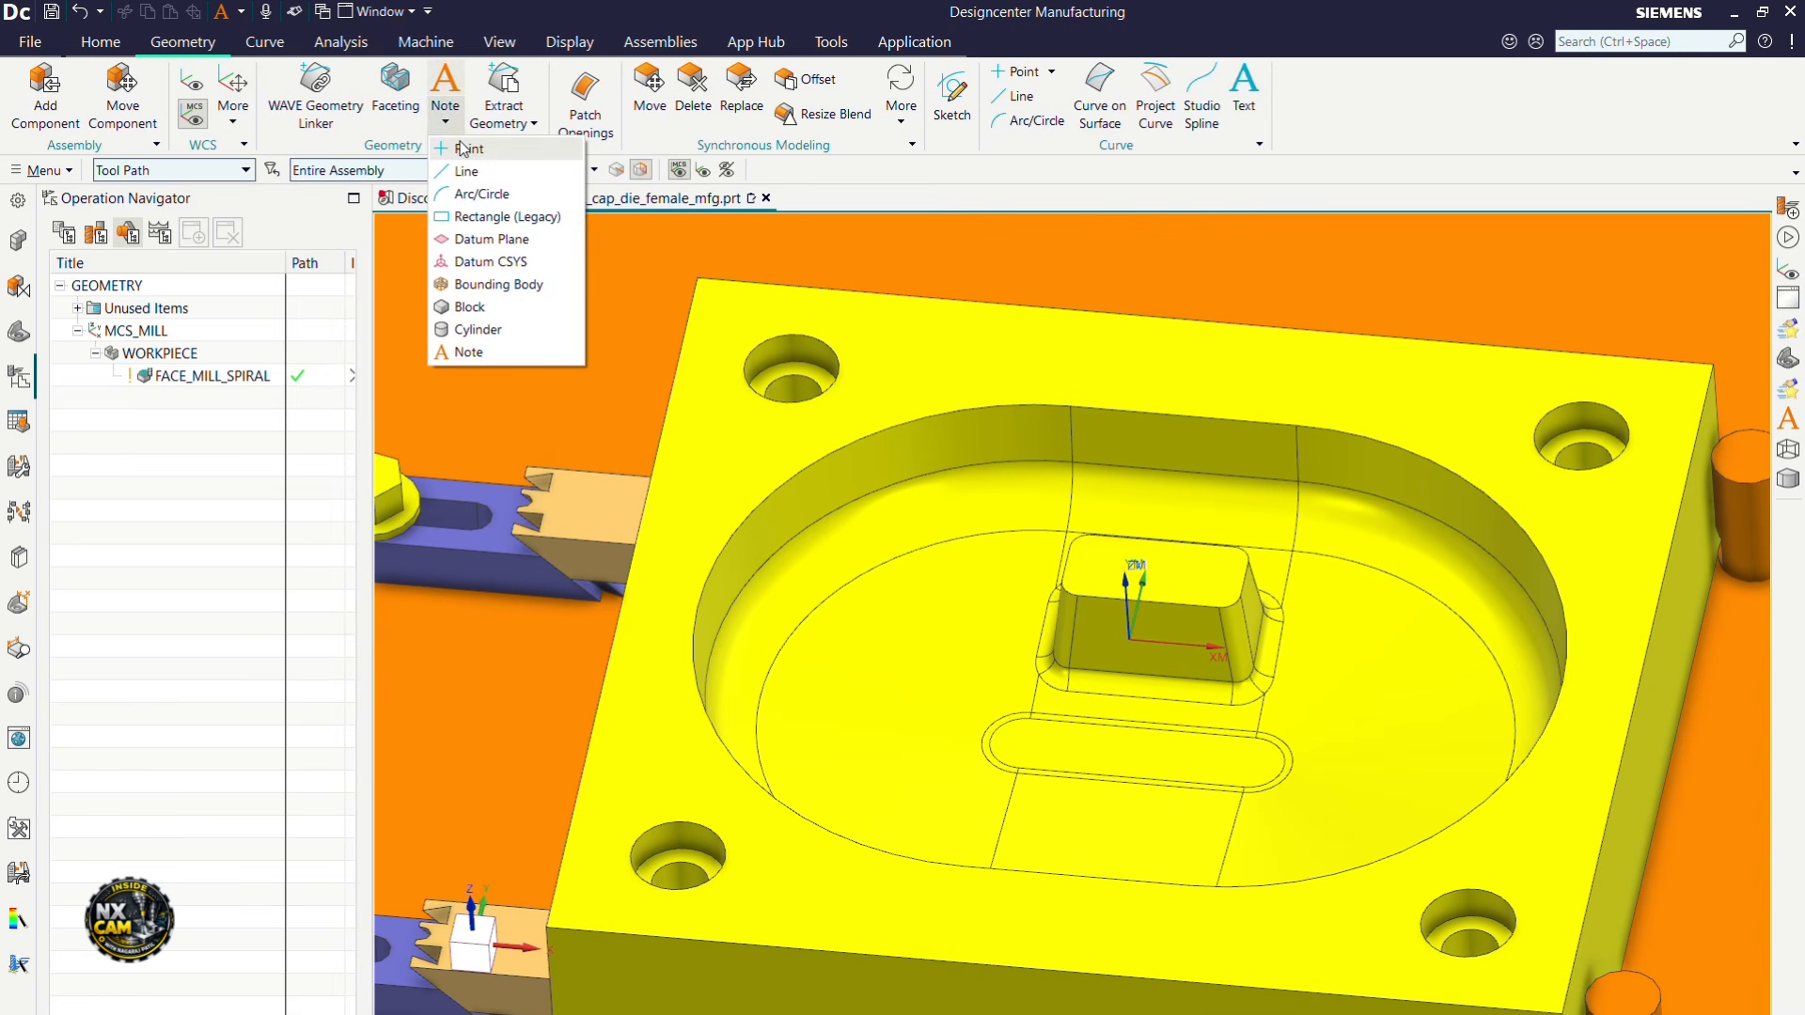
click(458, 143)
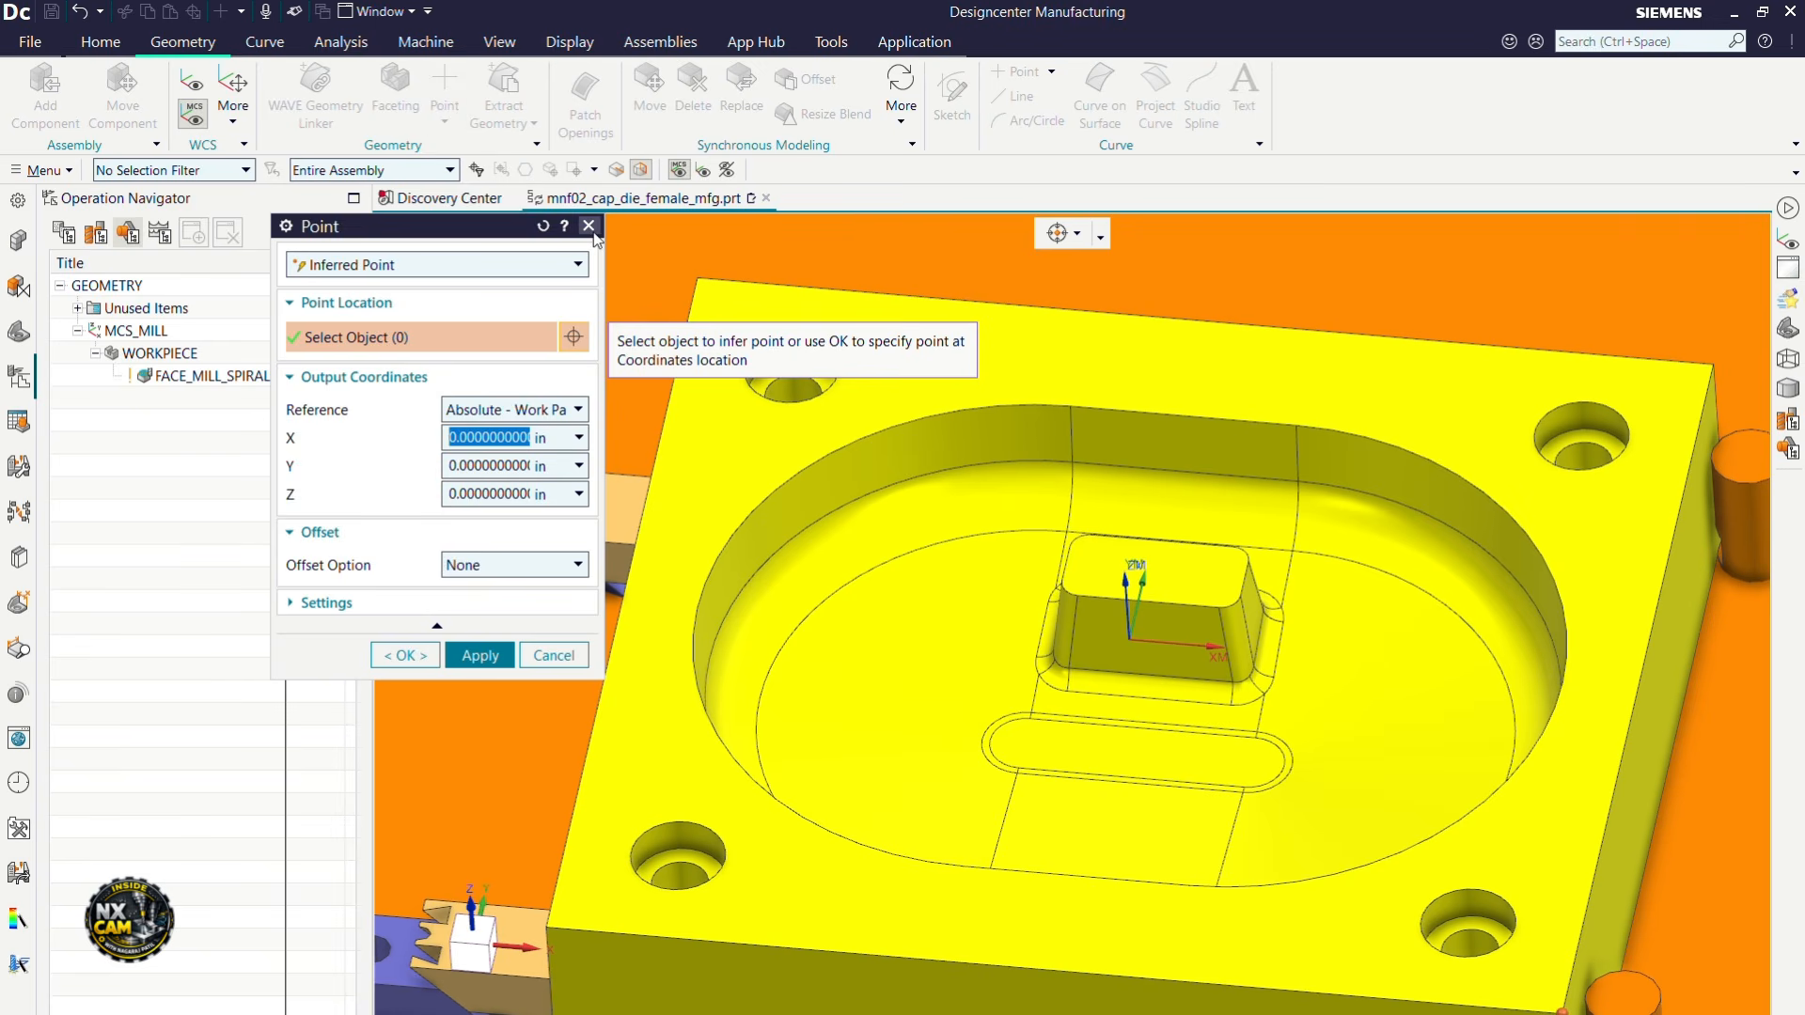
click(590, 229)
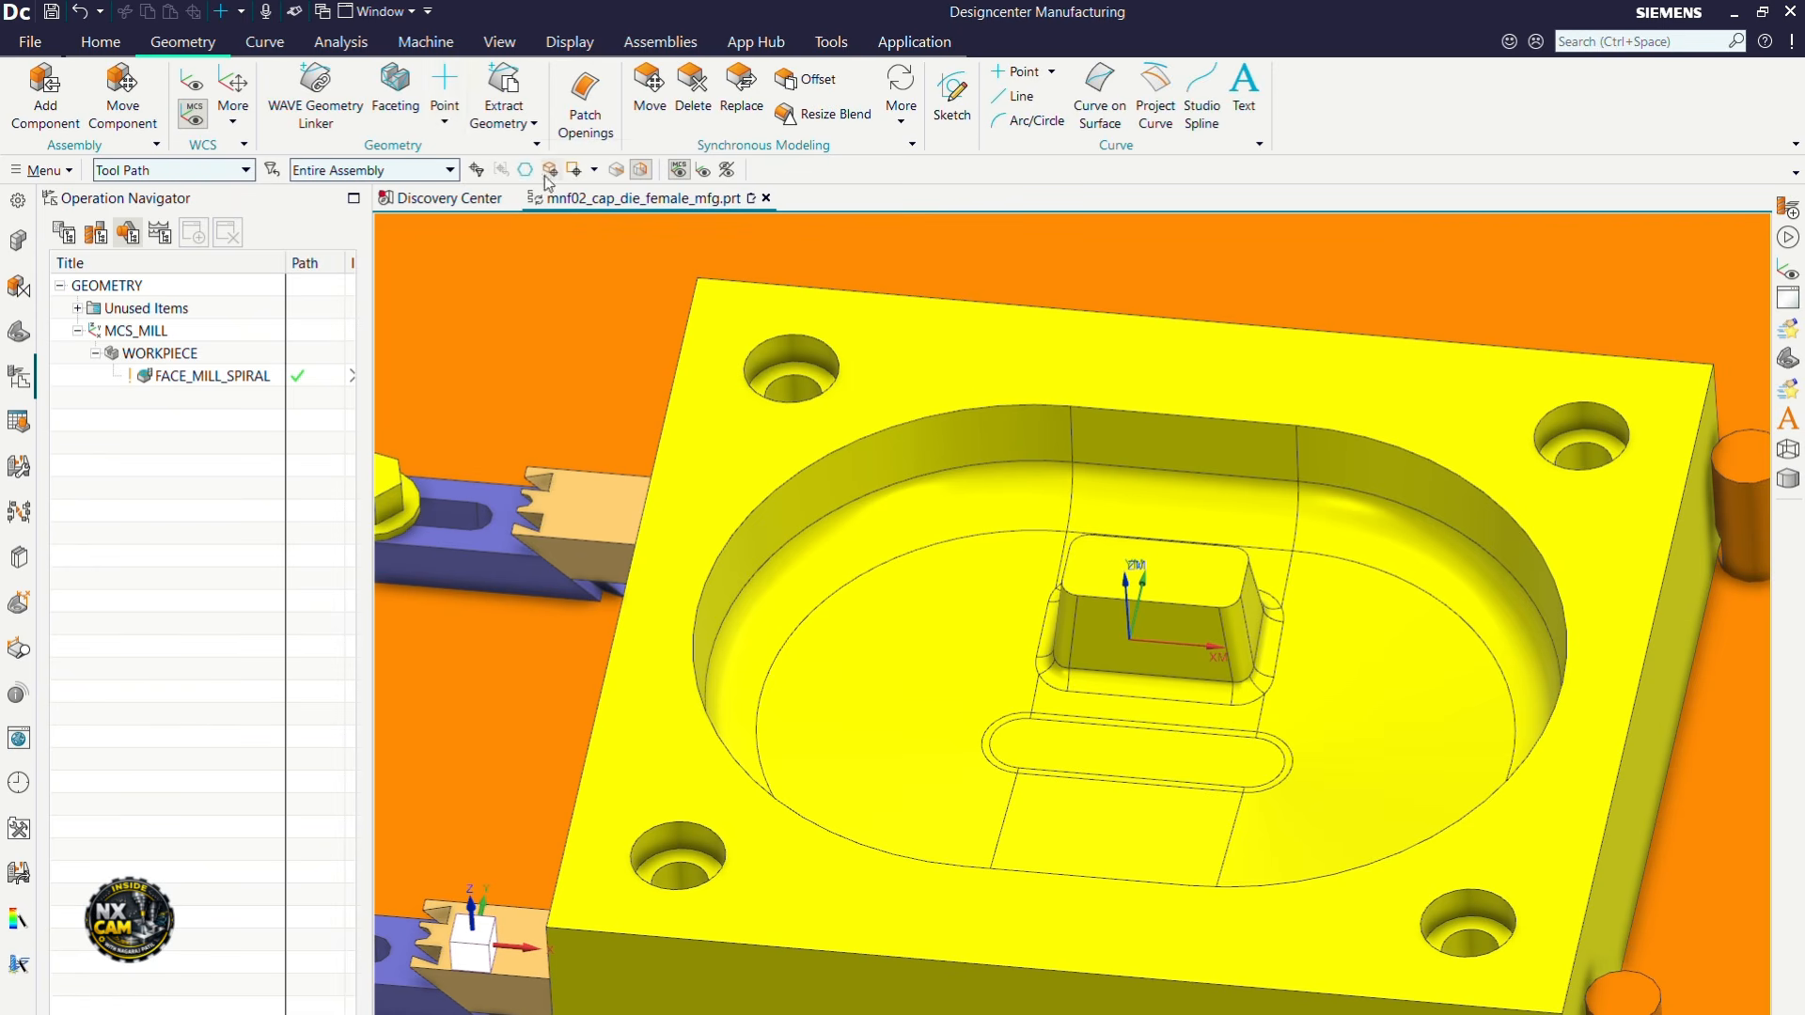
Step: Start a drafting note and replace its placeholder text with NX
click(445, 123)
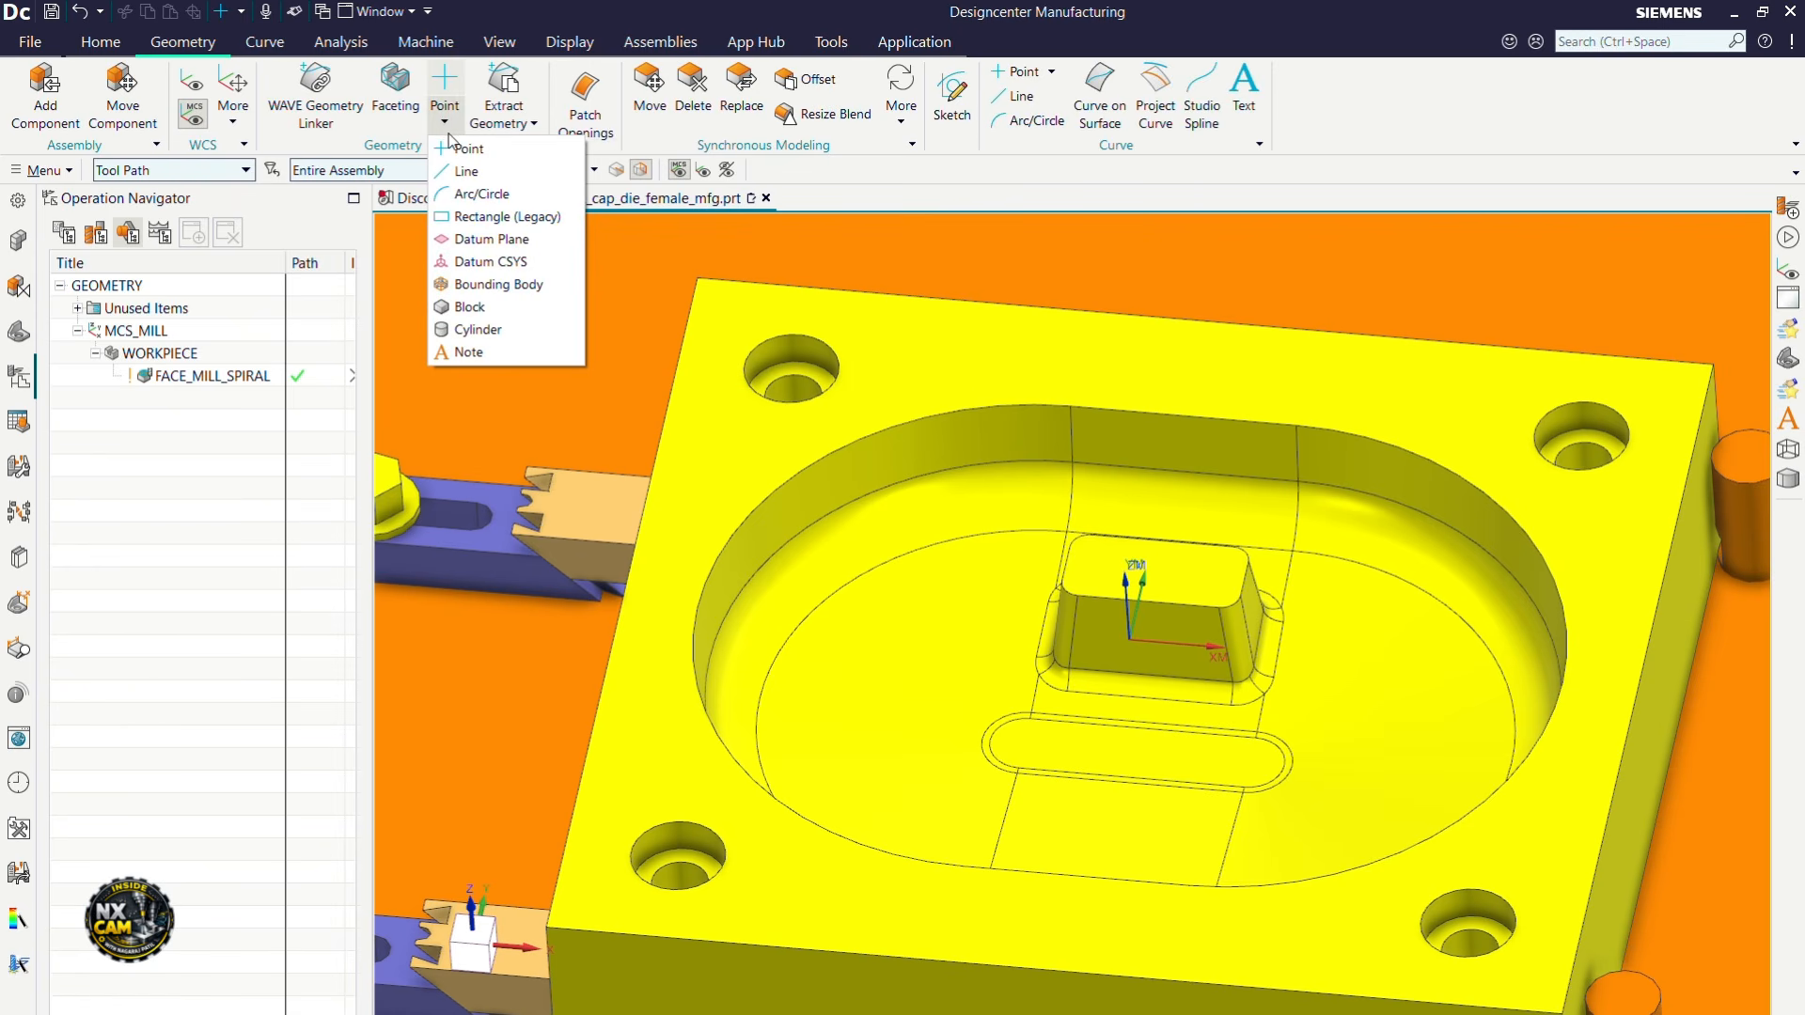
click(495, 354)
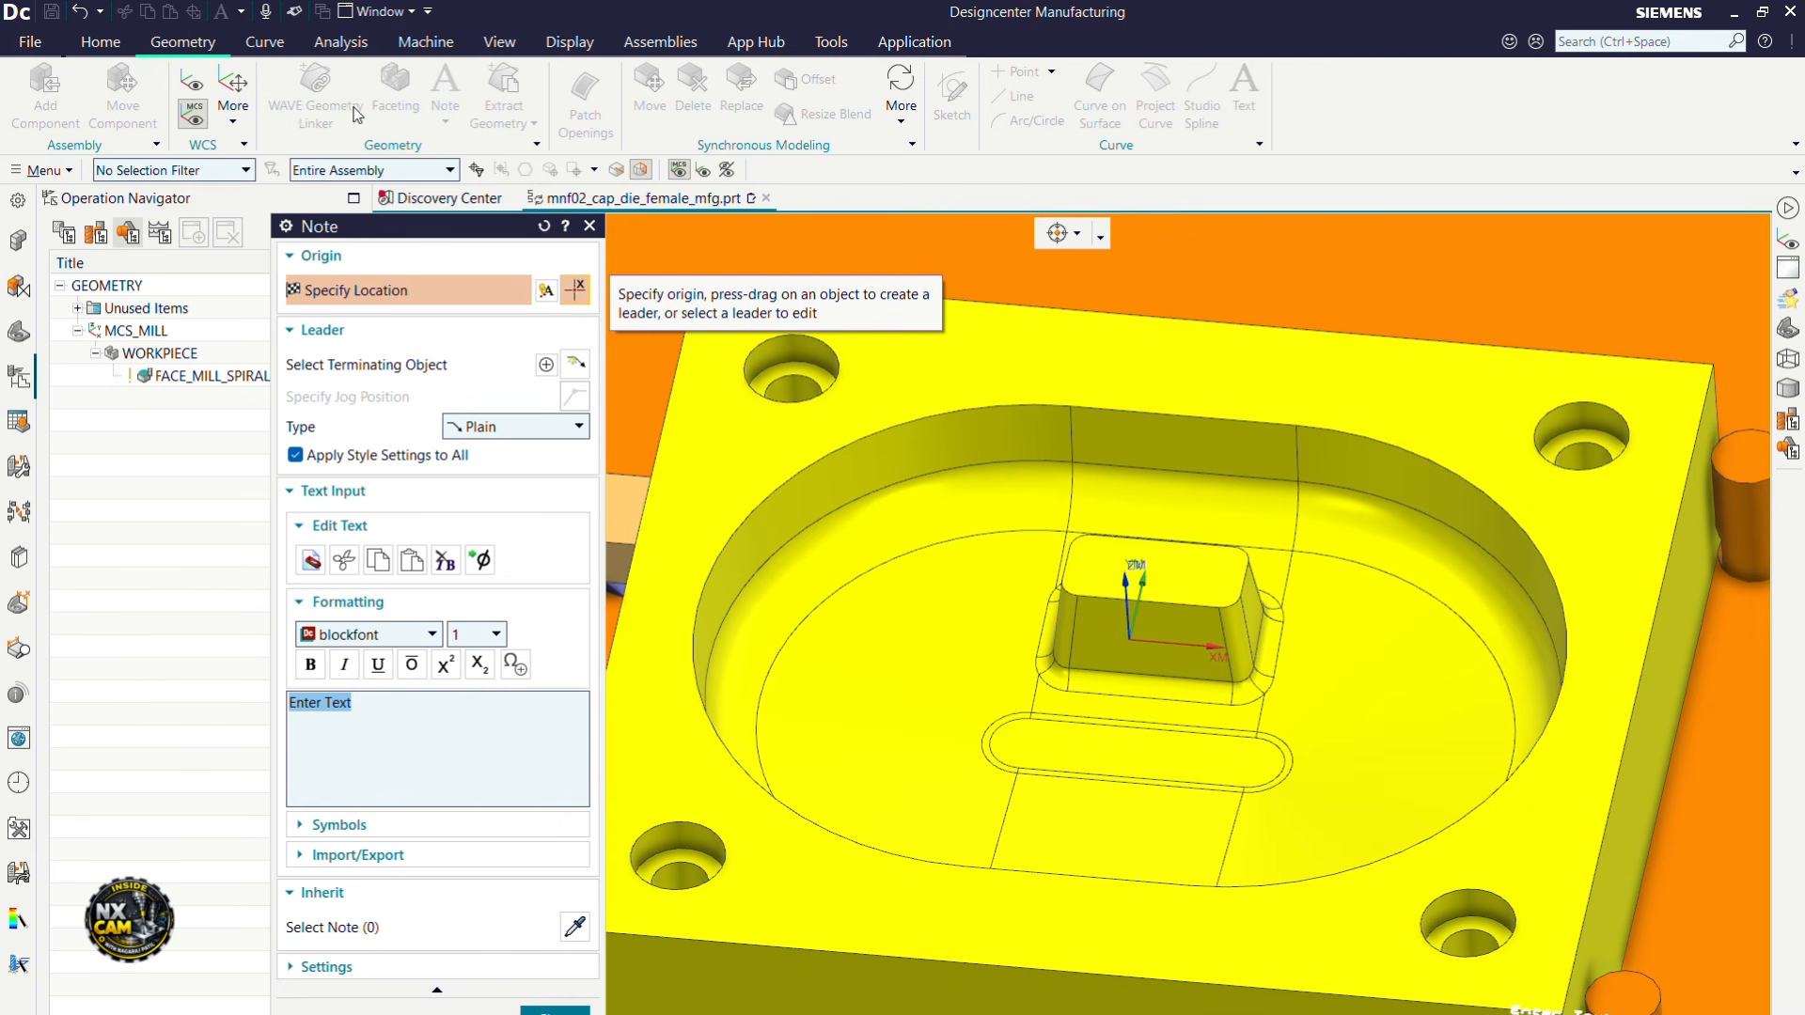
drag(406, 718, 274, 715)
text(NX)
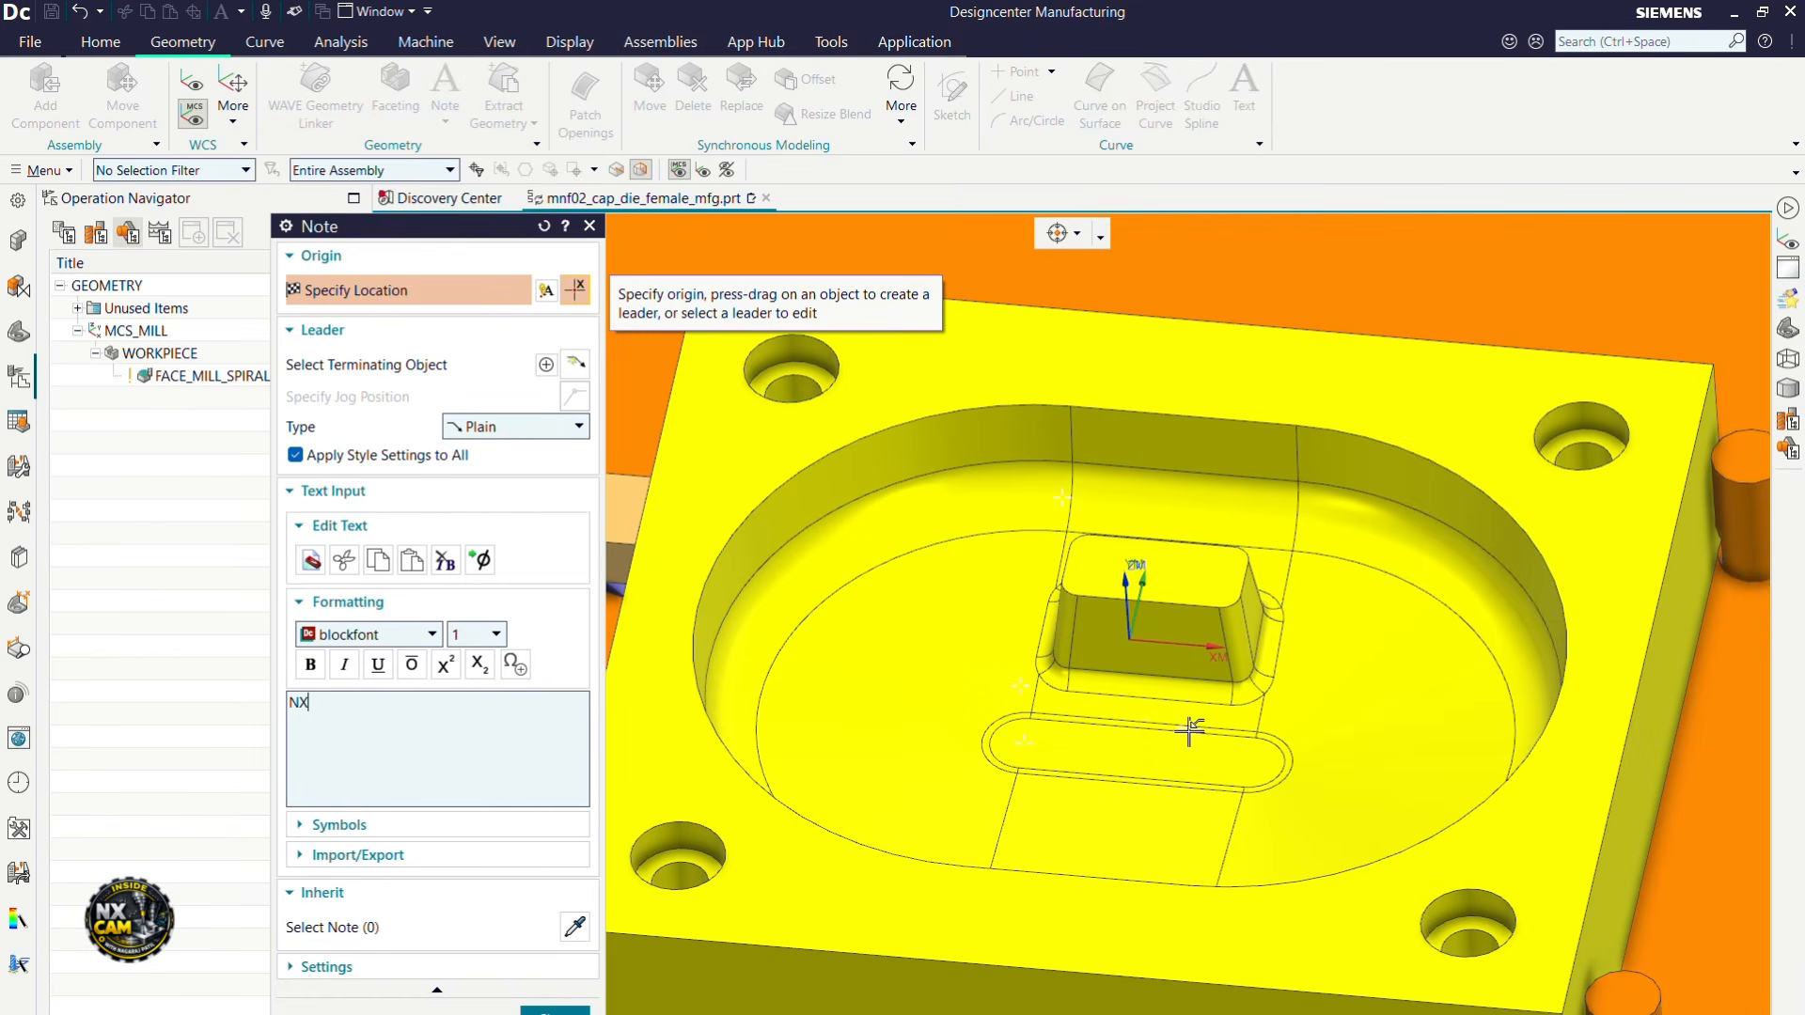
Step: Enable Point on Face snapping, place the blockfont NX note on the floor of the rounded slot, and finish the note
scroll(1124, 760, up, 4)
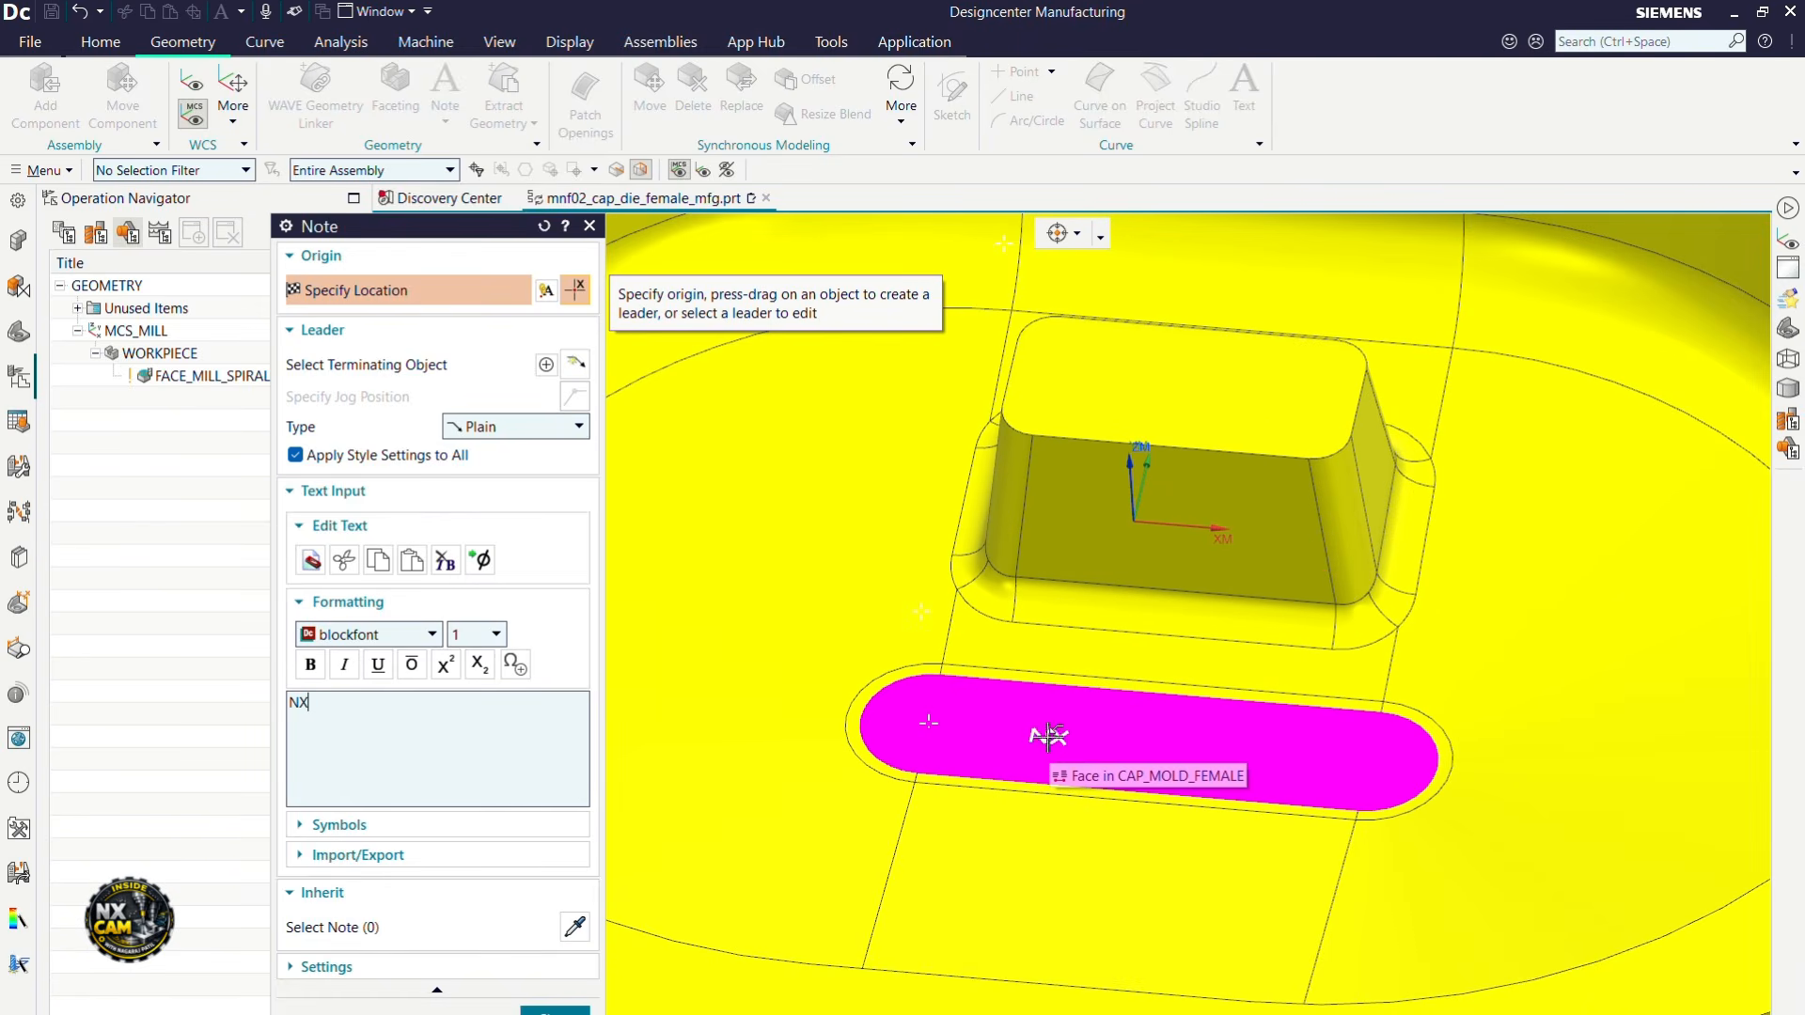
click(1099, 238)
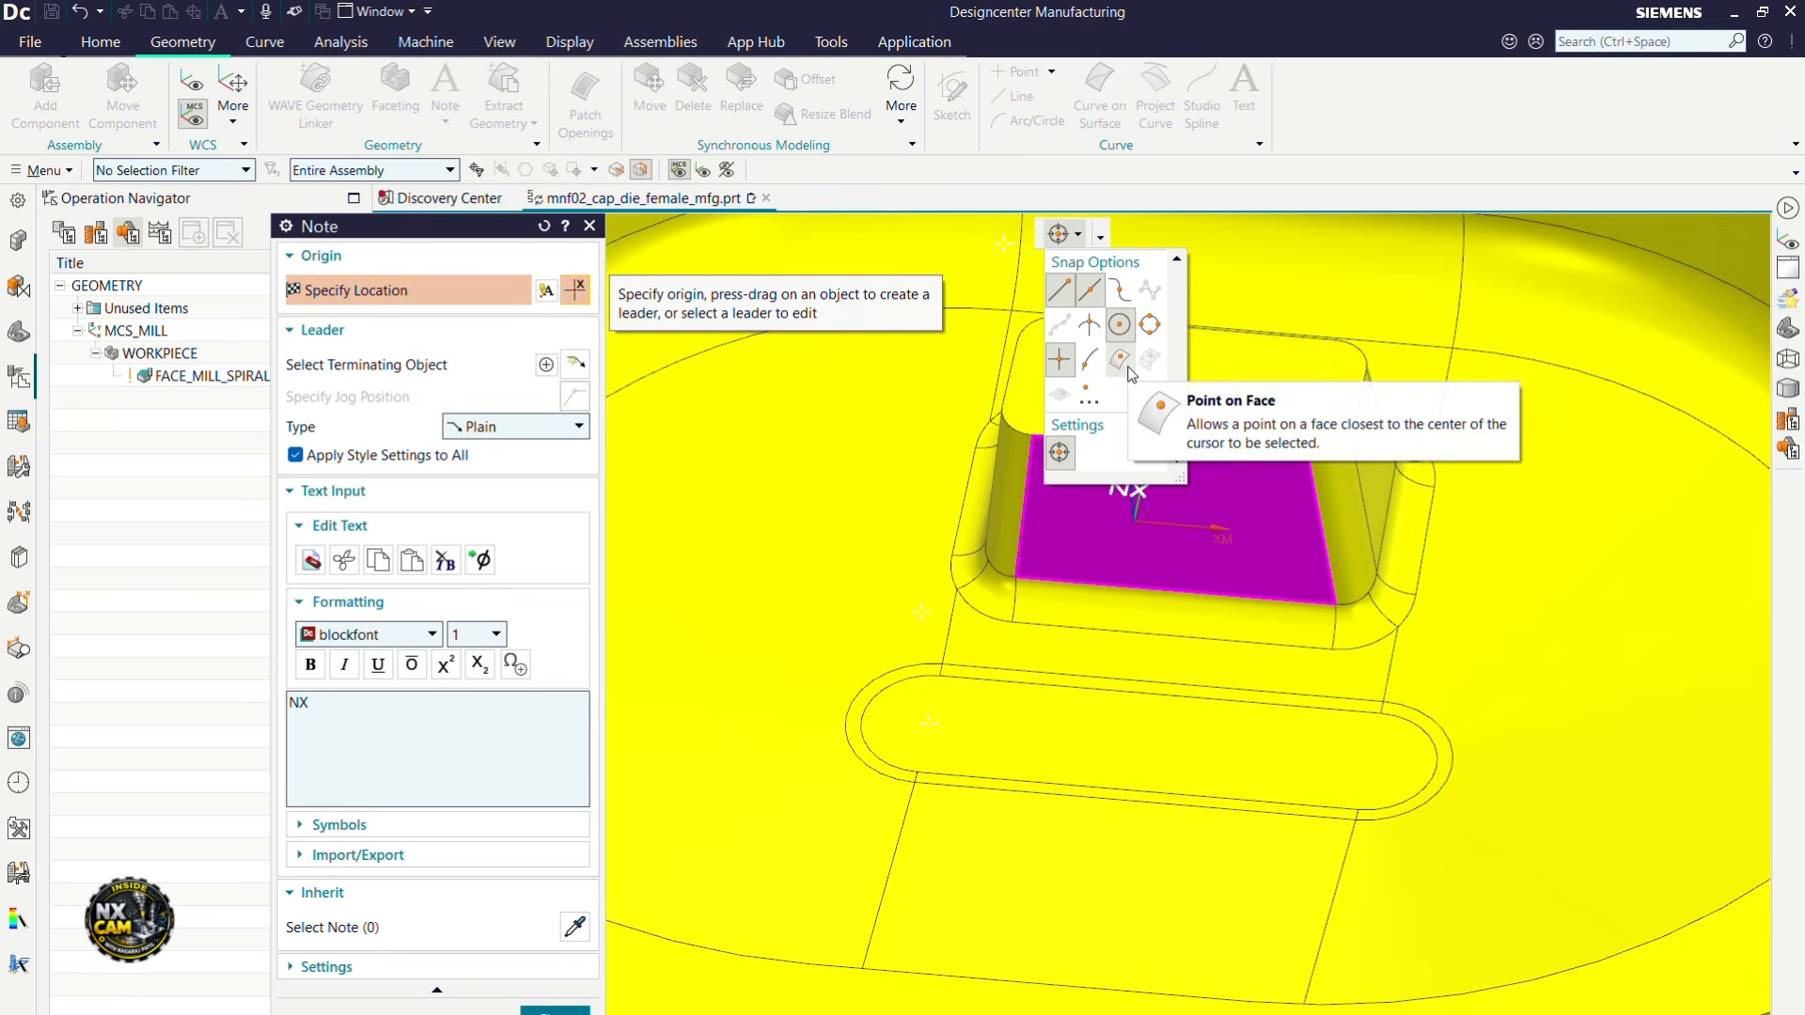
click(1002, 729)
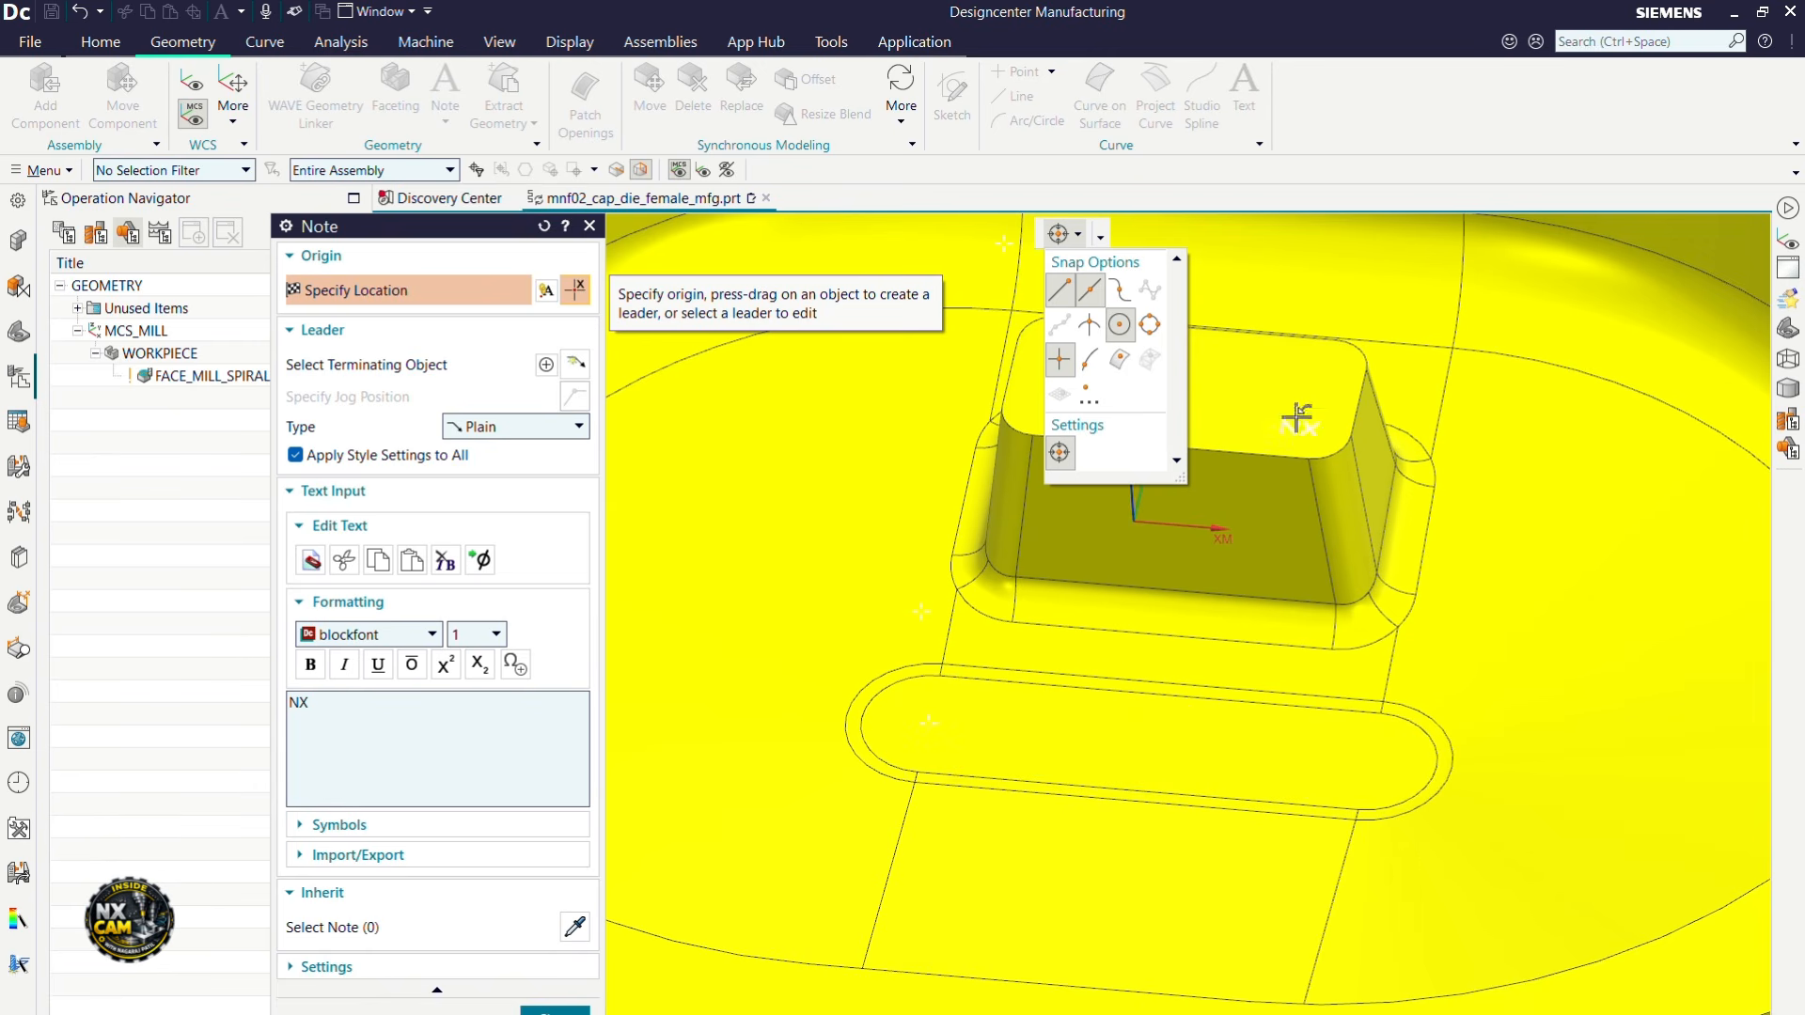
click(1121, 364)
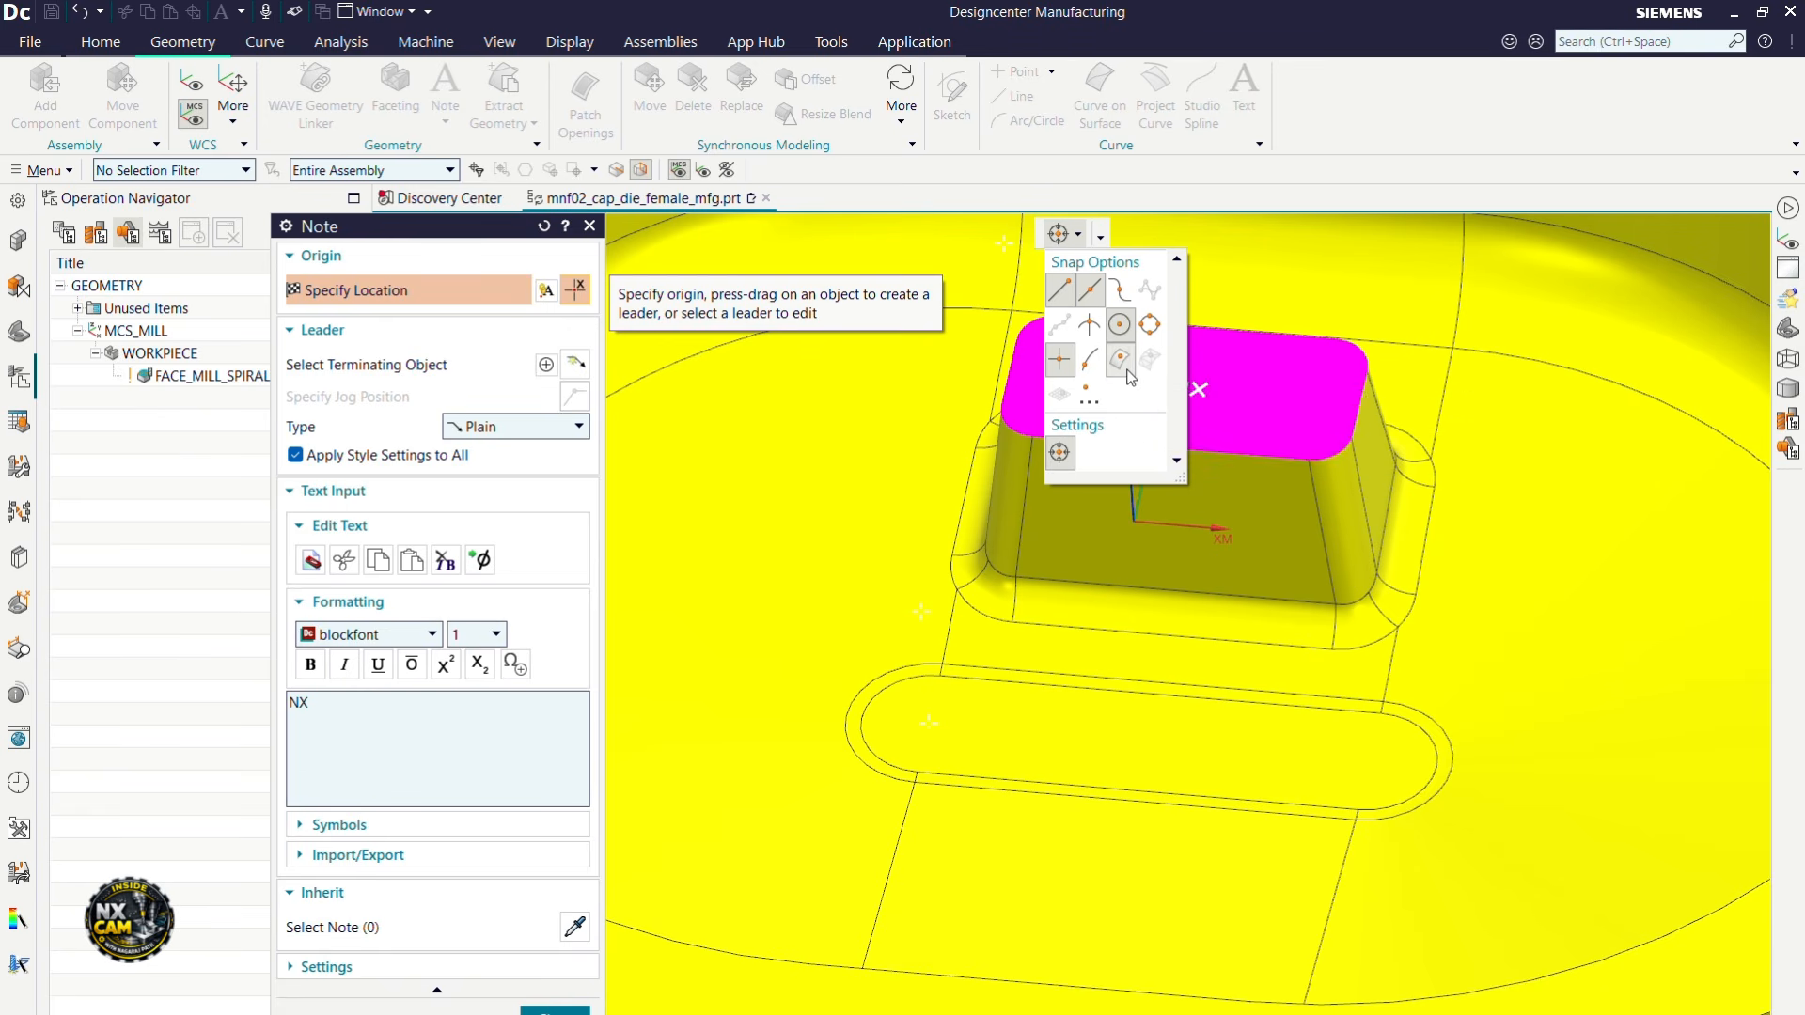
click(1026, 737)
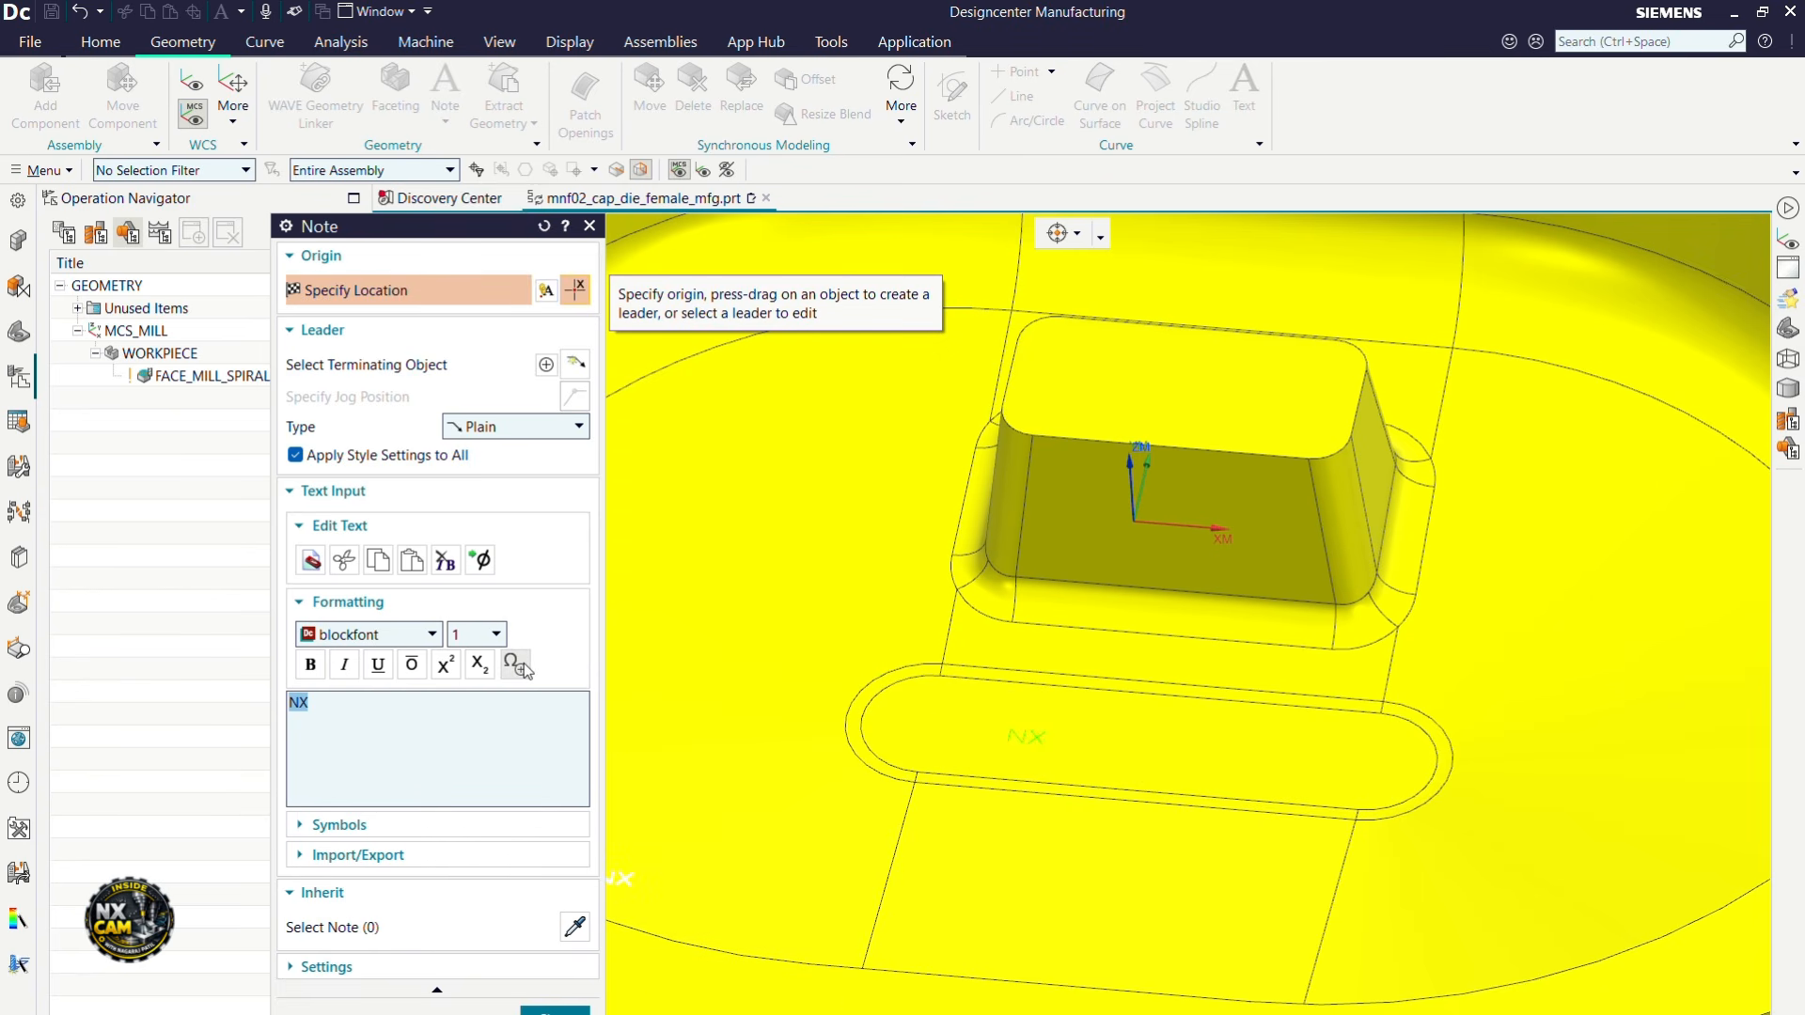
click(497, 635)
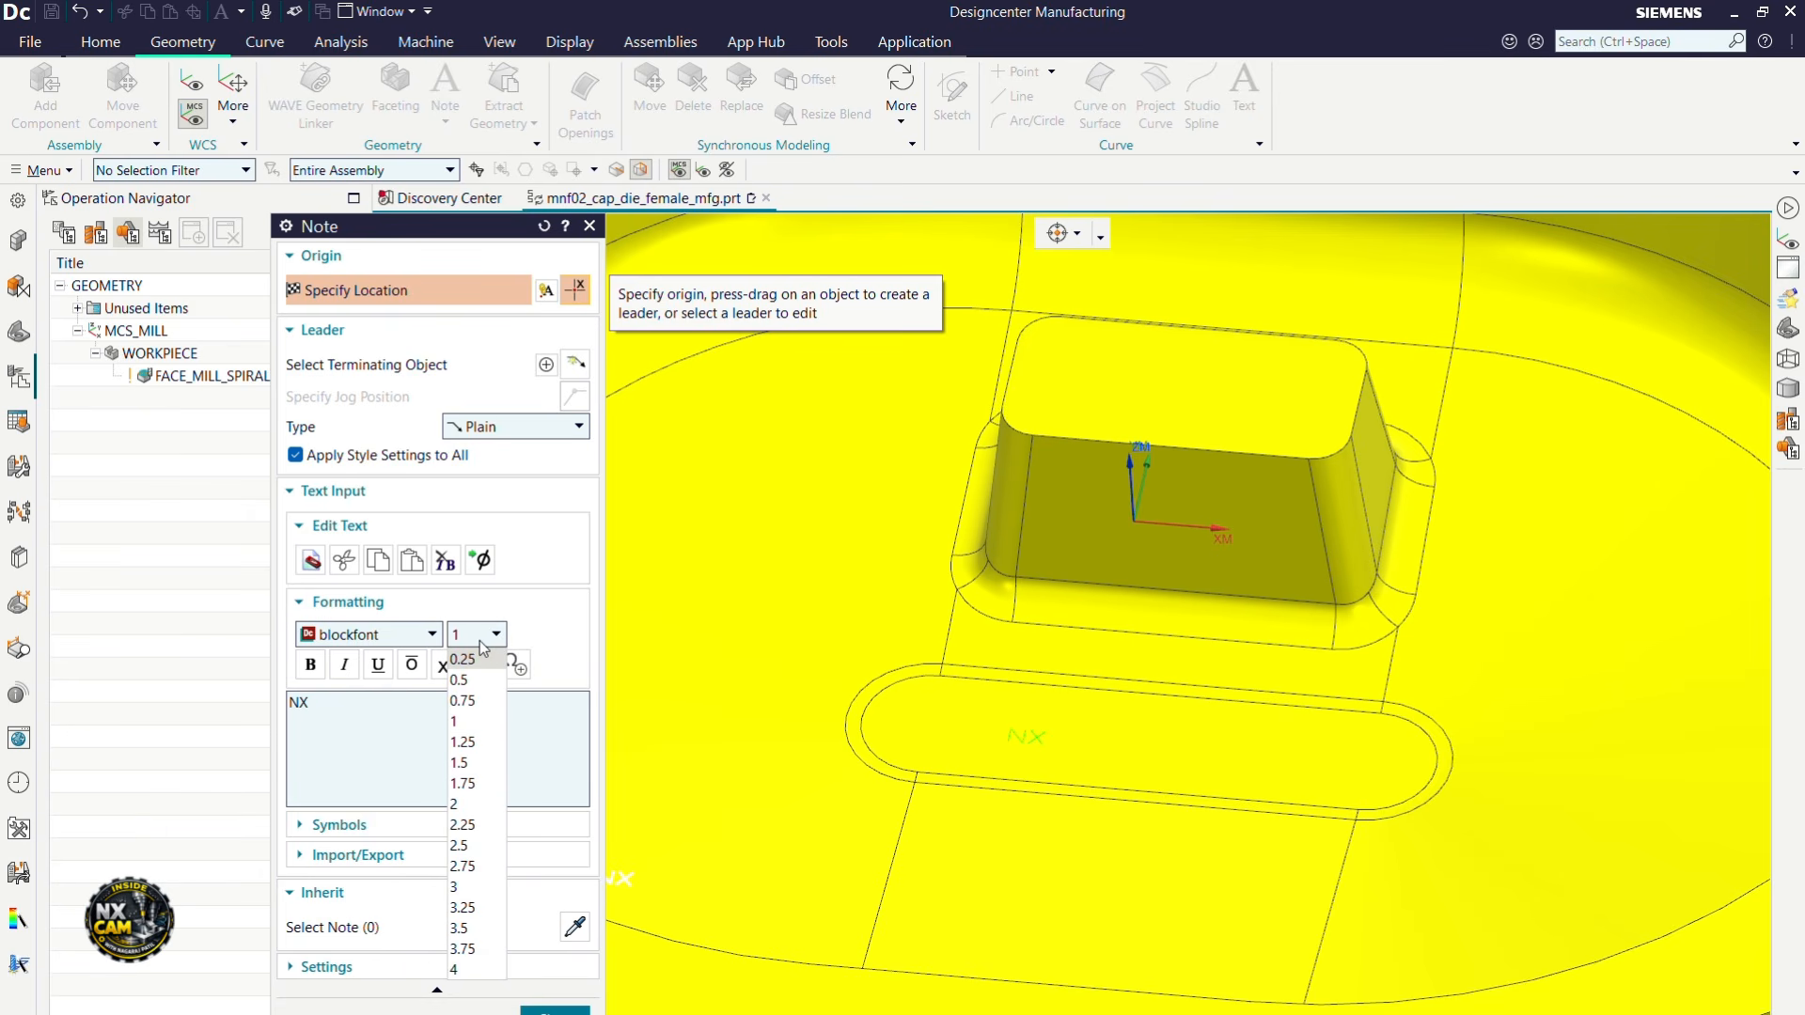
click(473, 637)
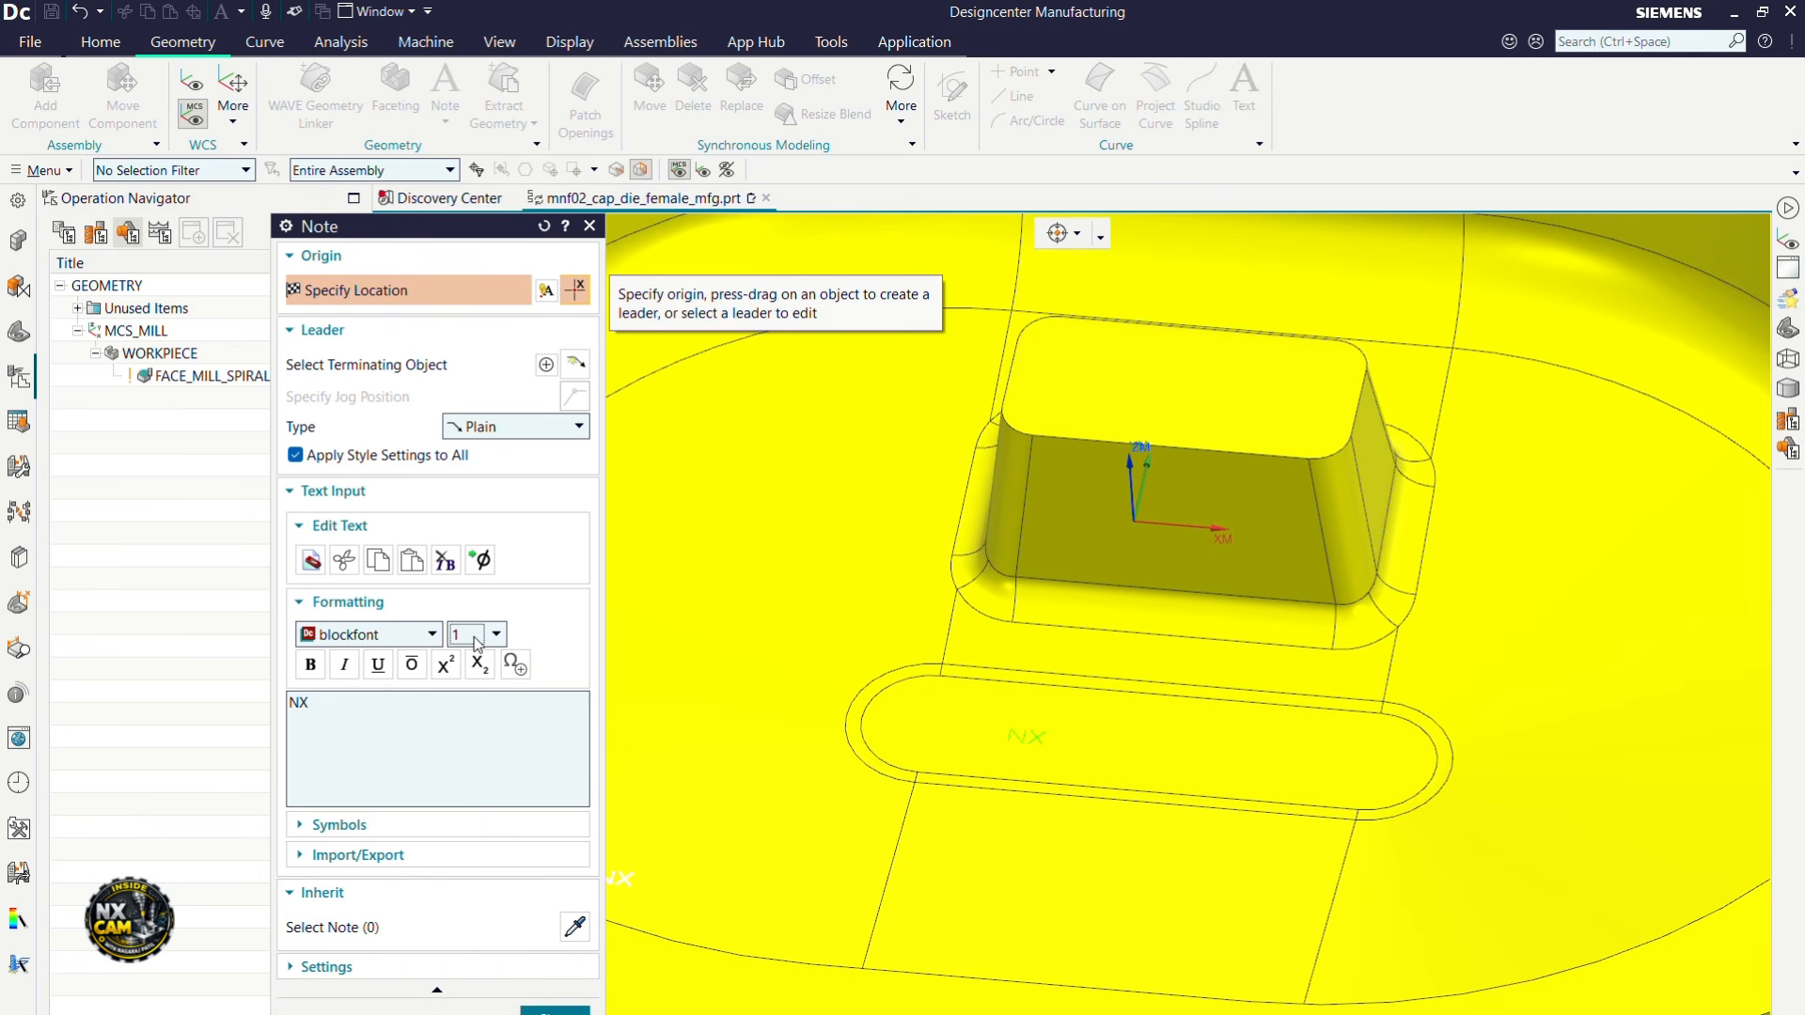
click(553, 1010)
Step: Examine the lettering of the blockfont NX note on the slot floor up close
scroll(948, 765, up, 5)
scroll(1104, 746, down, 1)
scroll(1081, 697, up, 6)
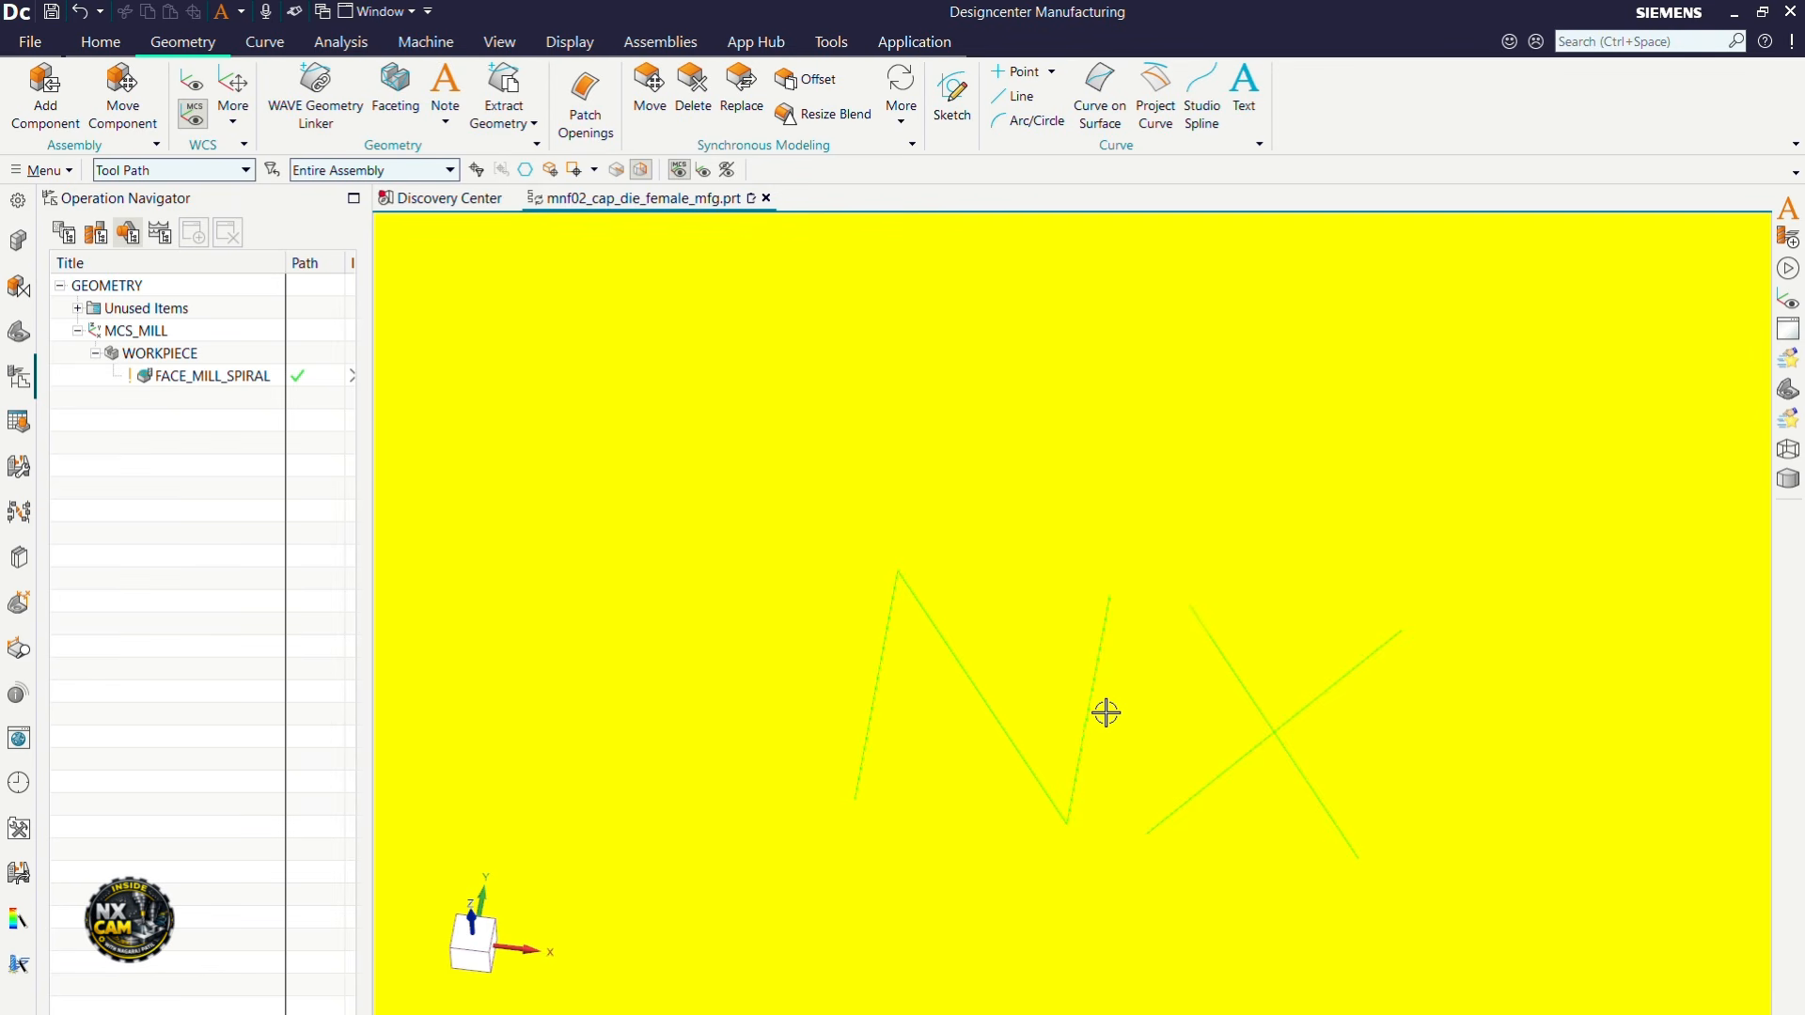
scroll(991, 652, down, 5)
scroll(971, 665, up, 3)
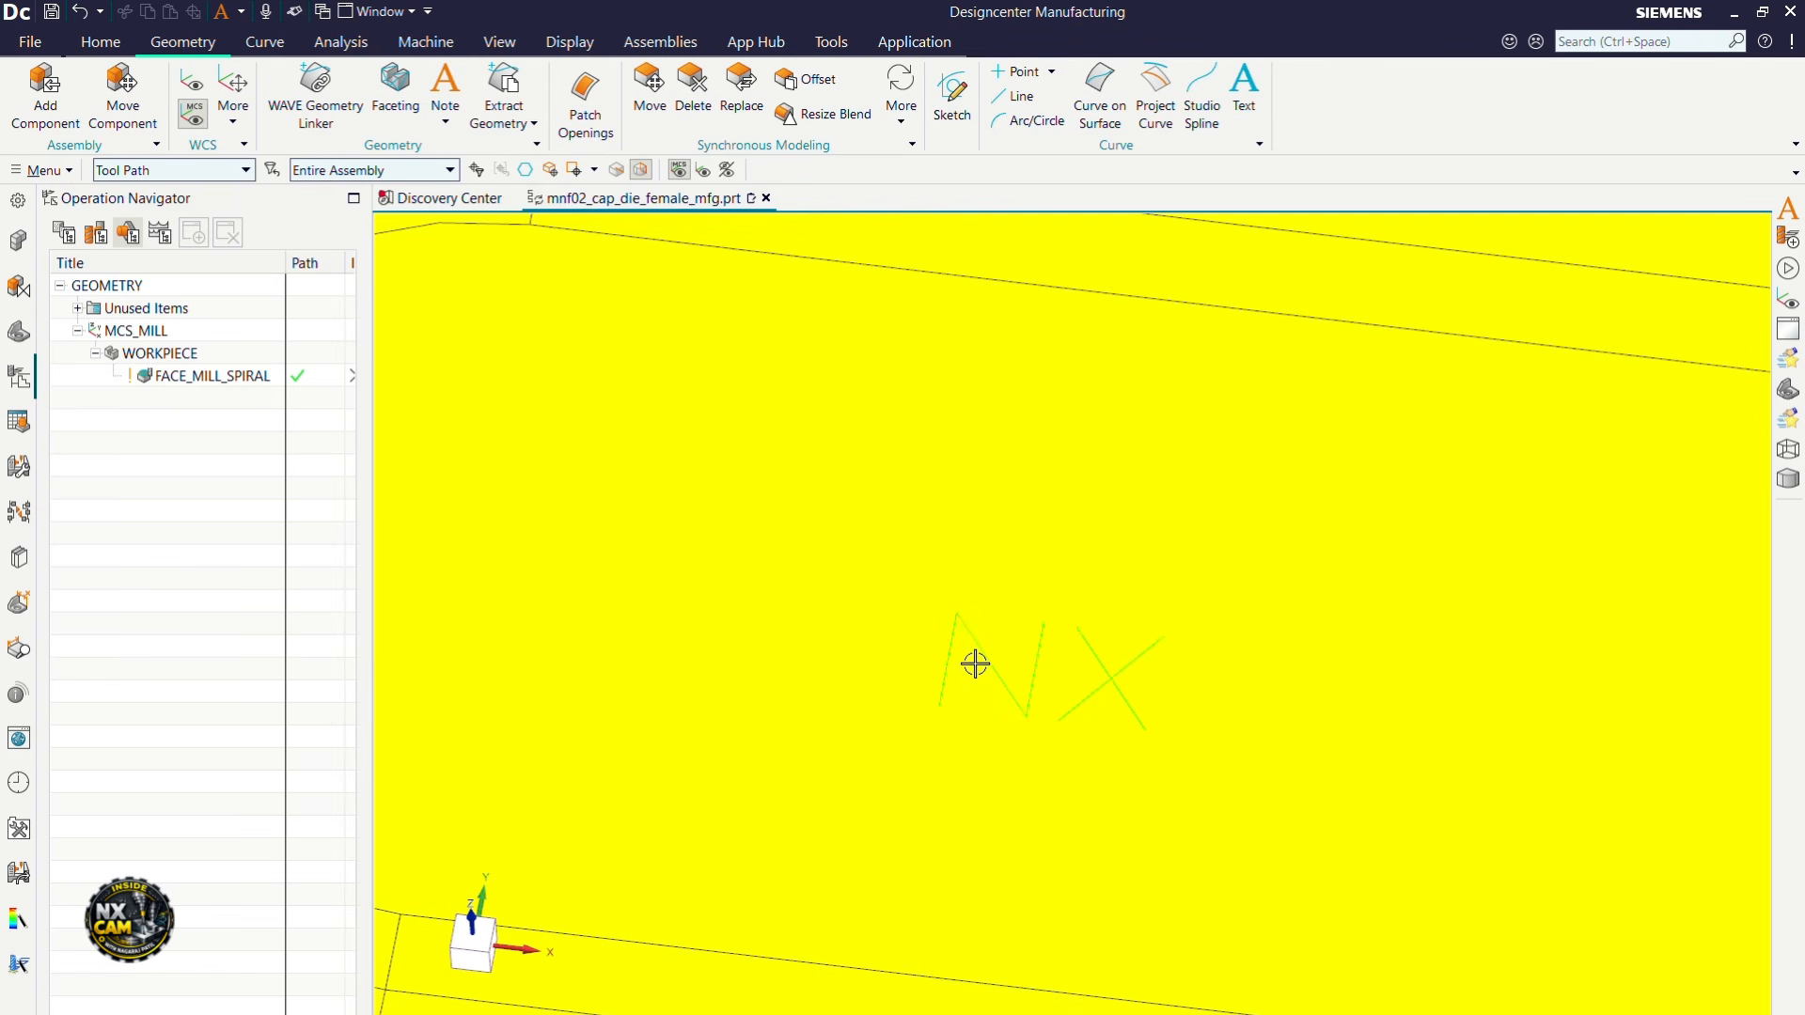
scroll(736, 611, down, 5)
scroll(820, 624, up, 3)
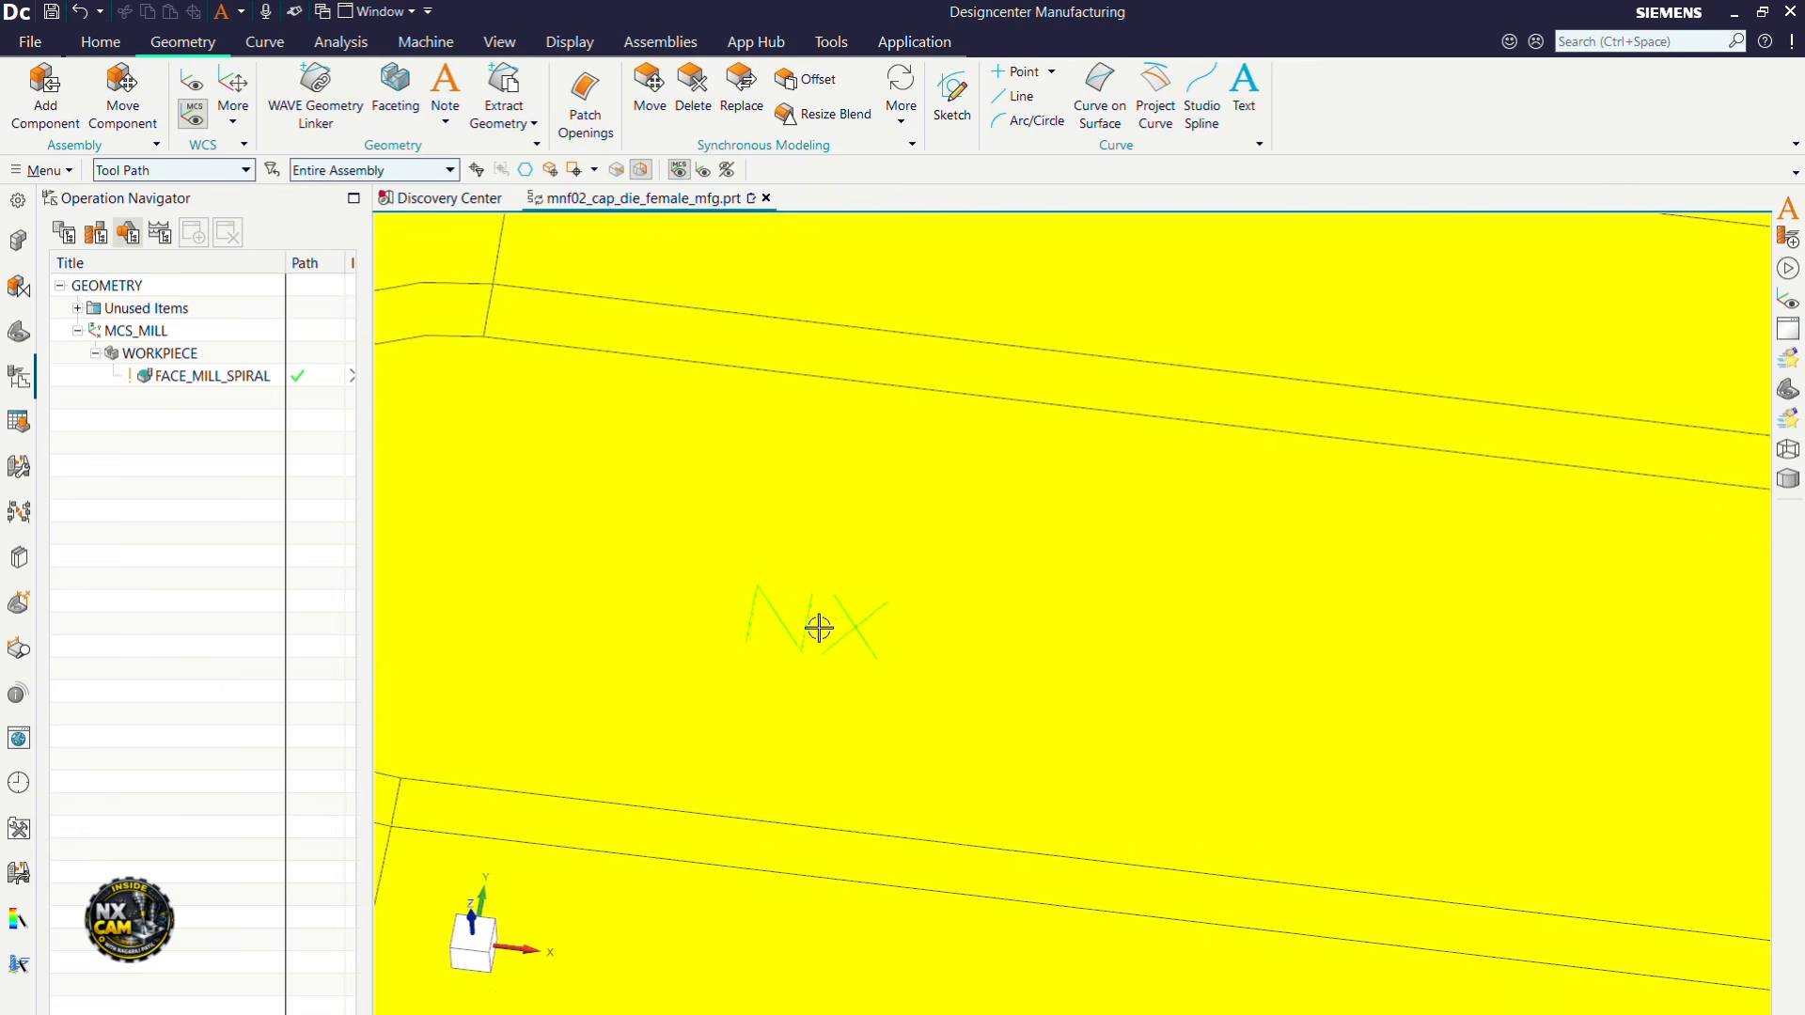
scroll(691, 597, up, 1)
scroll(672, 583, down, 1)
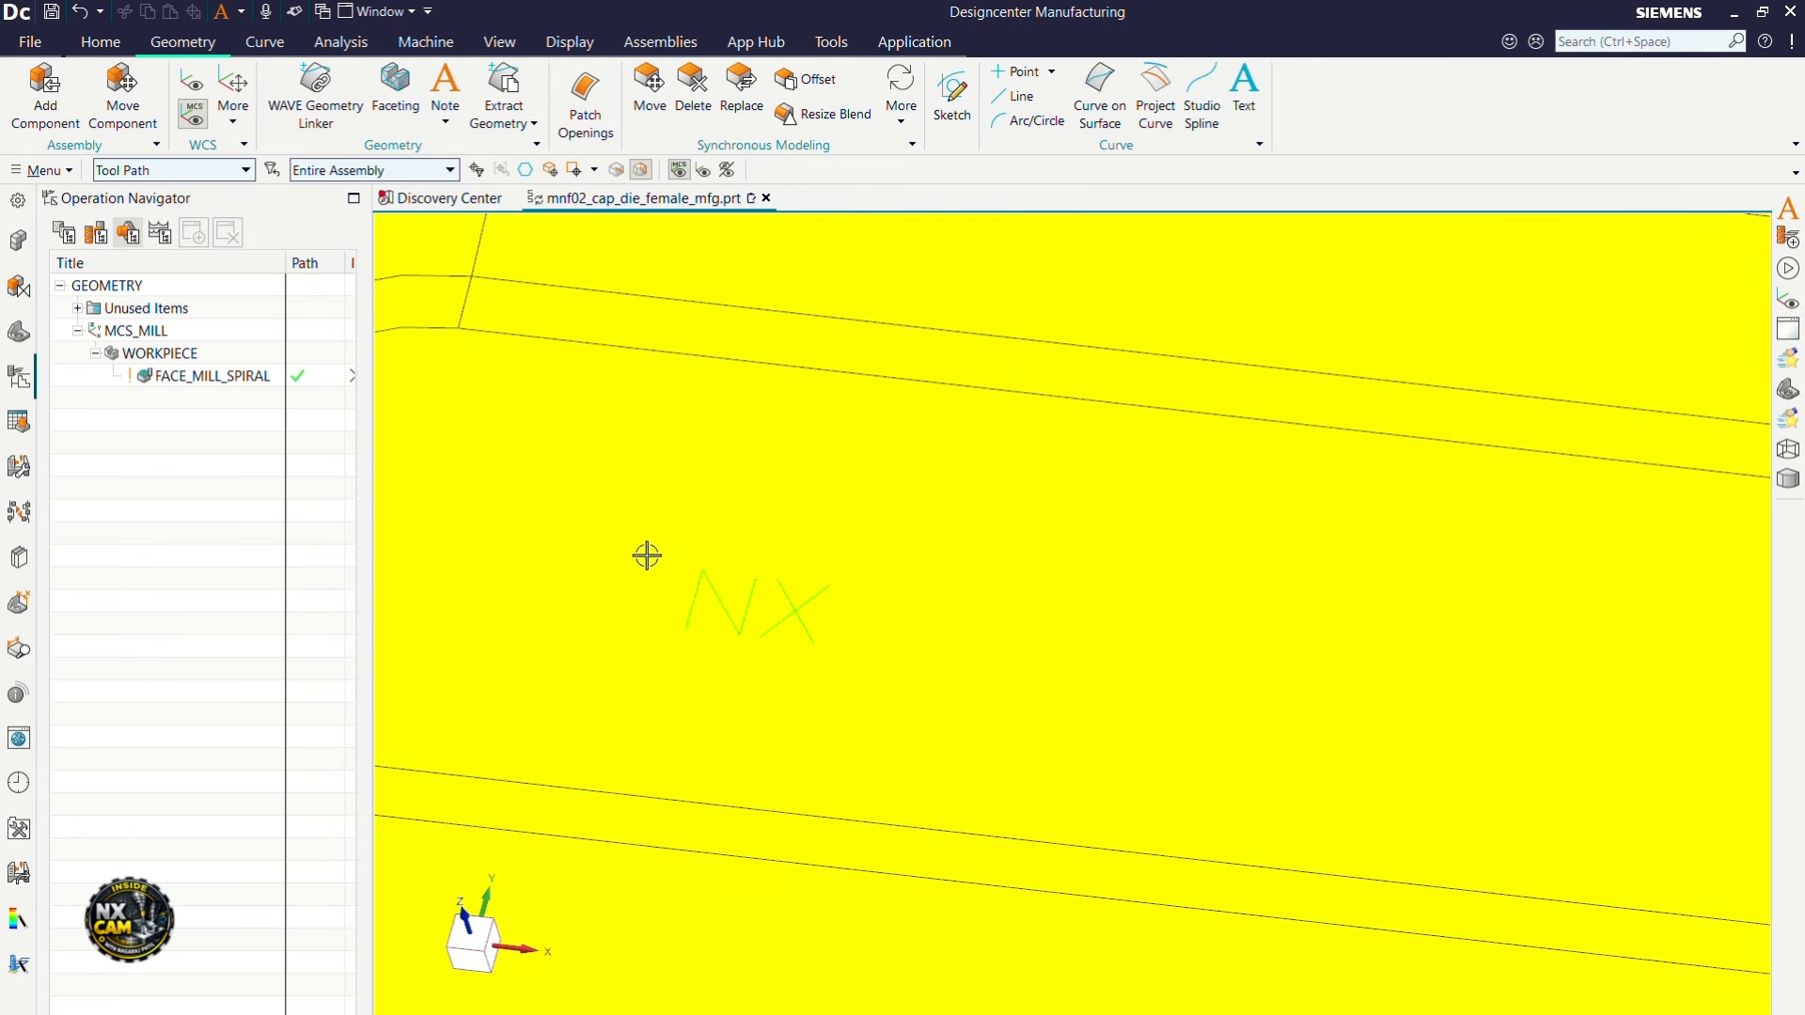
Step: Add a second NX note in the Arial font on the slot floor, beside the blockfont one along the slot
click(448, 98)
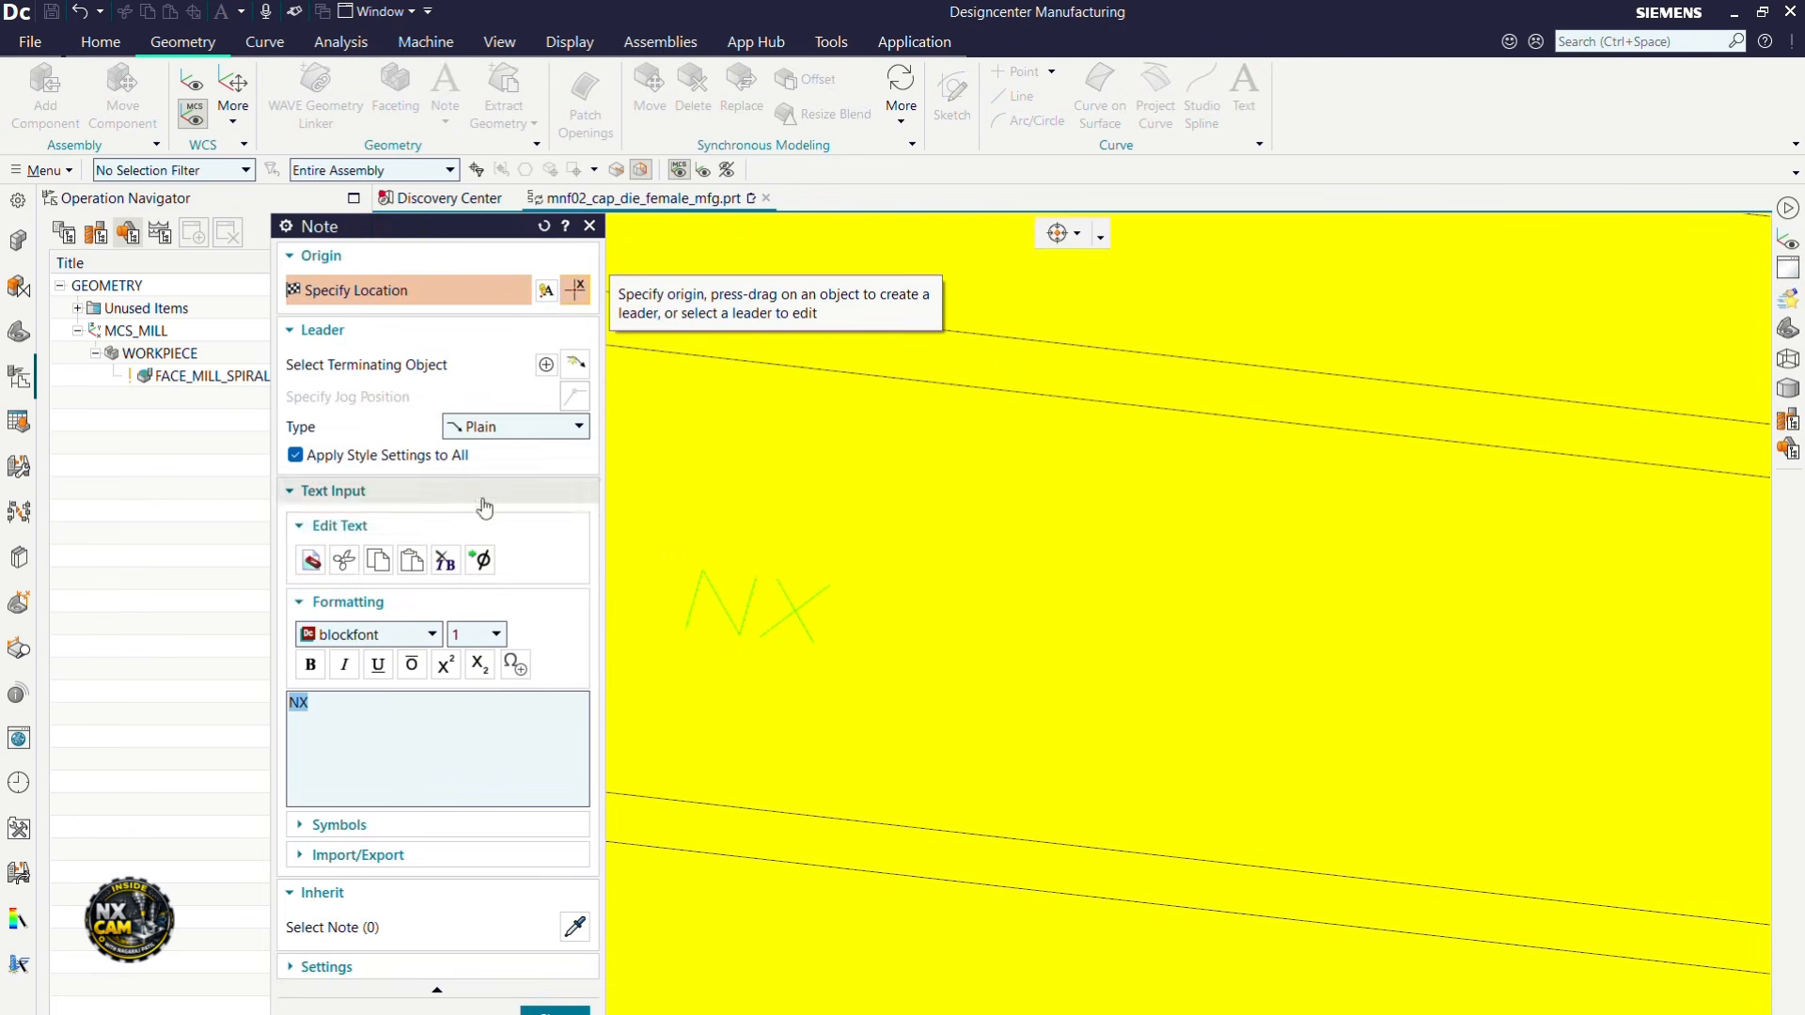
click(409, 636)
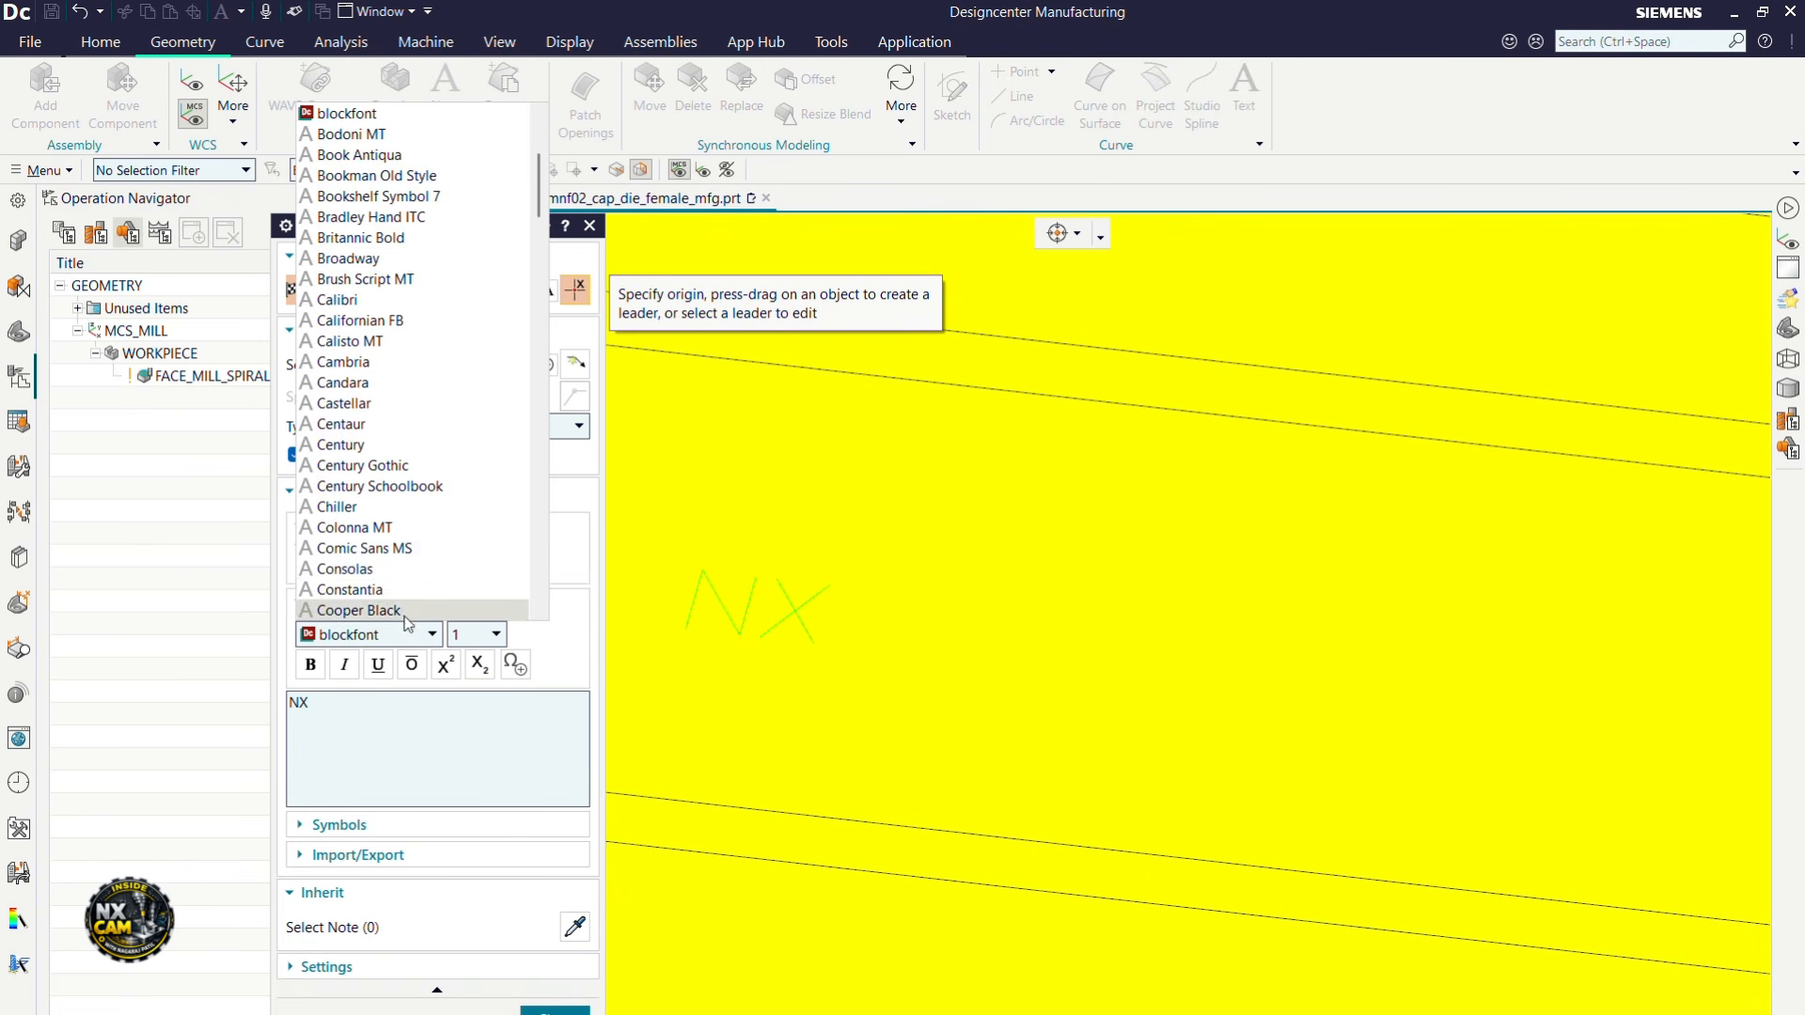
scroll(432, 426, up, 5)
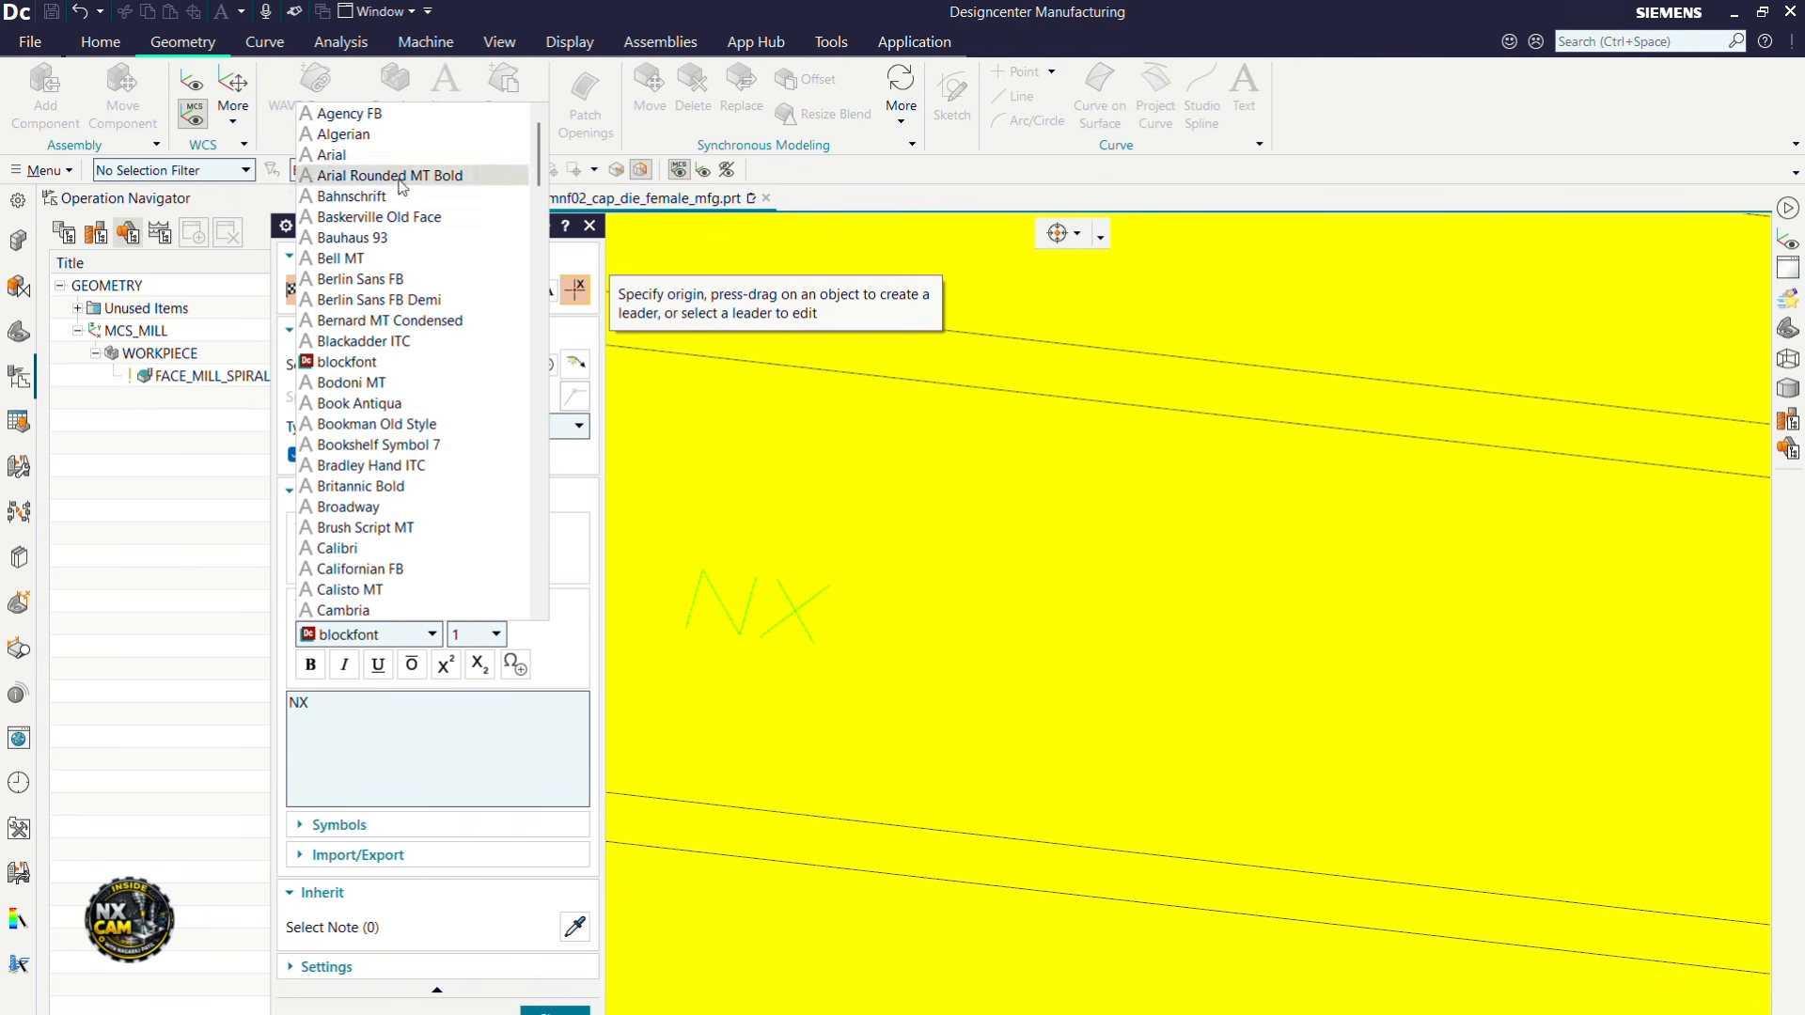
click(367, 115)
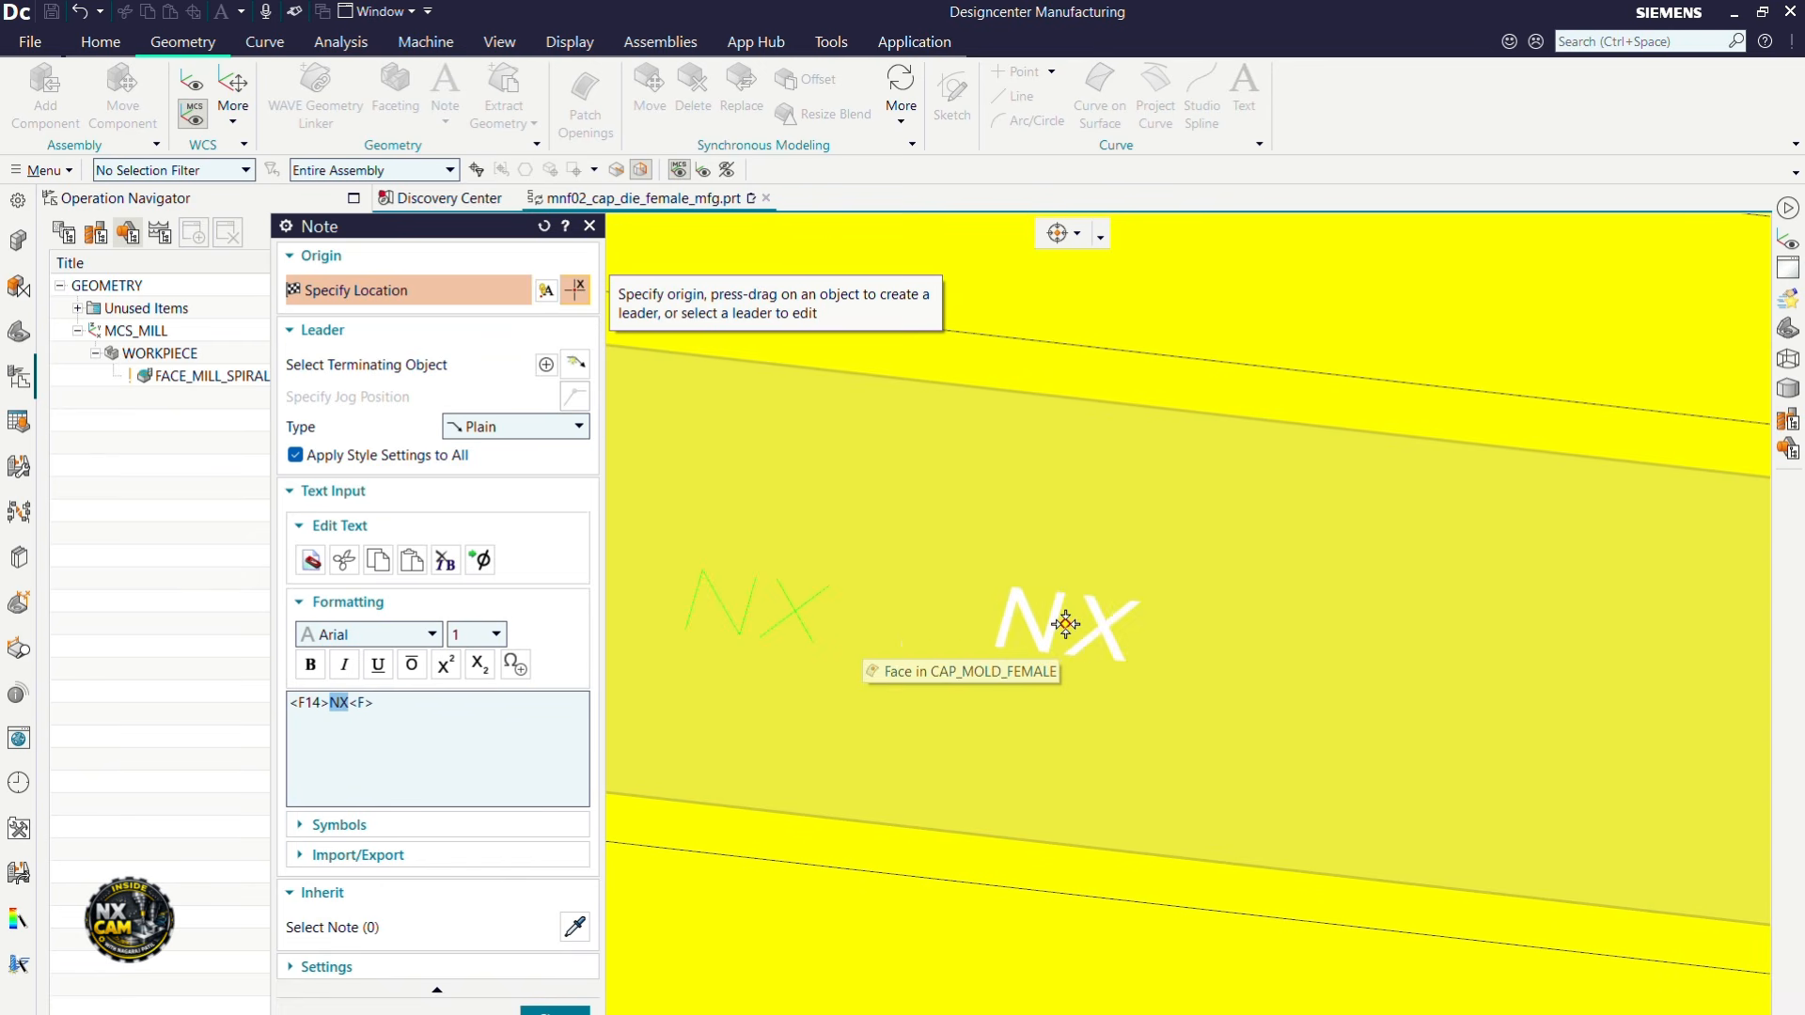
click(1065, 623)
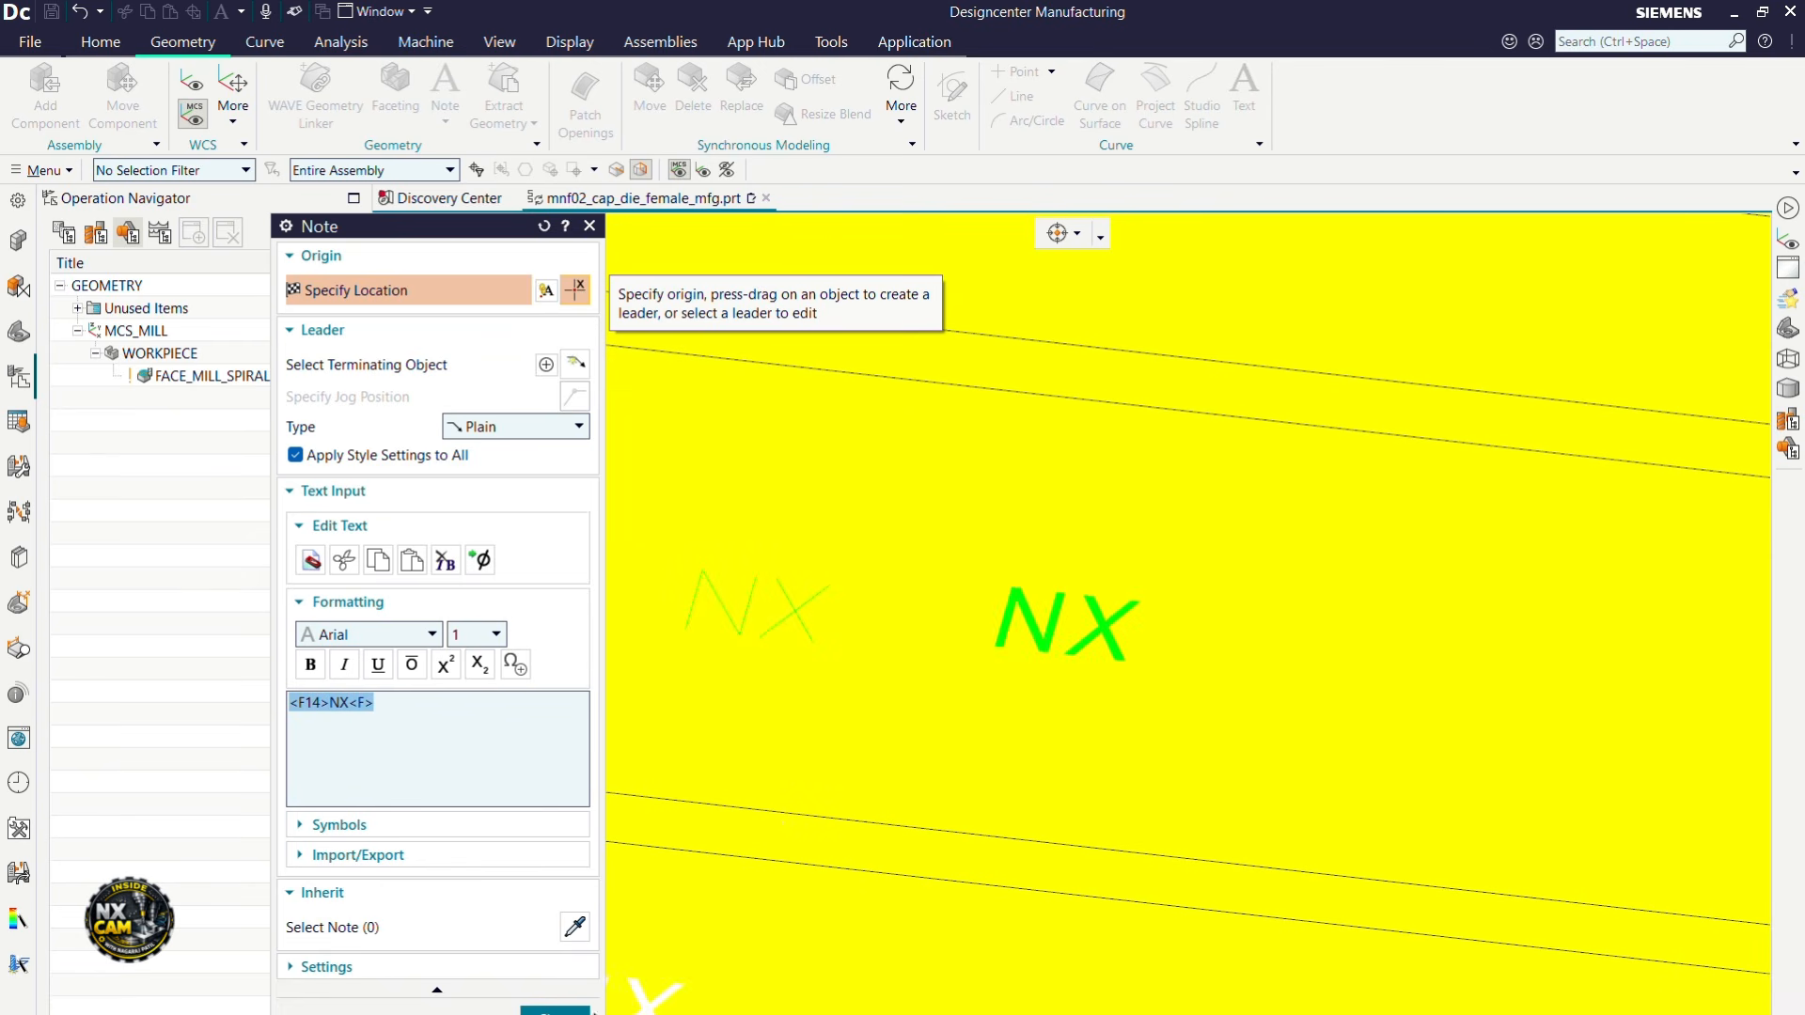
click(554, 1011)
Step: Create a Planar Text operation of type mill_planar under the WORKPIECE geometry
scroll(1121, 583, up, 3)
middle_drag(1121, 584, 1122, 578)
scroll(915, 693, down, 2)
scroll(964, 613, up, 3)
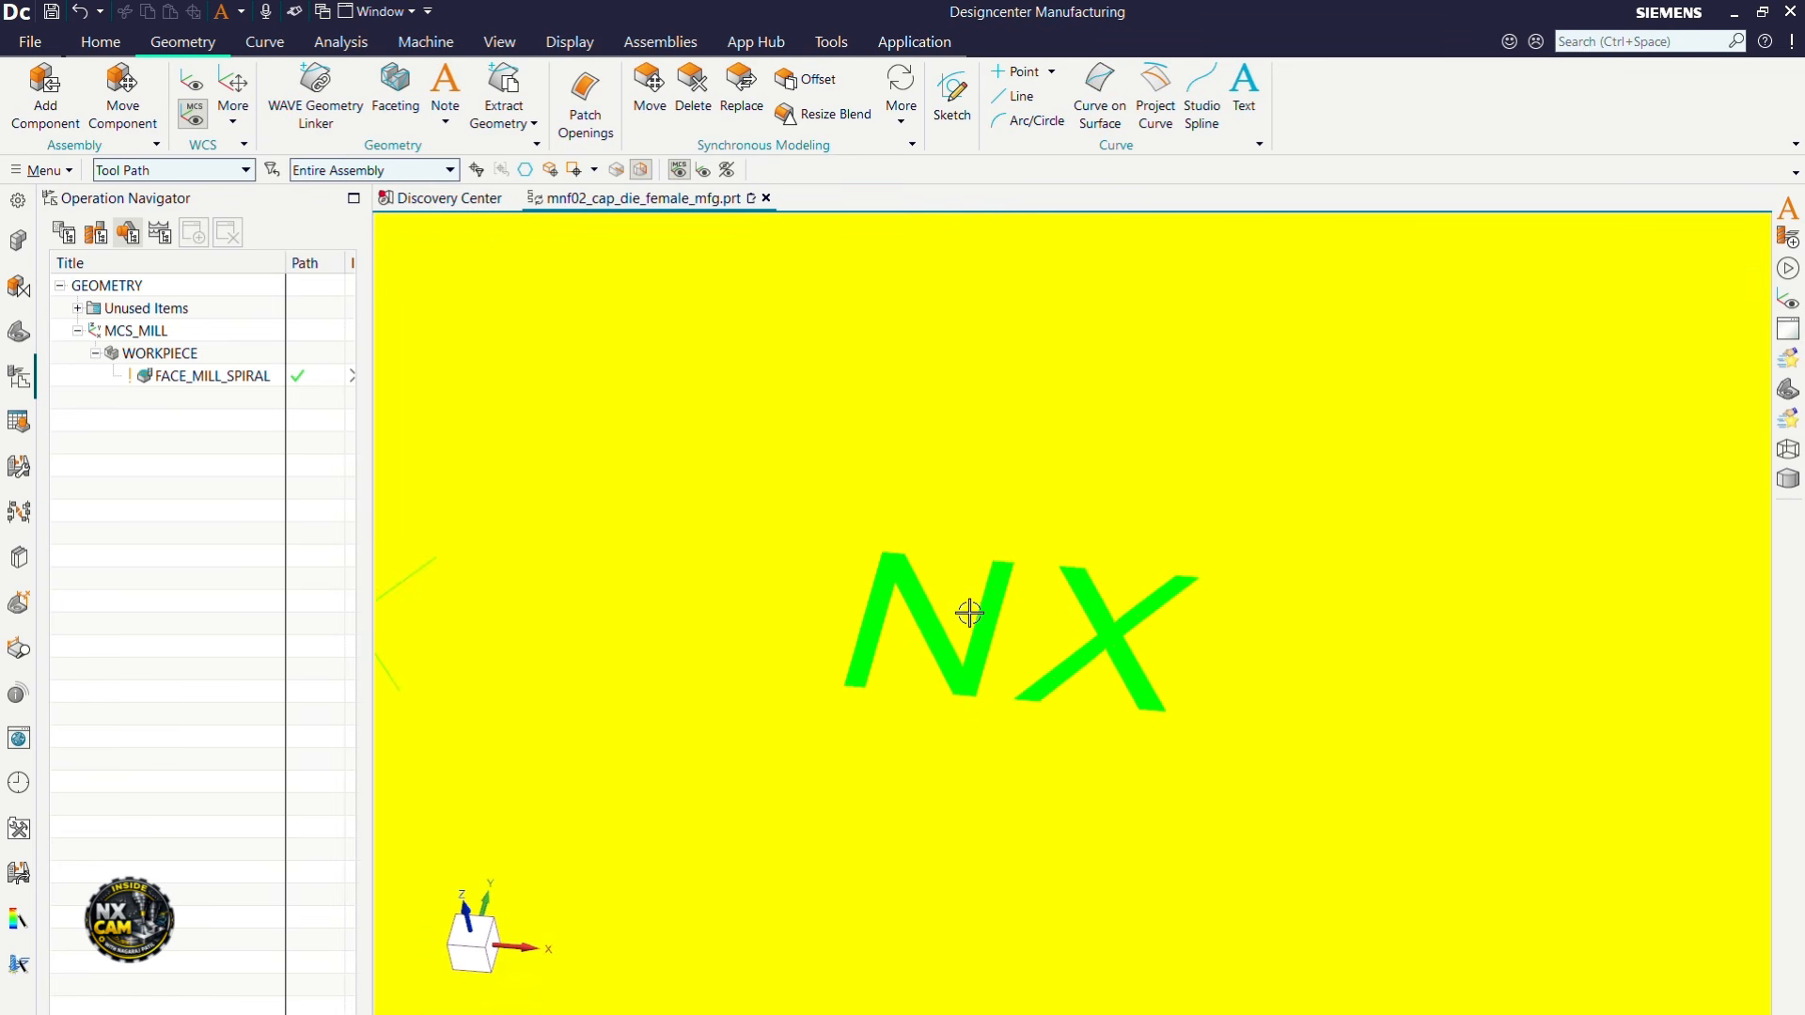
scroll(808, 700, down, 1)
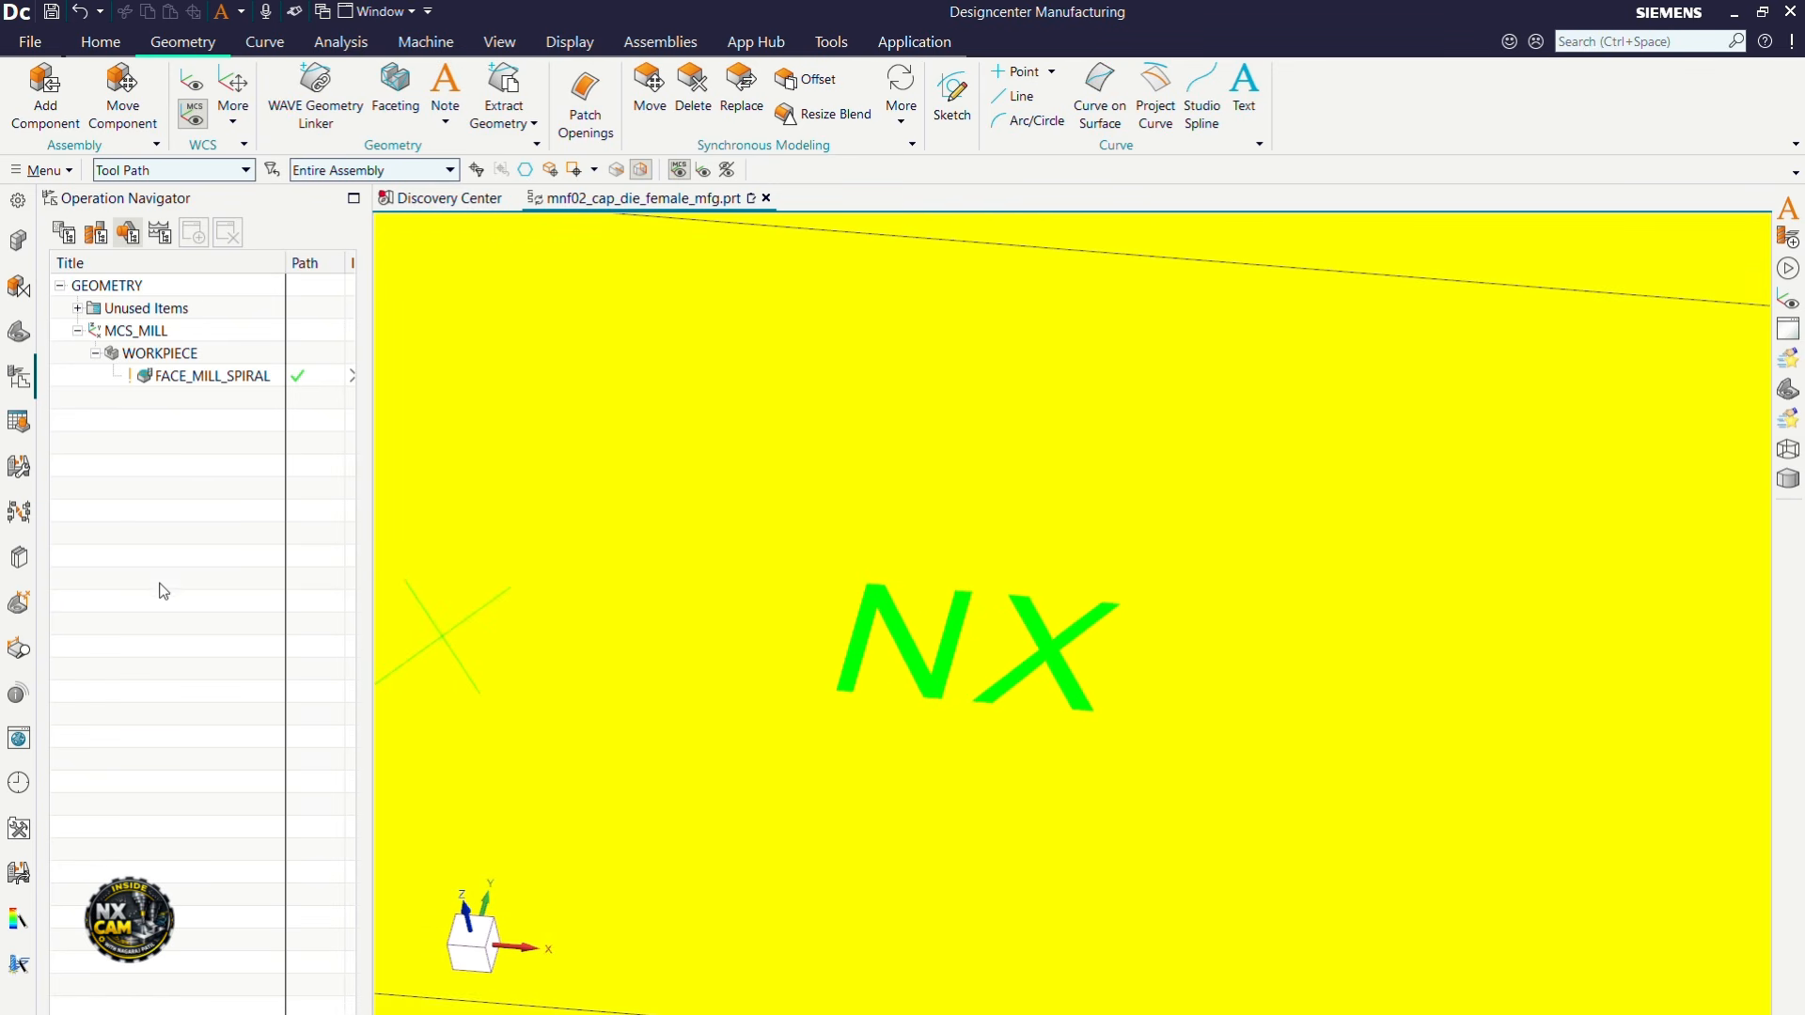
click(160, 353)
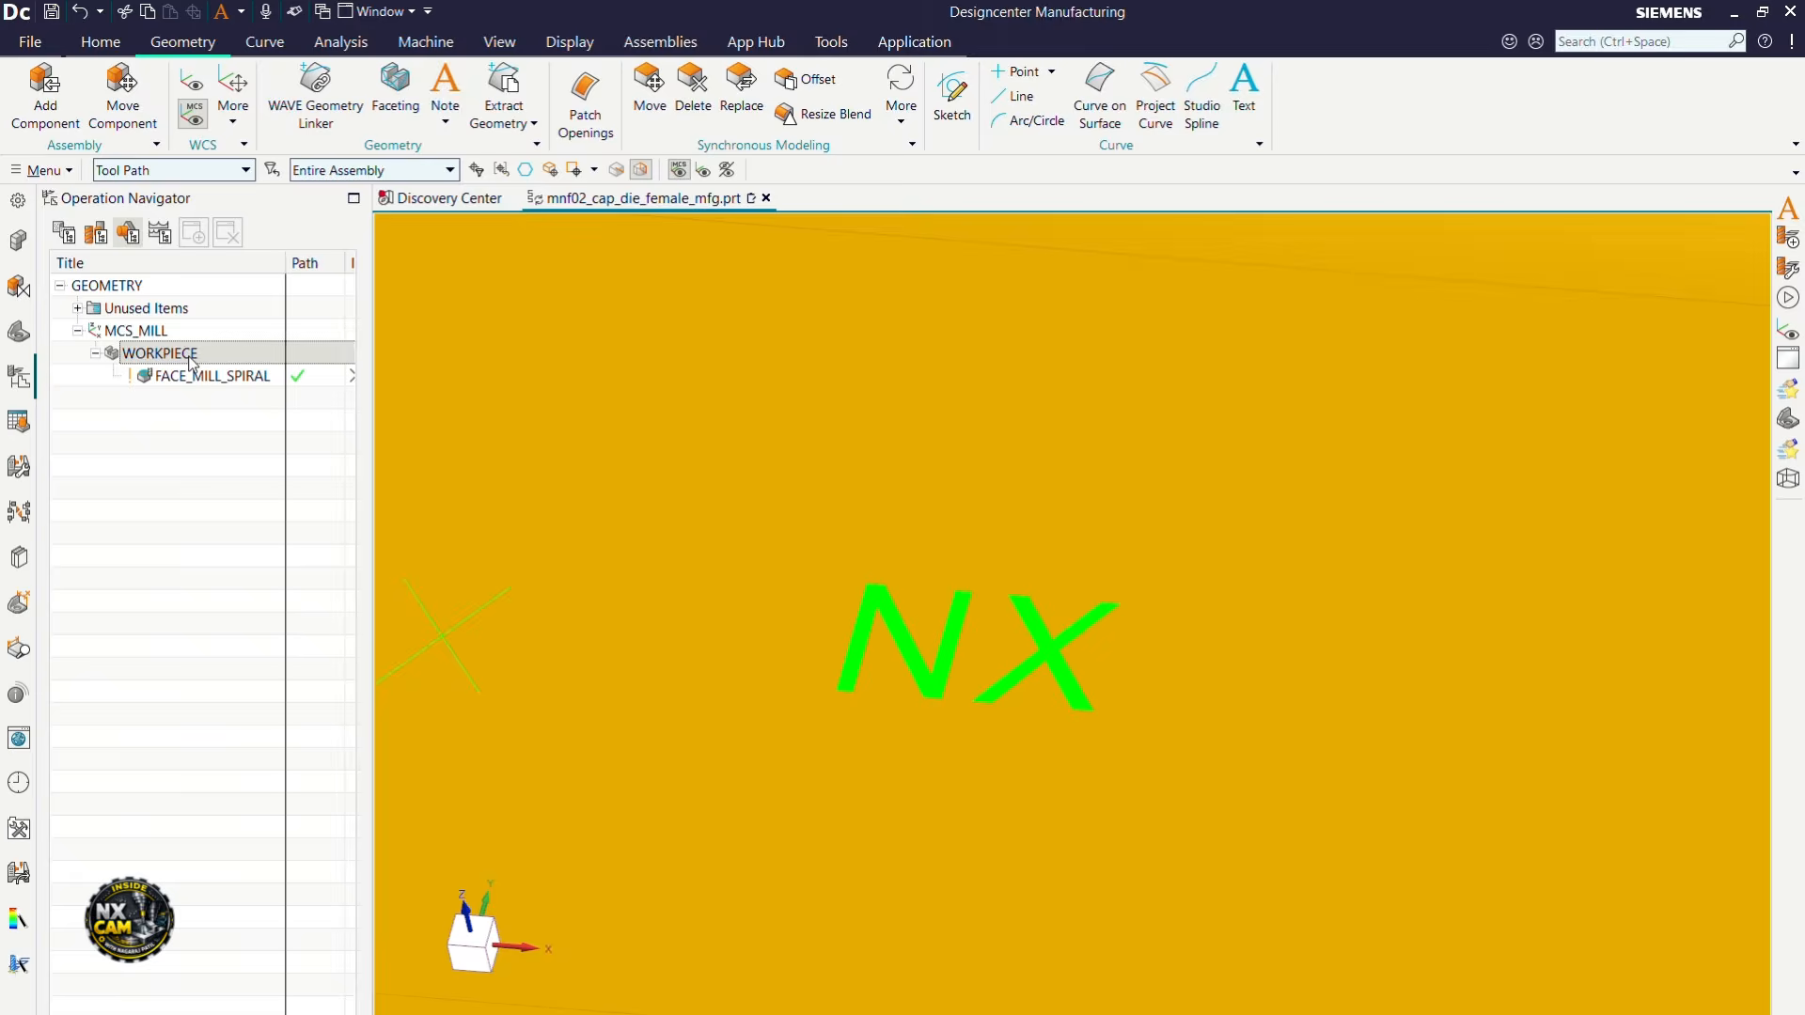
click(100, 41)
click(155, 94)
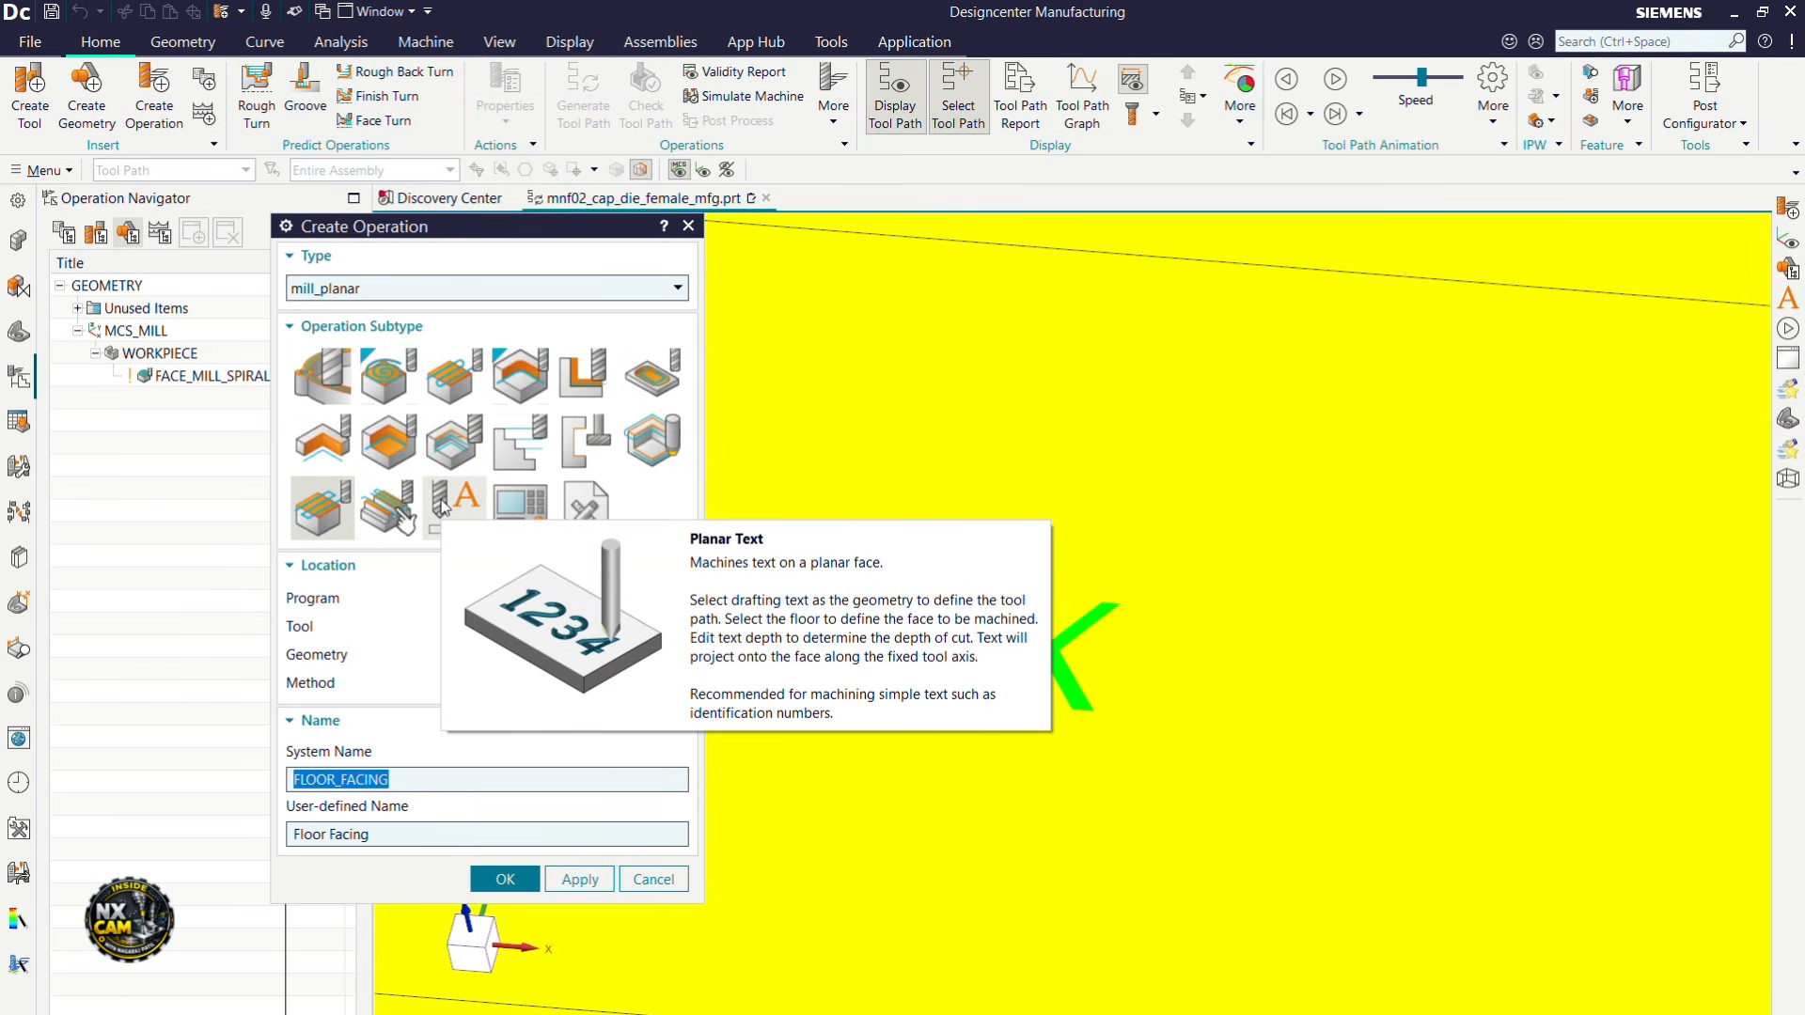
click(442, 505)
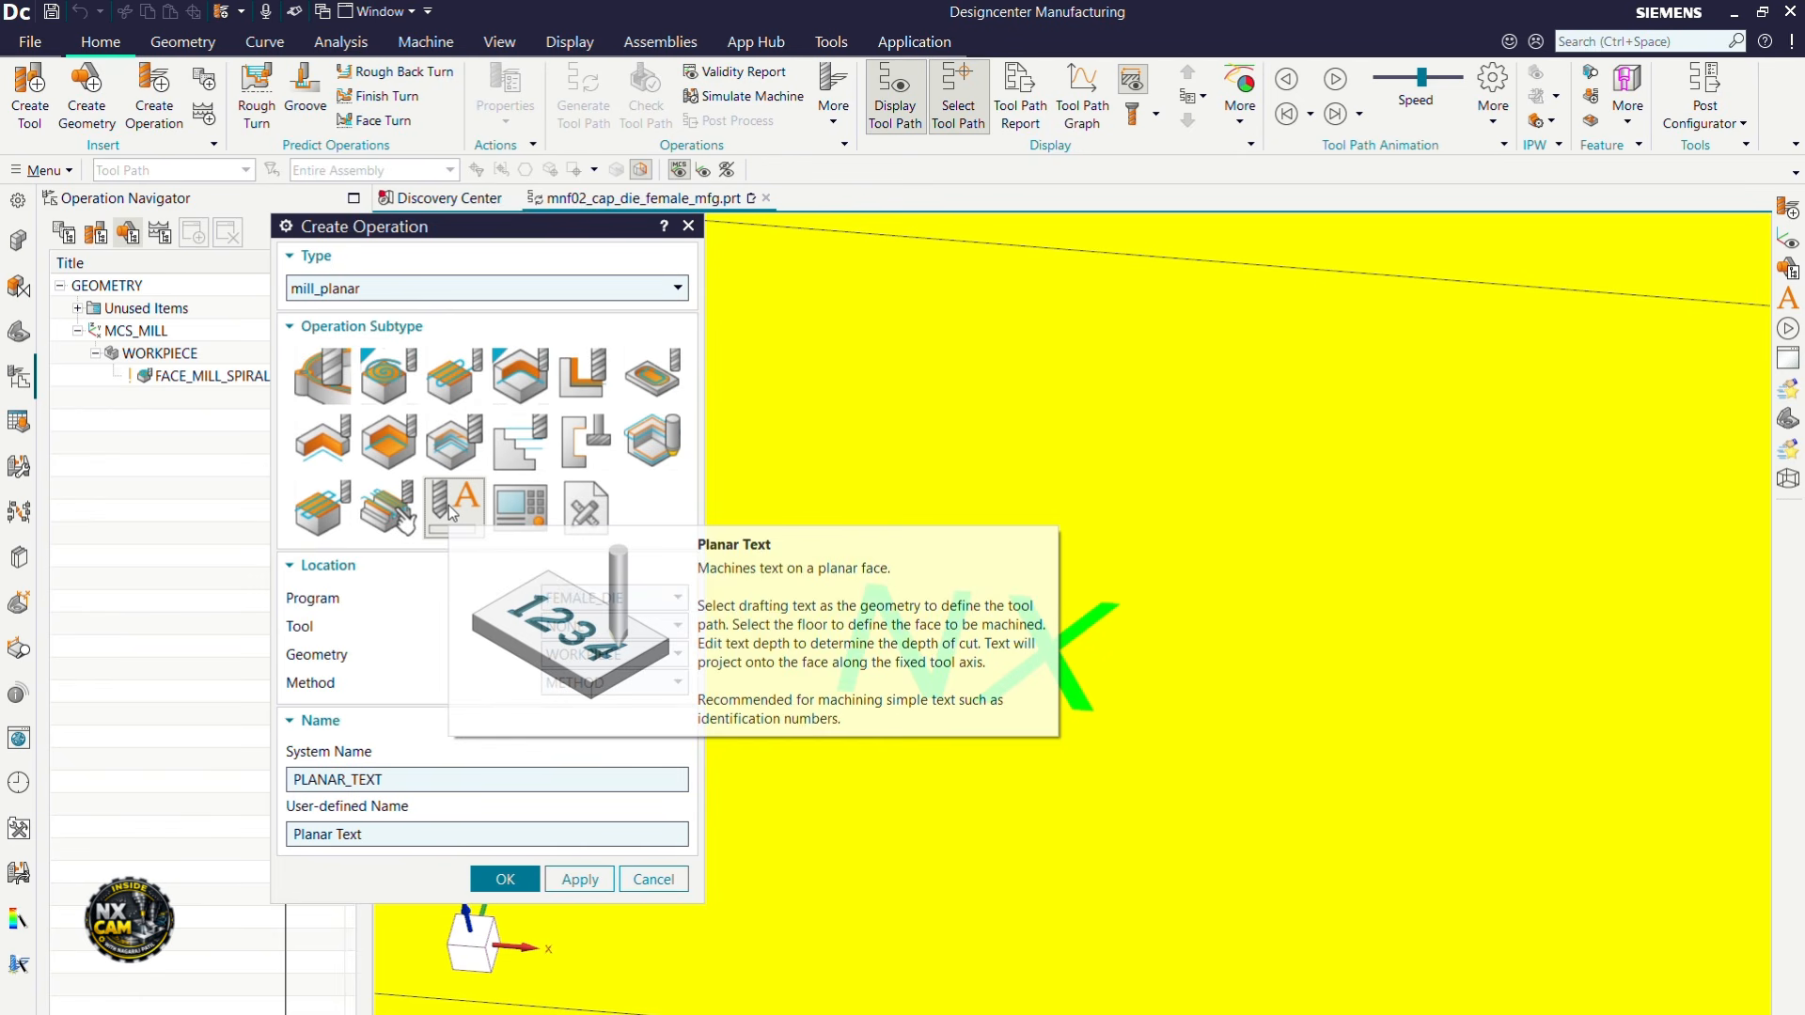
click(505, 878)
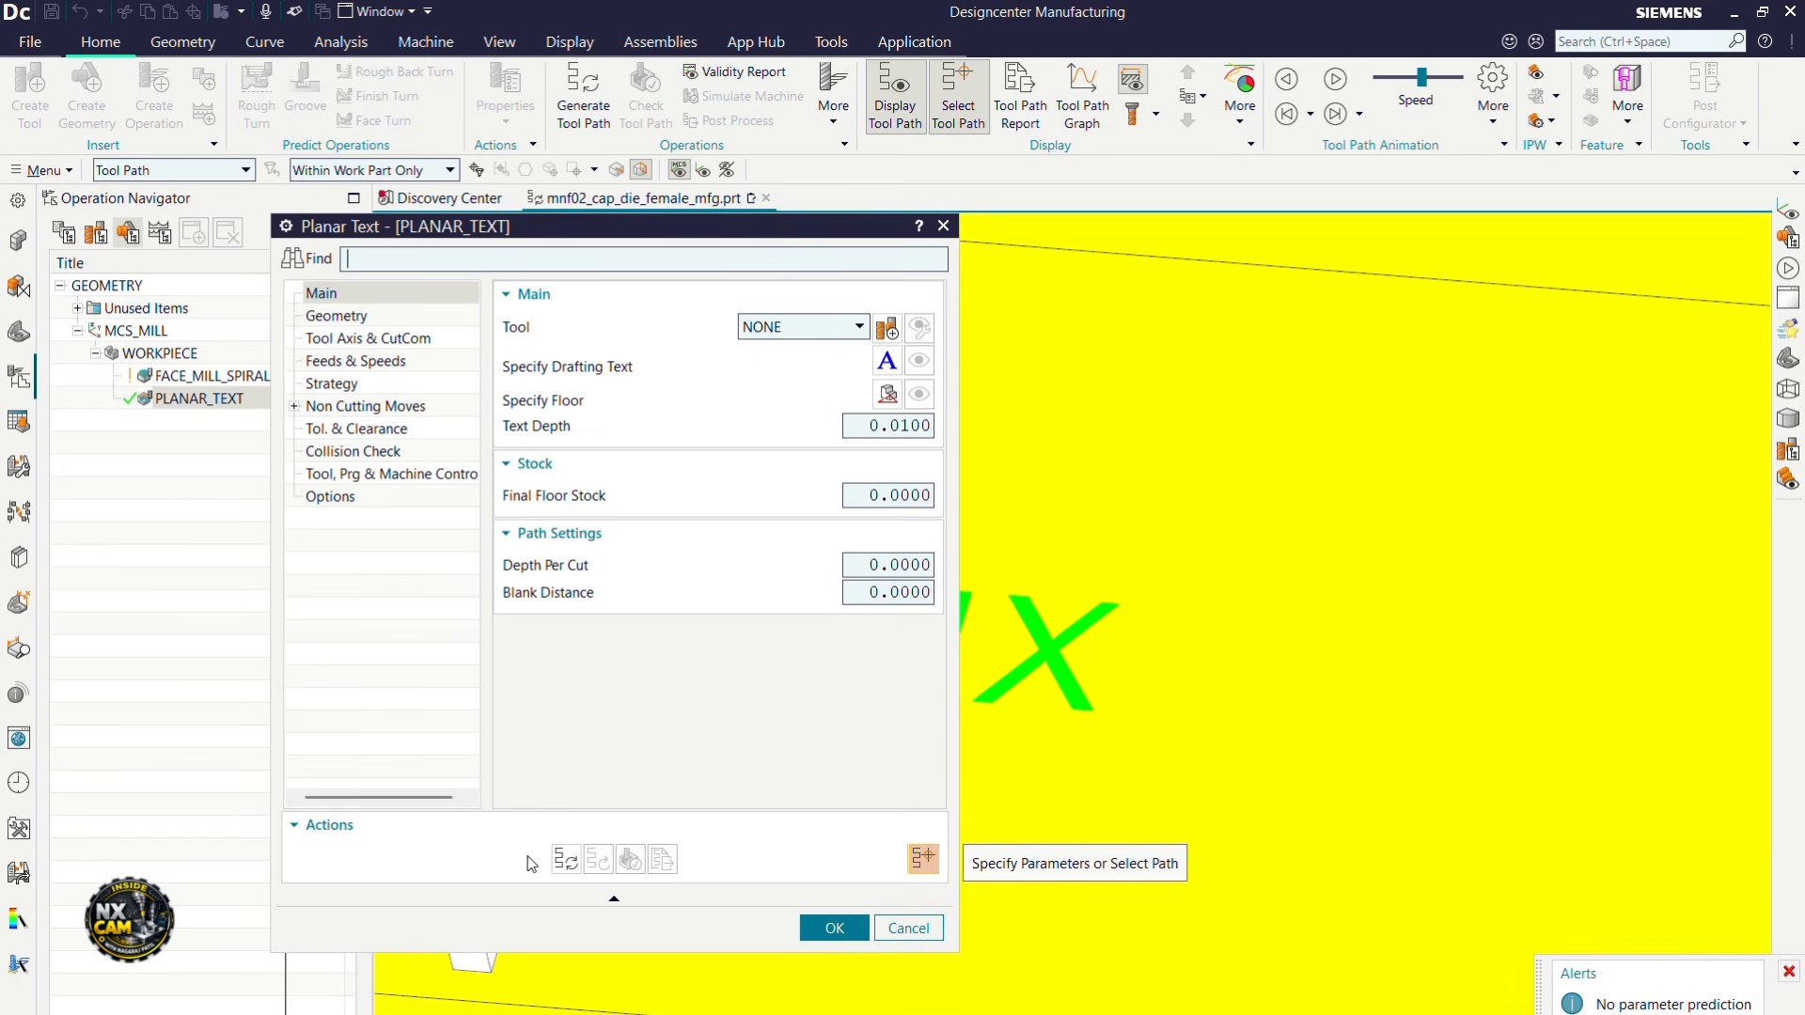
Step: Create a mill_planar tool of subtype MILL for the Planar Text operation, keeping the name MILL
scroll(1226, 612, down, 3)
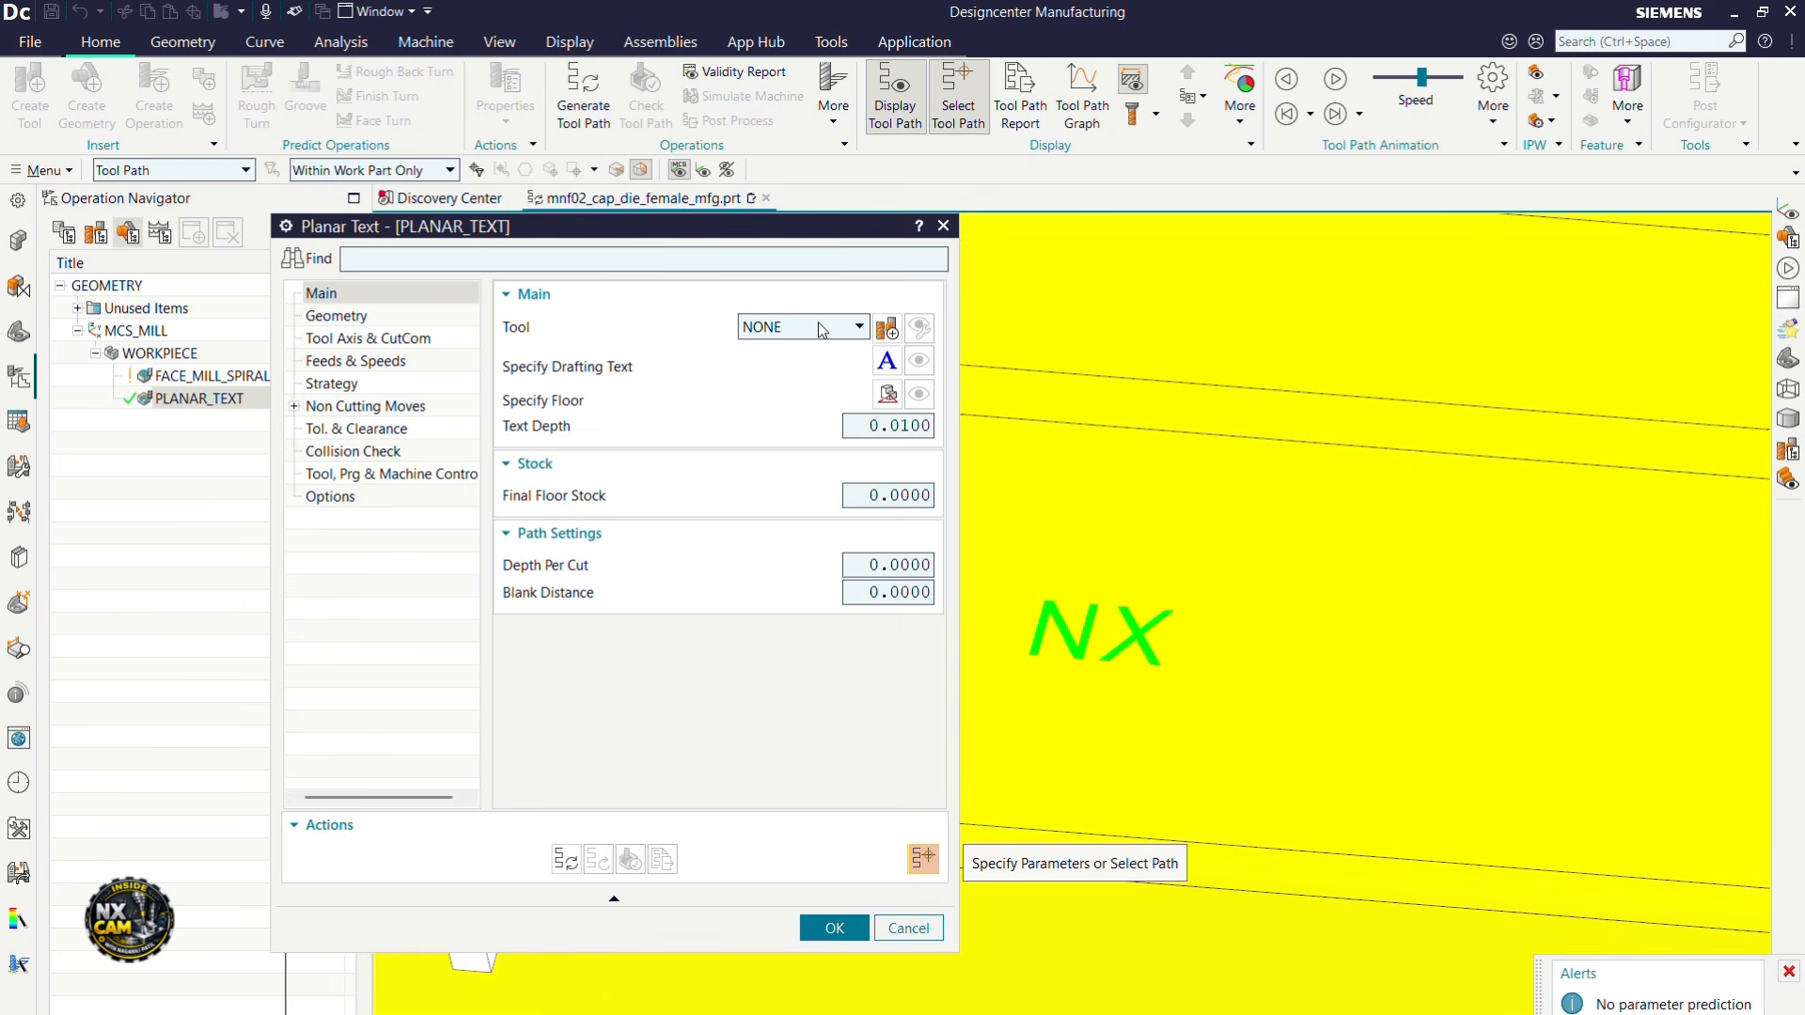
click(883, 326)
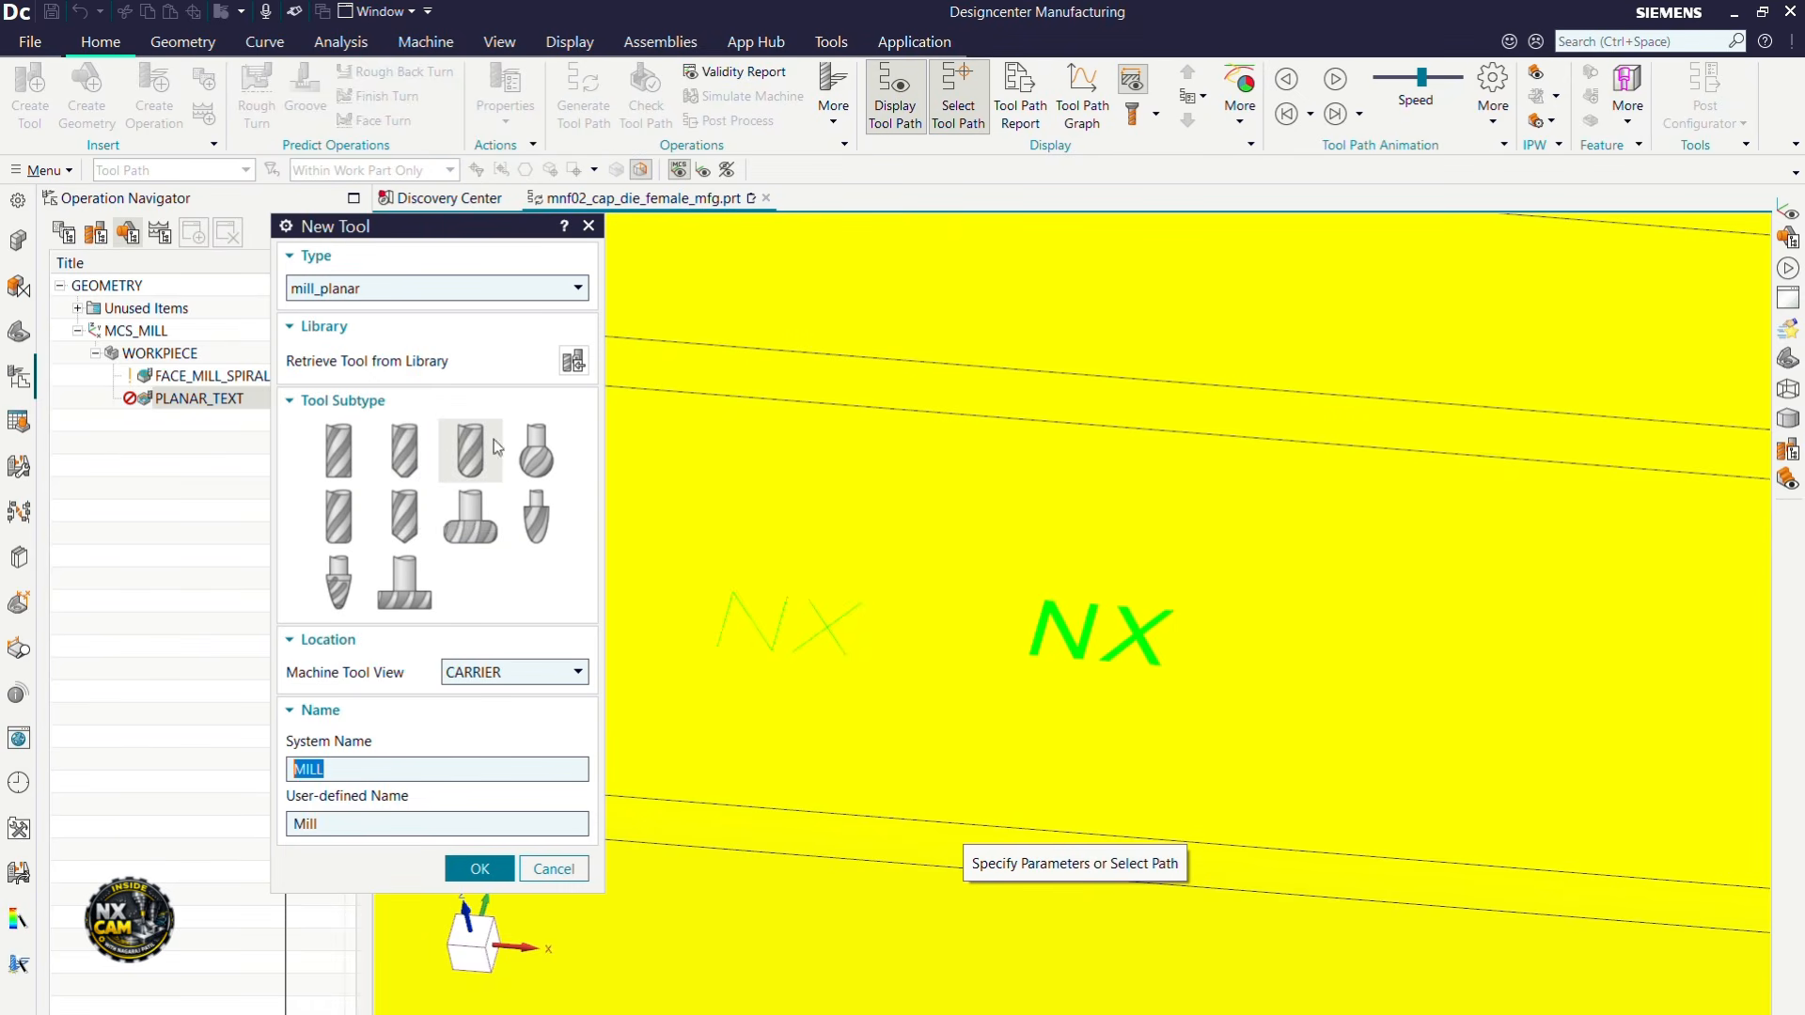
click(358, 477)
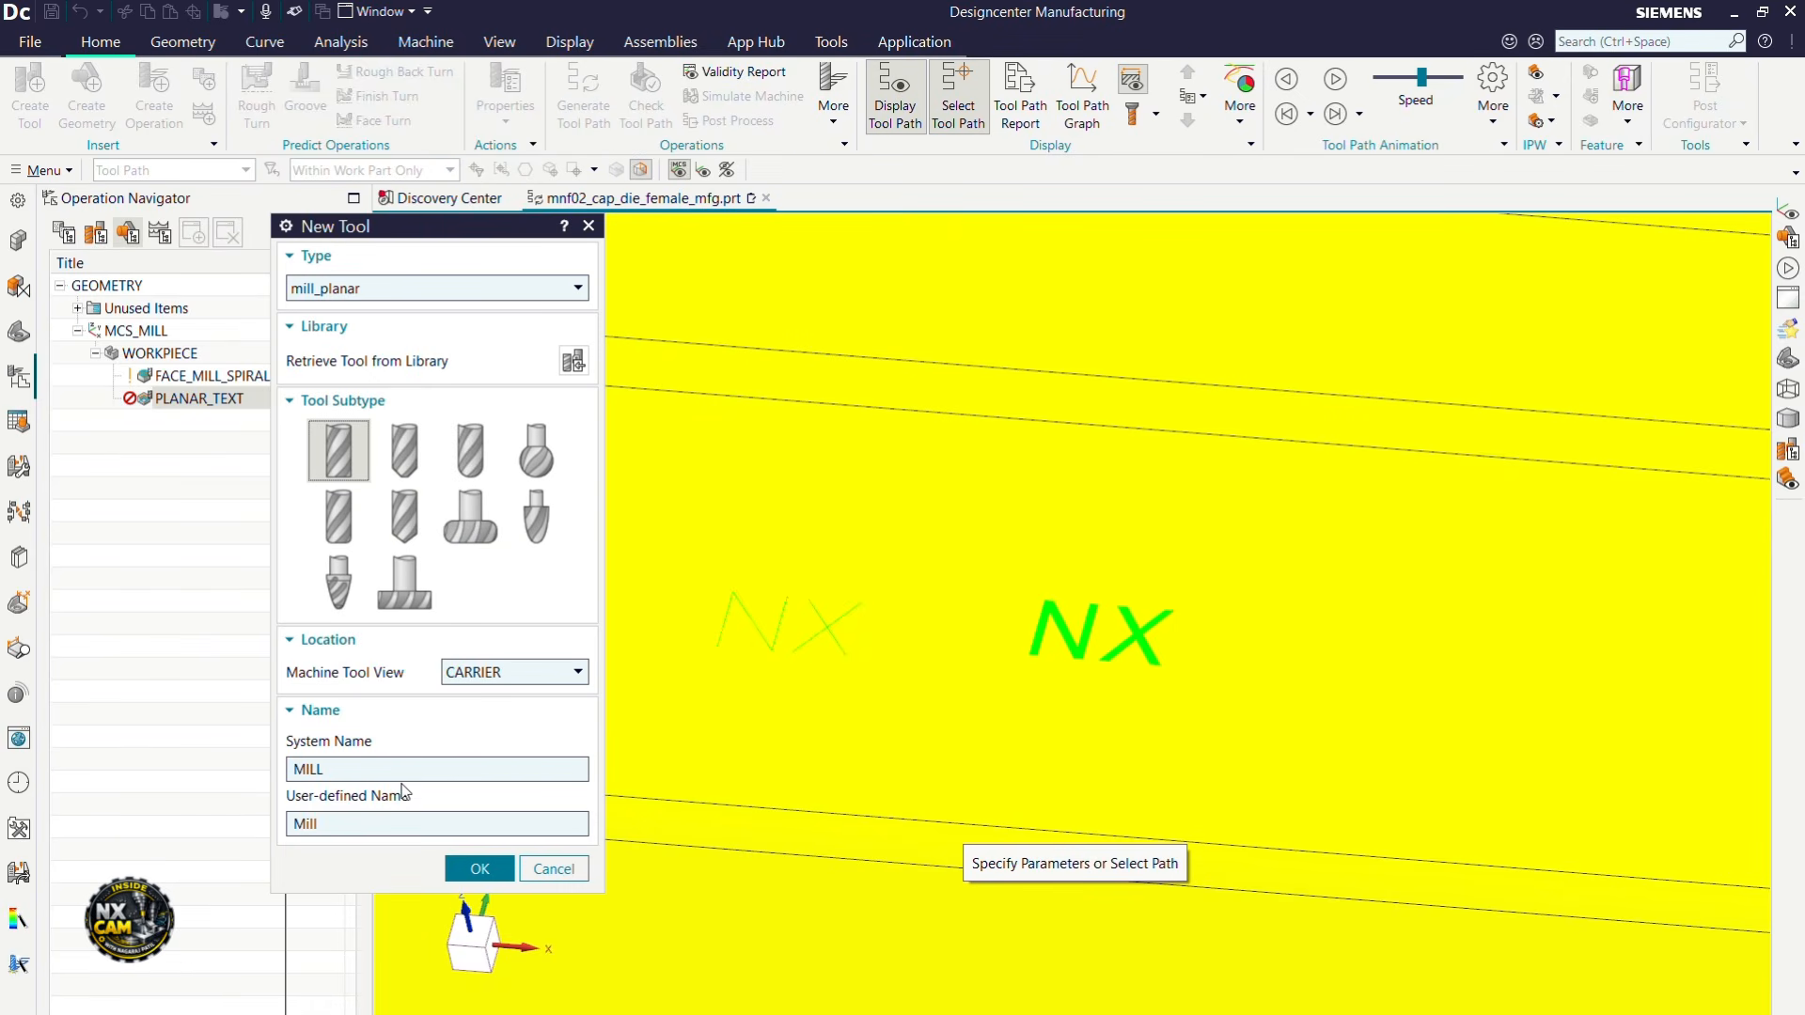
click(480, 868)
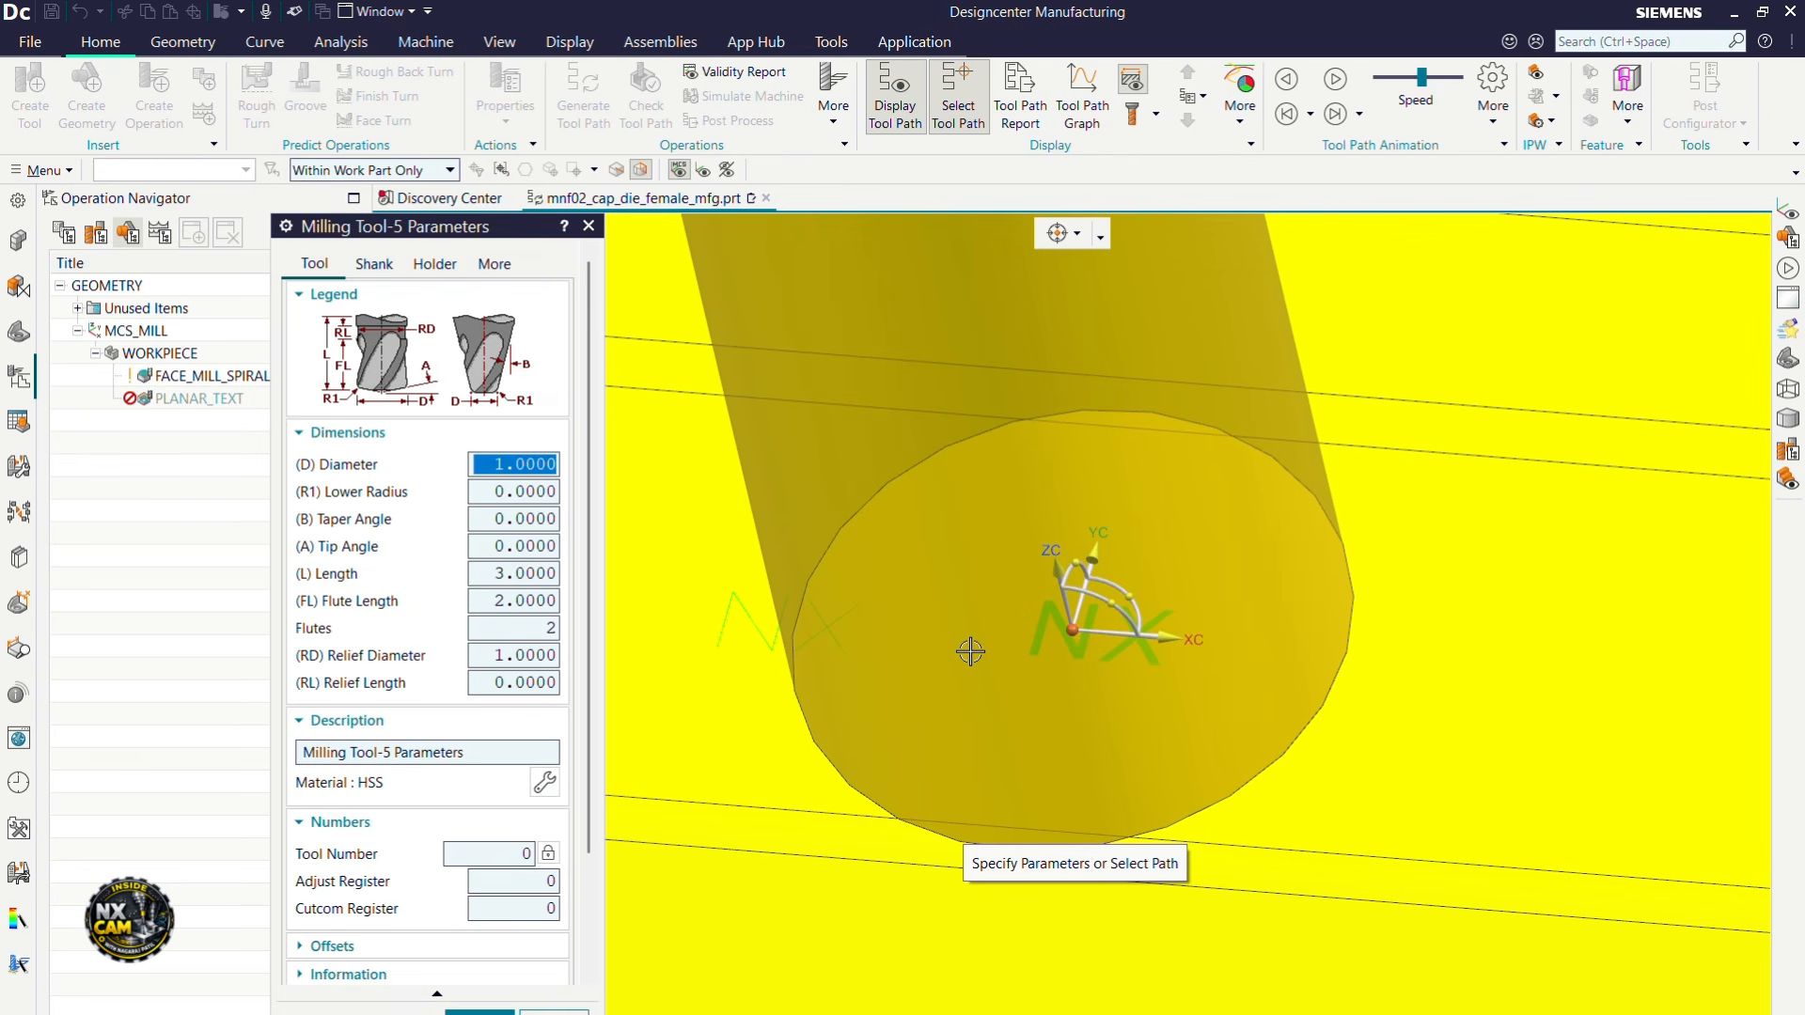
Step: Try a diameter of 1 mm for the new milling tool against the NX lettering
text(1)
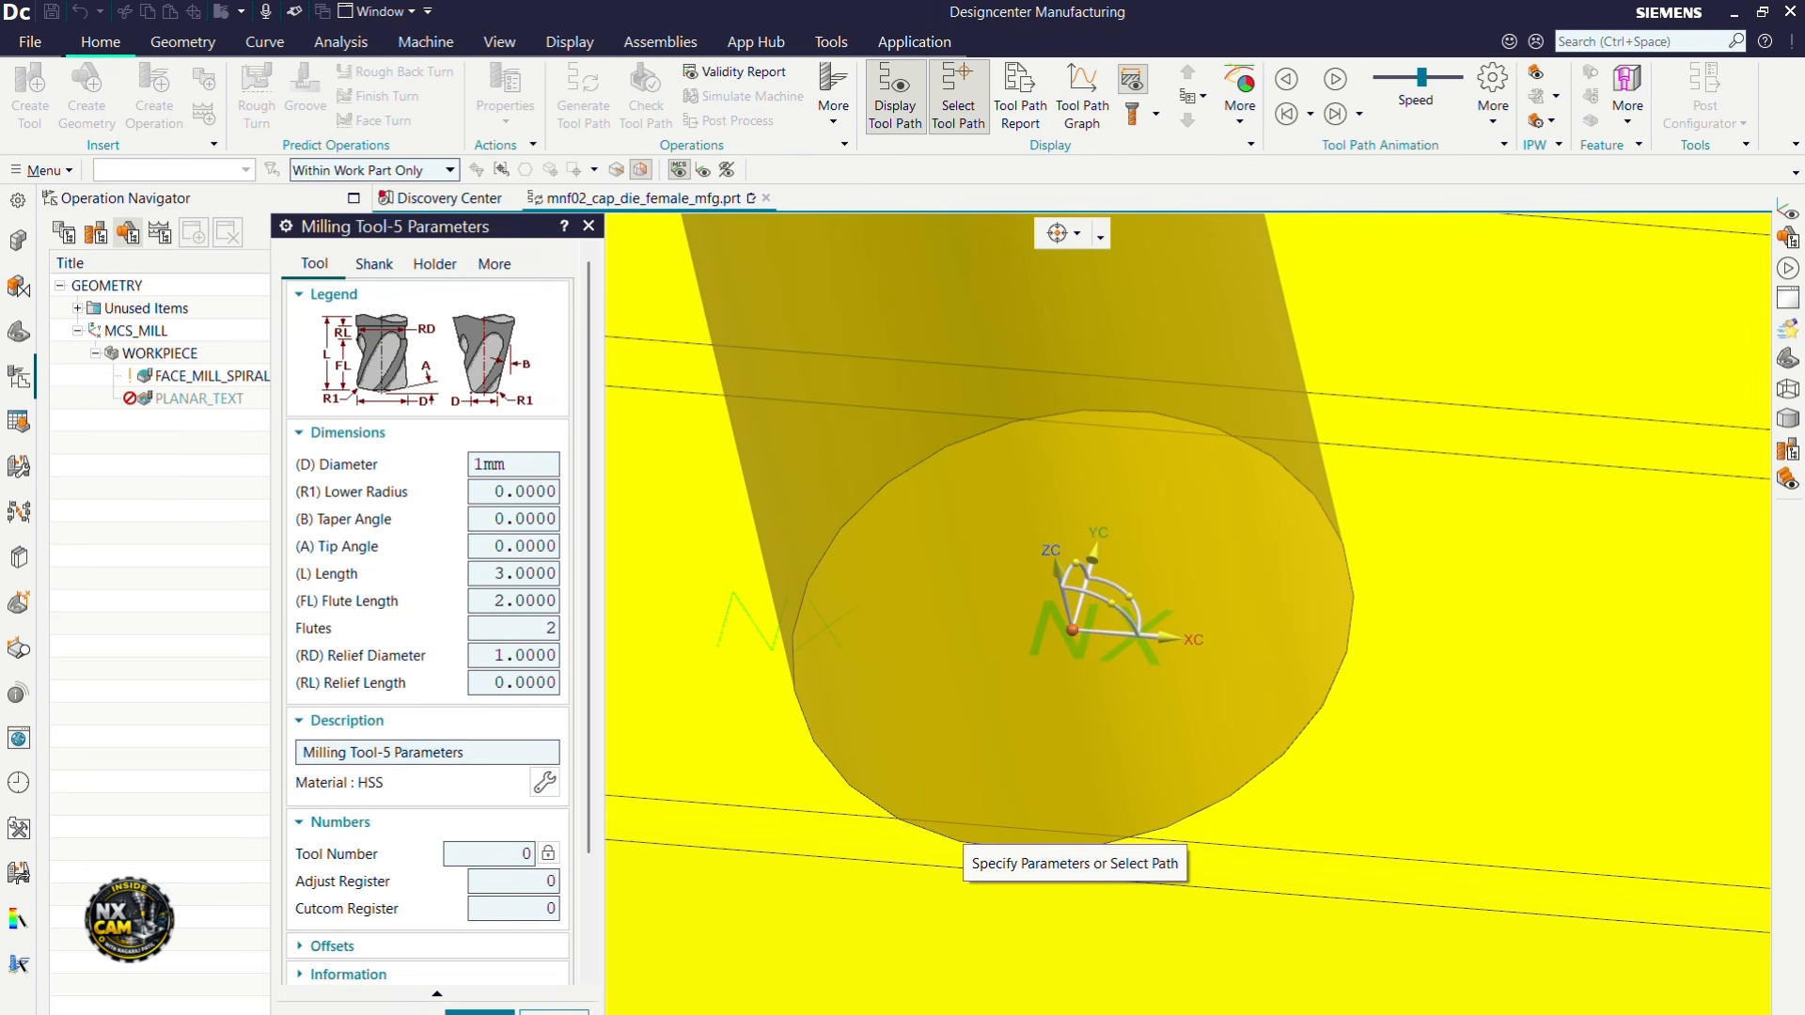
text(mm)
key(Return)
scroll(1132, 604, down, 4)
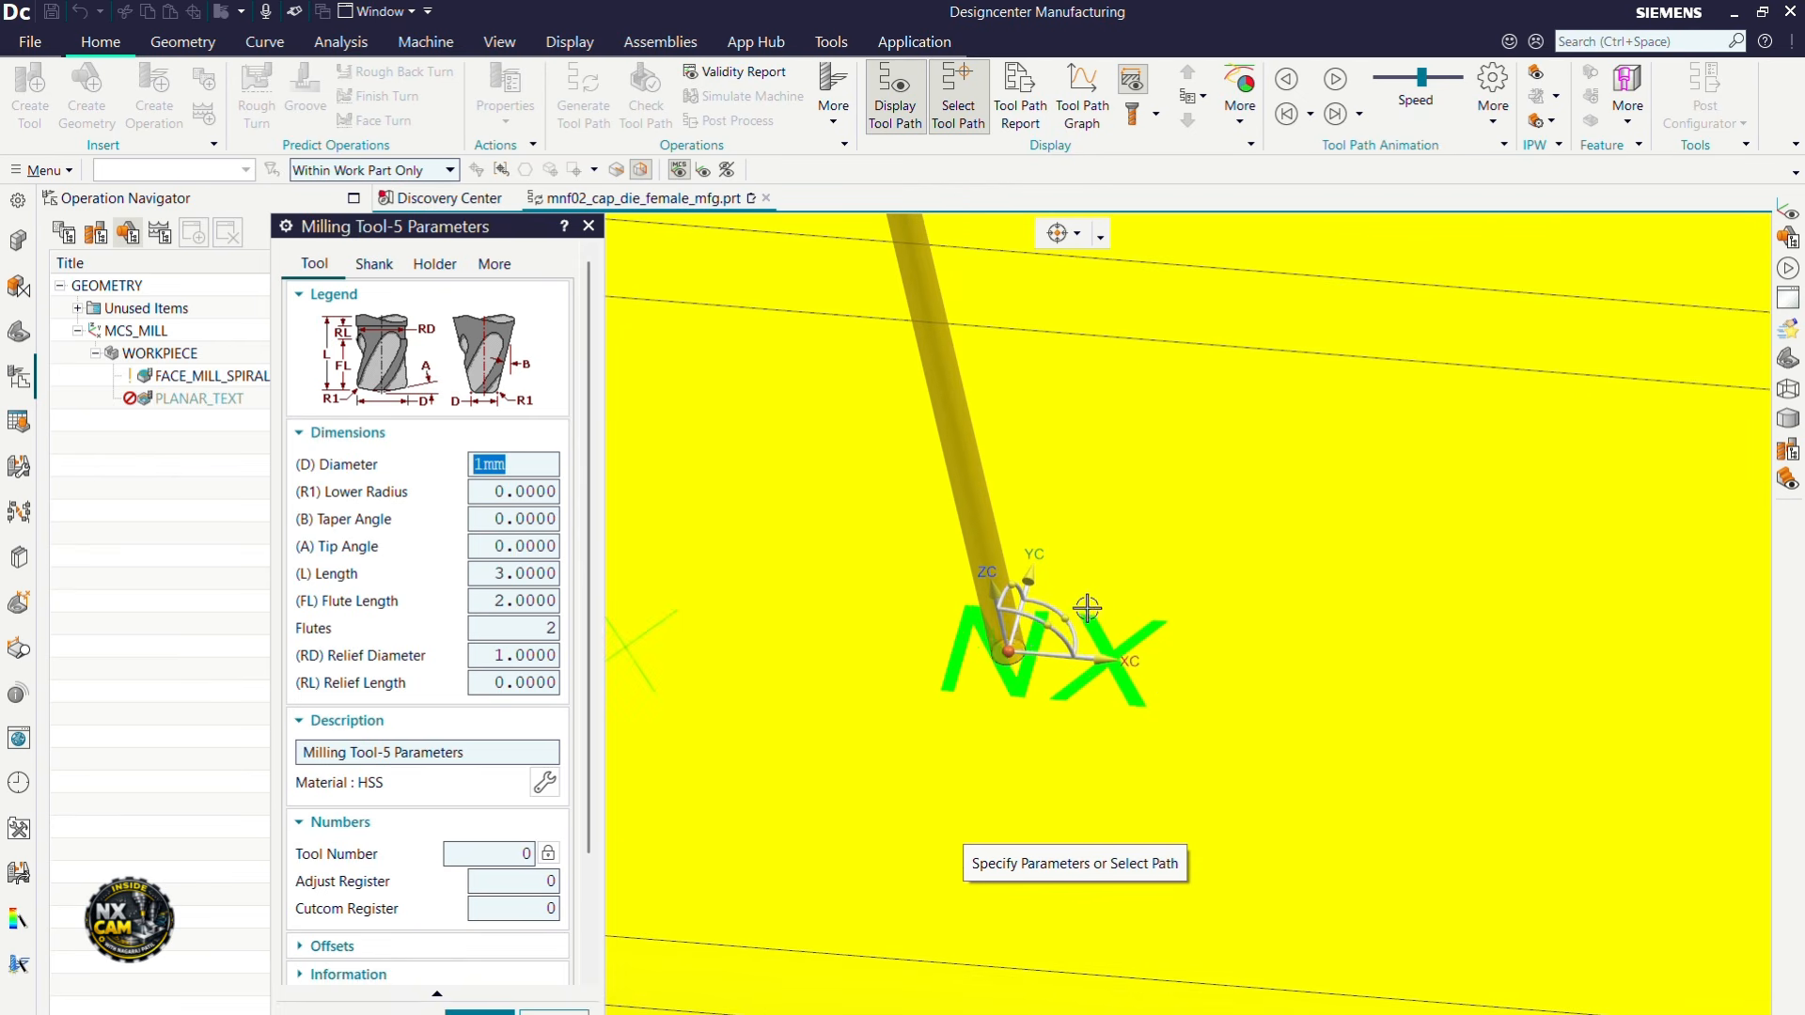
Step: Set the milling tool's diameter to 0.5 mm and its taper angle to 5
text(0.5m)
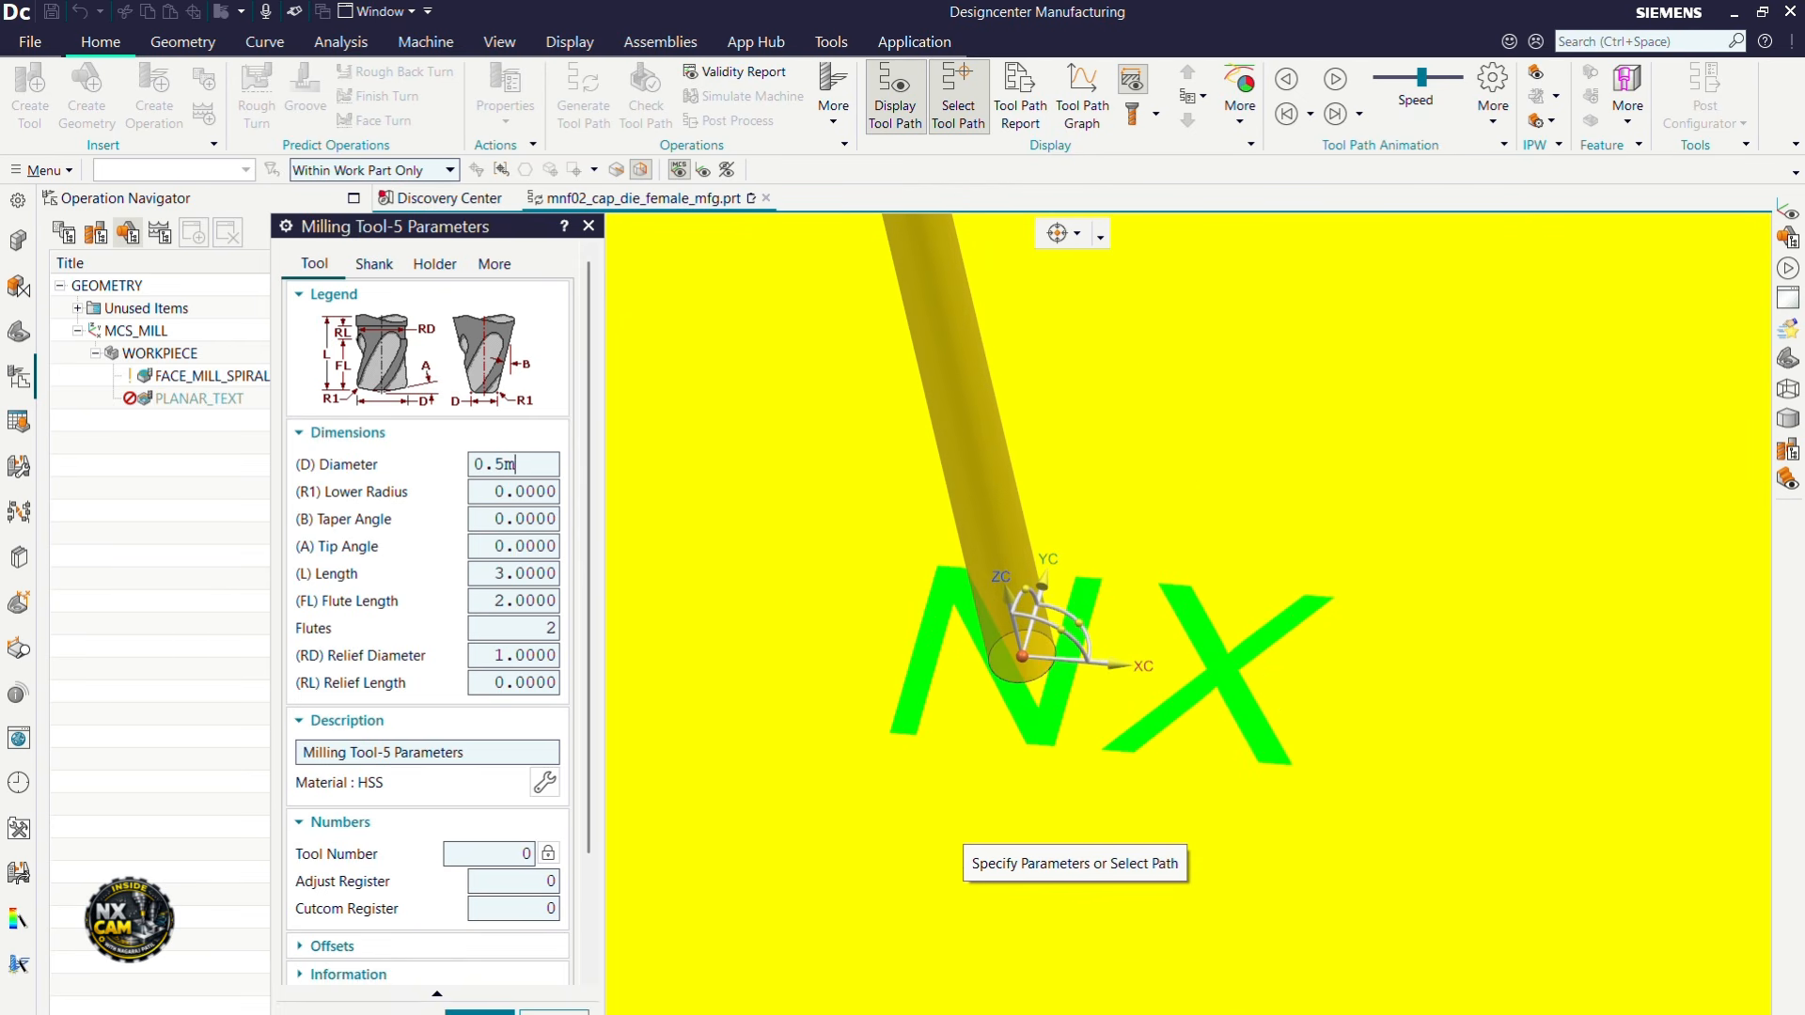
text(m)
key(Return)
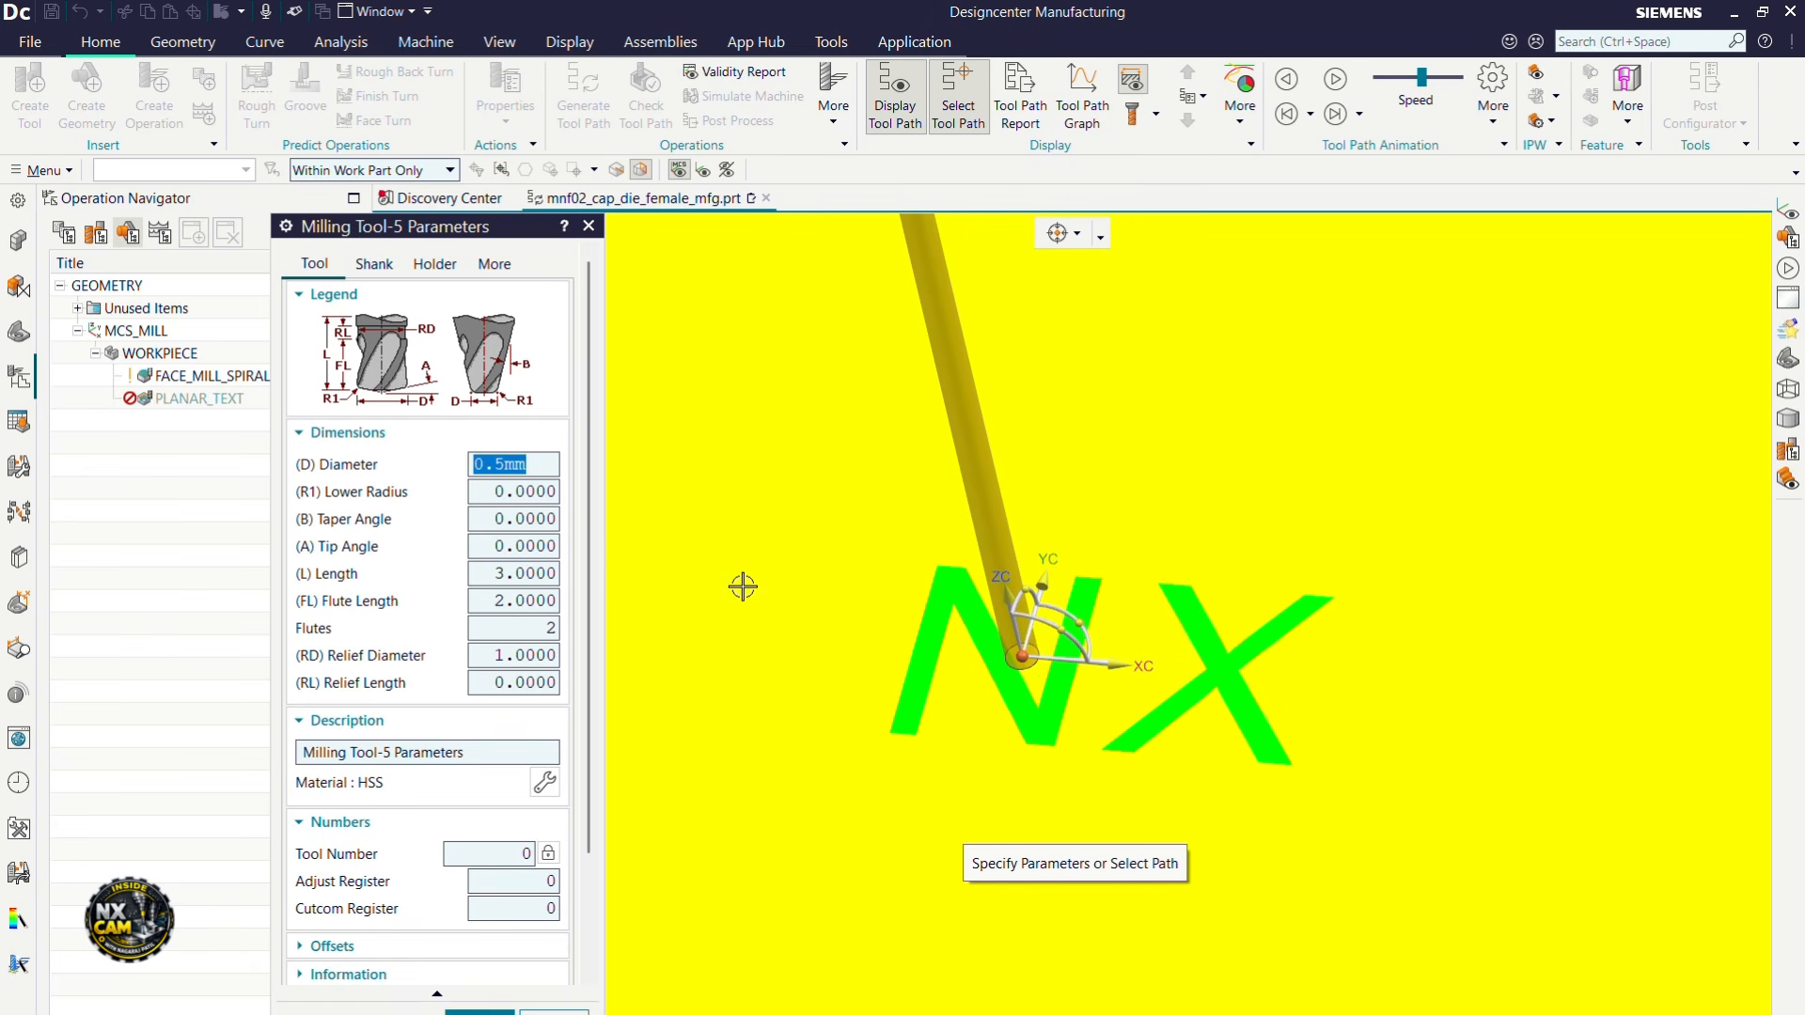
click(498, 519)
text(5)
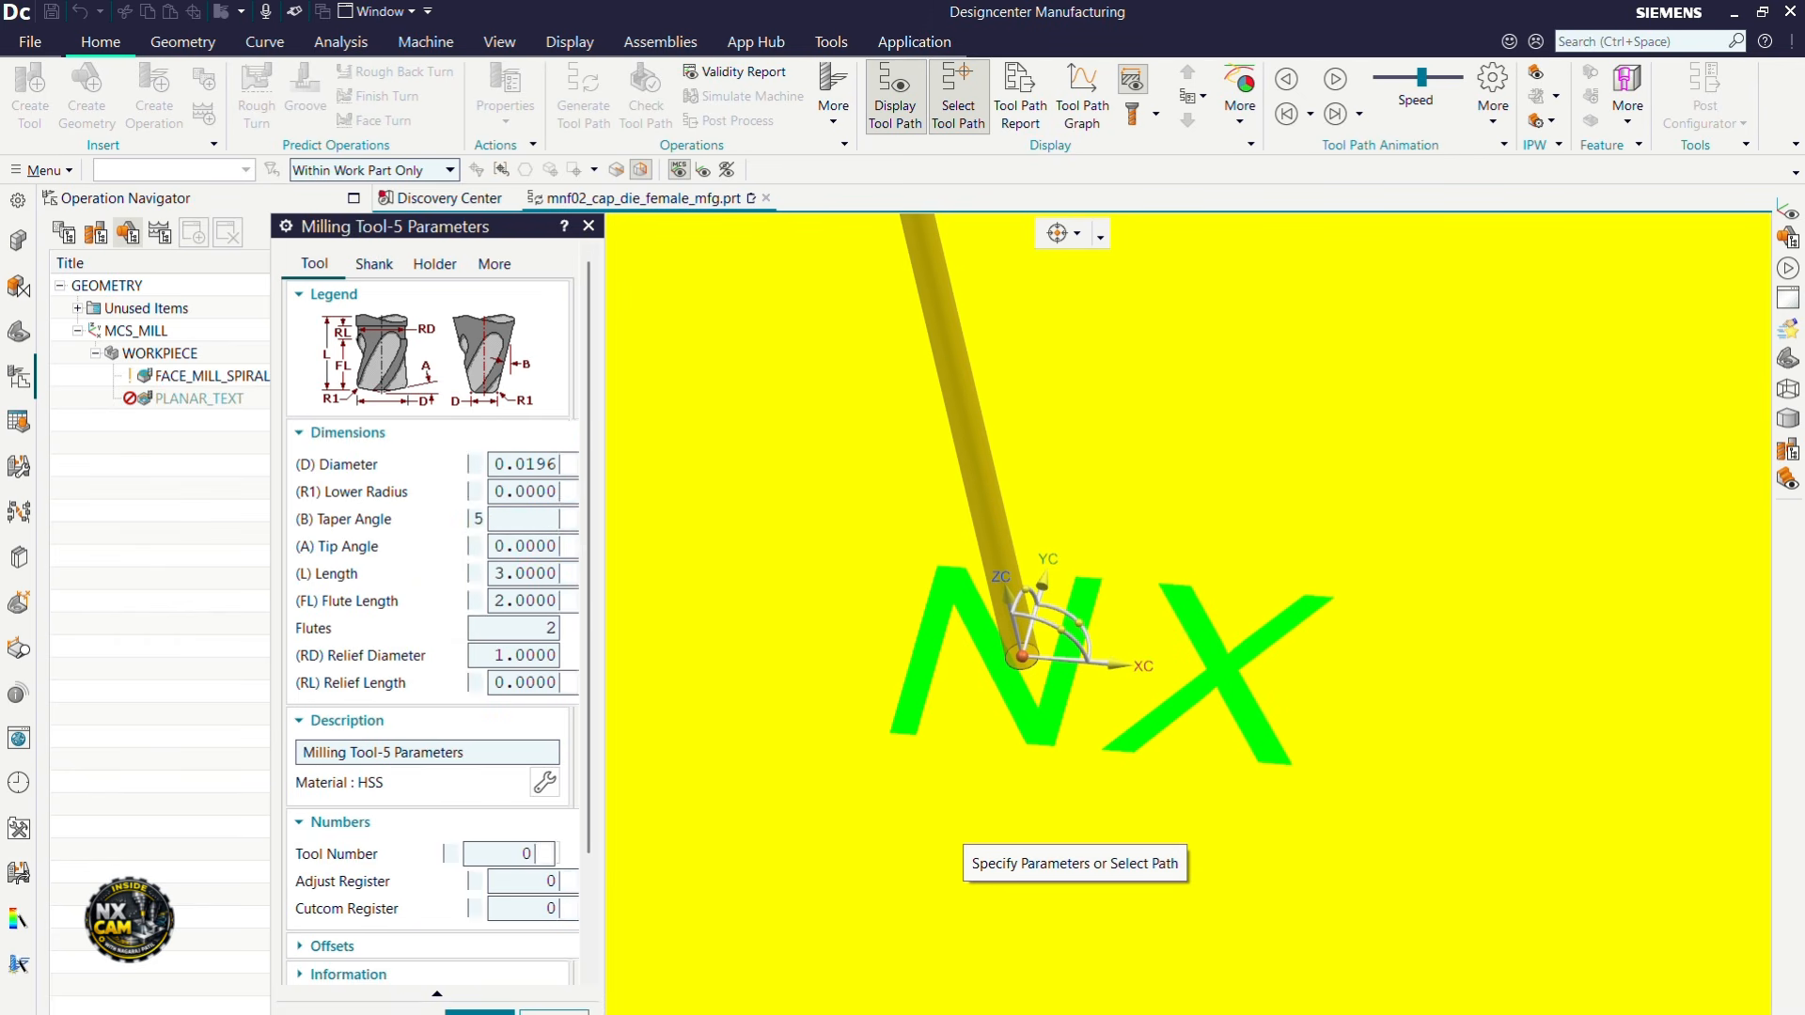
key(Return)
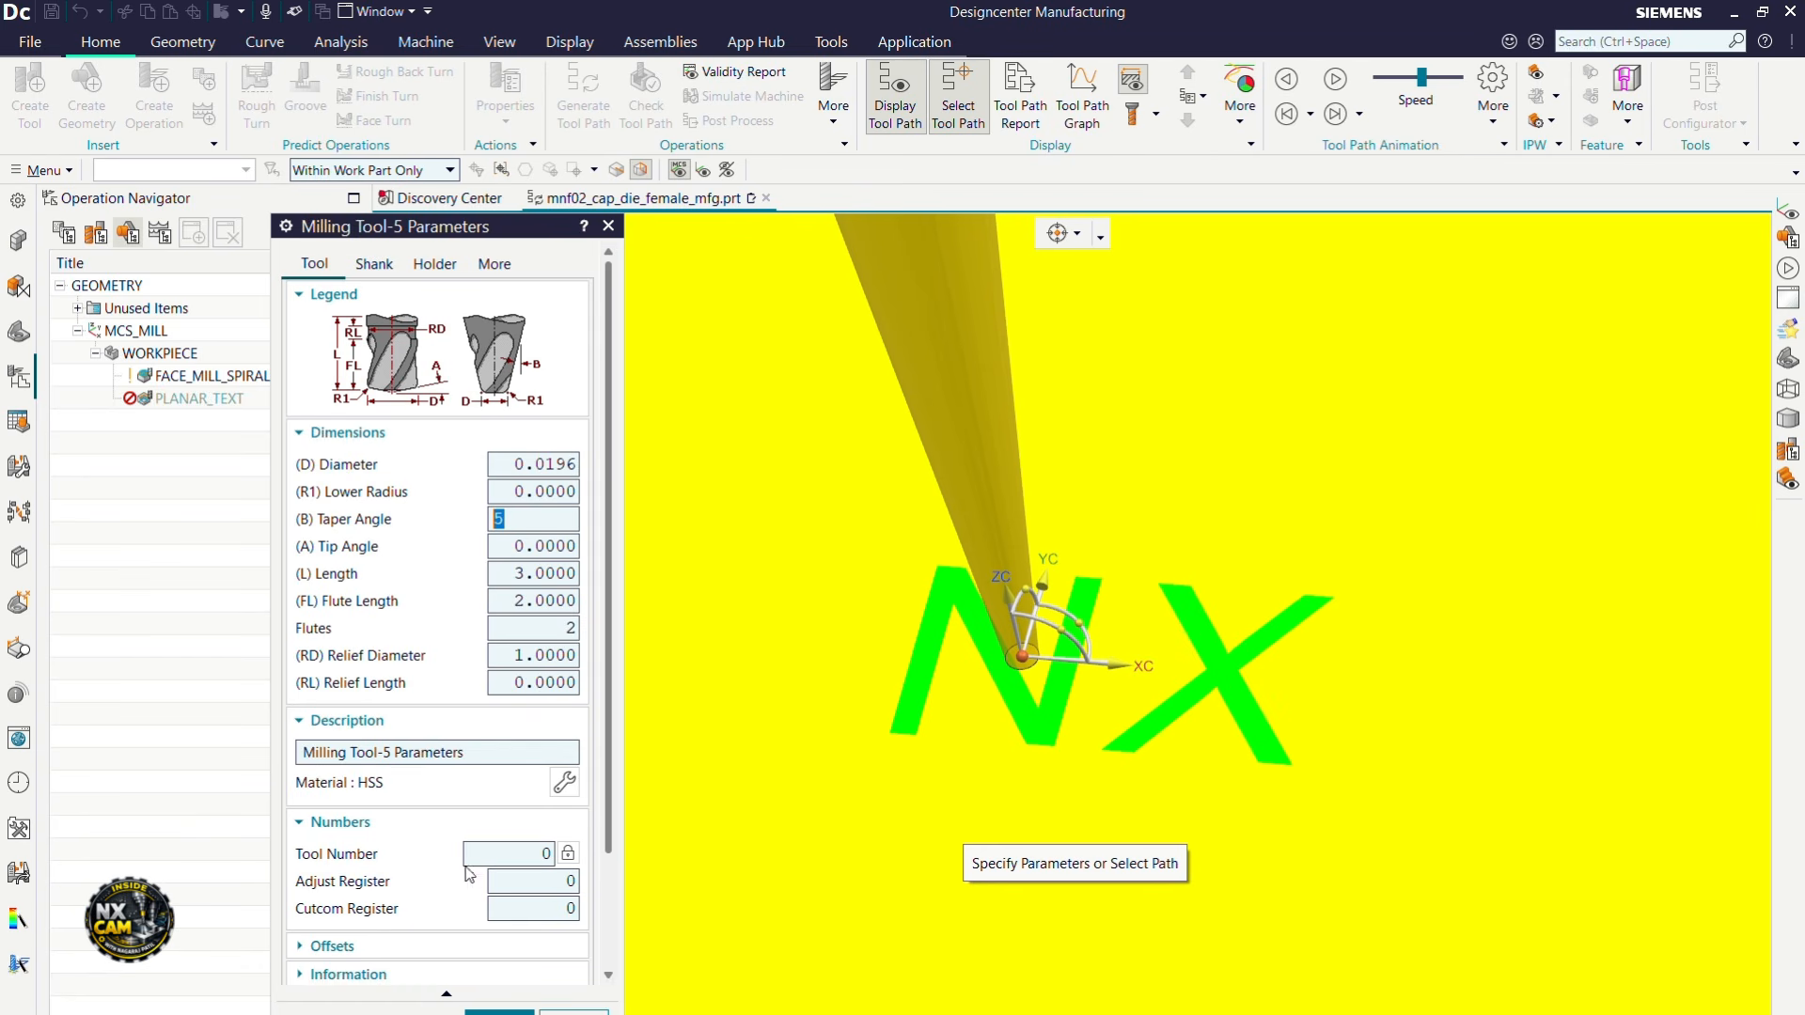
Step: Accept the new milling tool and turn off the dialog cue tooltips
key(Return)
click(512, 1008)
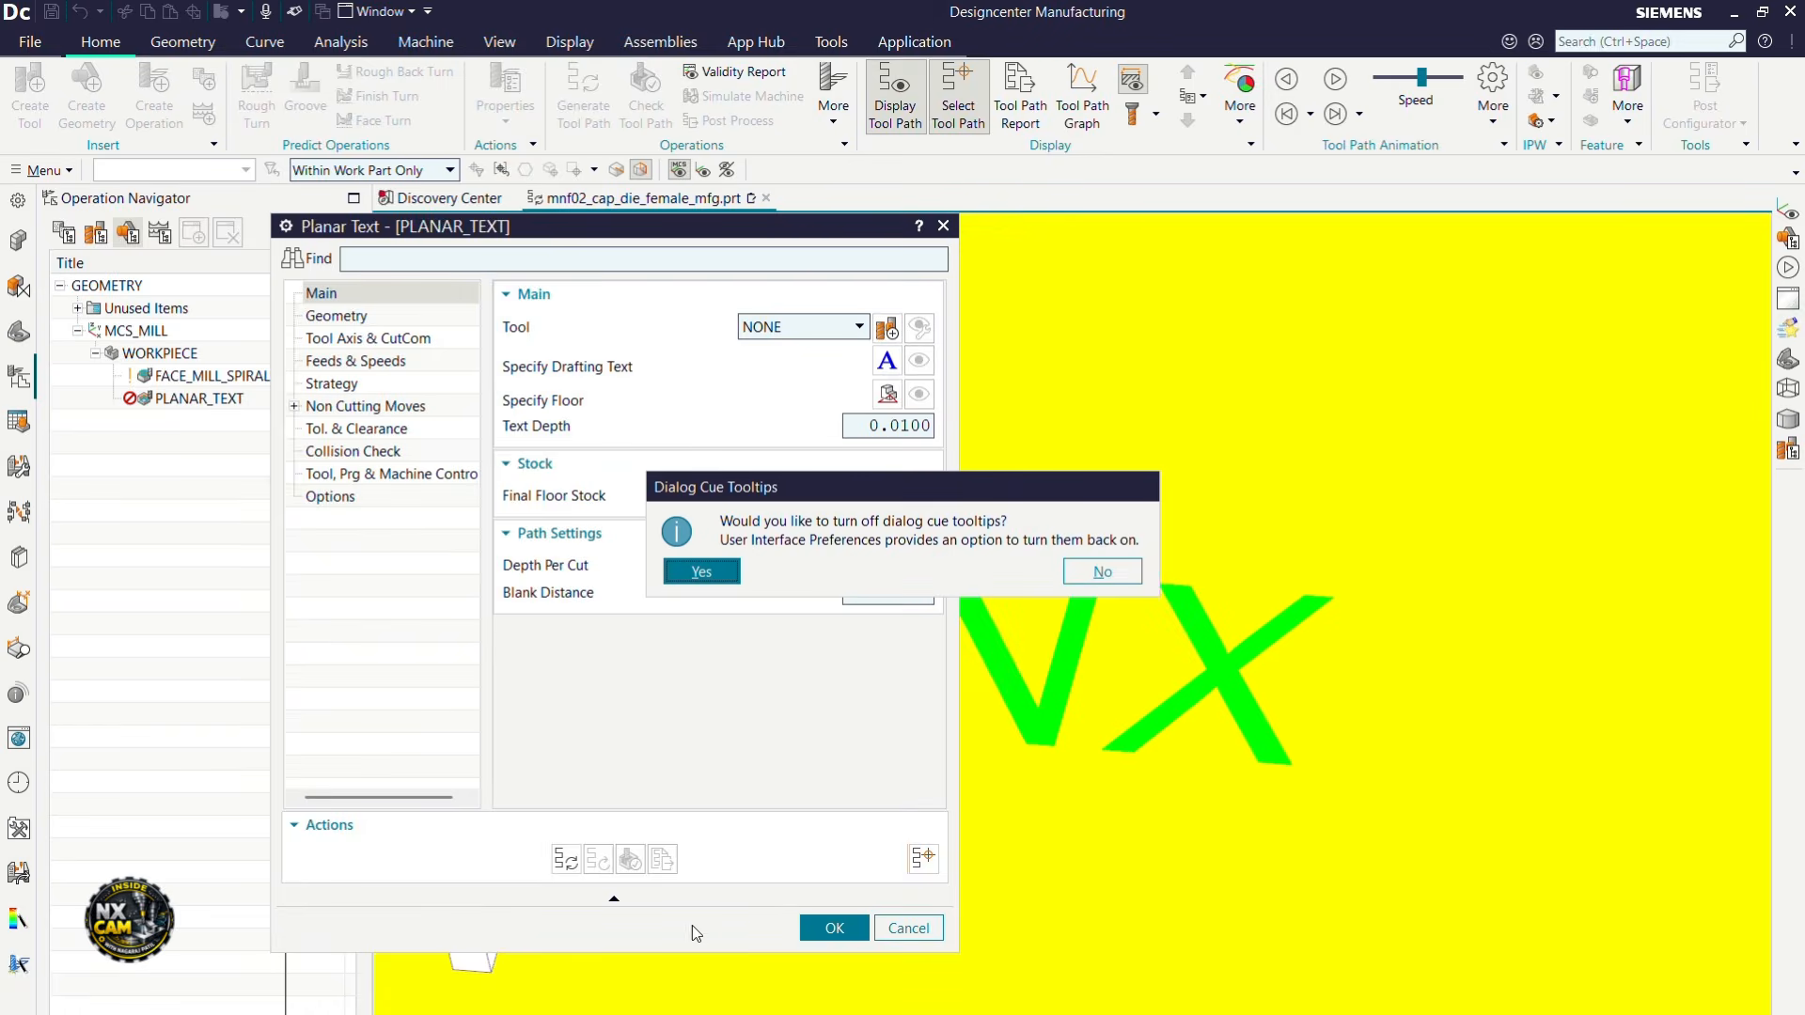
click(729, 578)
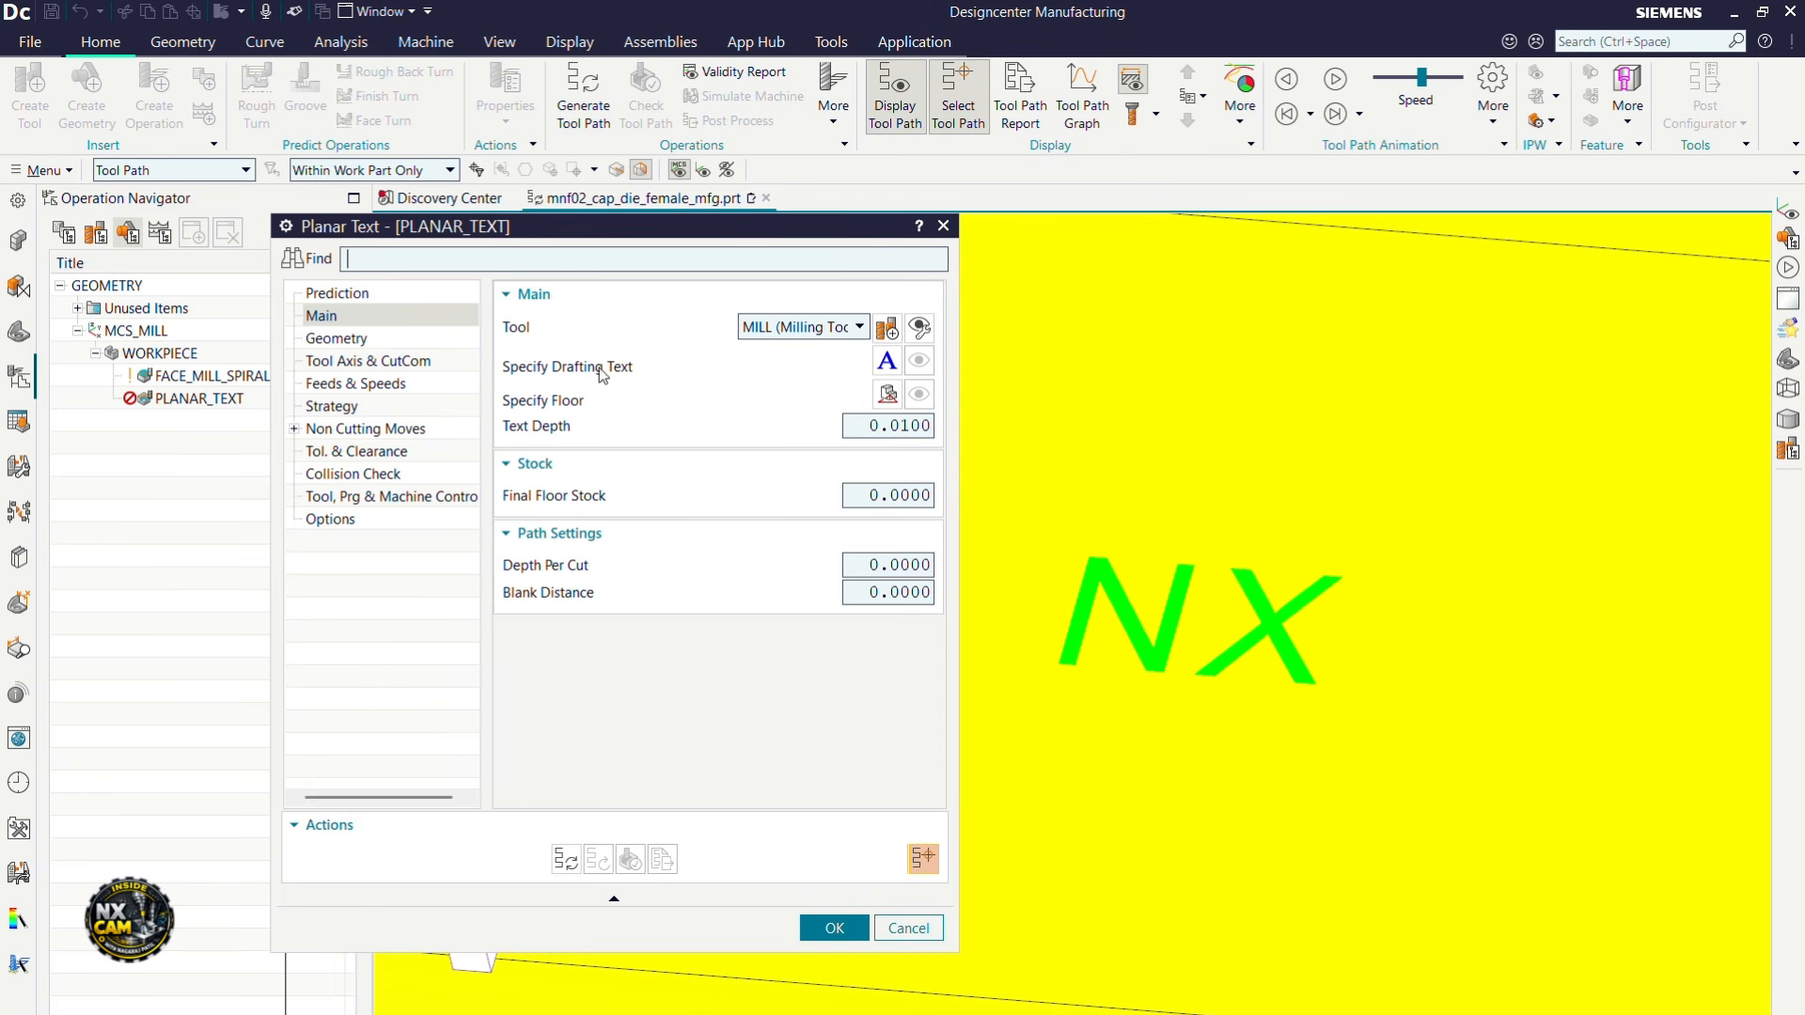
Step: Specify the Arial NX note on the slot floor as the operation's drafting text
click(886, 361)
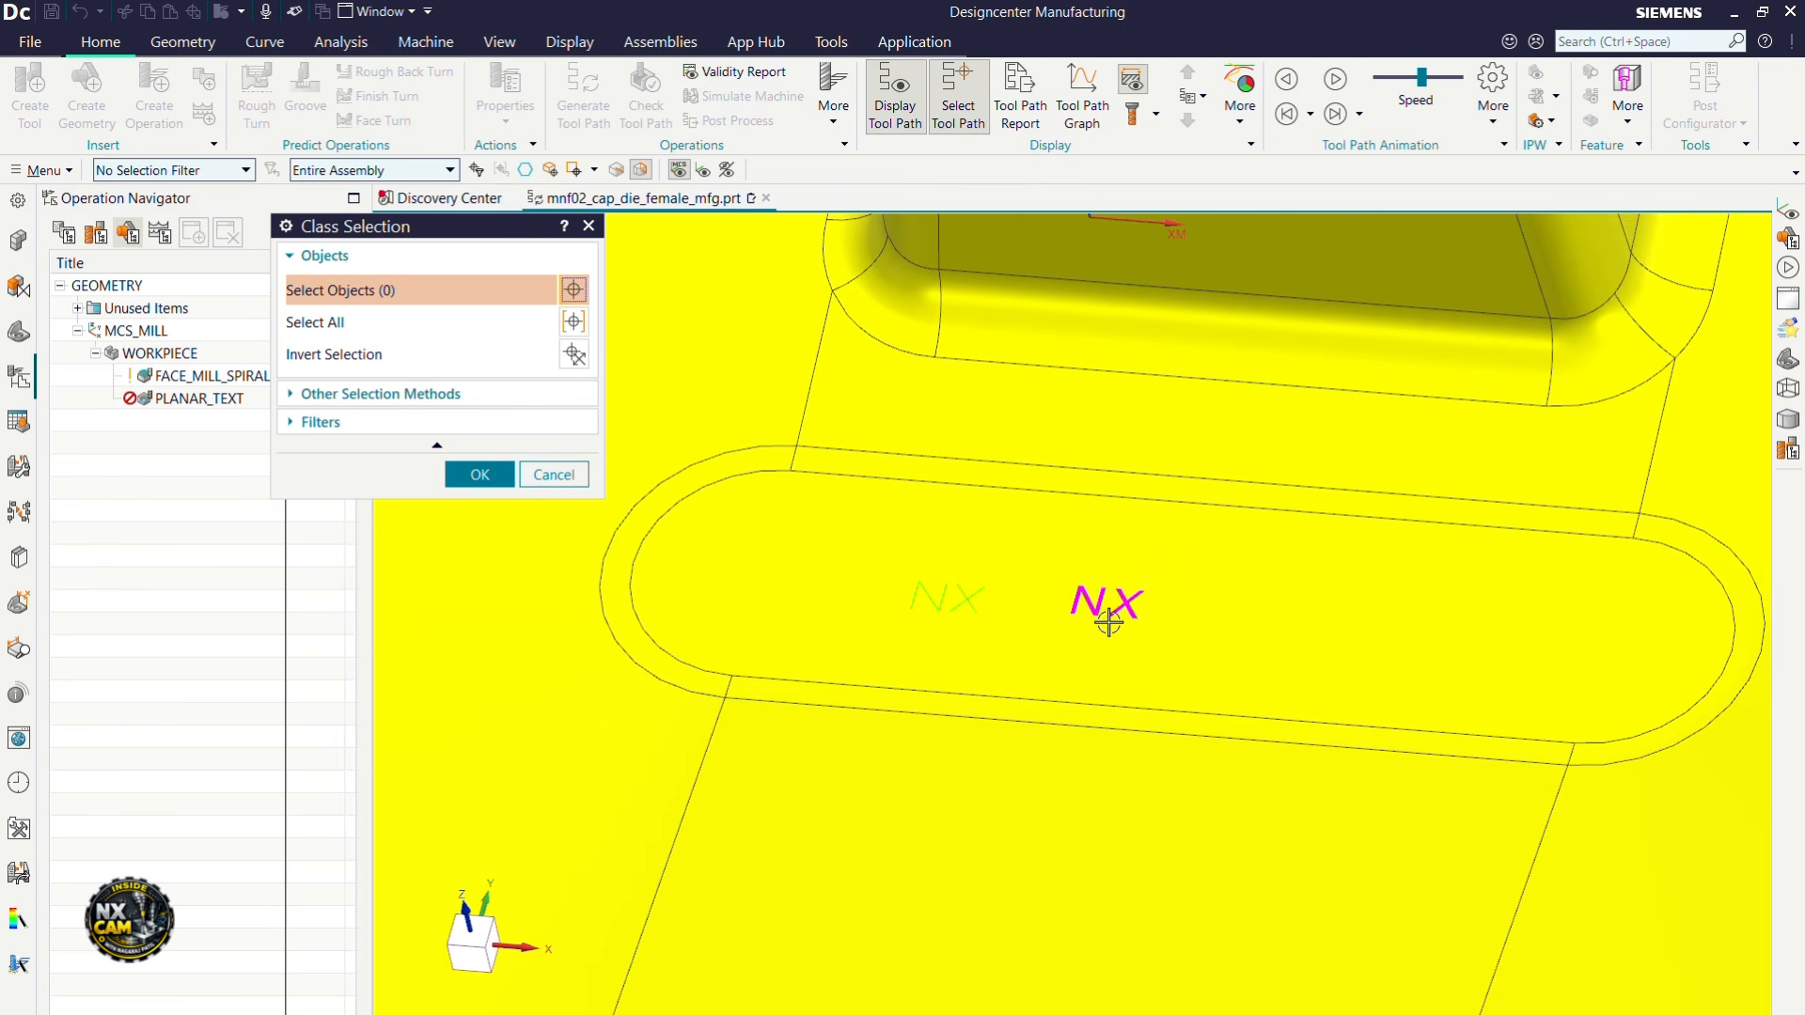
click(1103, 620)
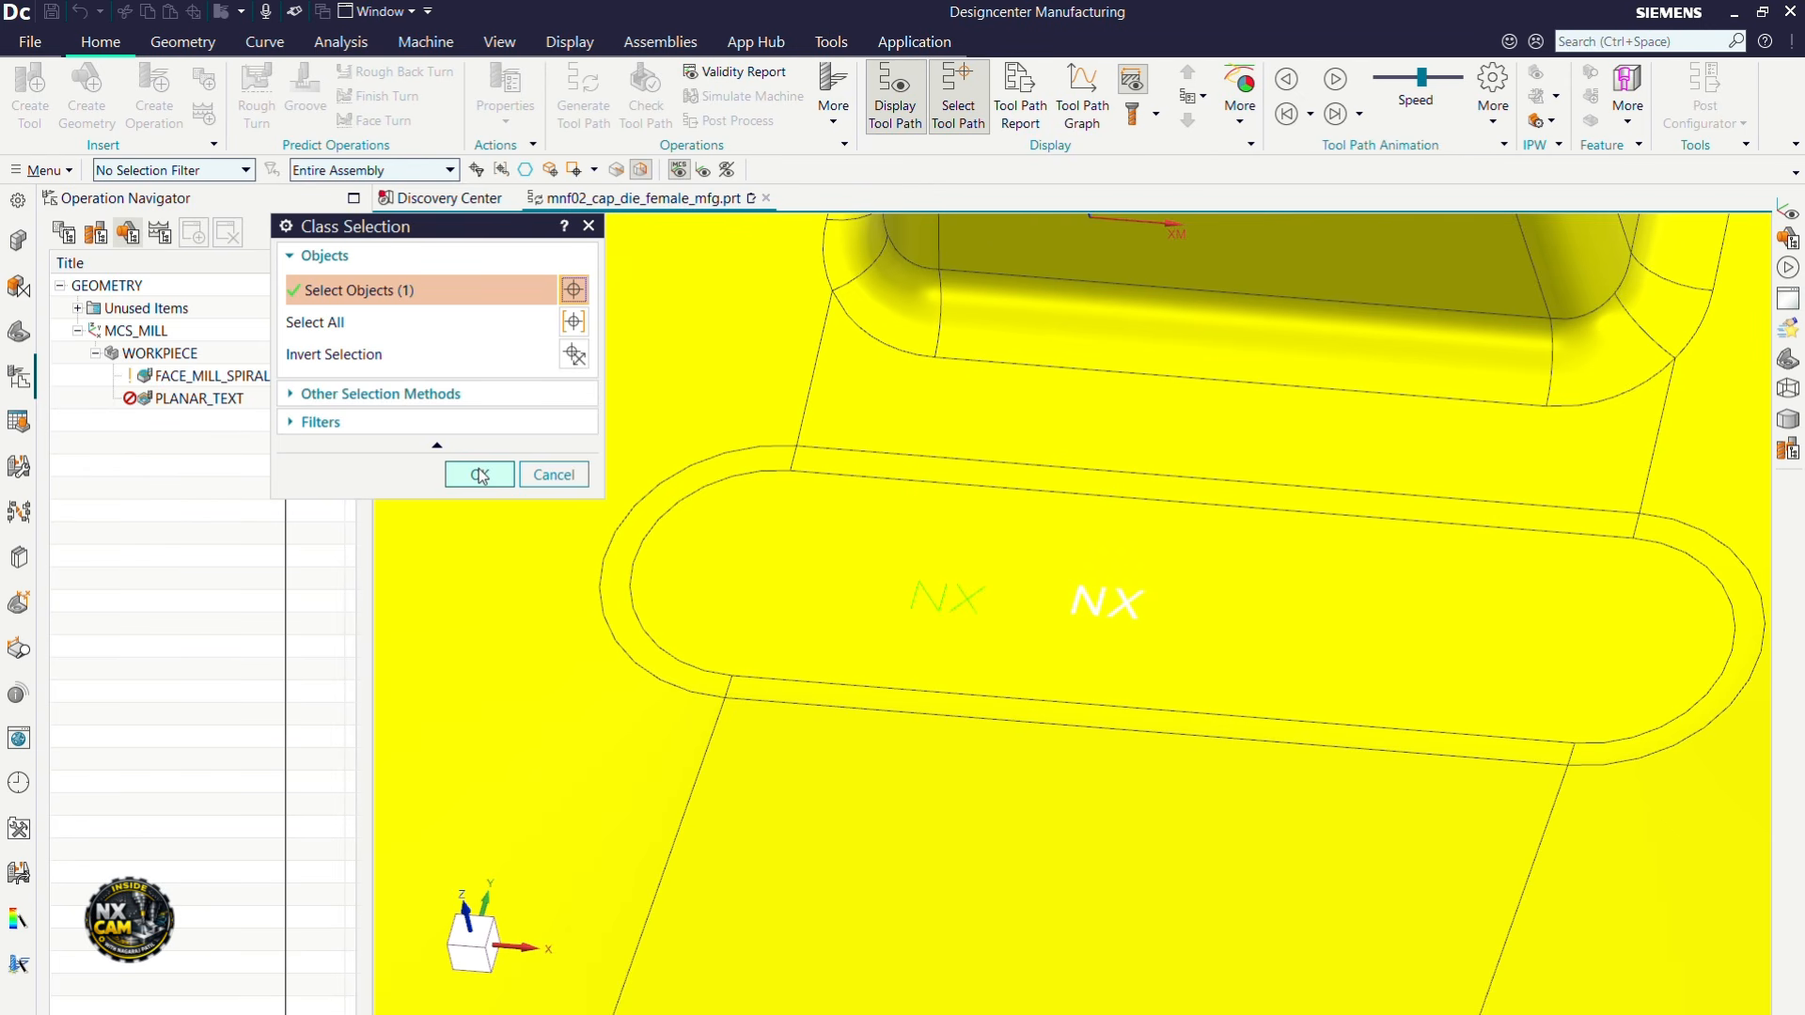
click(480, 477)
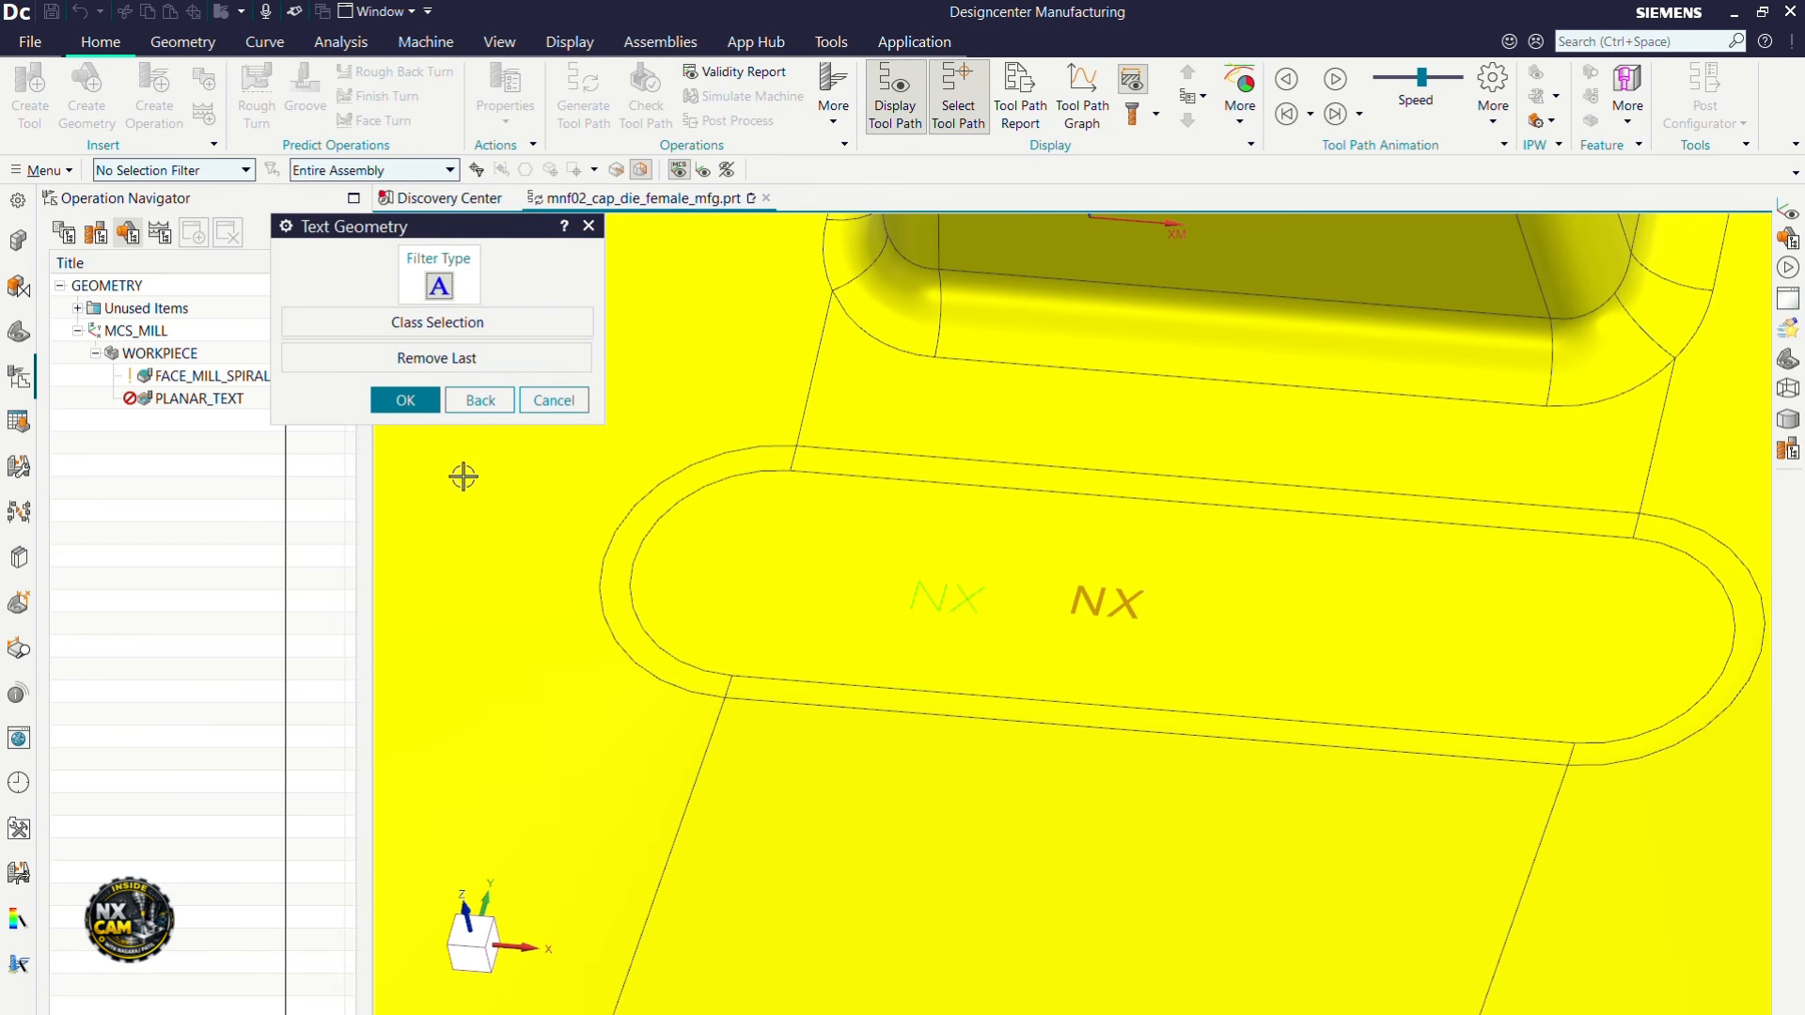
click(406, 399)
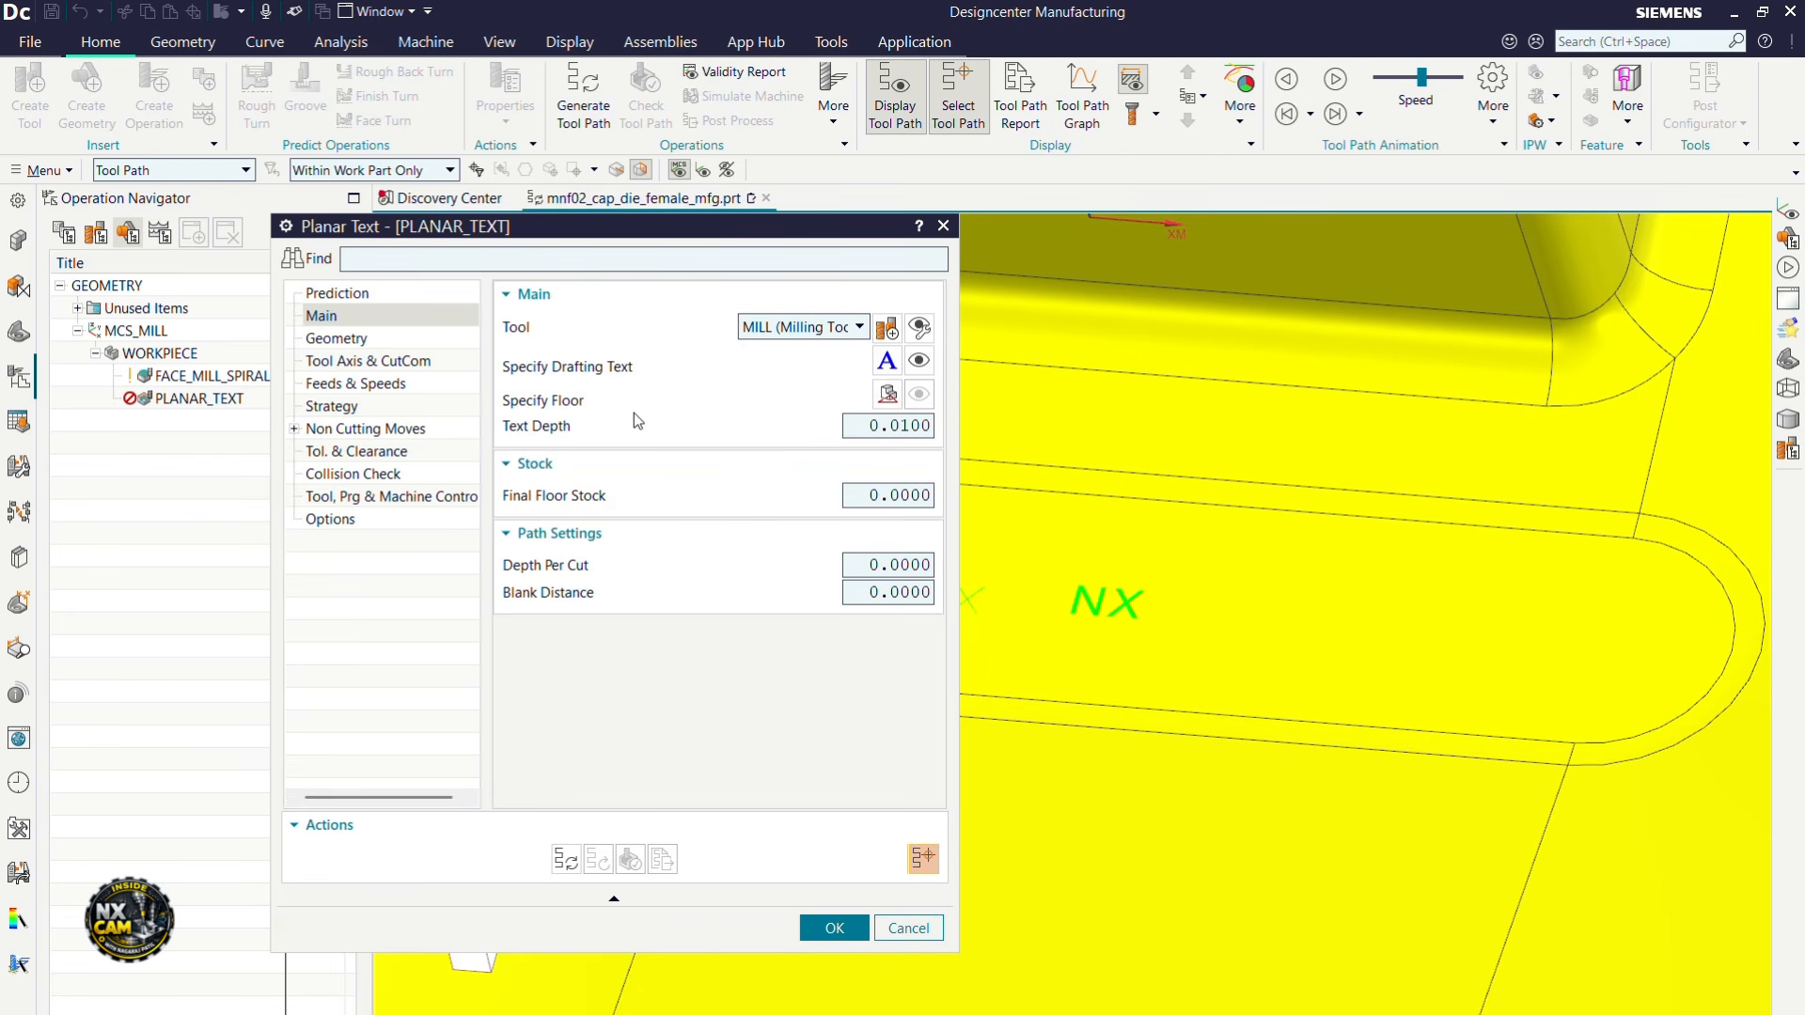
Step: Start specifying the operation's floor with an At Distance plane
click(885, 396)
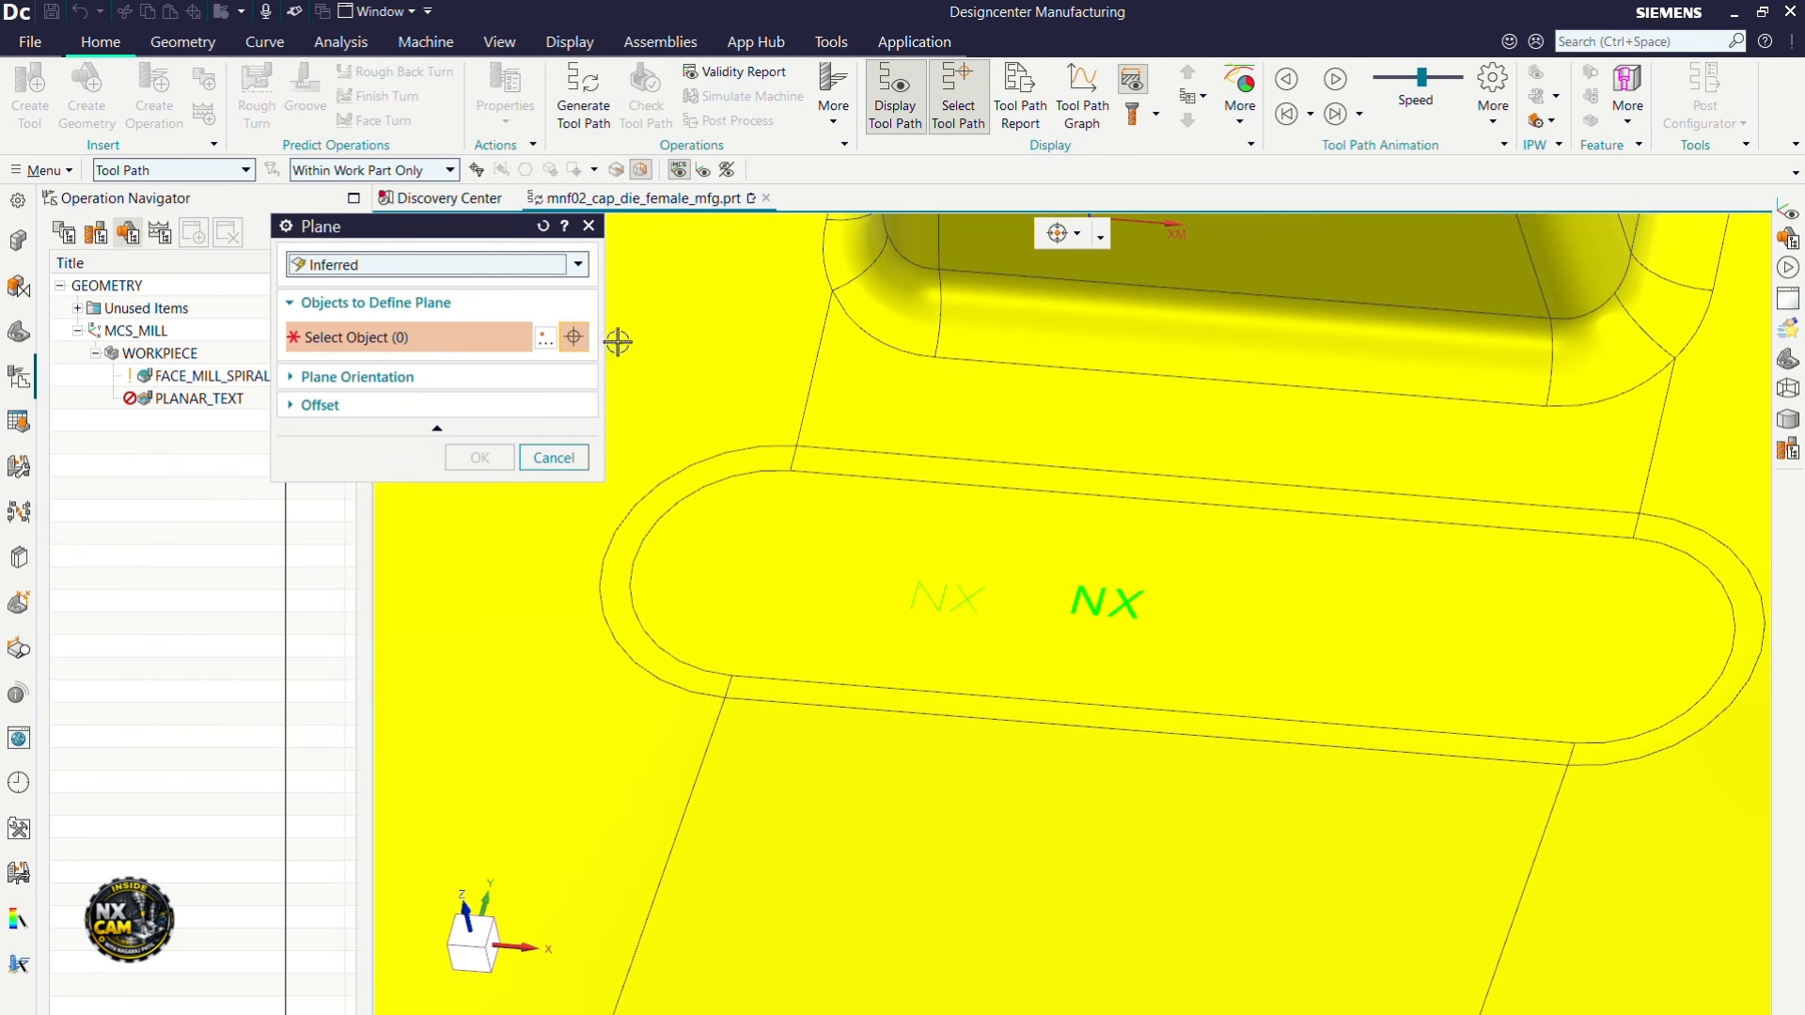
click(521, 265)
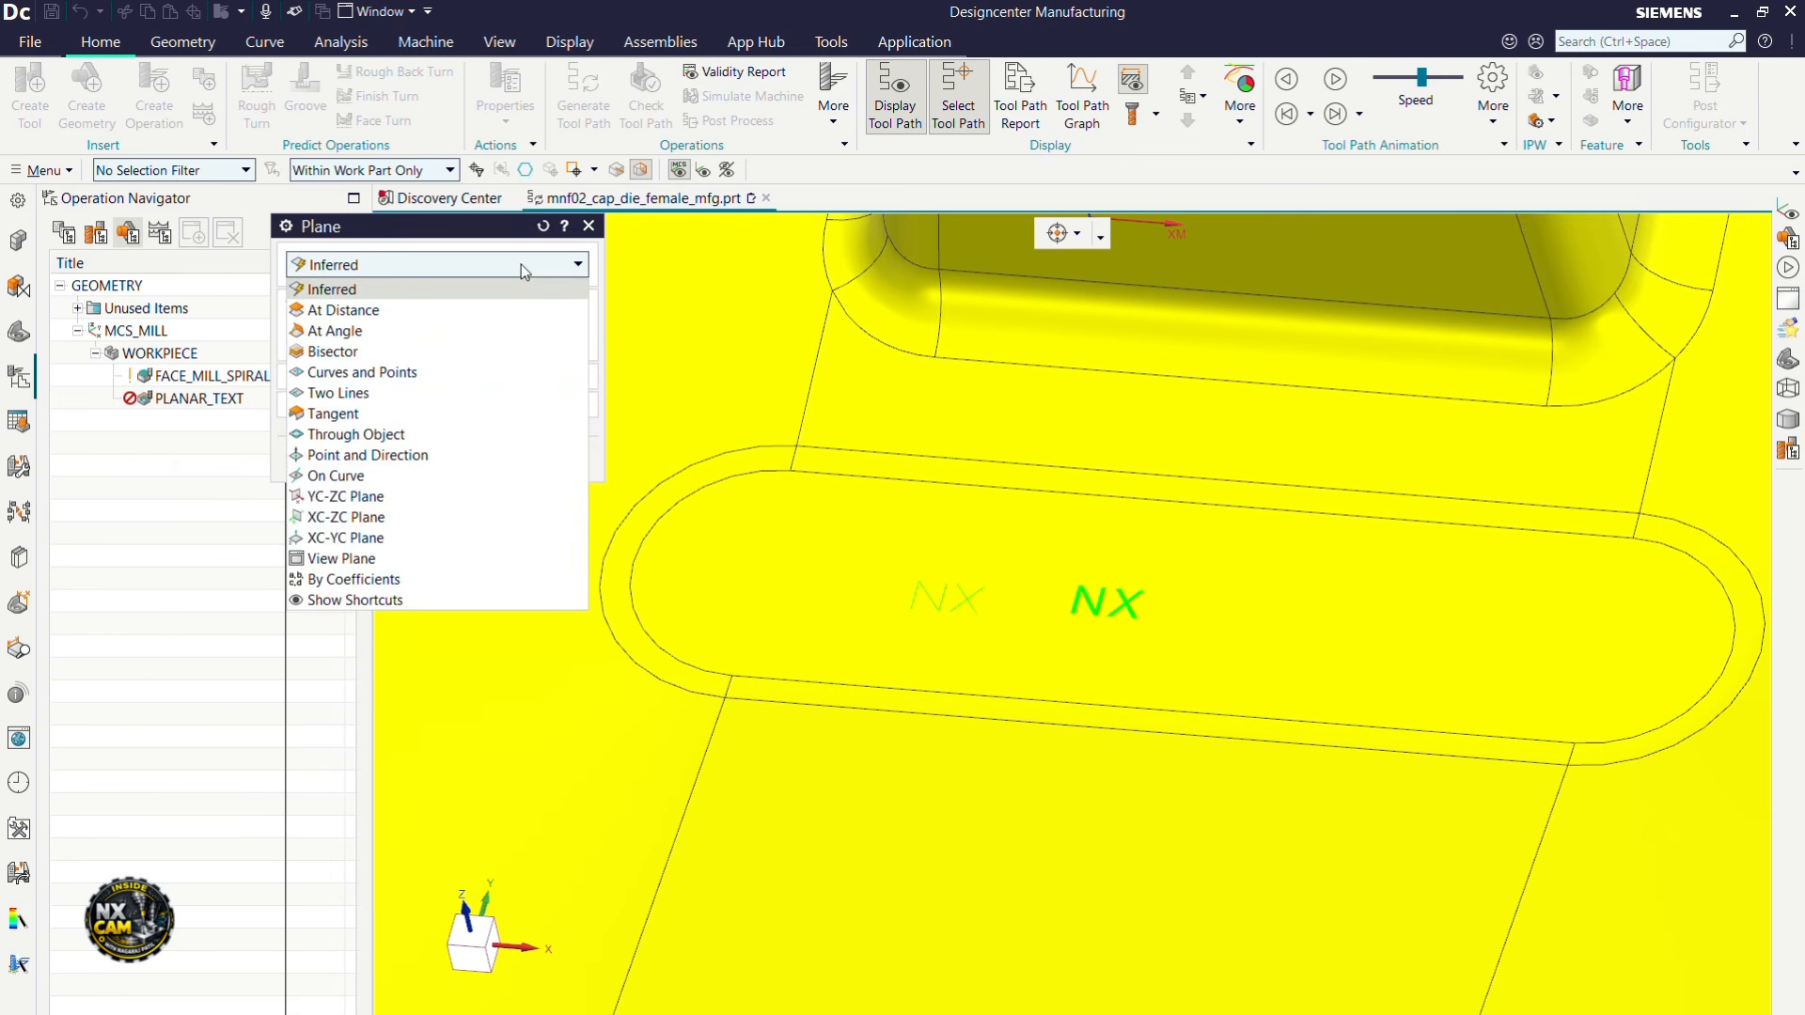
click(512, 299)
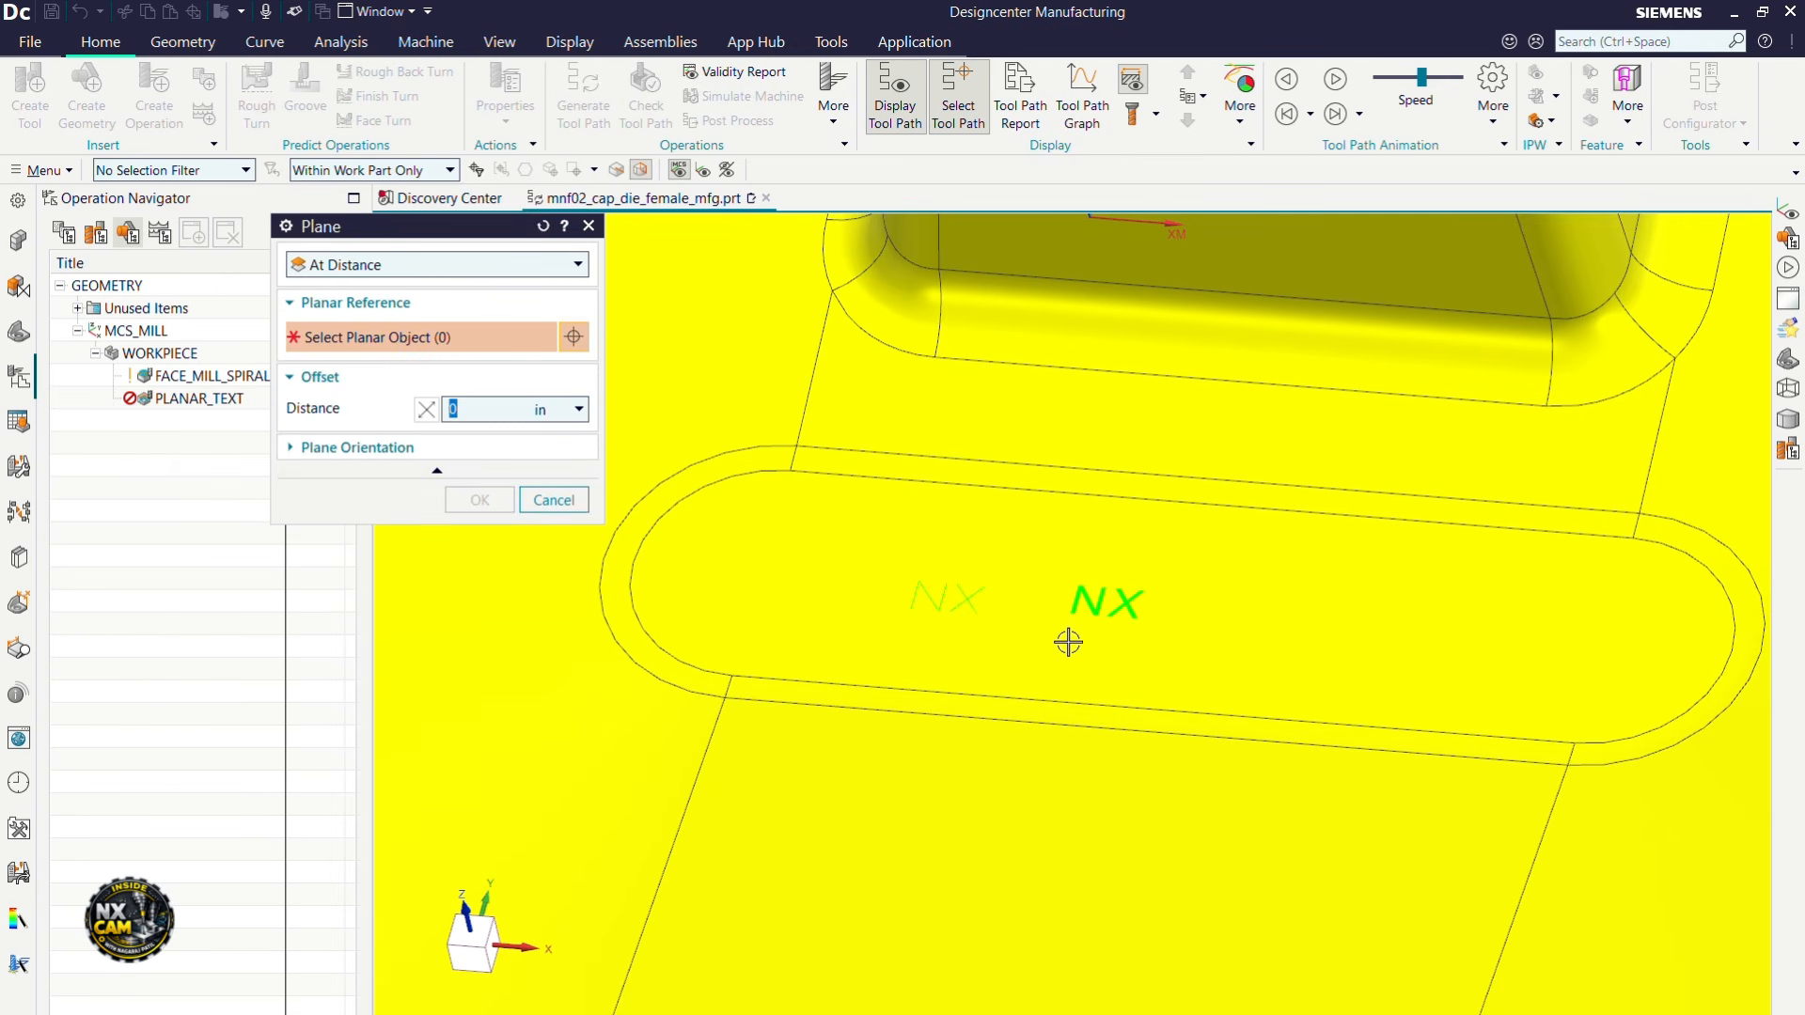
Step: Widen the selection scope to Entire Assembly and pick the rounded slot's floor face as the plane's reference
scroll(1109, 646, down, 3)
middle_drag(1156, 649, 1165, 634)
scroll(1165, 624, down, 1)
scroll(1168, 596, up, 2)
scroll(1152, 616, down, 4)
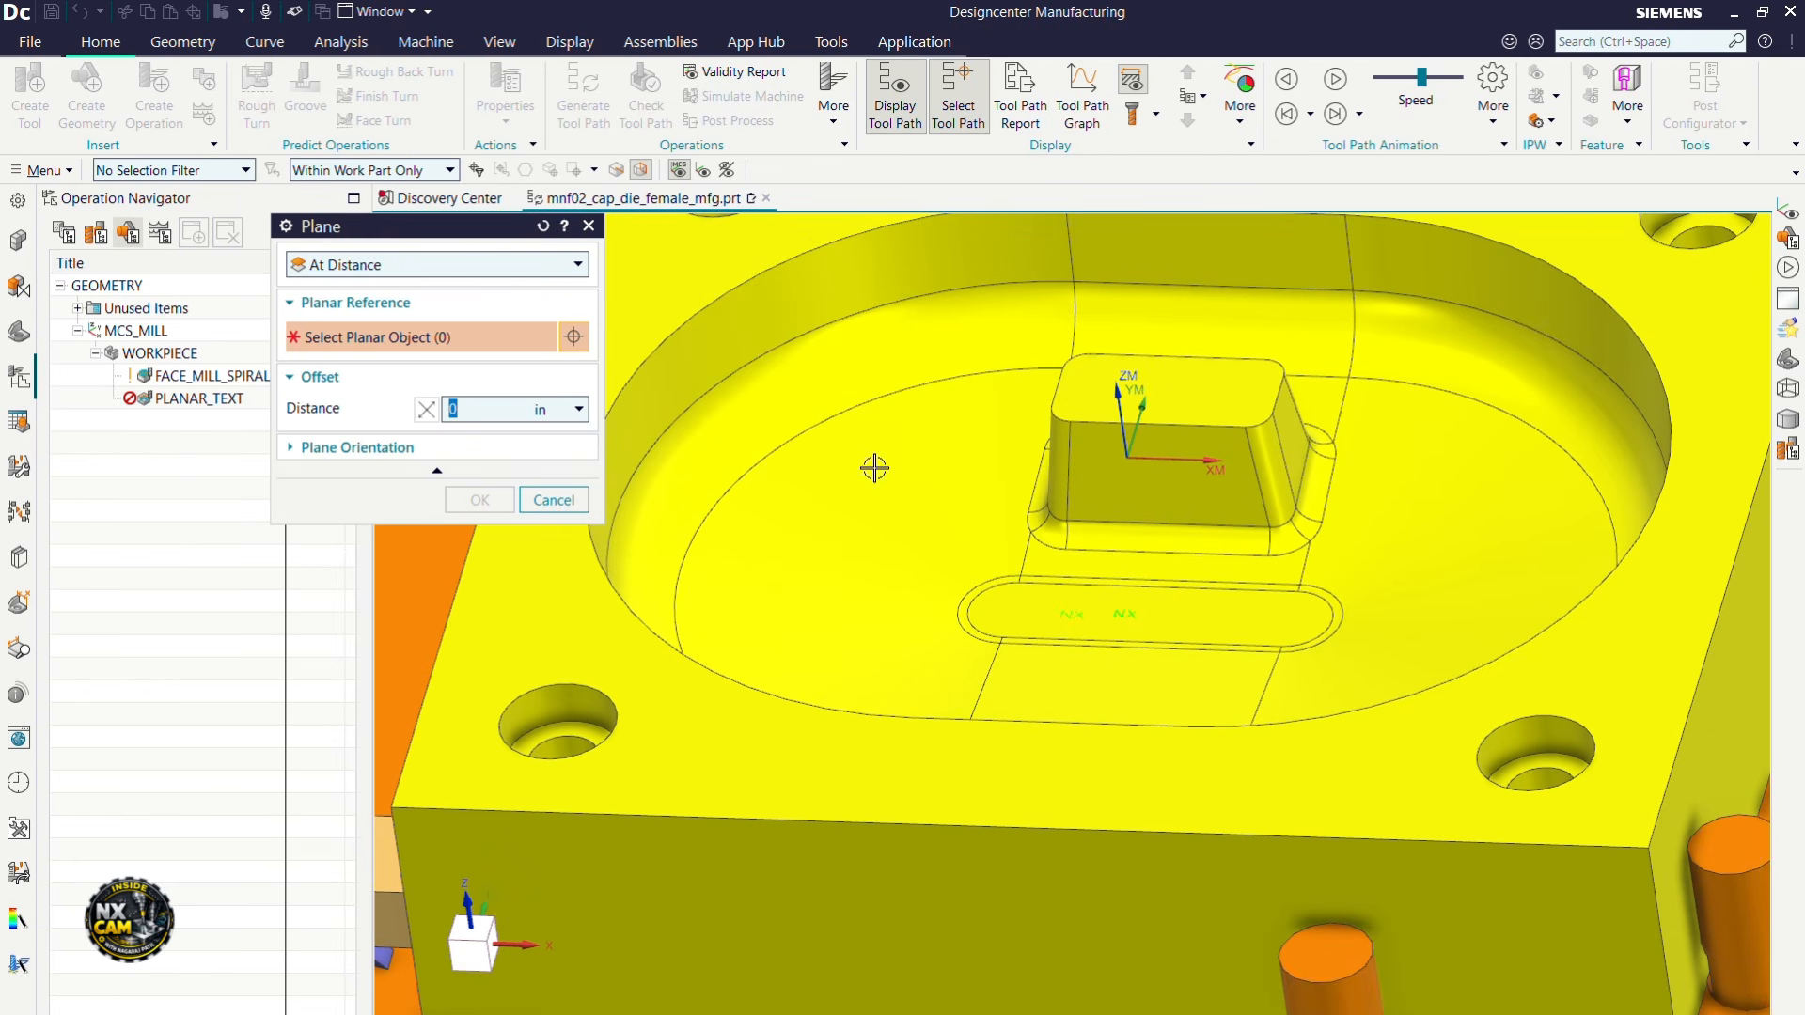
scroll(1128, 643, down, 3)
click(411, 169)
click(410, 189)
scroll(1175, 630, up, 1)
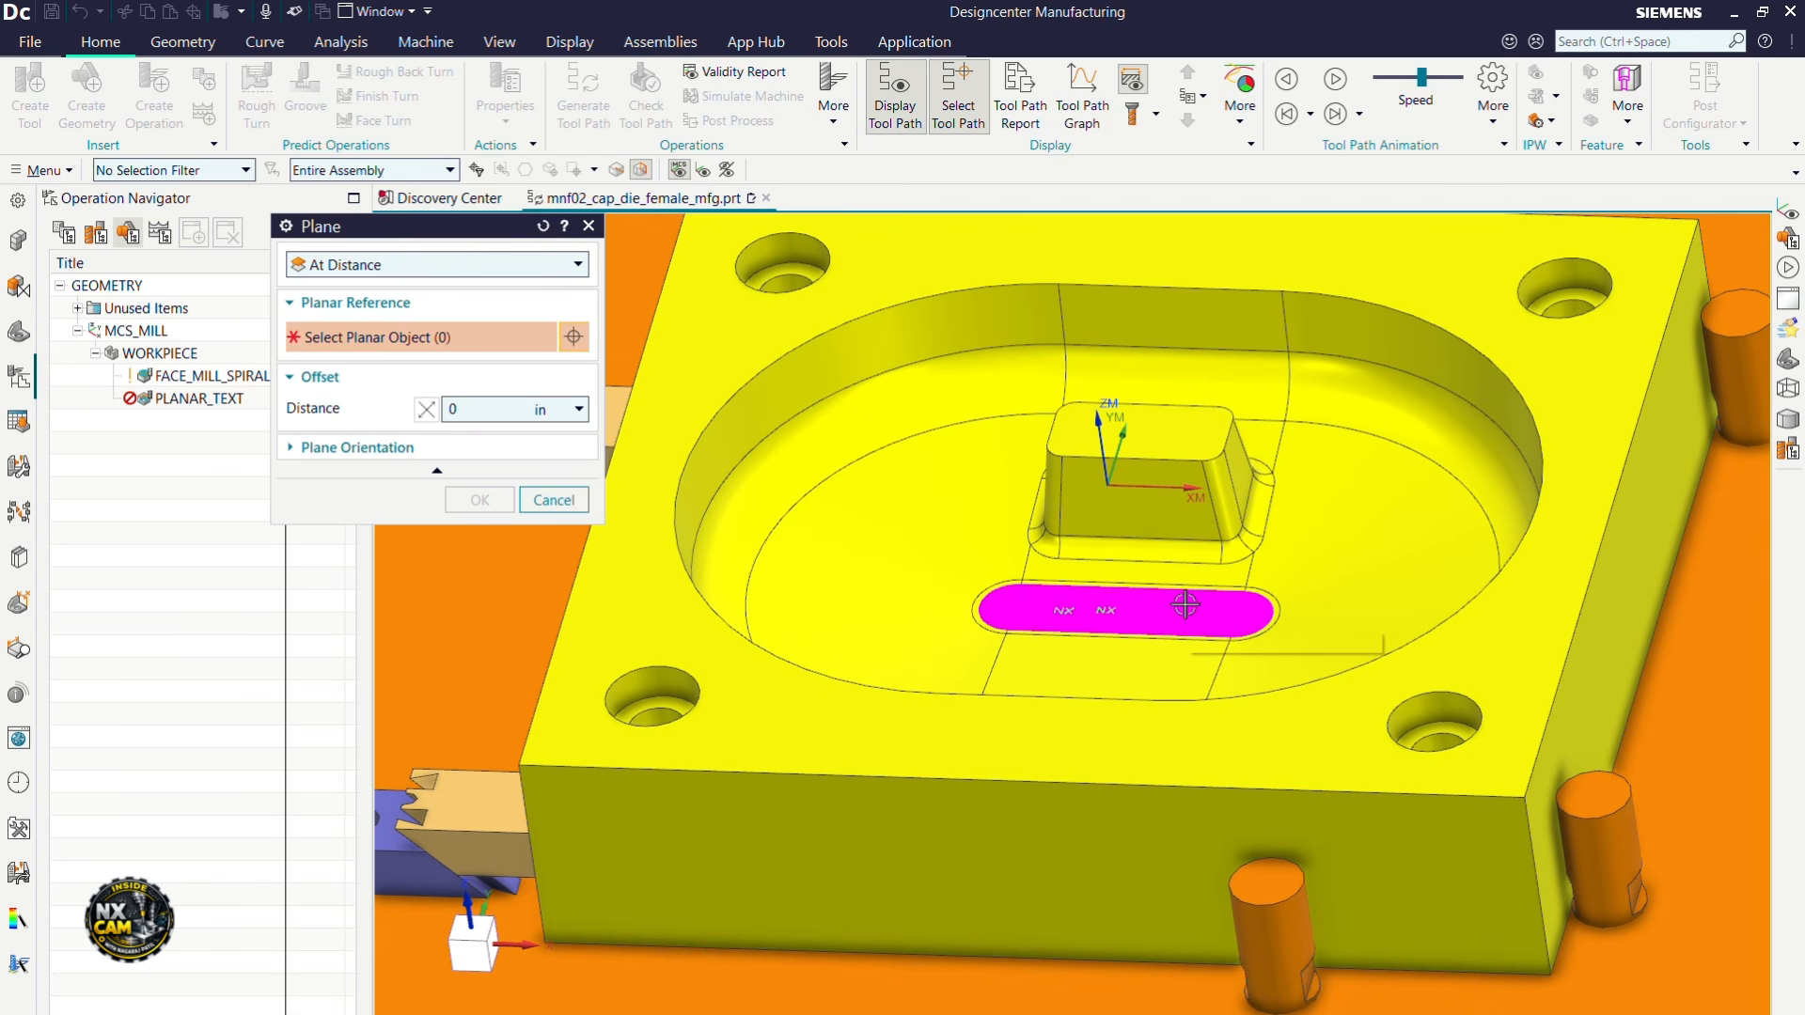
click(1184, 605)
click(728, 584)
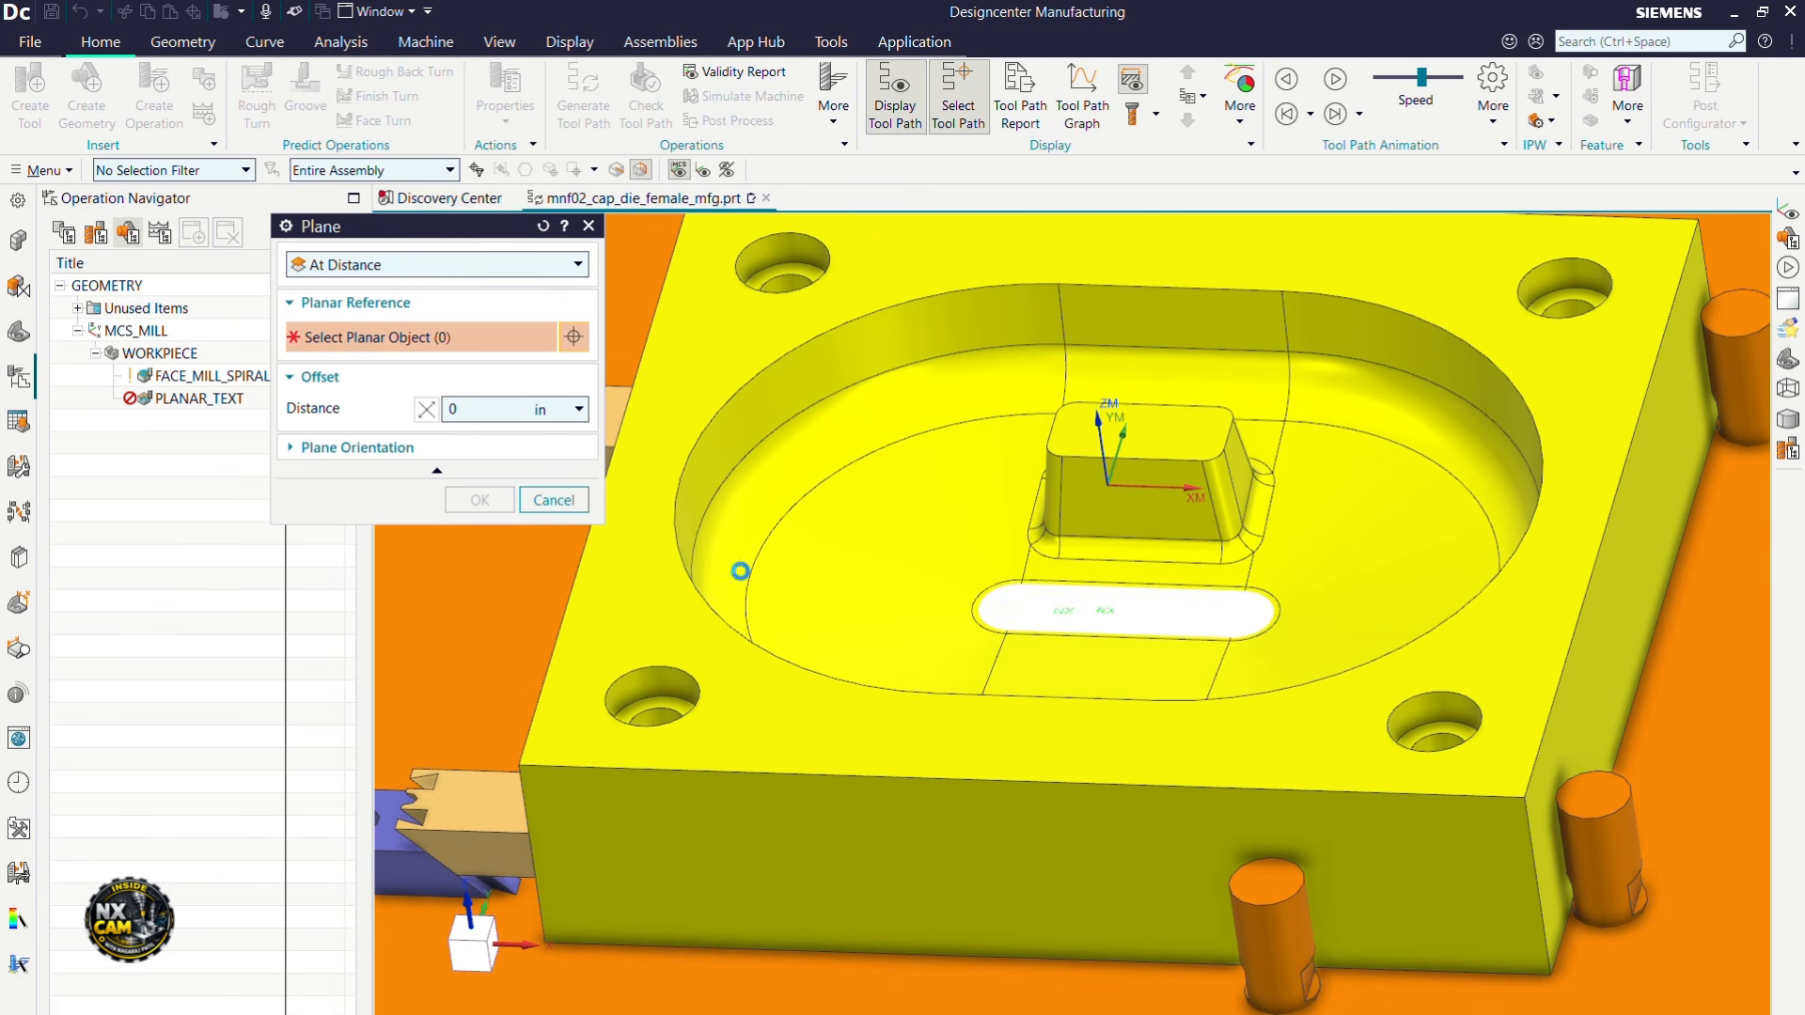
Step: Offset the floor plane by 1 mm and accept it
scroll(1062, 563, up, 2)
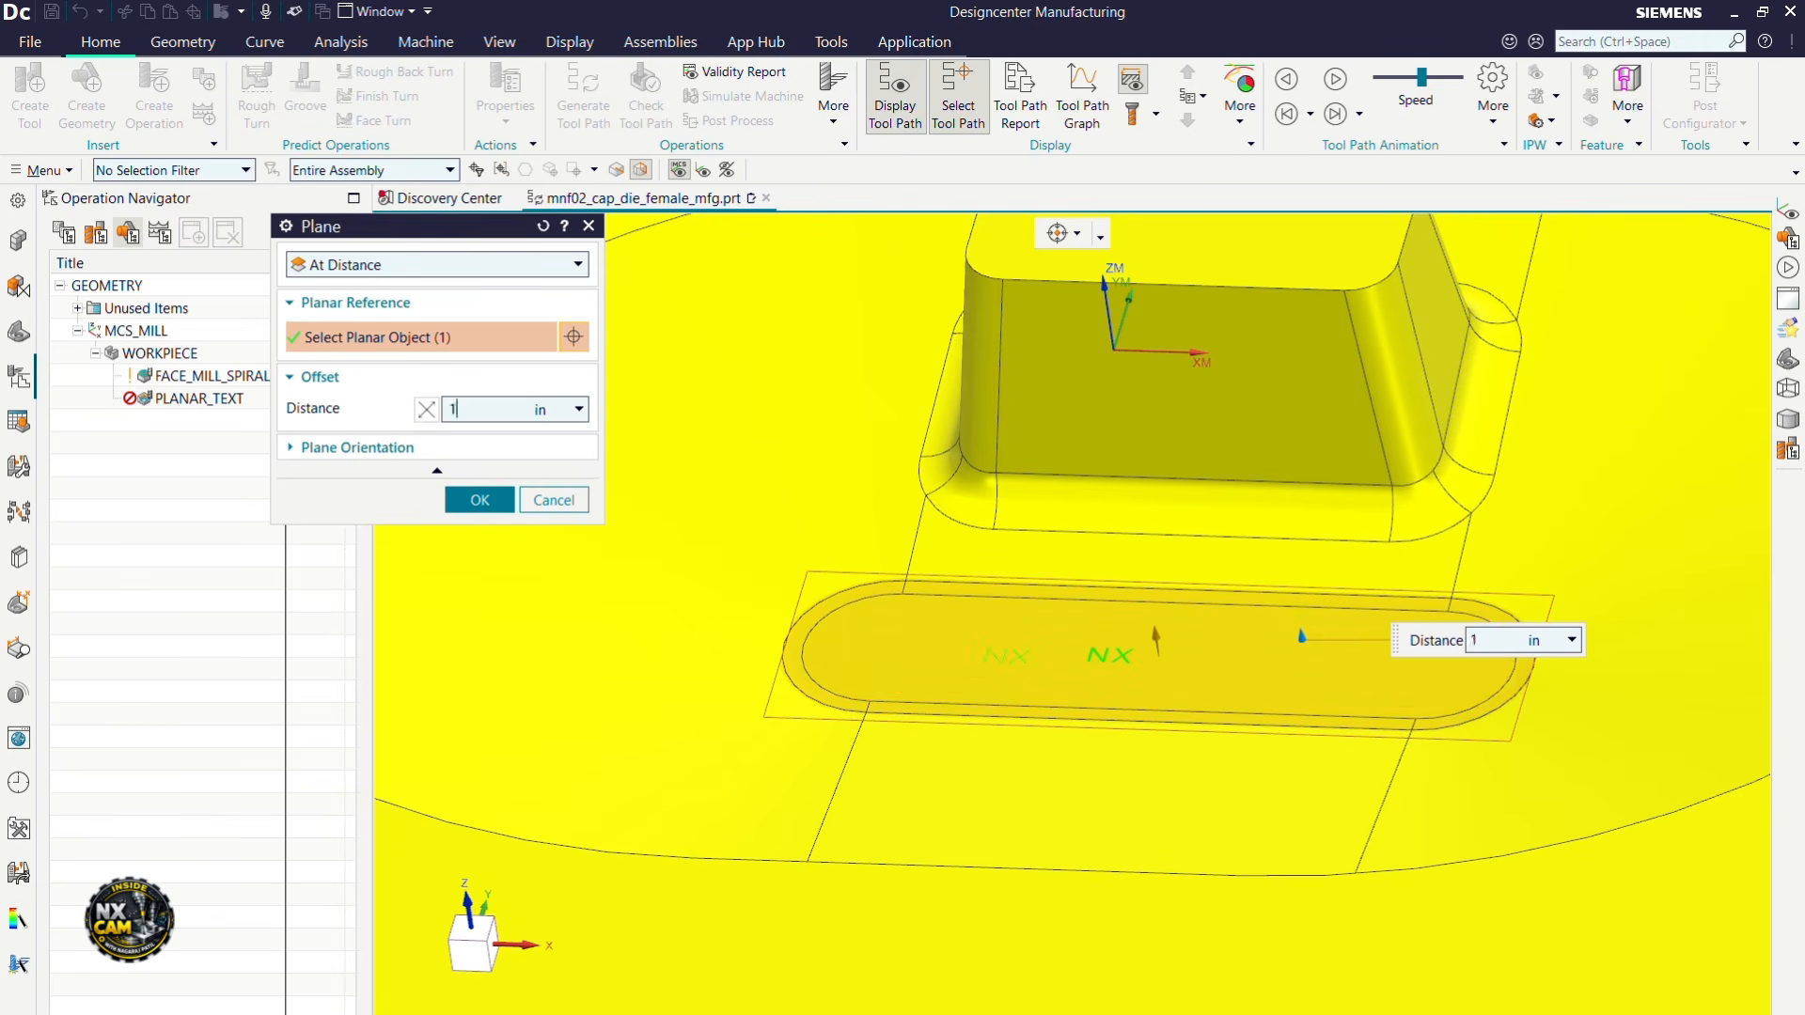
text(mm)
key(Return)
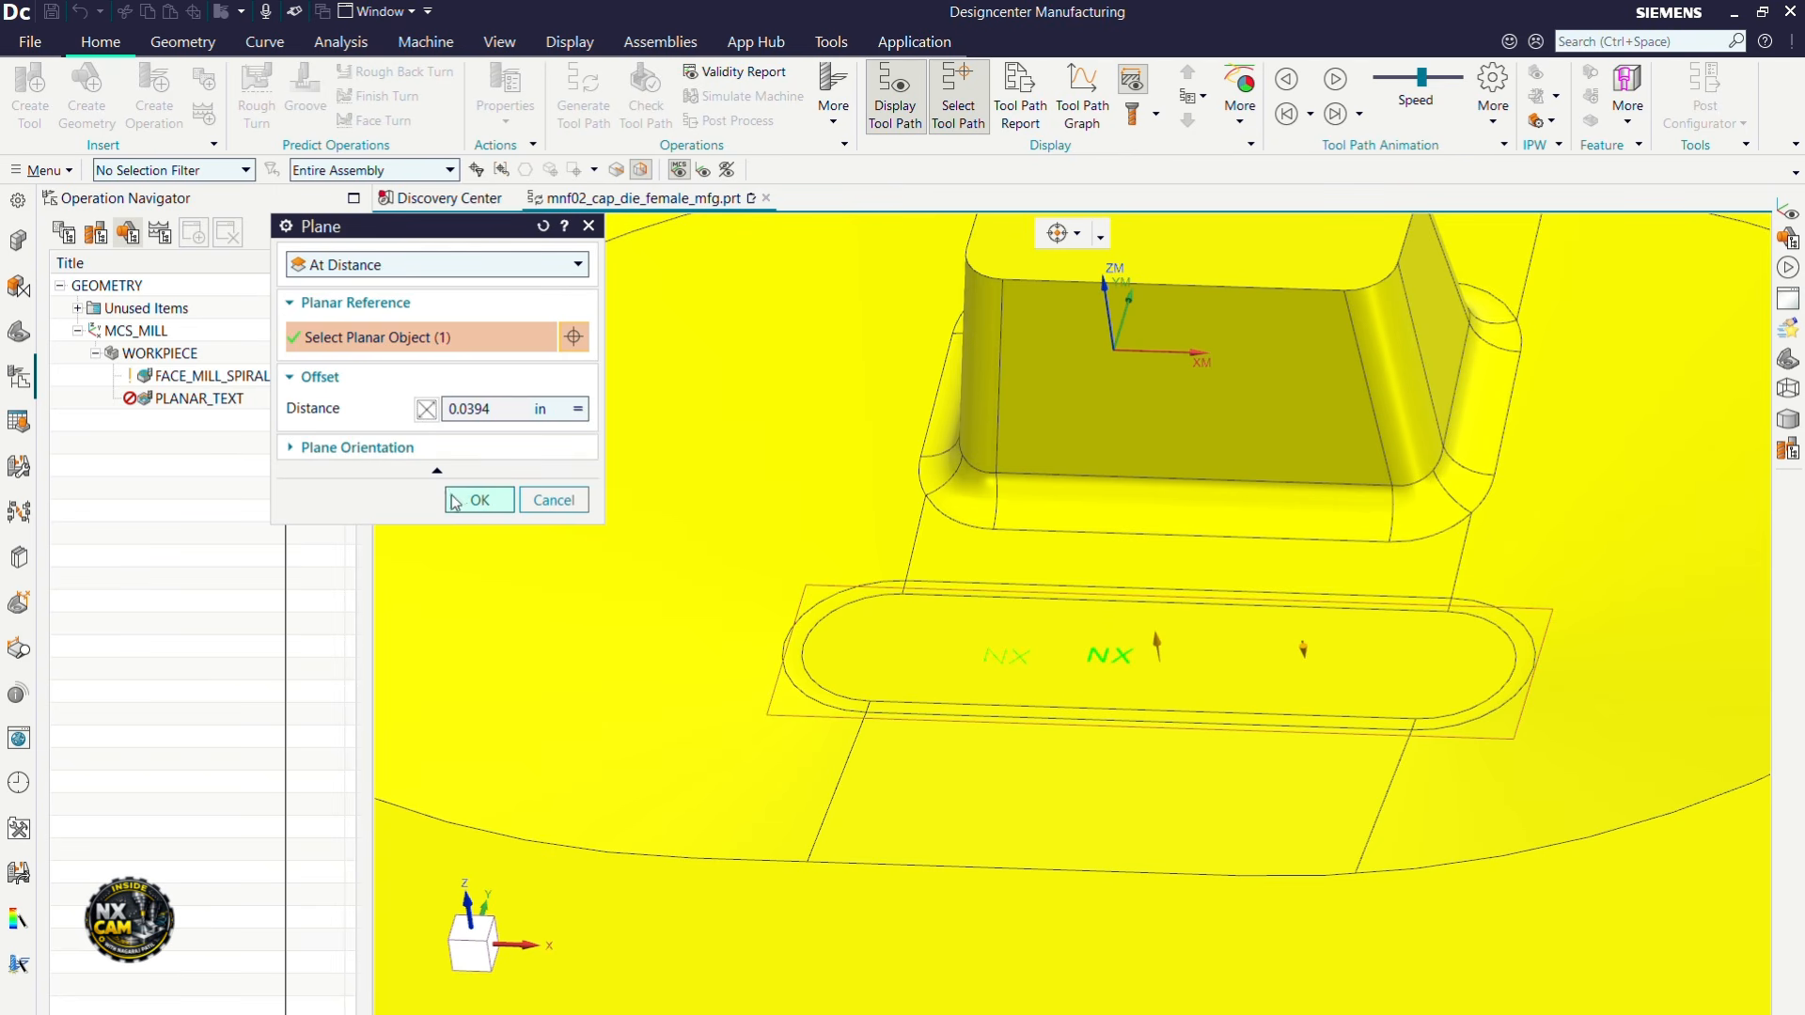
click(474, 501)
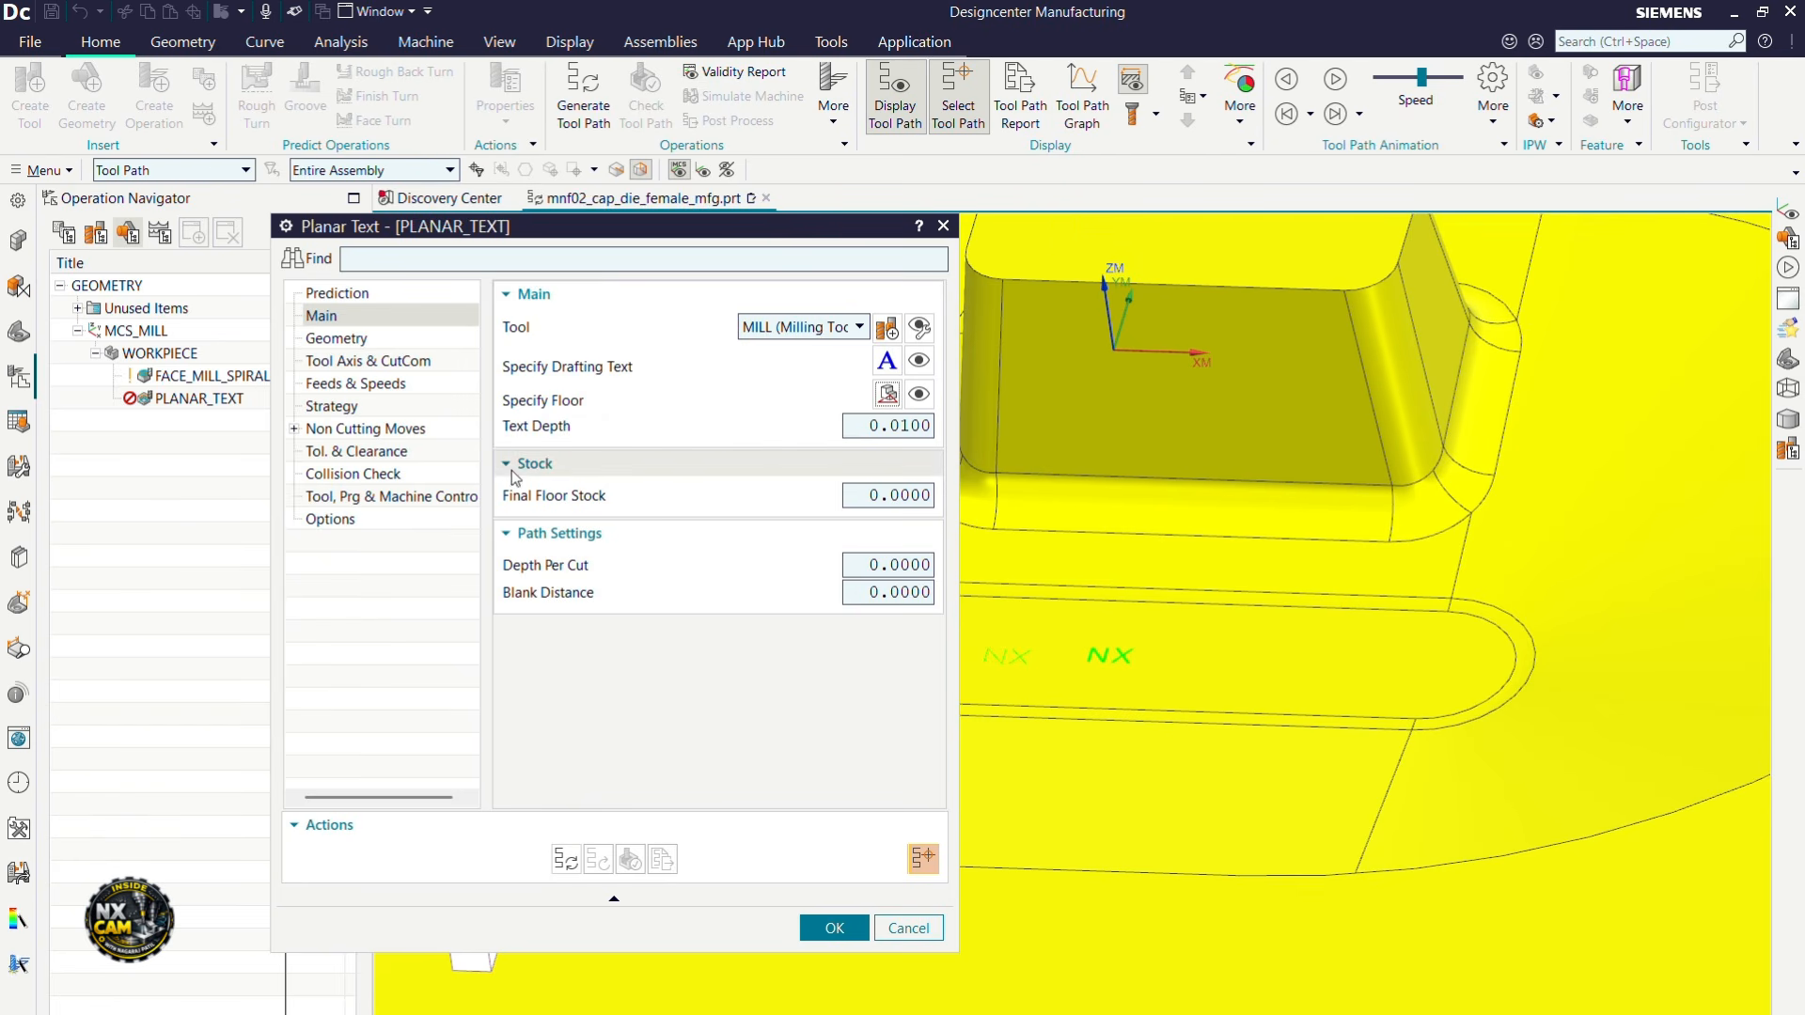
Step: Set the text depth to 1 mm and the depth per cut to 0.2 mm
double_click(886, 425)
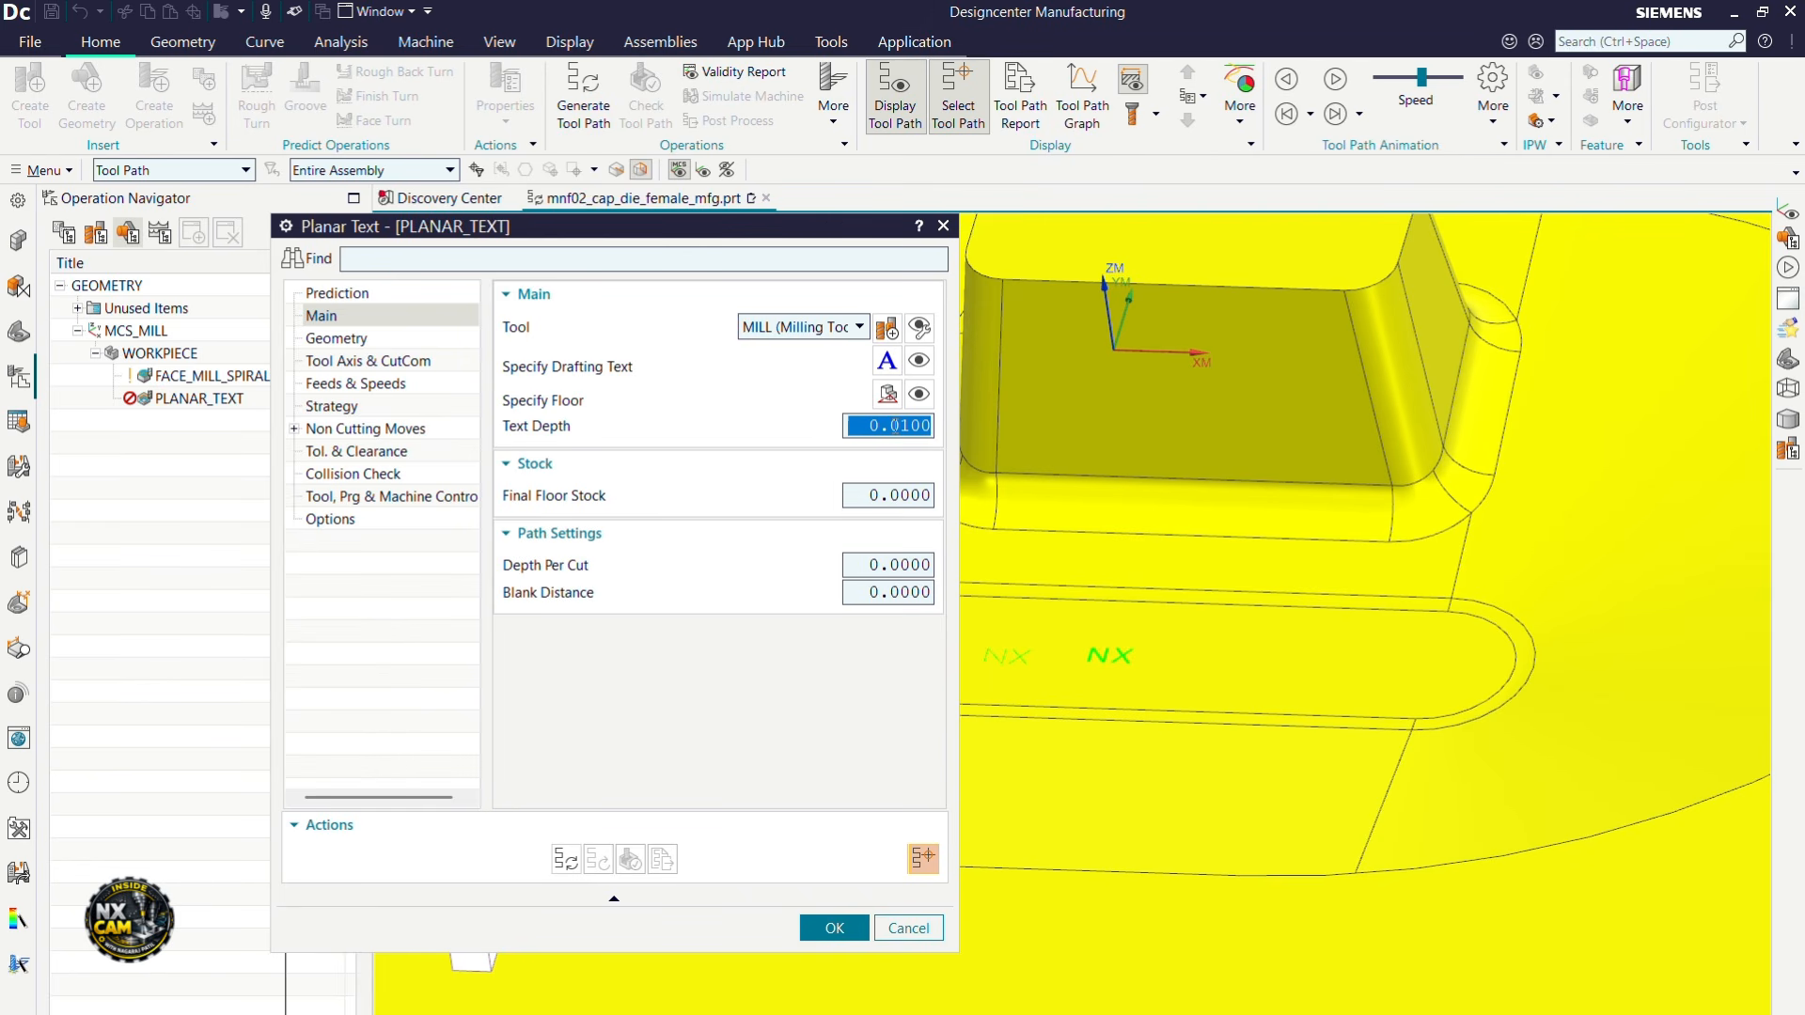
text(1mm)
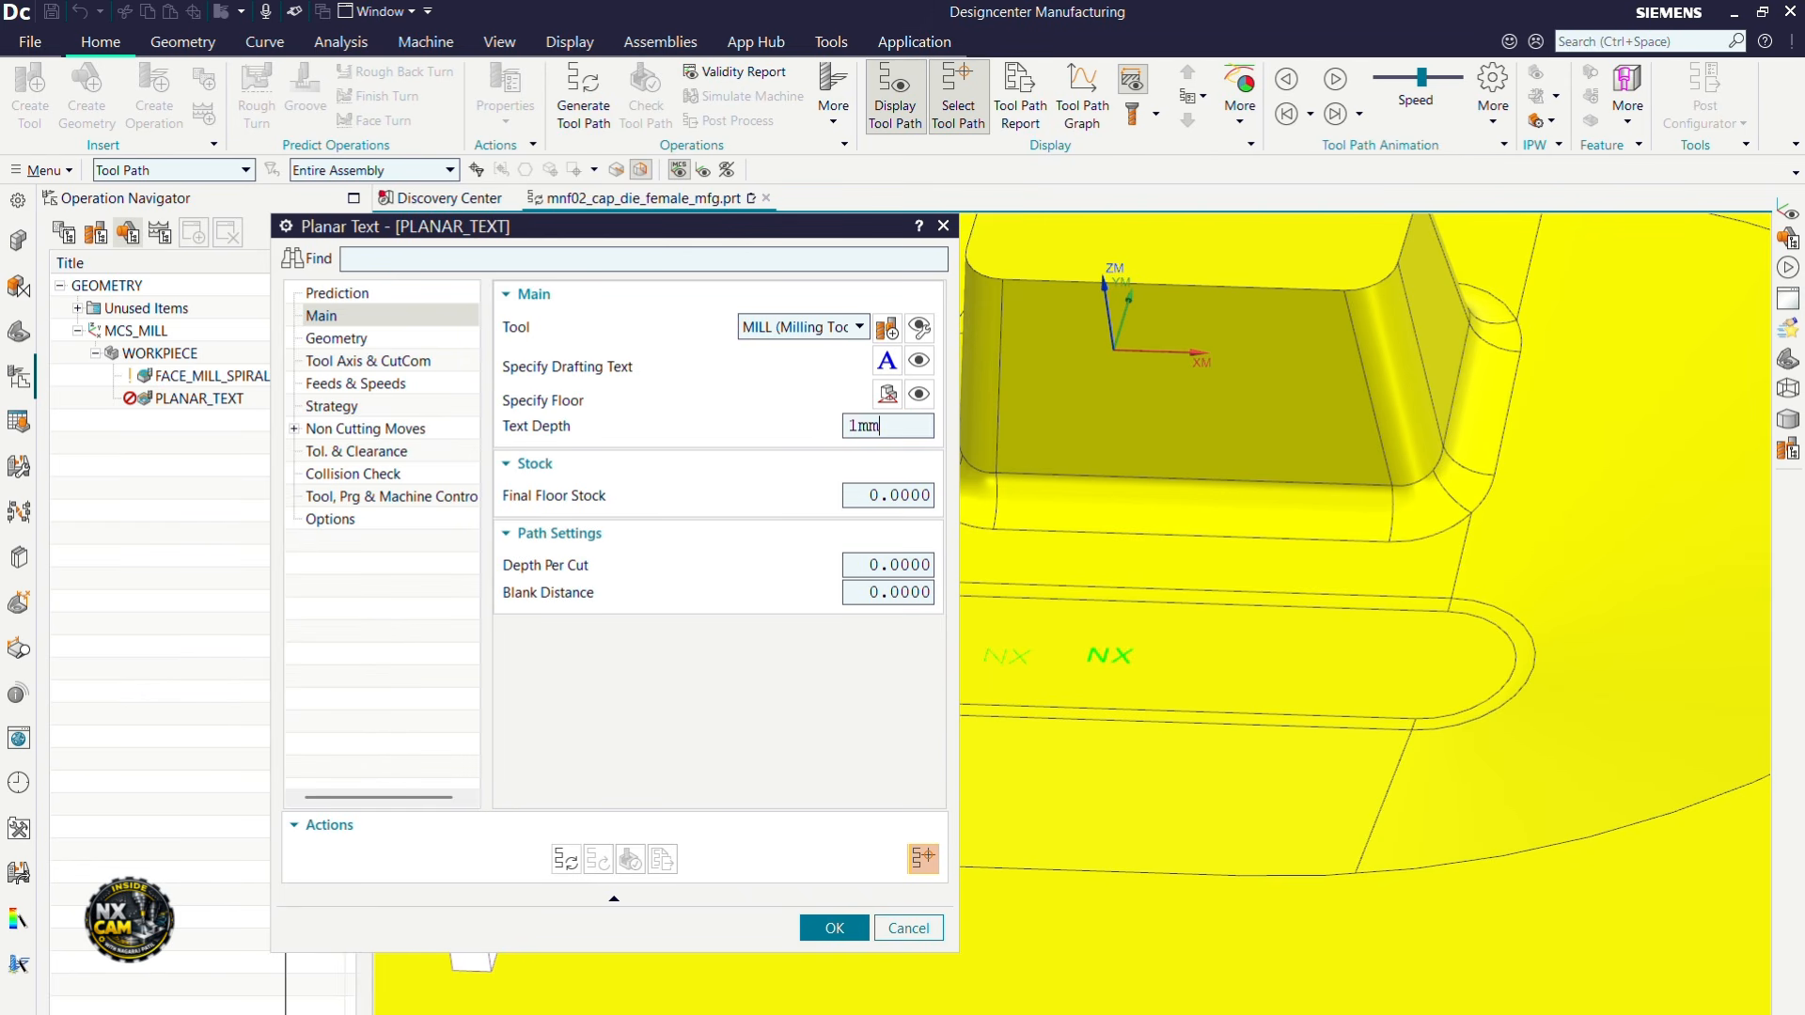
click(849, 565)
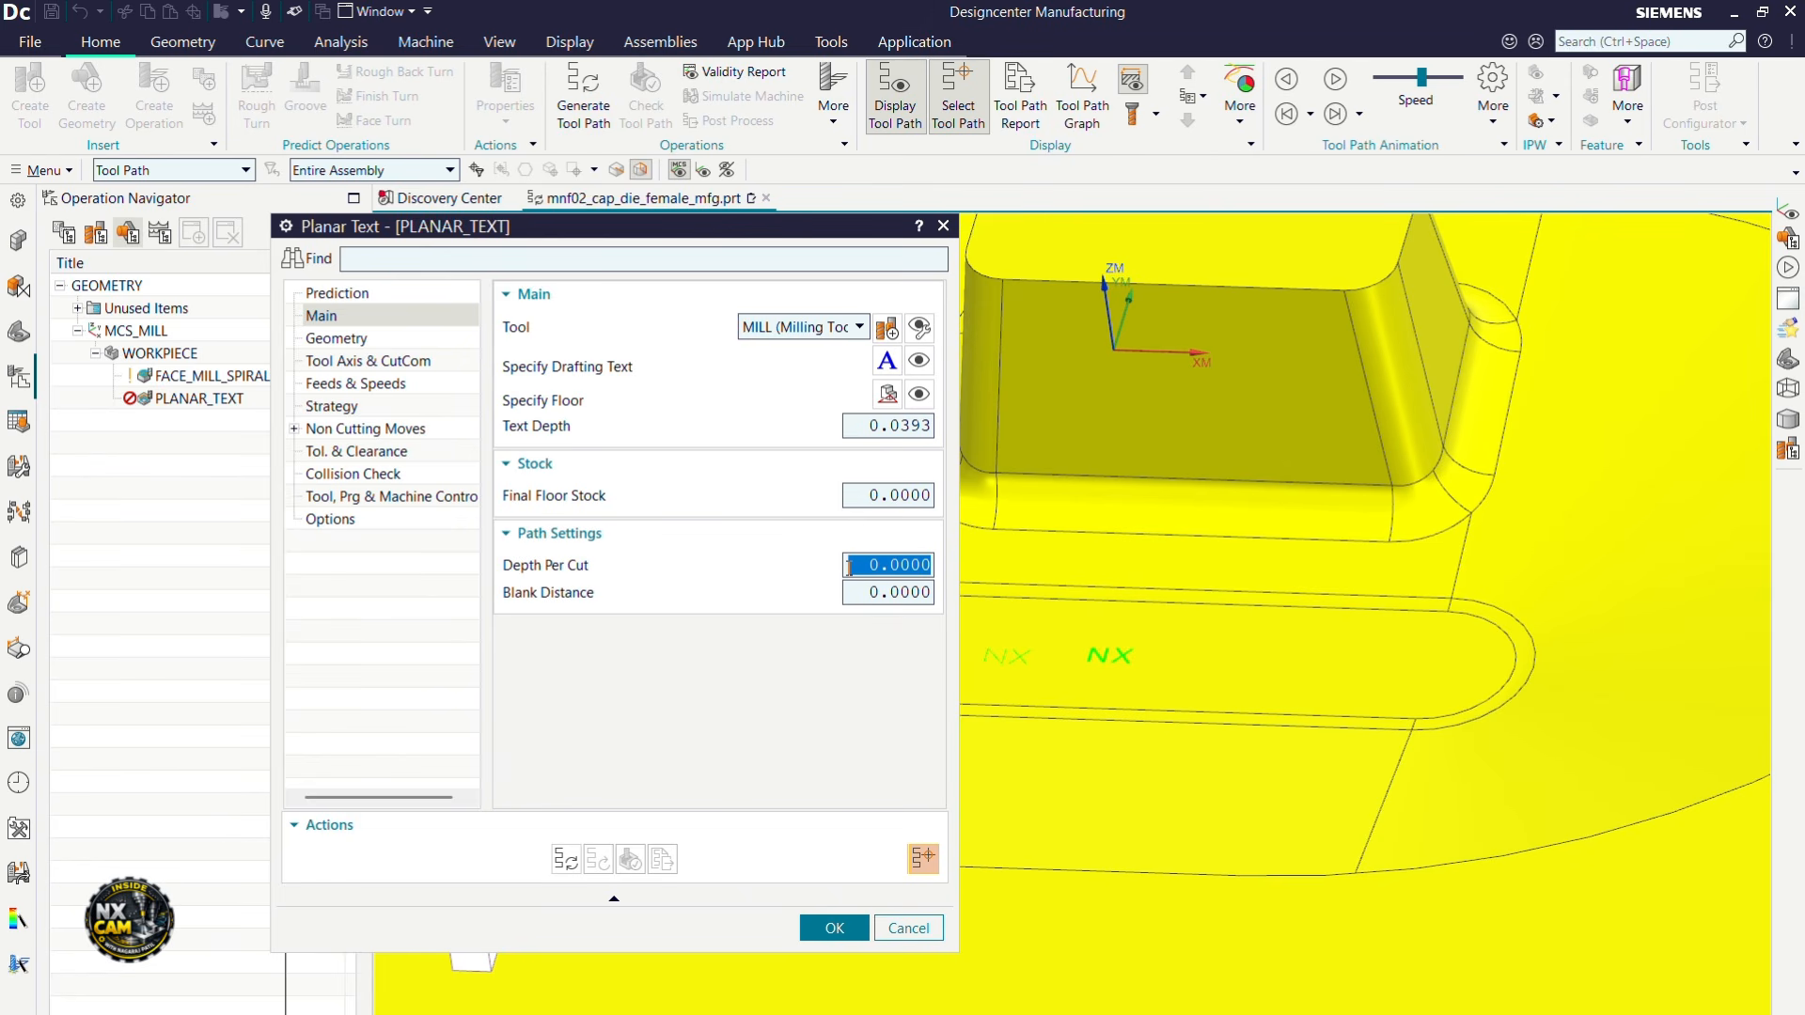
text(0.2mm)
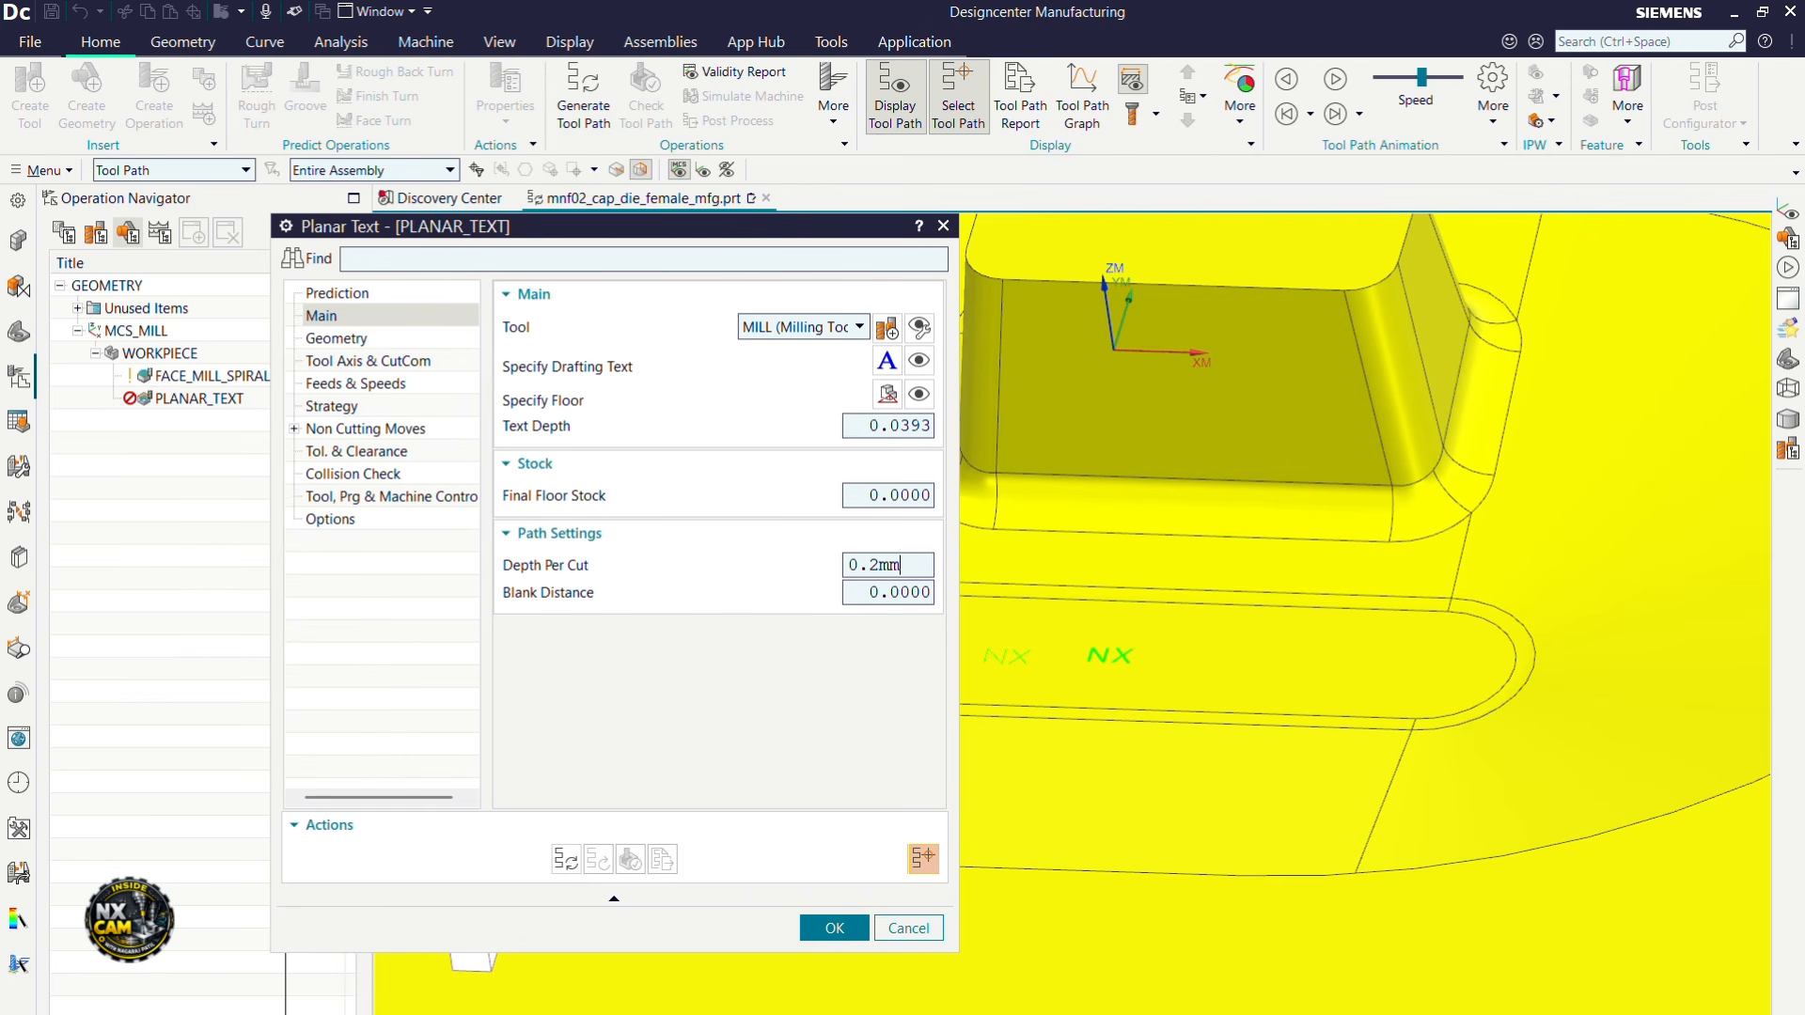
key(Return)
scroll(1148, 669, down, 2)
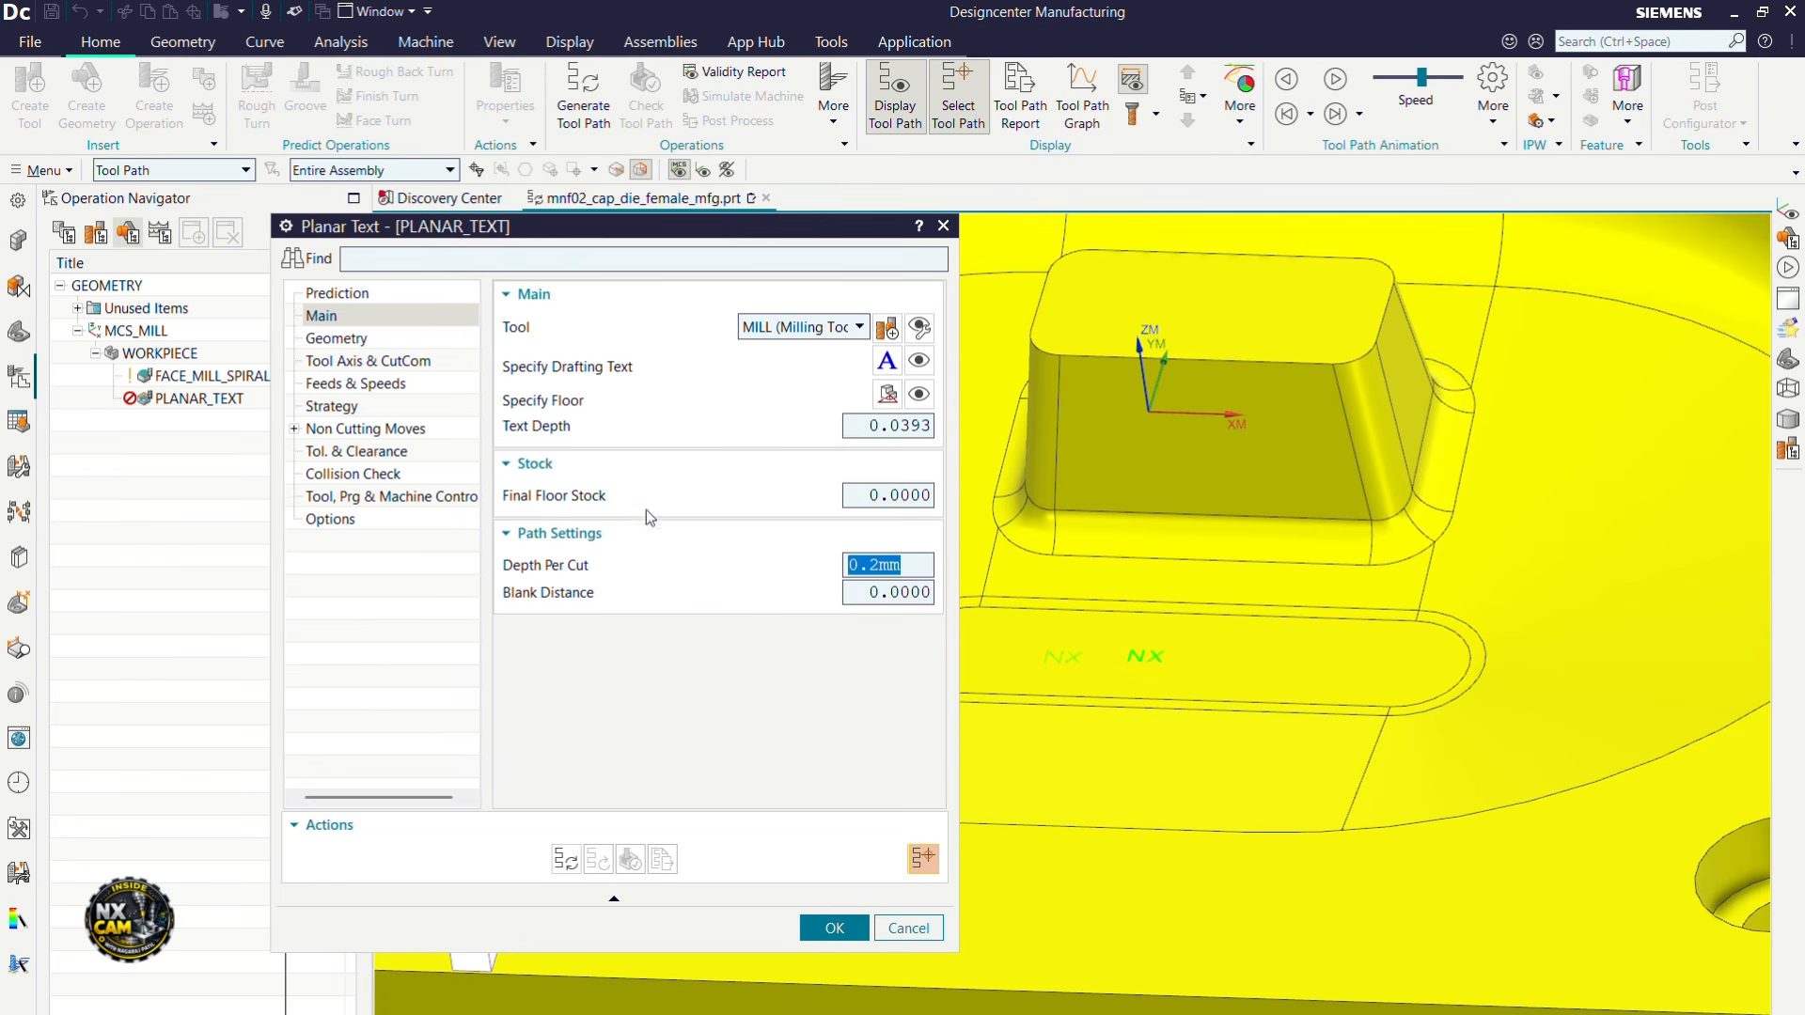
Step: Review the operation's Geometry and Tool Axis & CutCom settings and look over the slot with the notes
click(348, 337)
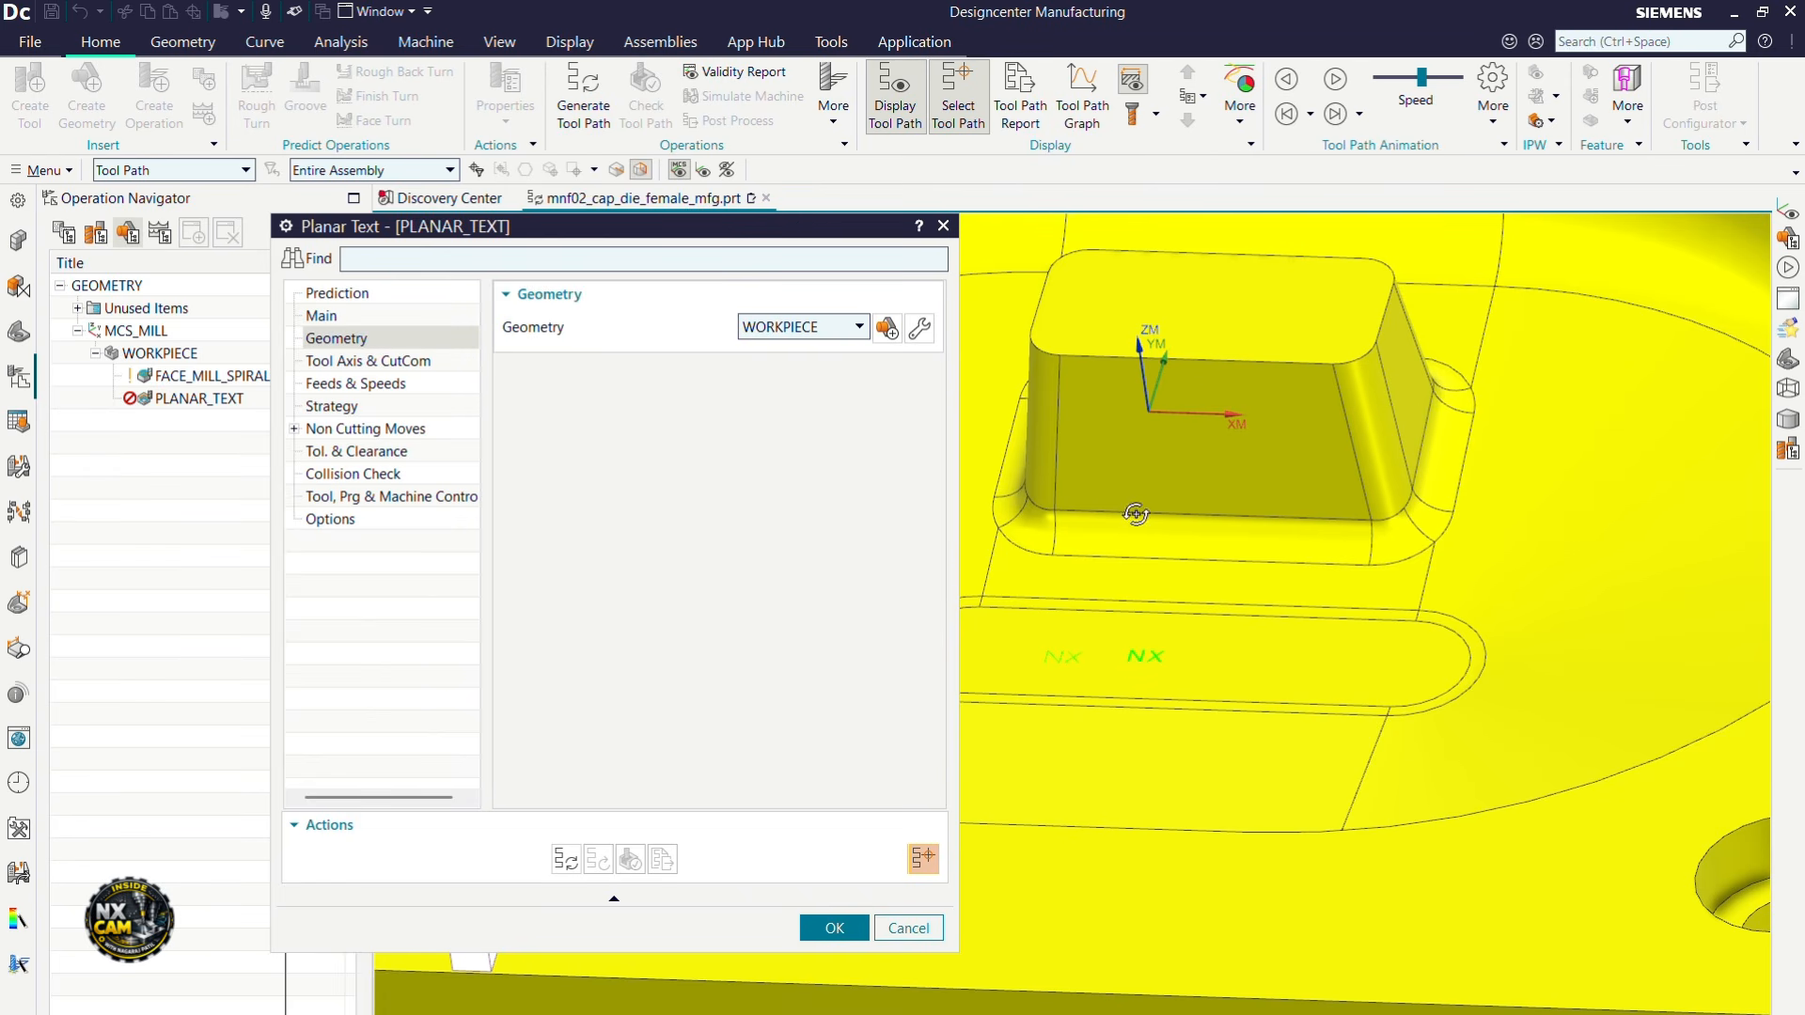
middle_drag(1140, 499, 1139, 516)
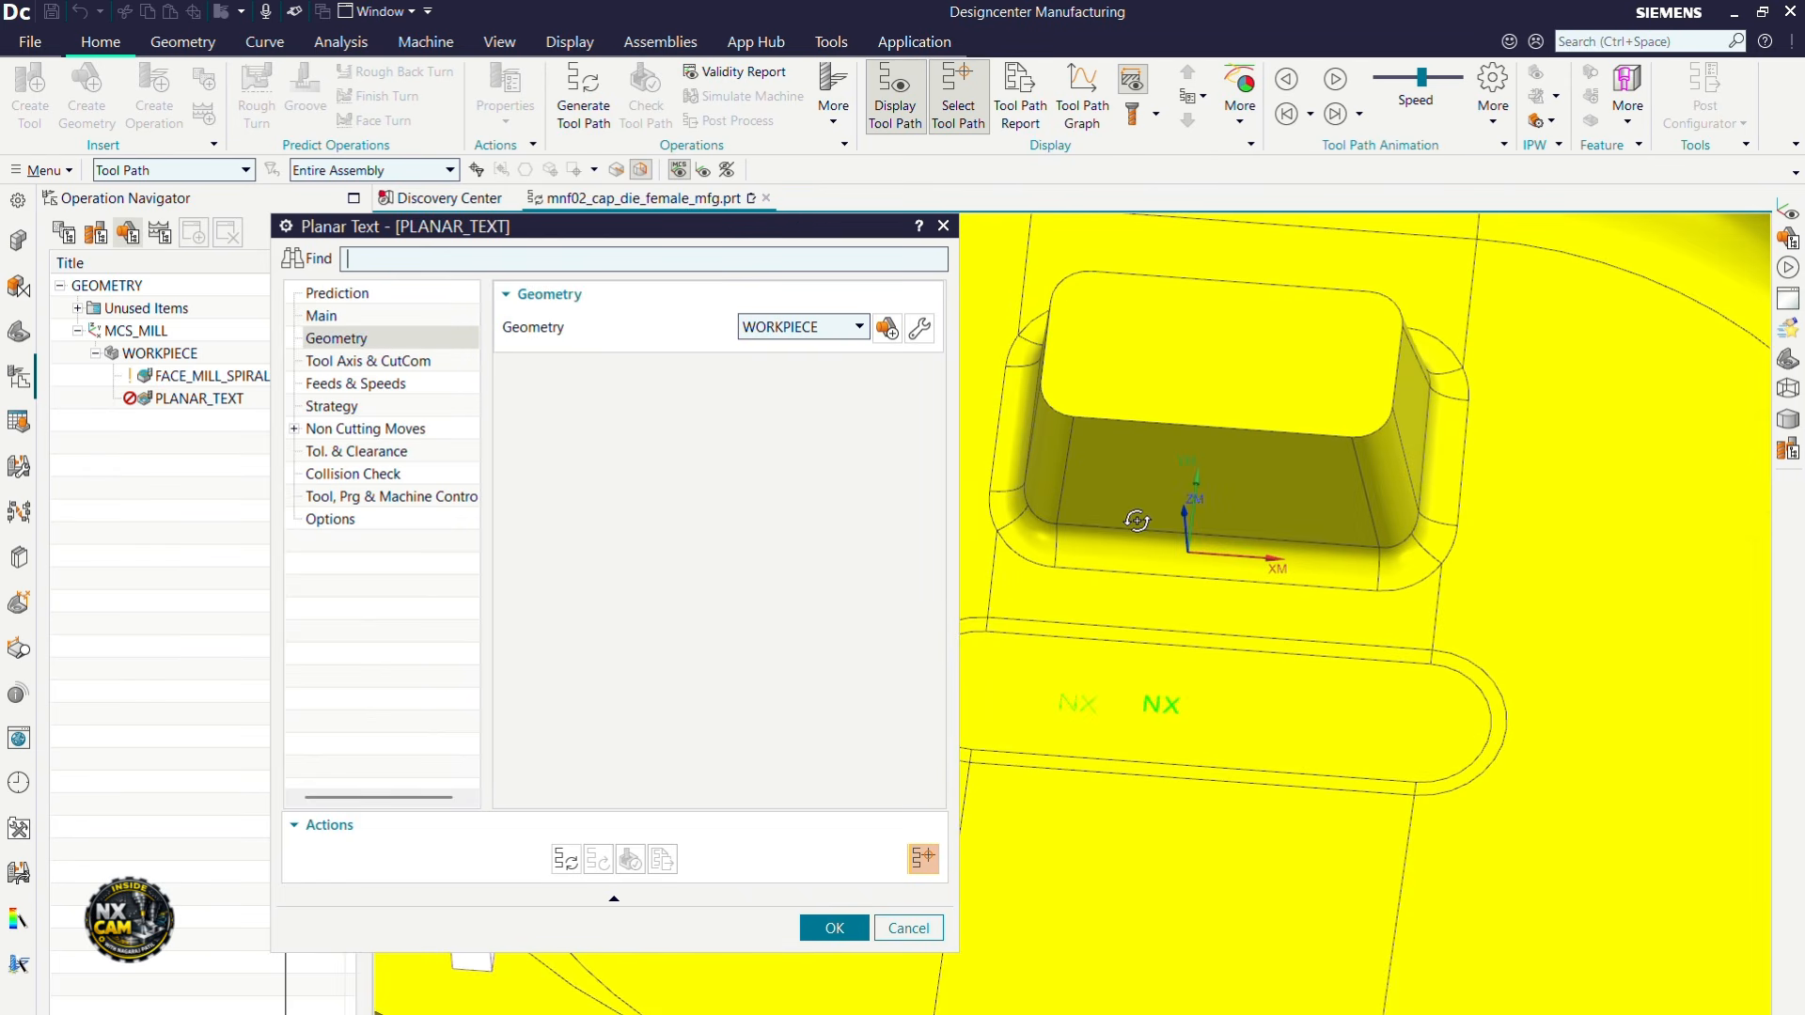
click(367, 361)
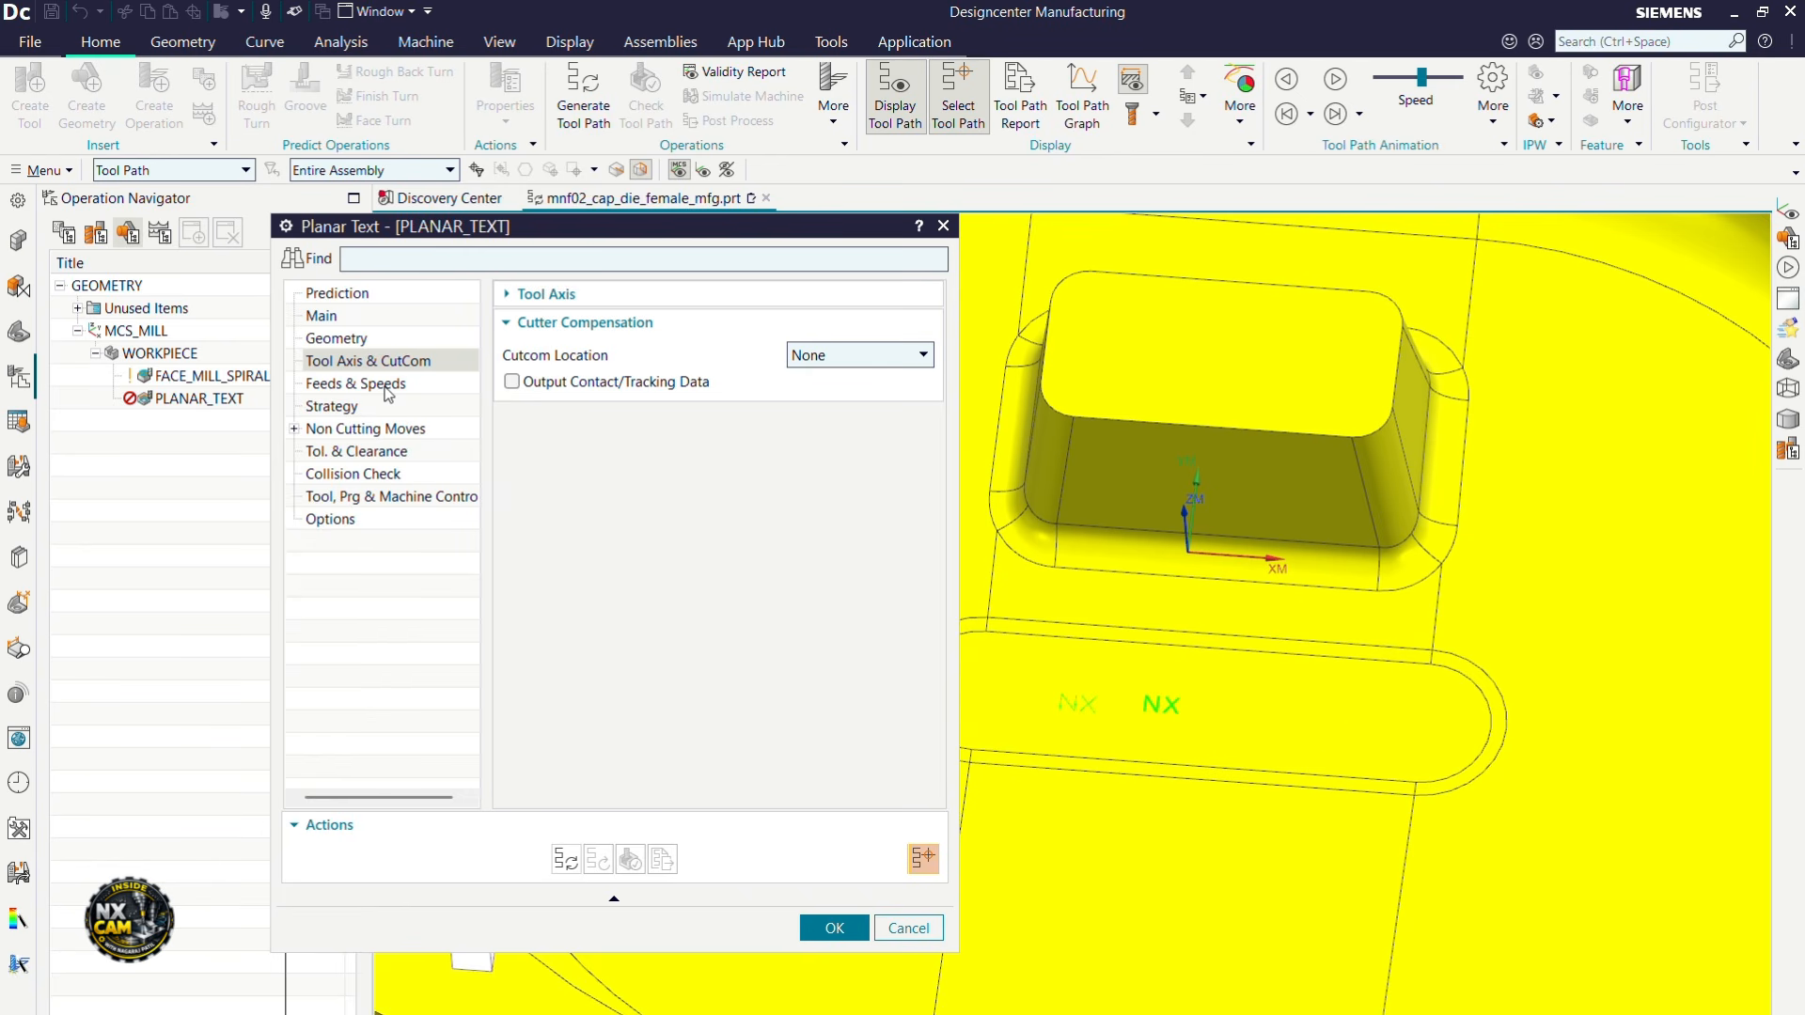
scroll(1226, 706, down, 3)
scroll(1225, 703, down, 4)
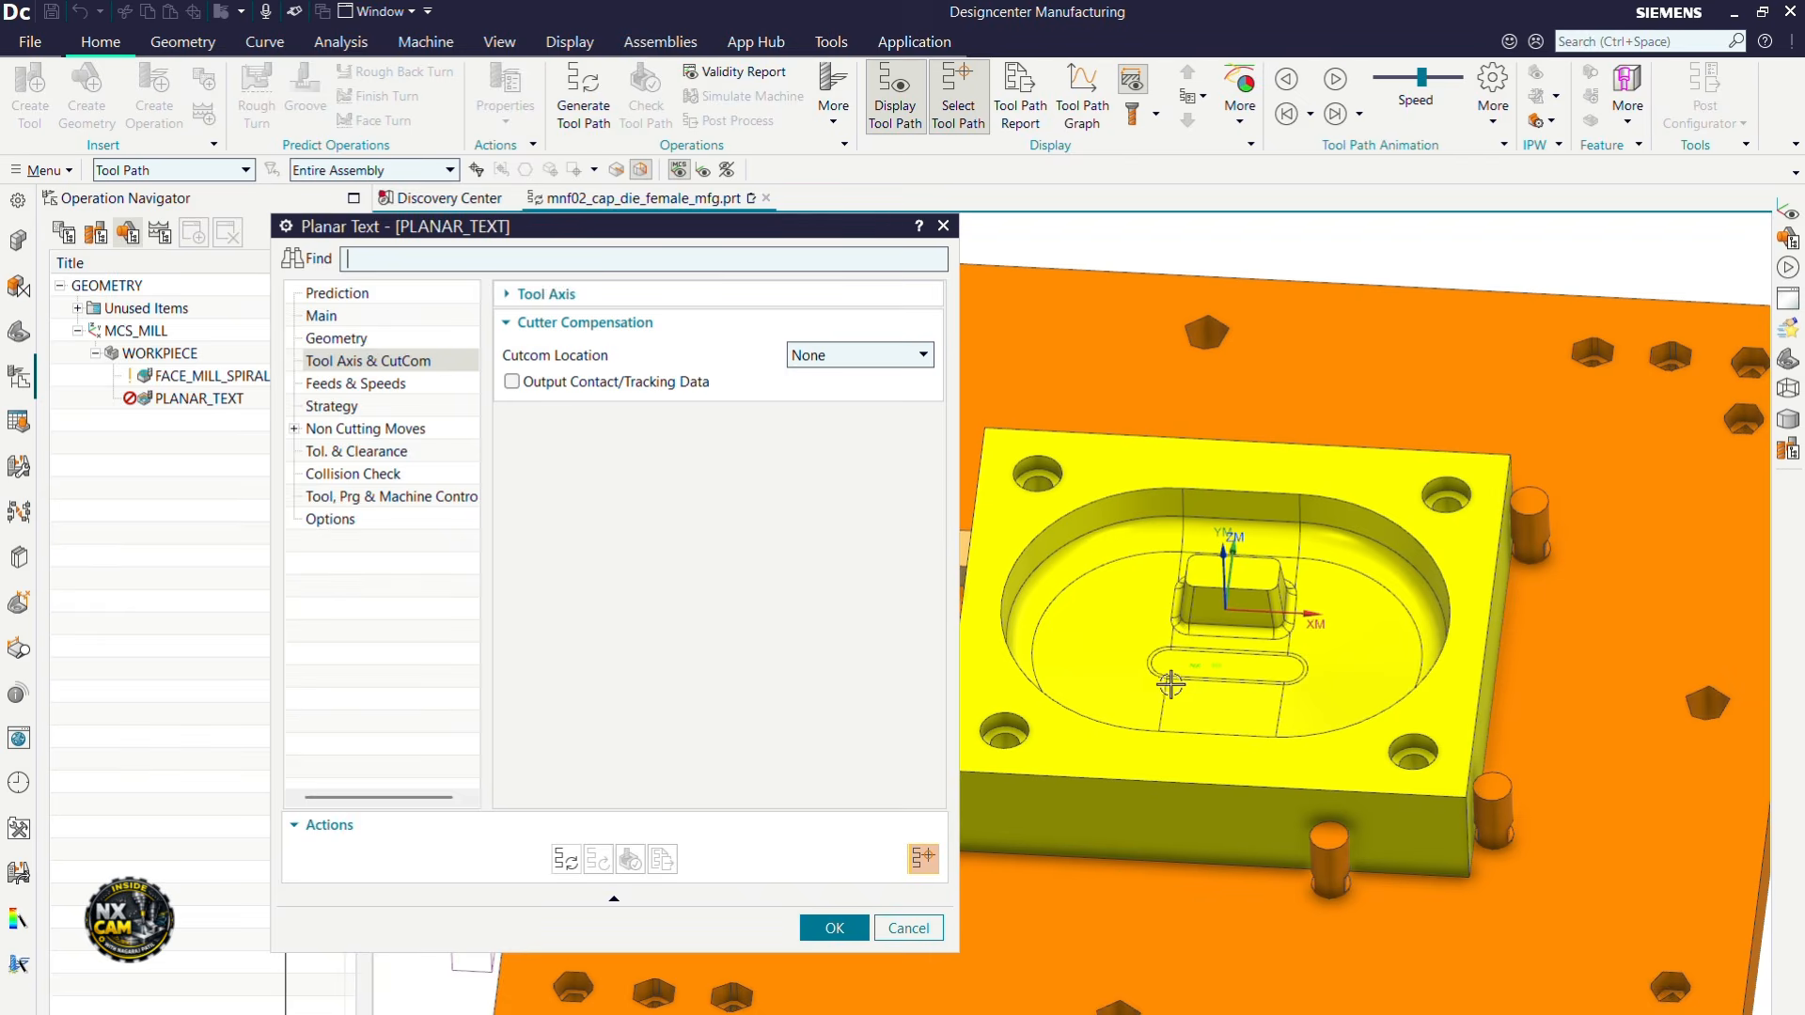
scroll(1216, 663, up, 5)
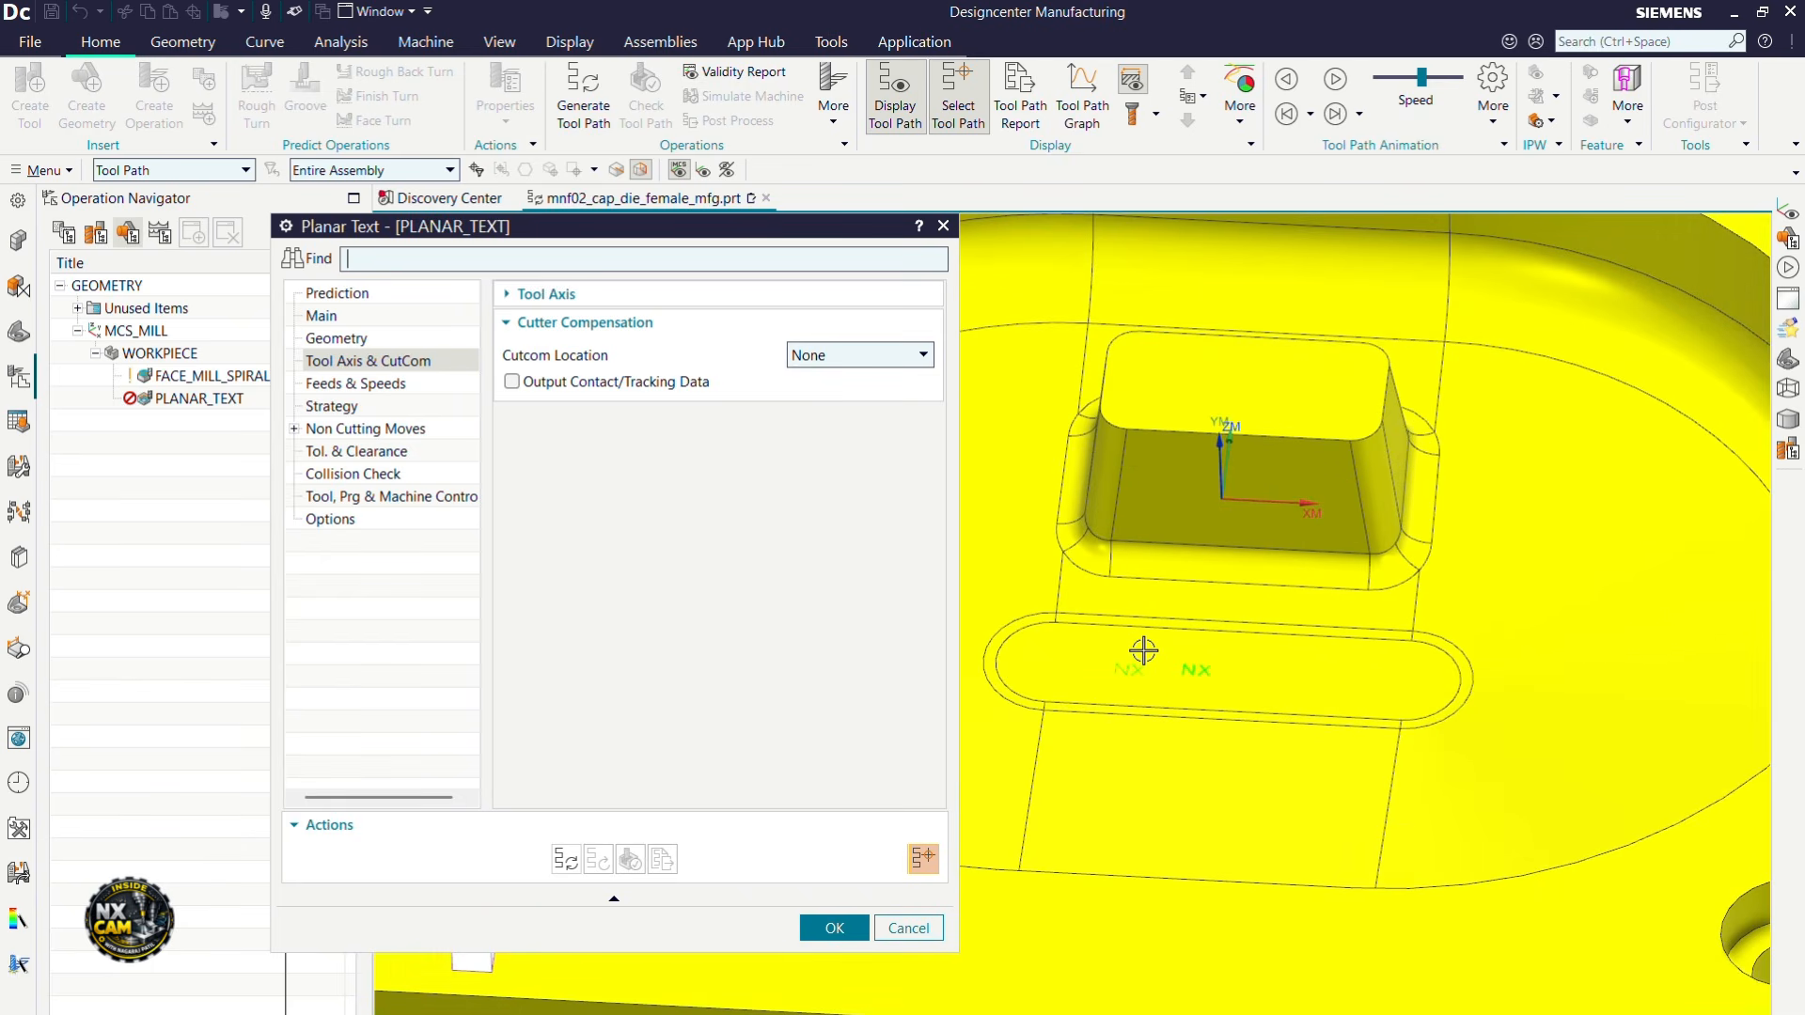
Step: Set the operation's cut order to Depth First in the Strategy settings
scroll(1253, 648, down, 2)
scroll(1319, 651, up, 3)
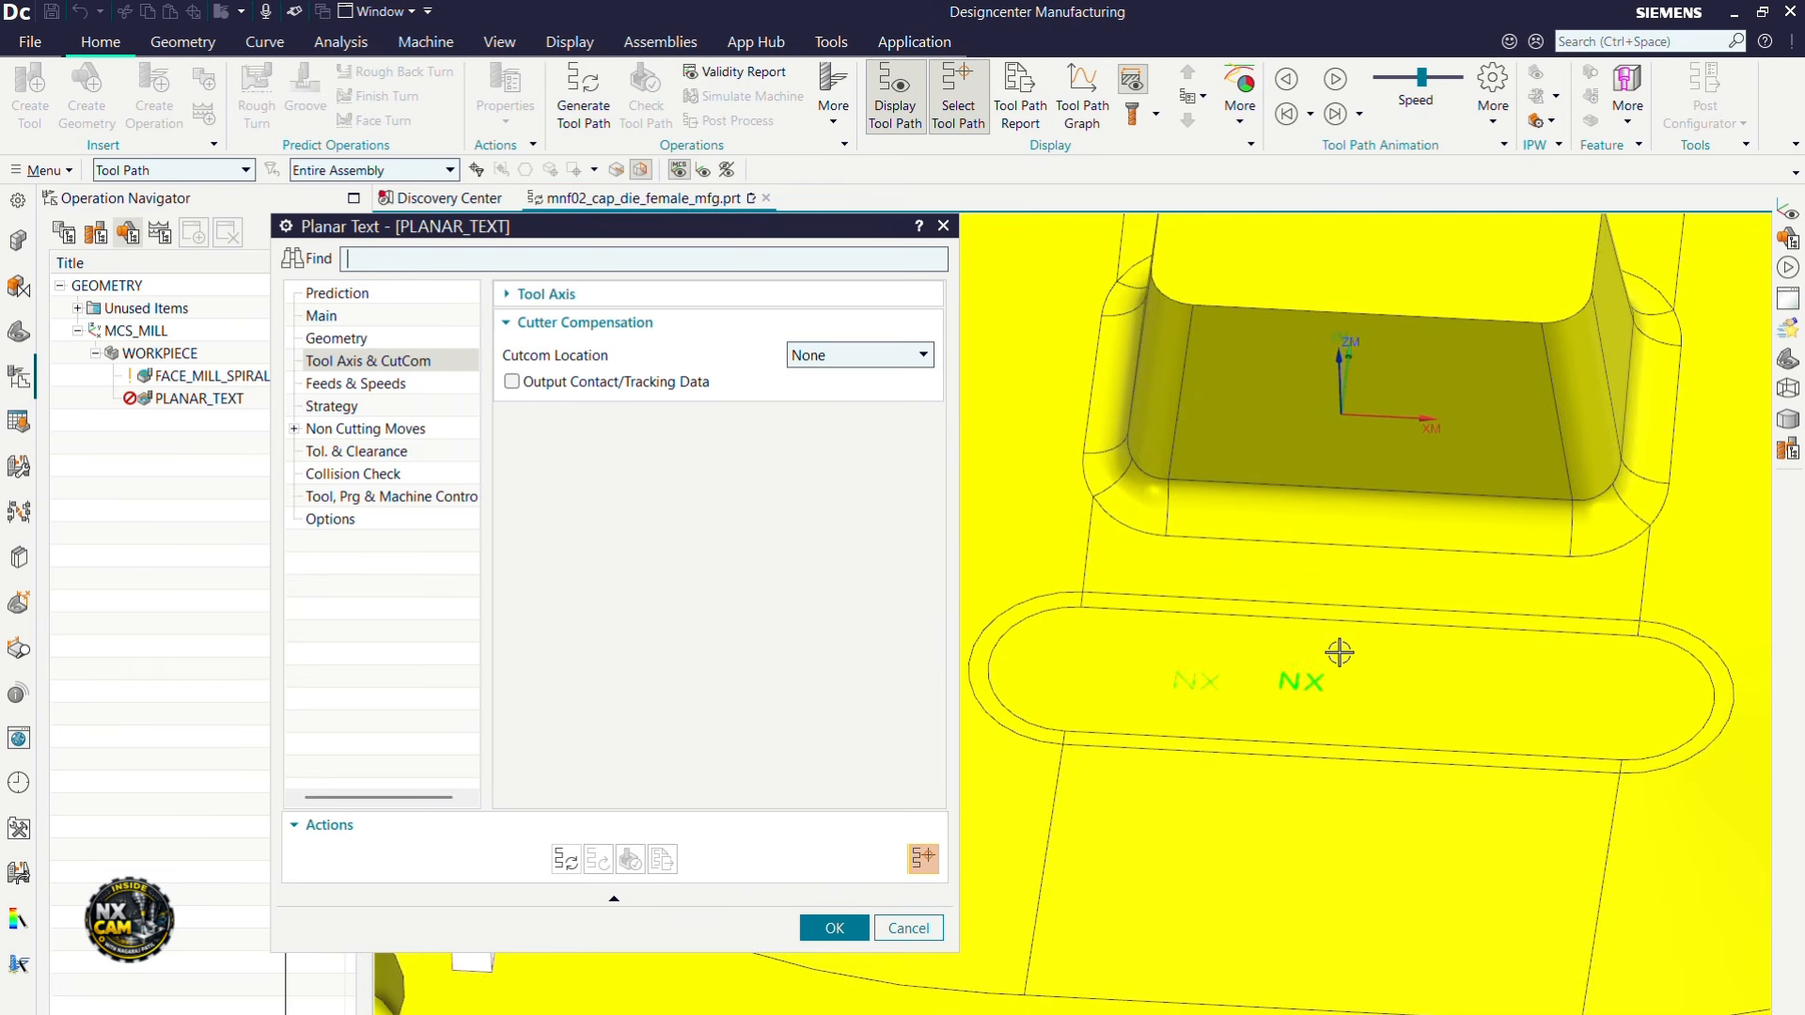
scroll(1319, 651, up, 2)
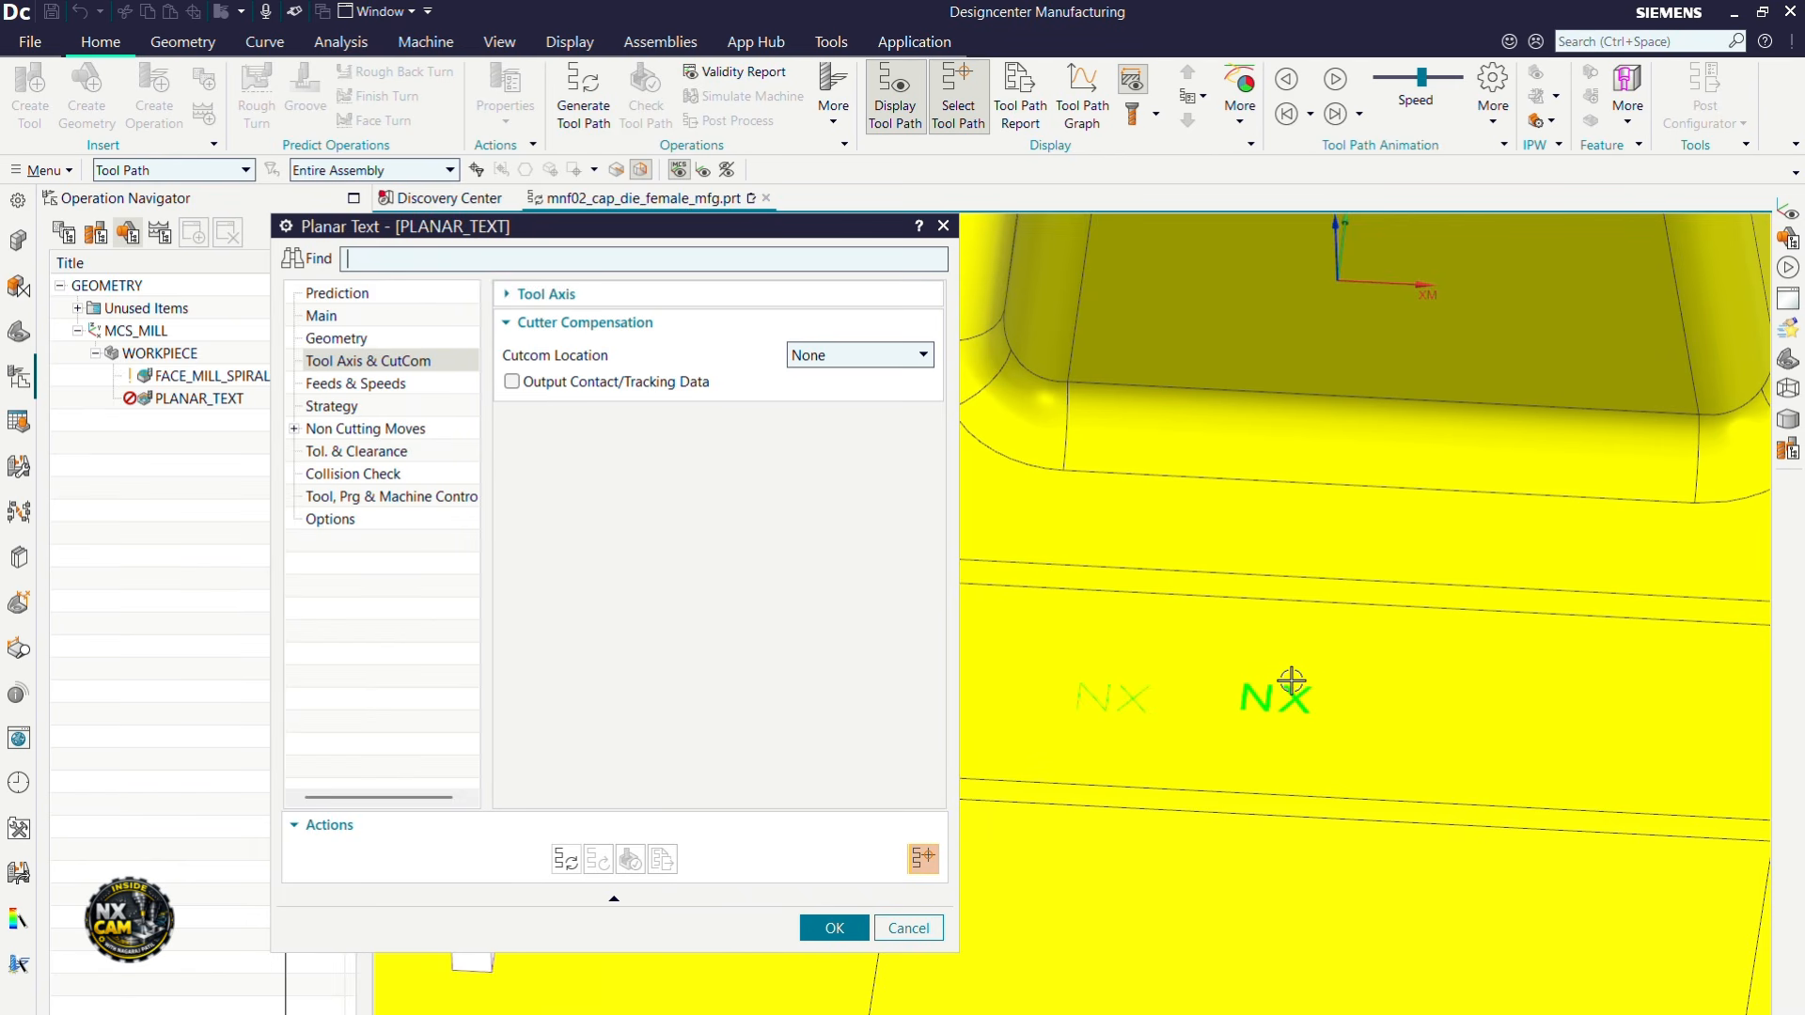
scroll(1291, 680, down, 3)
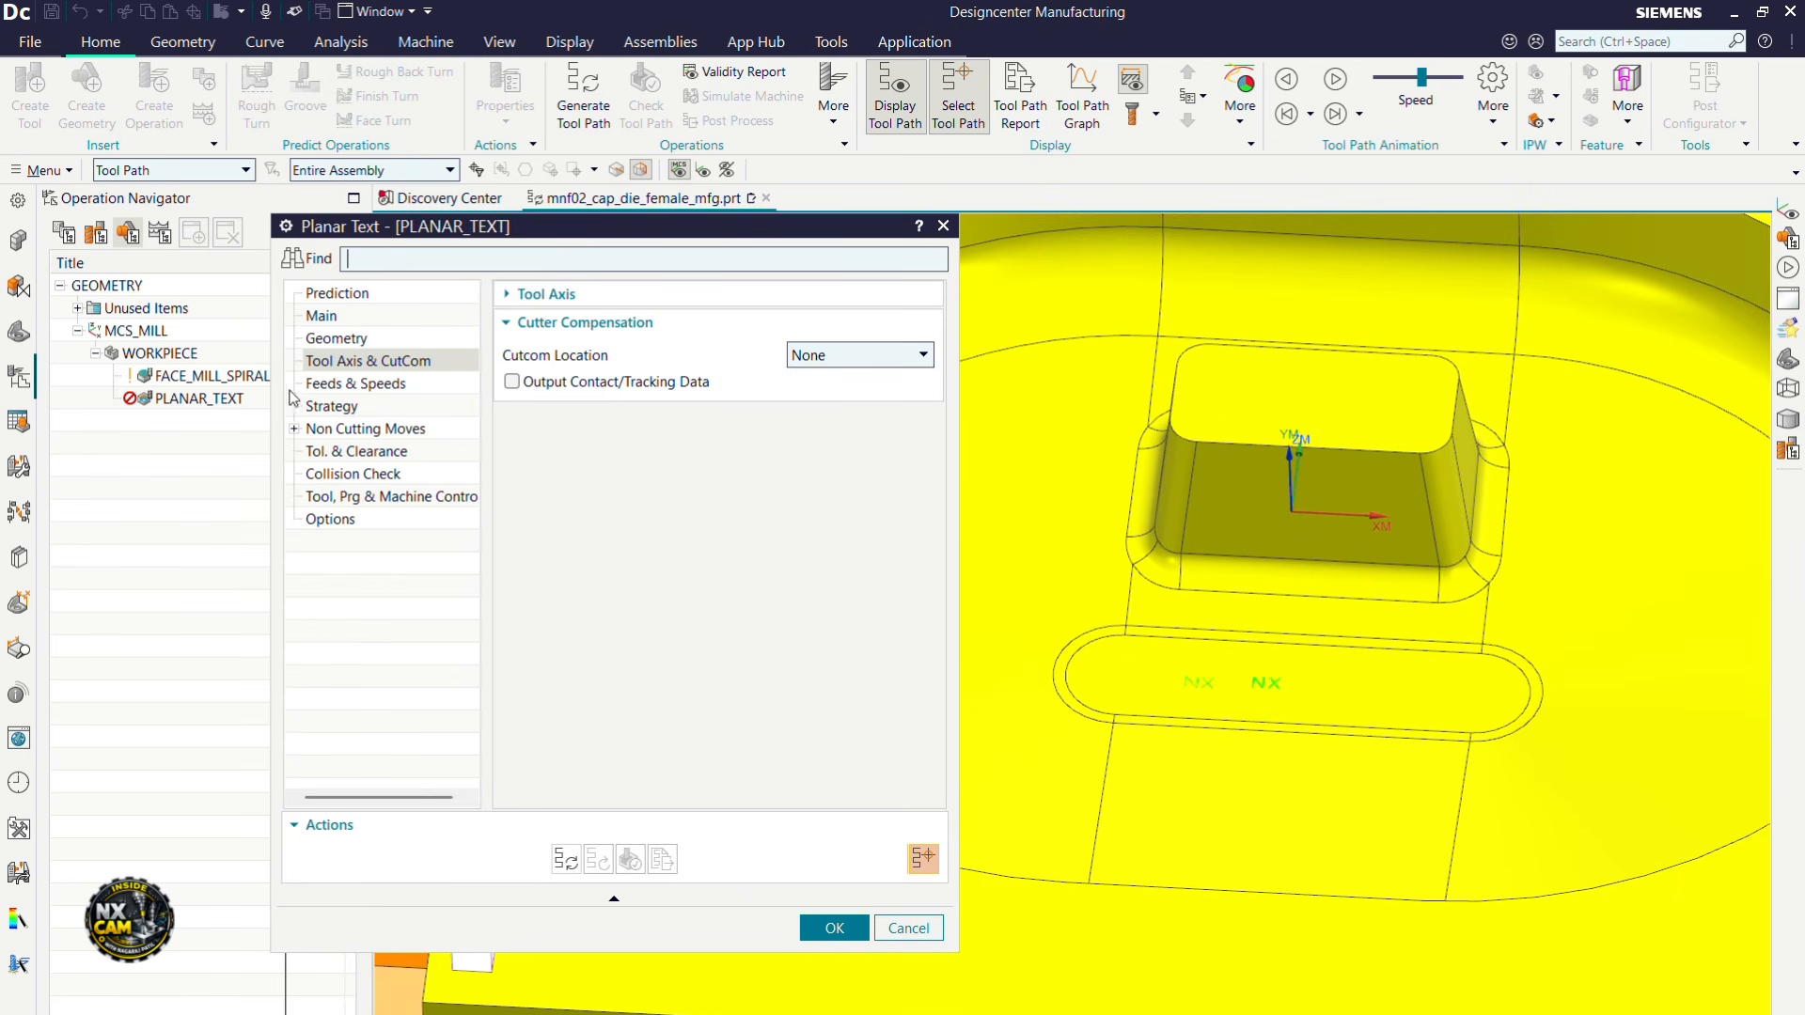
click(325, 383)
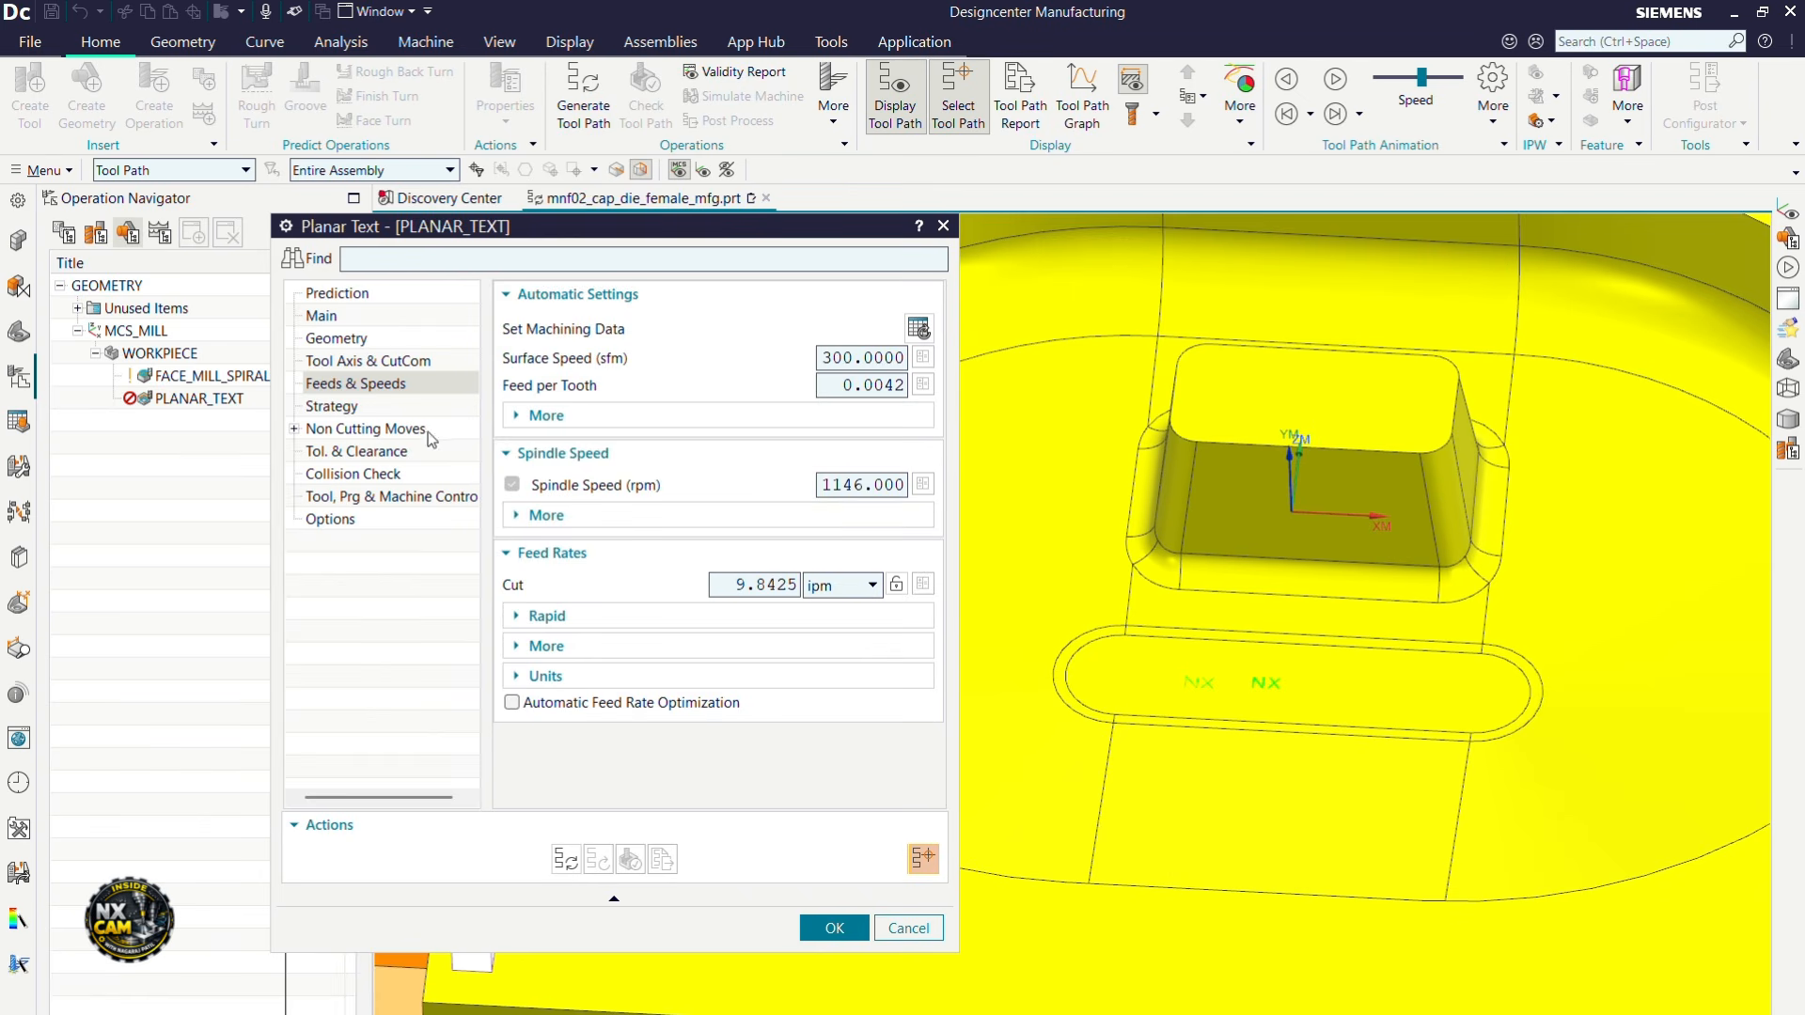
click(329, 405)
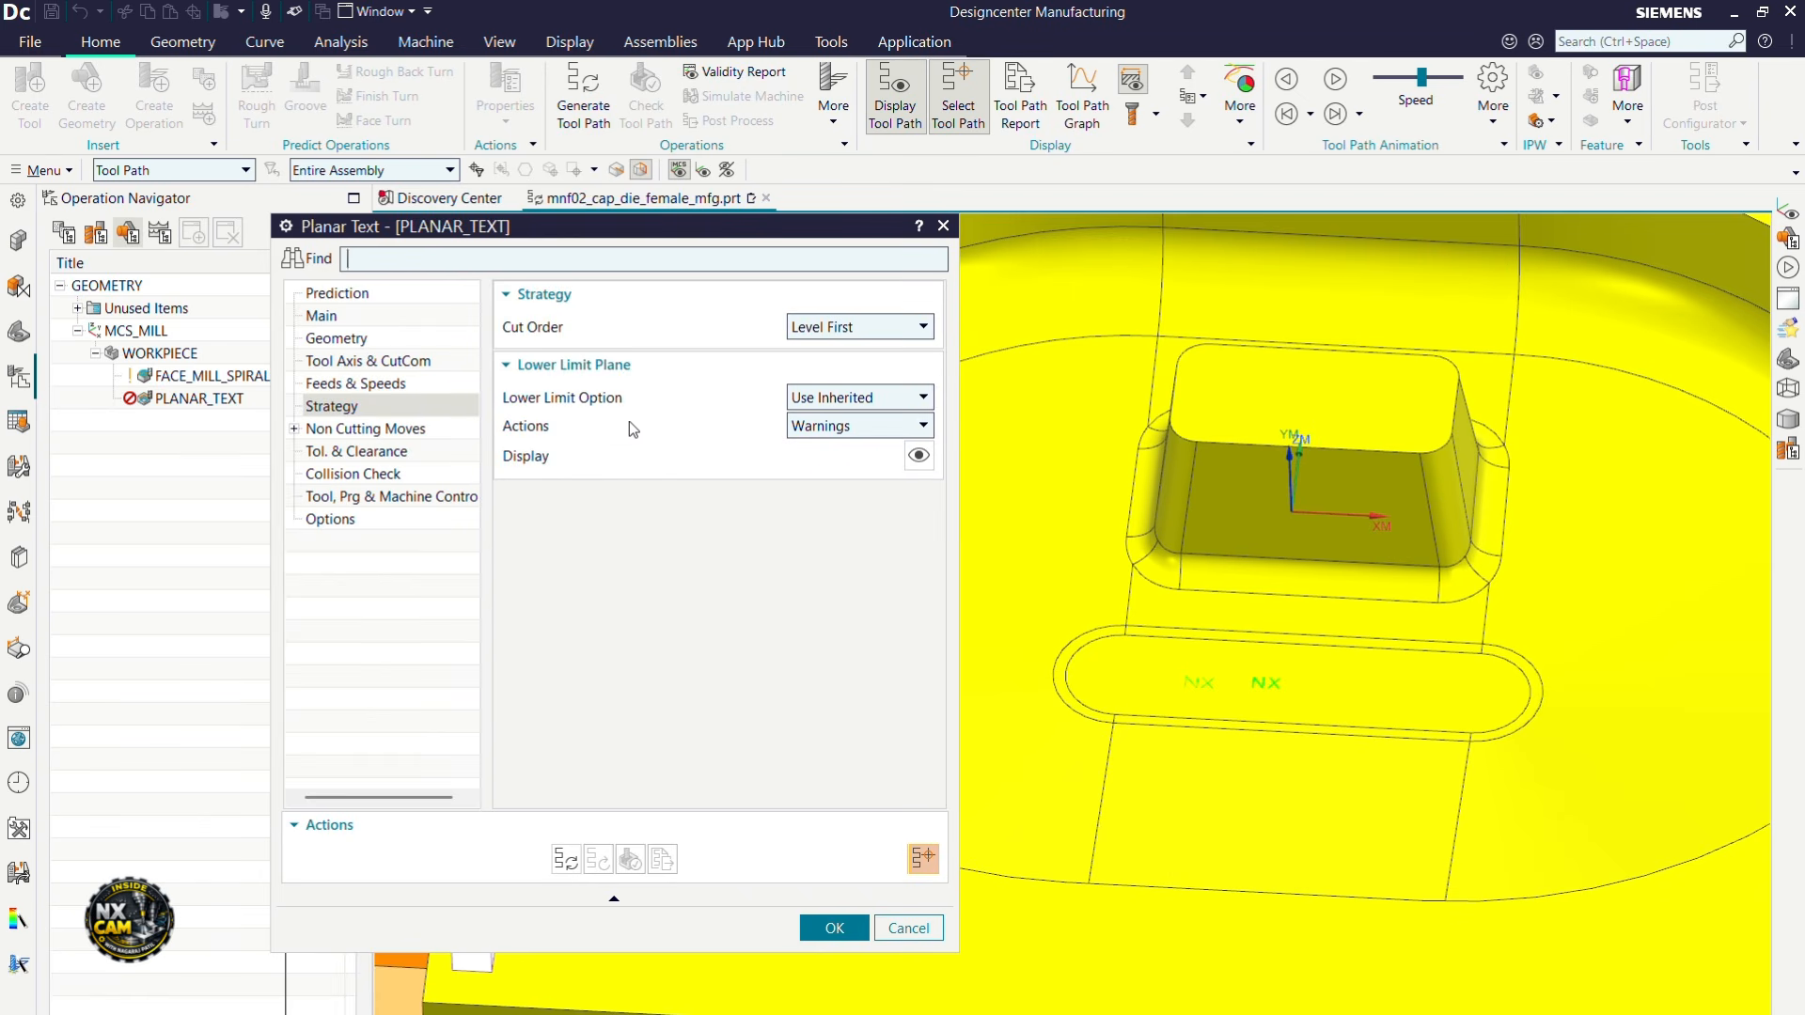
click(802, 331)
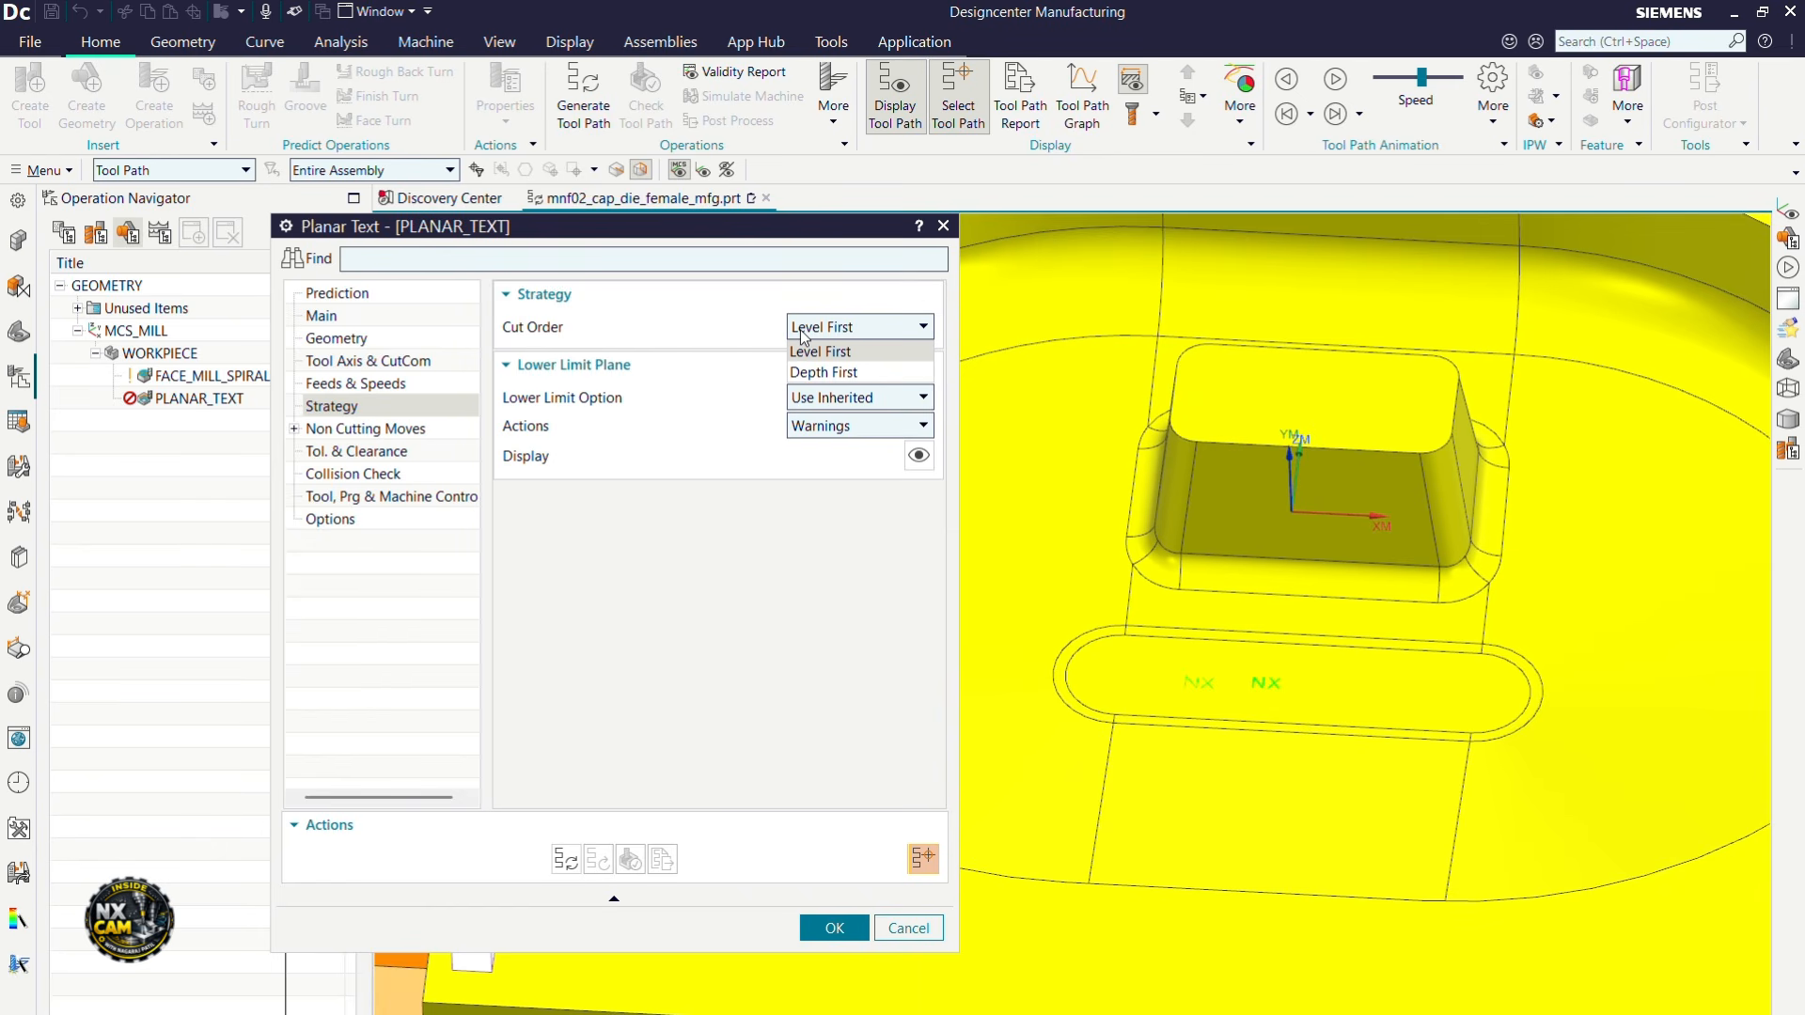
click(806, 350)
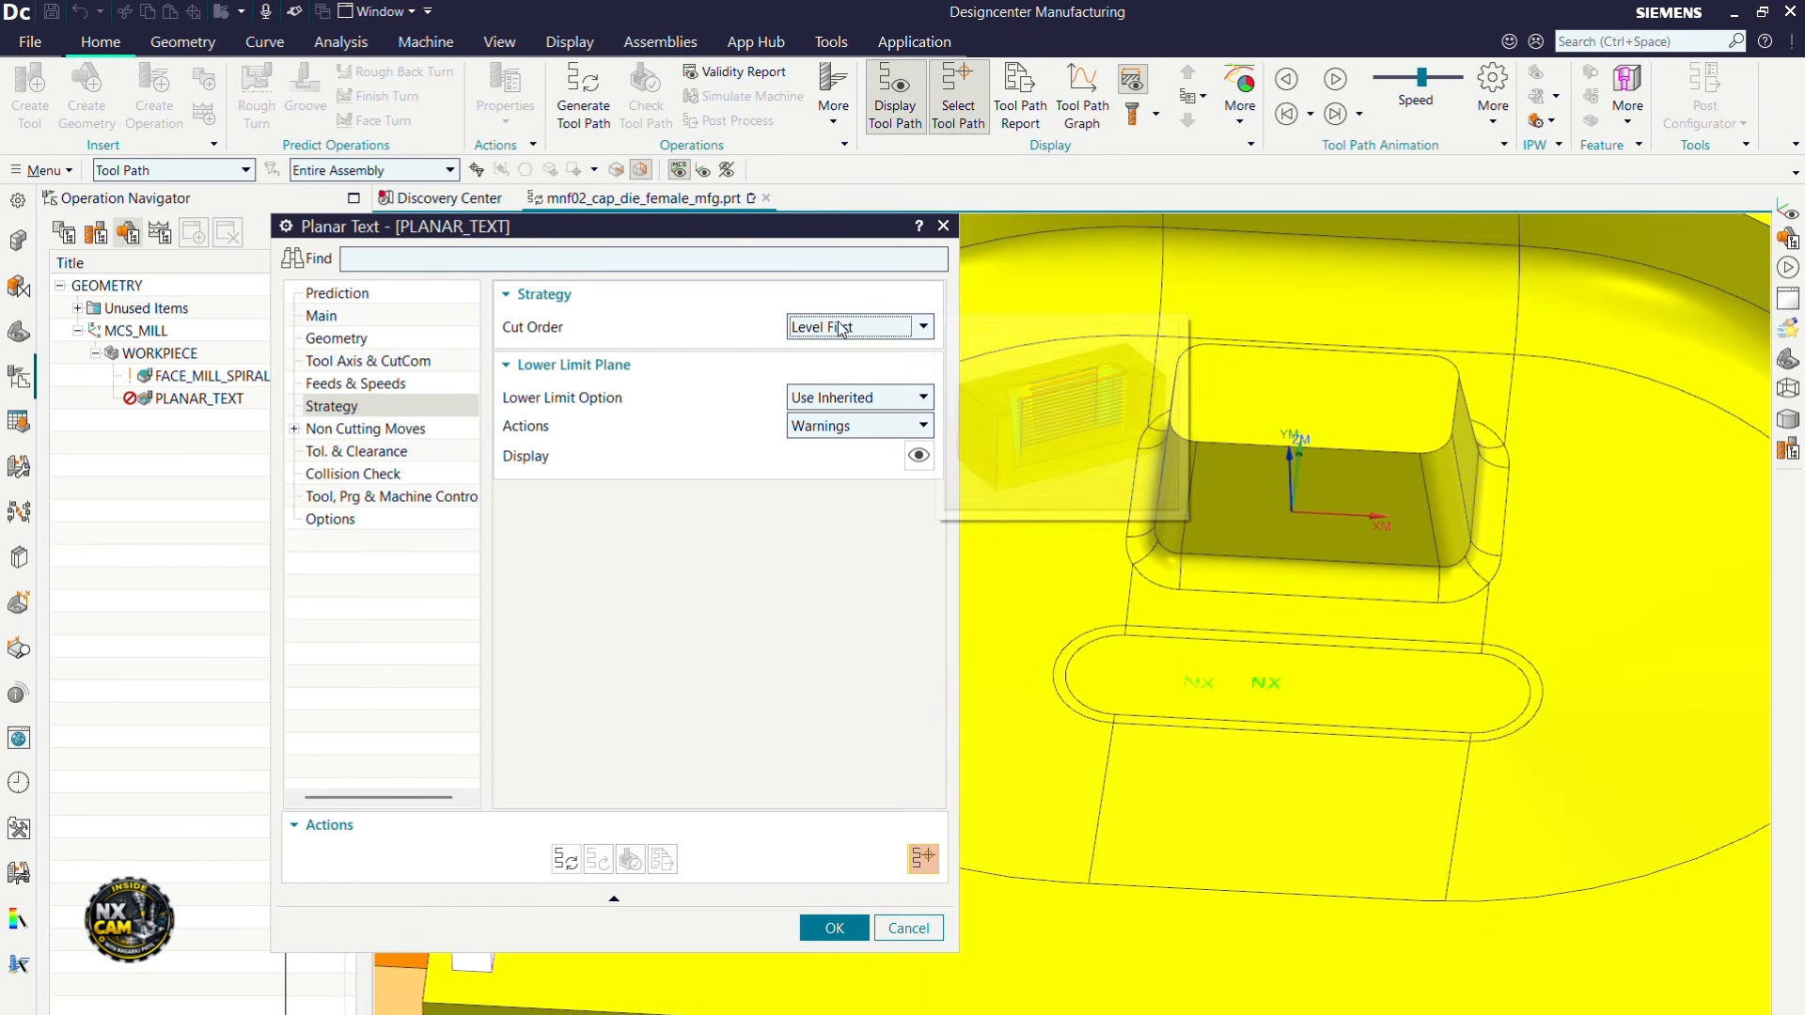
click(842, 328)
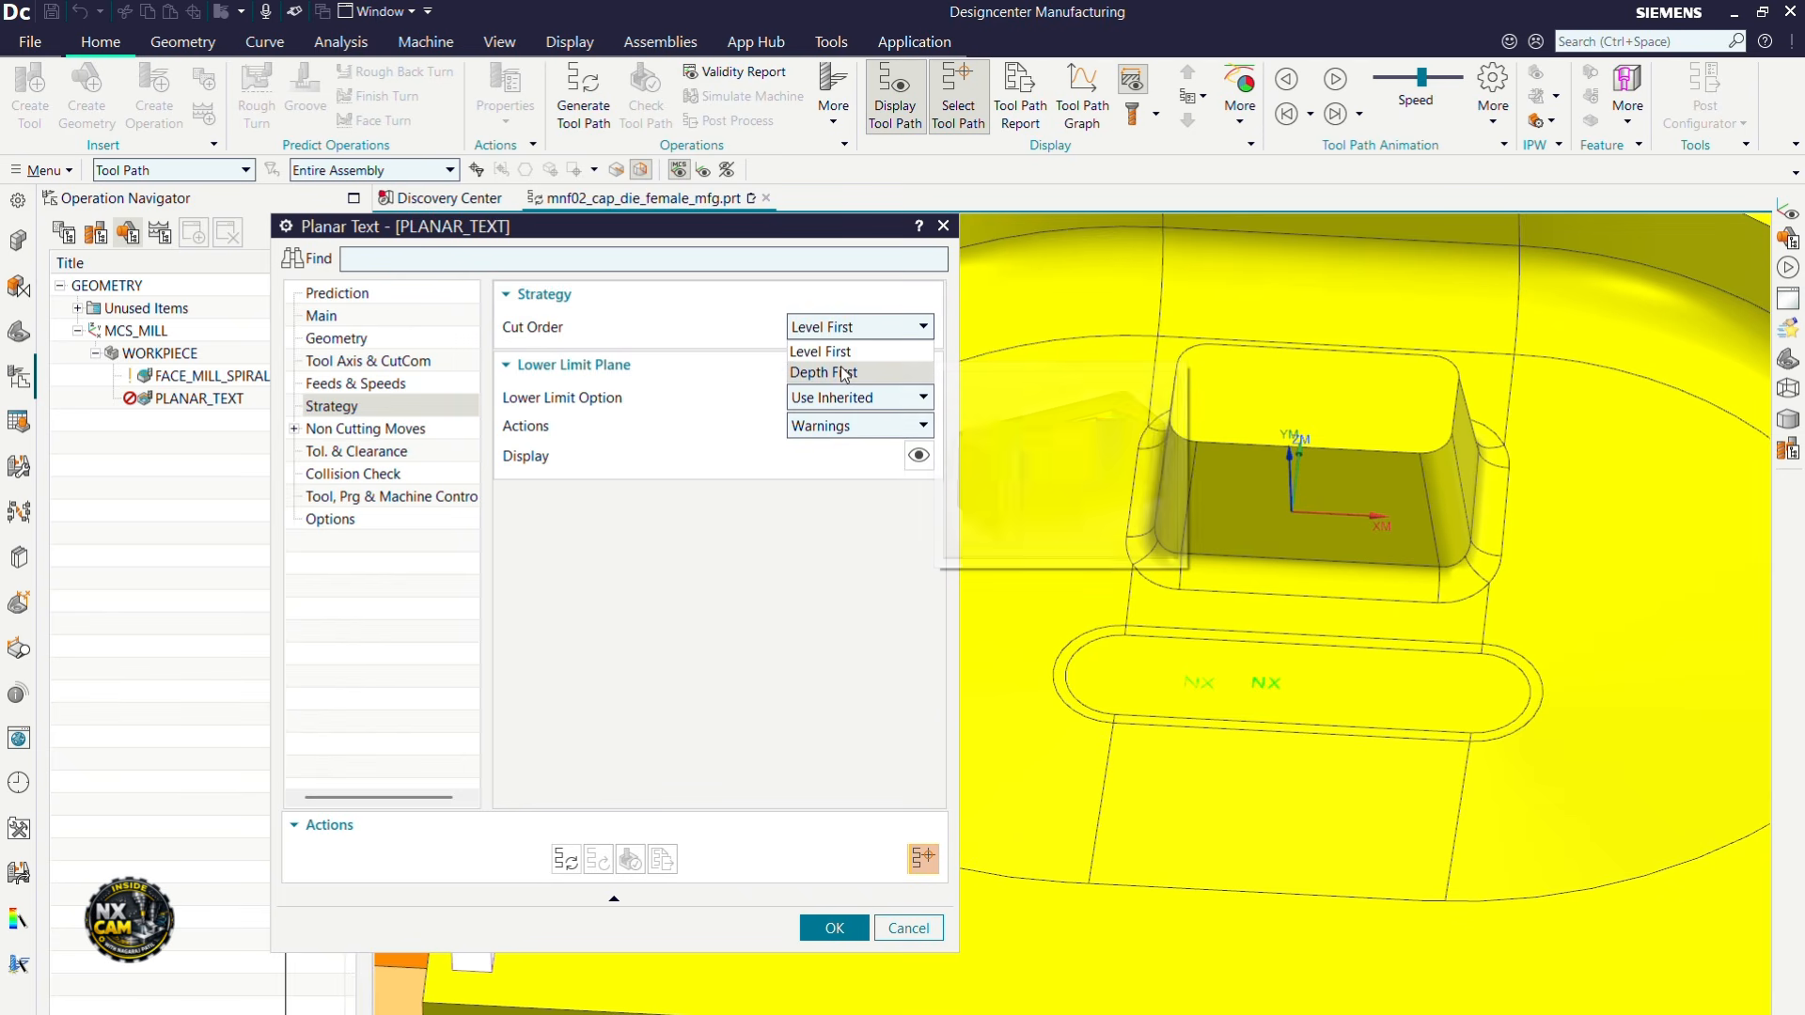
click(843, 372)
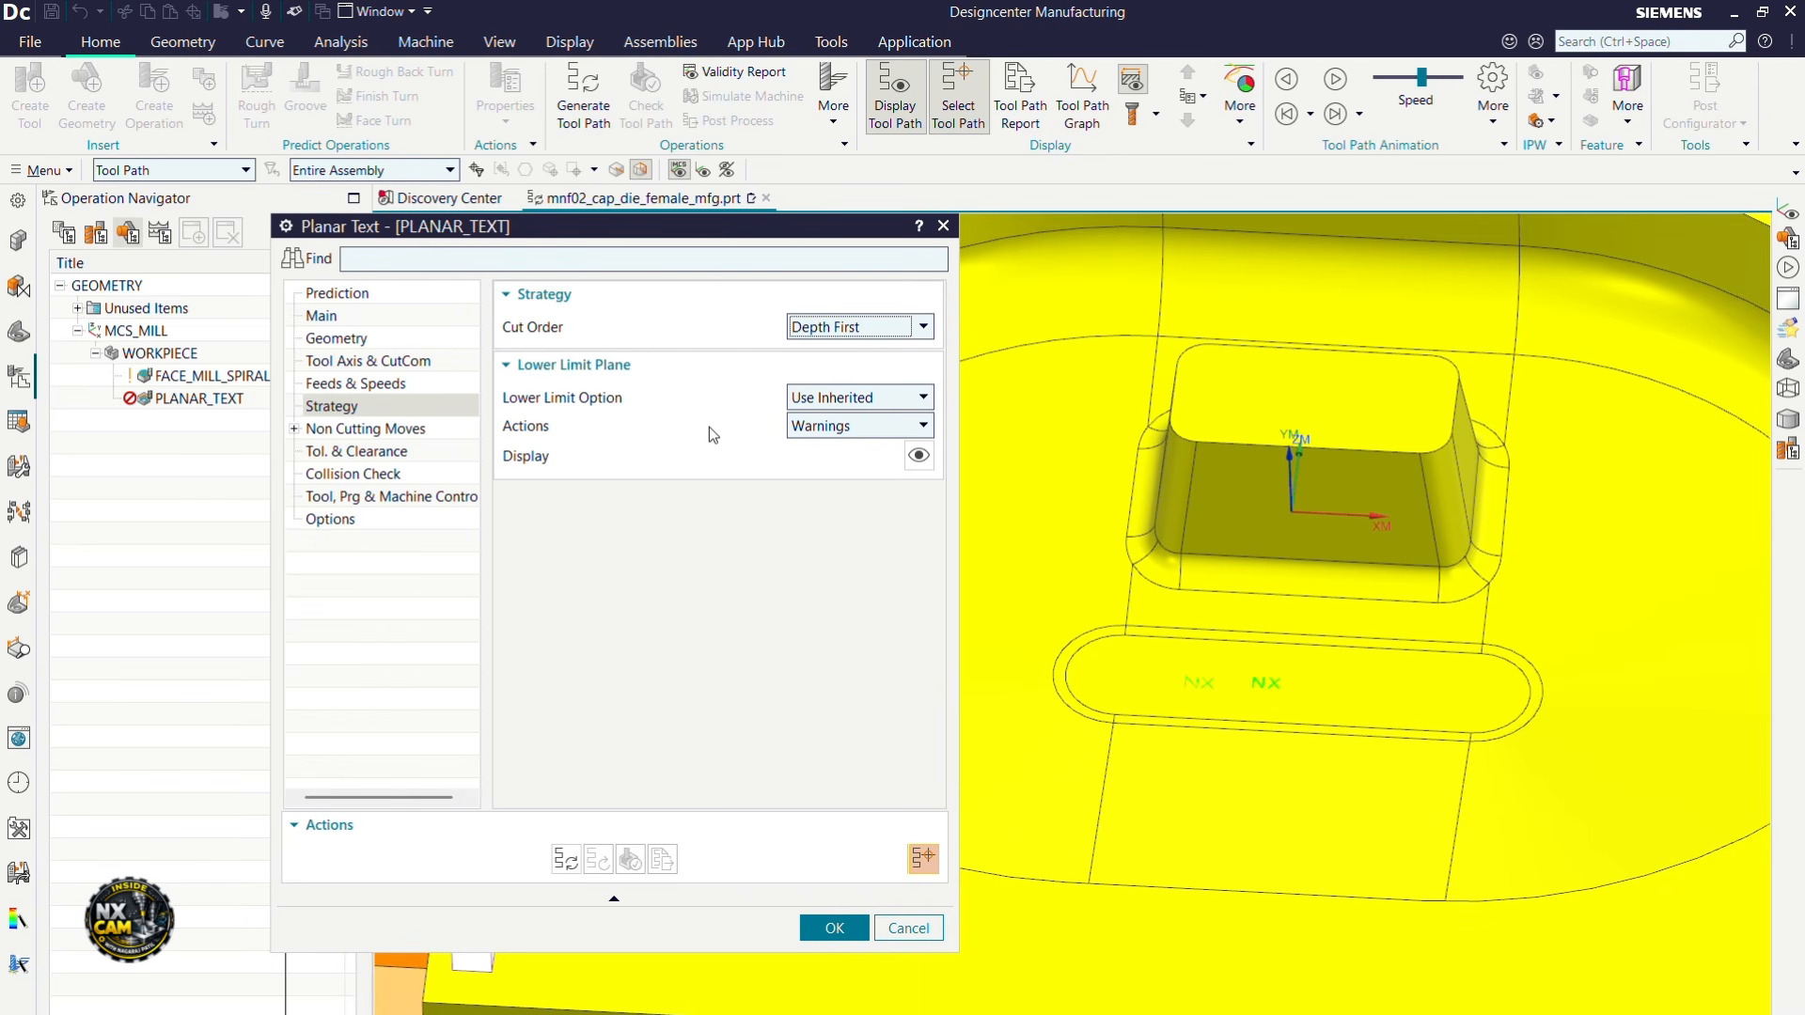
Step: Review the engage types available for closed and open areas in the Non Cutting Moves settings
click(294, 428)
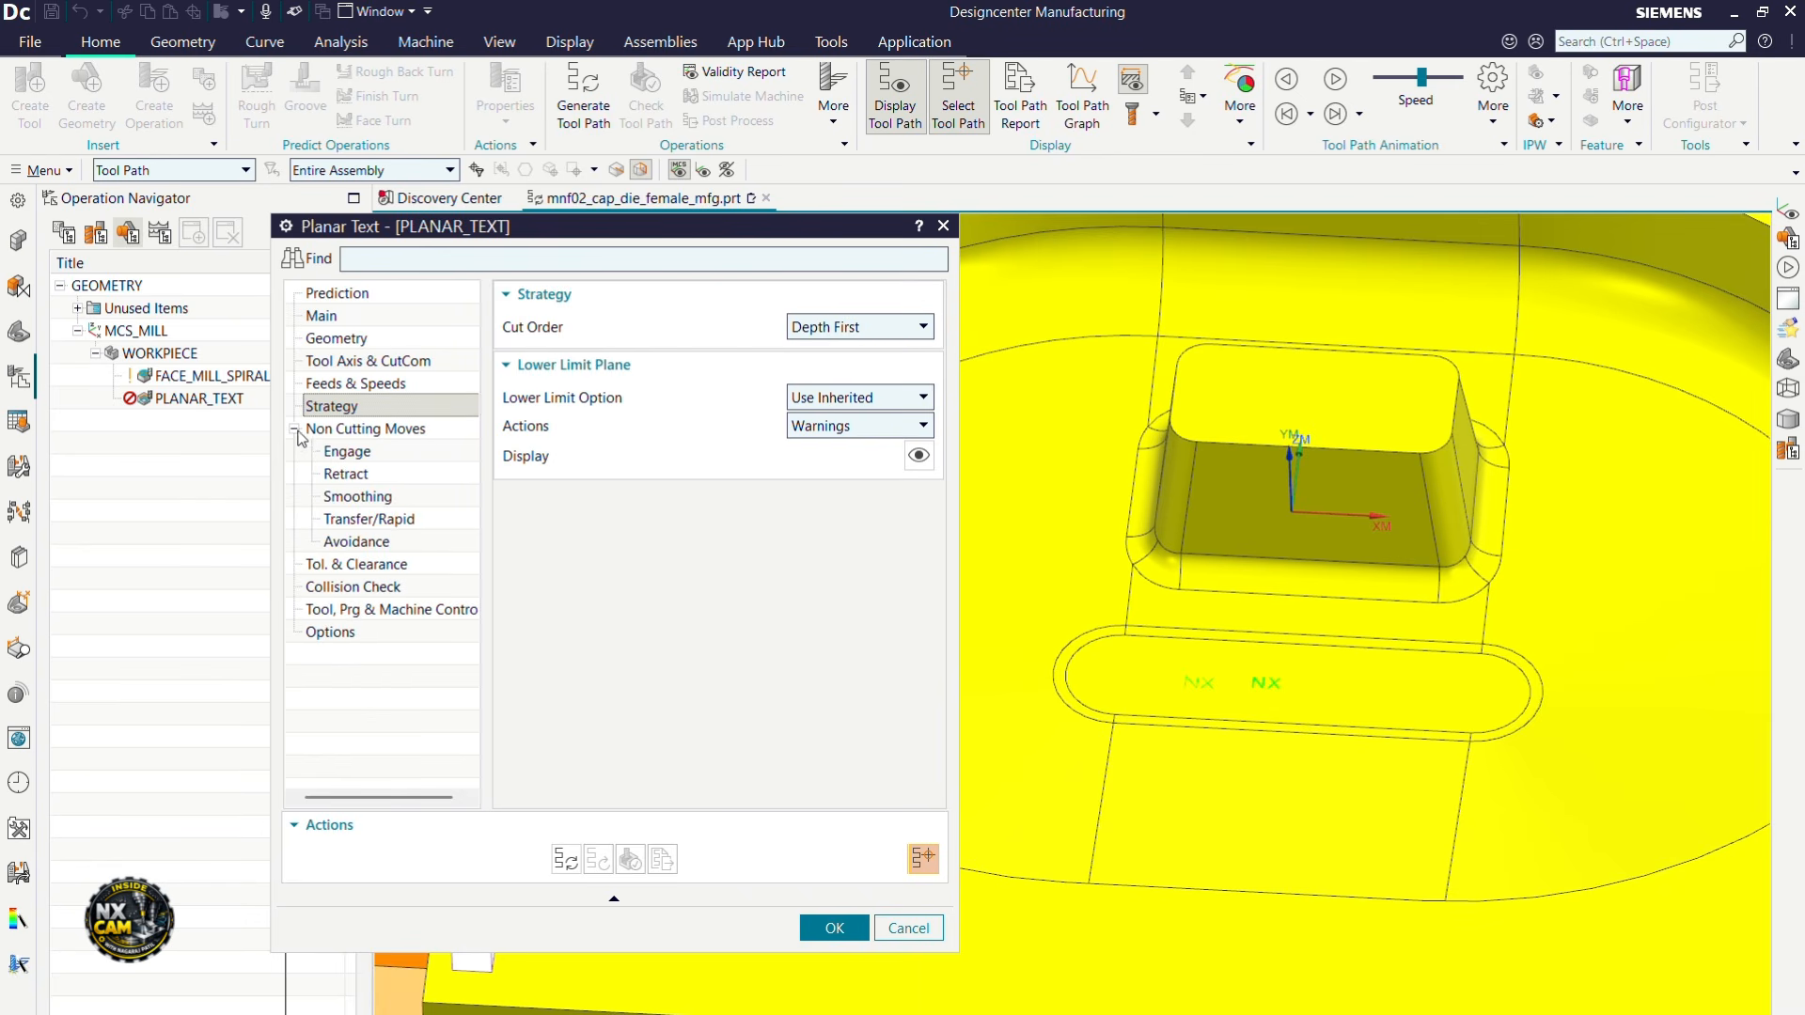
click(346, 452)
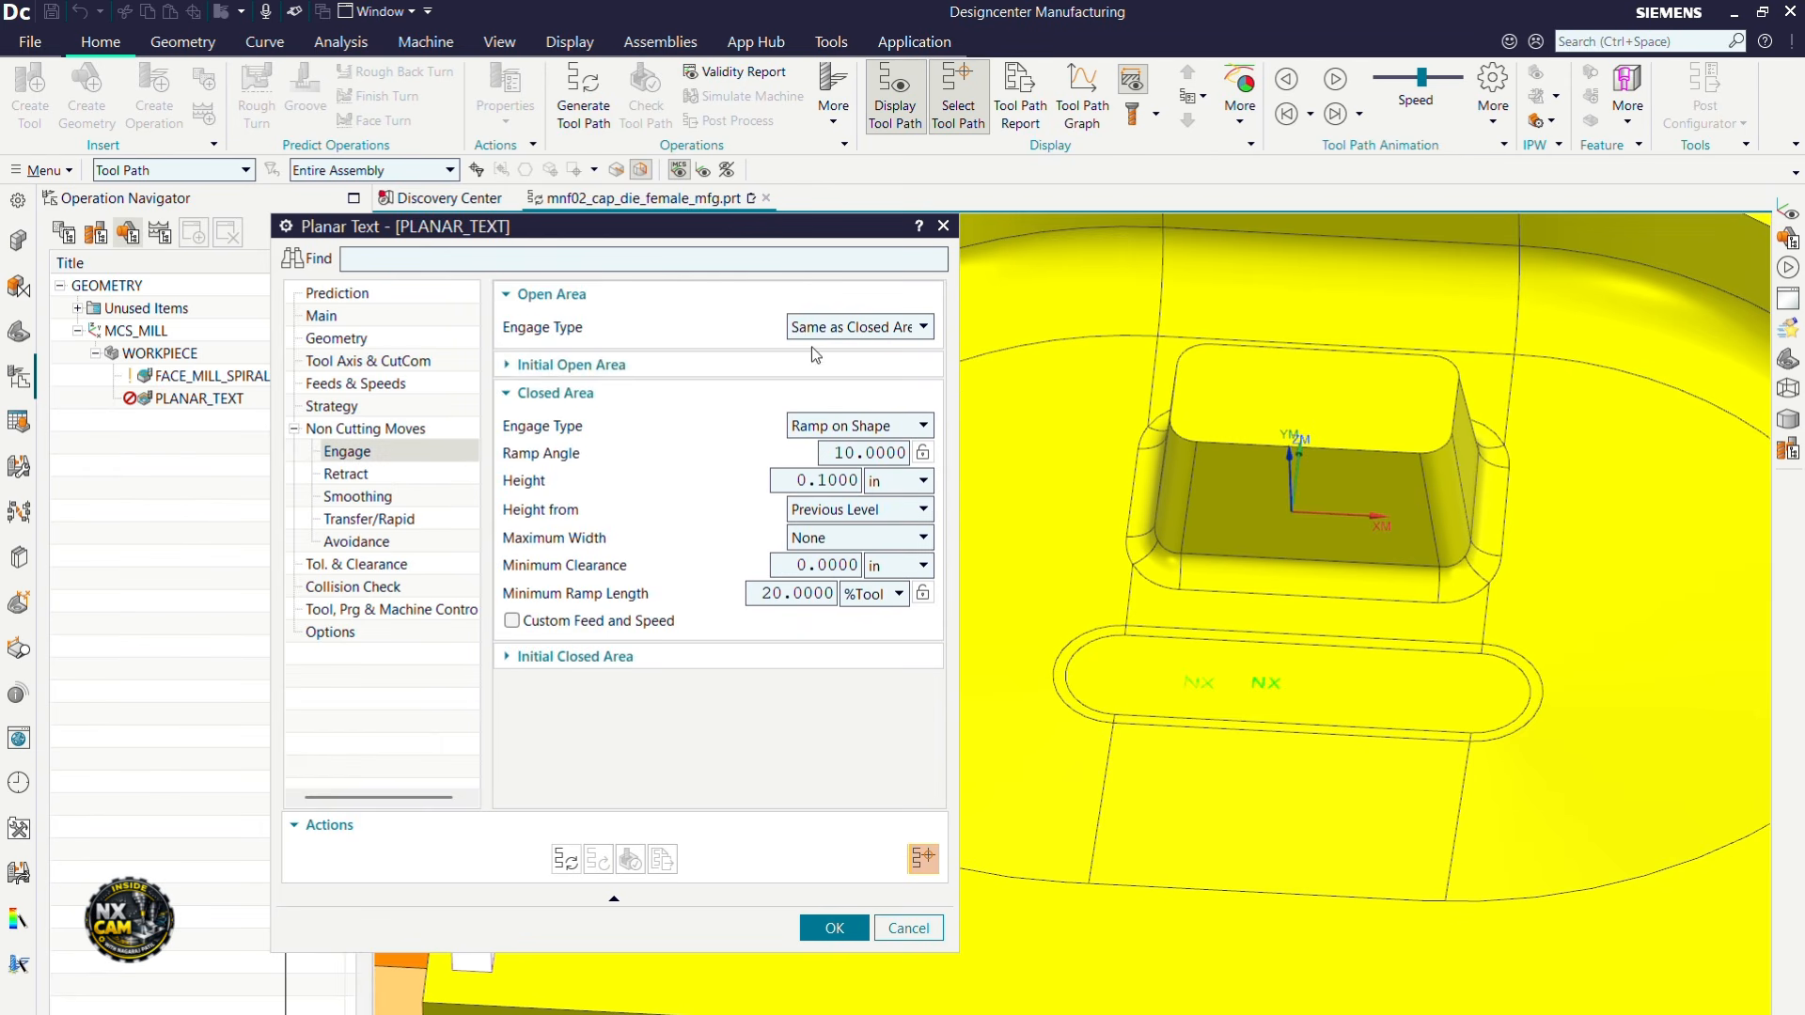
click(839, 428)
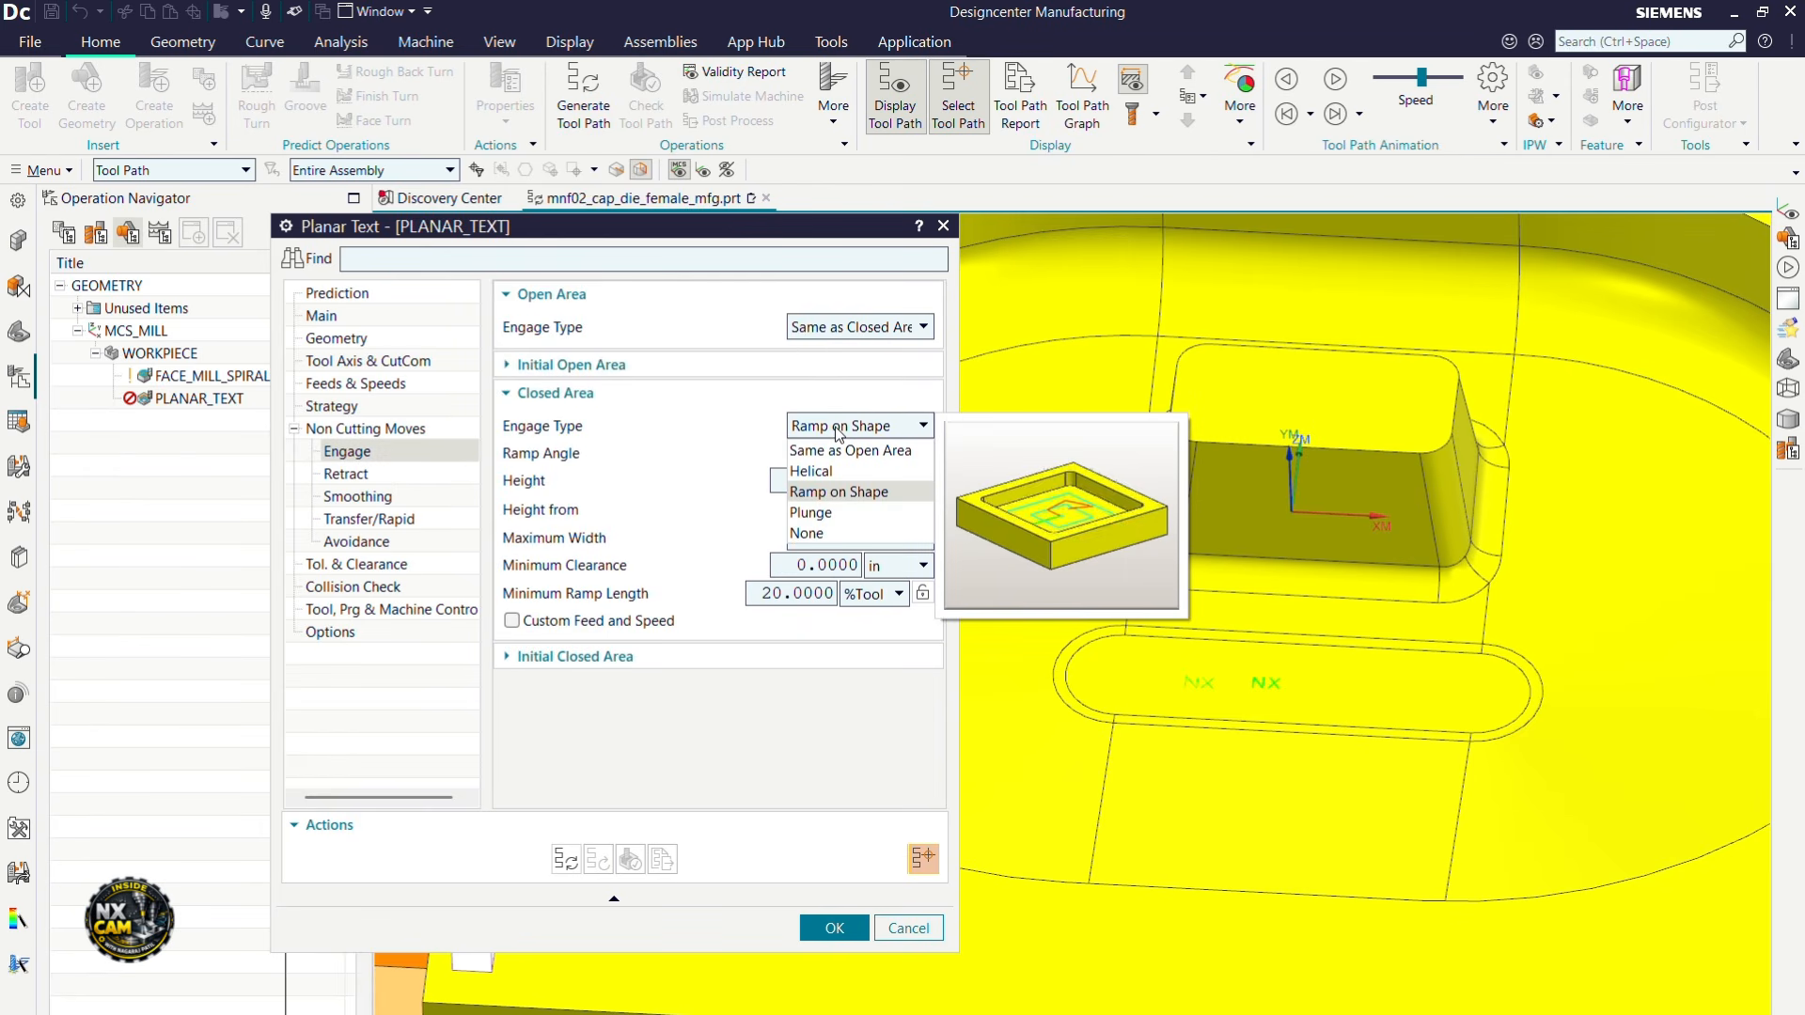
click(838, 427)
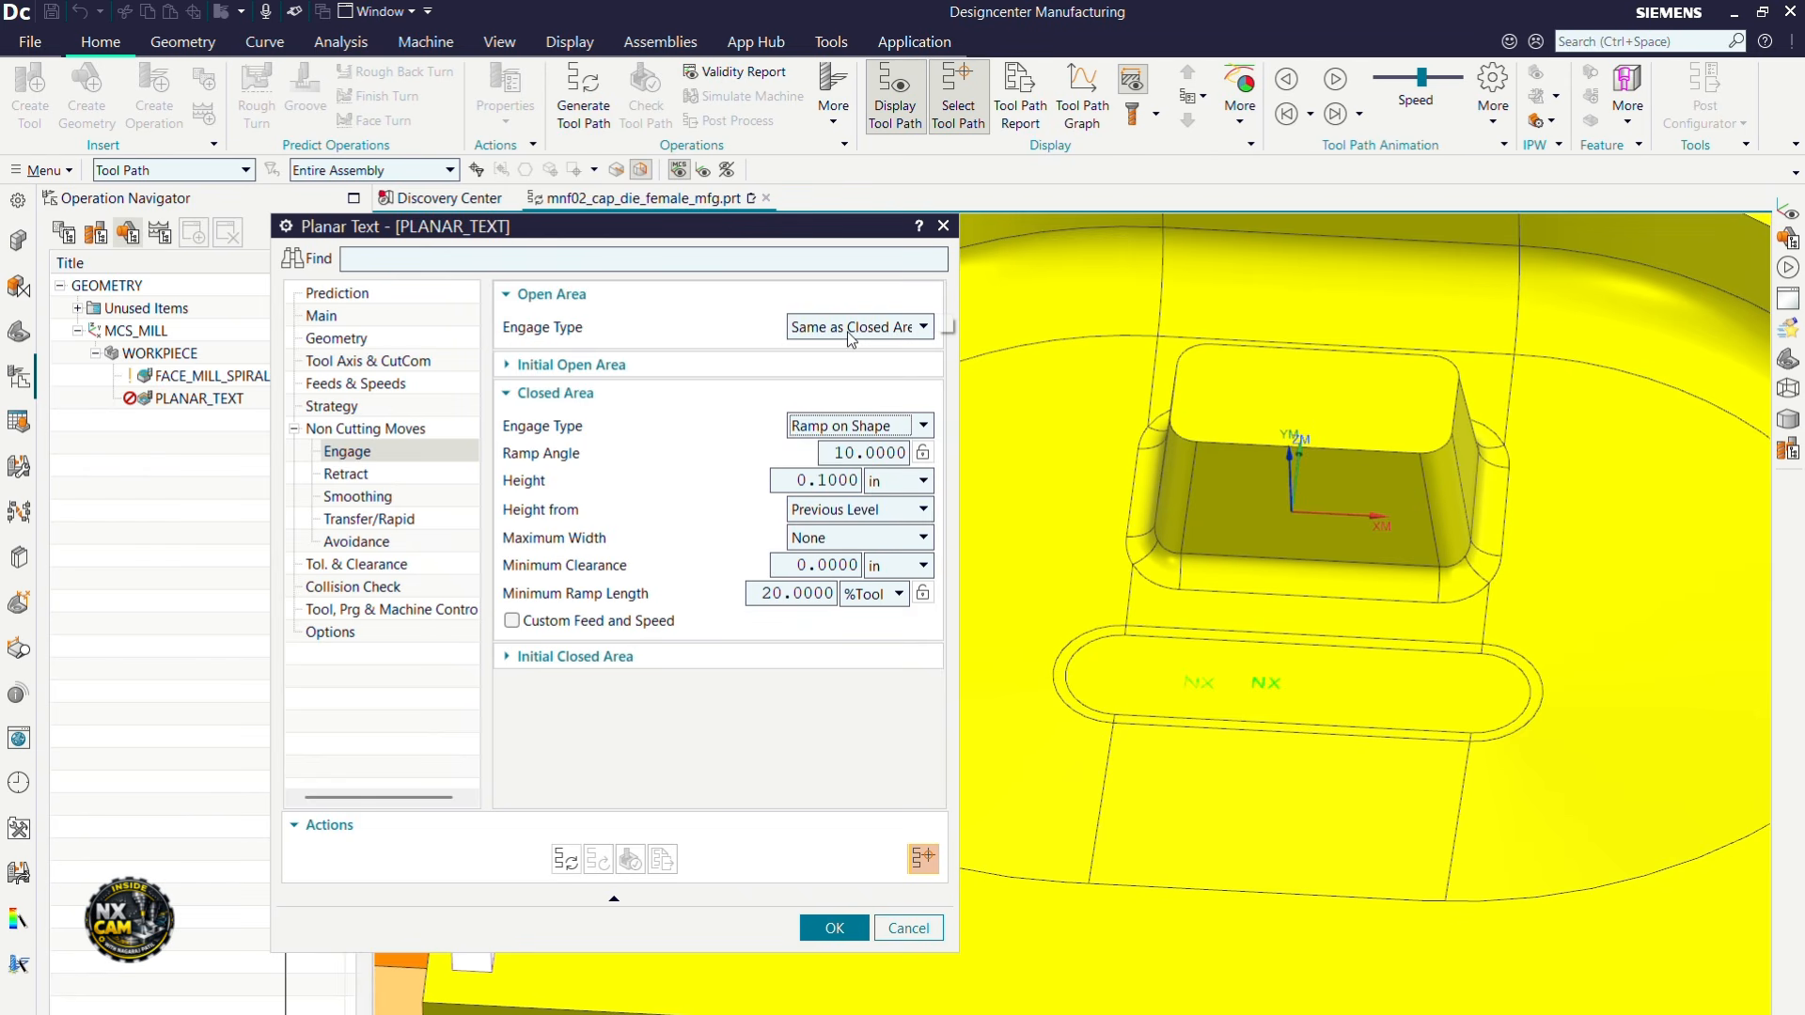
click(847, 329)
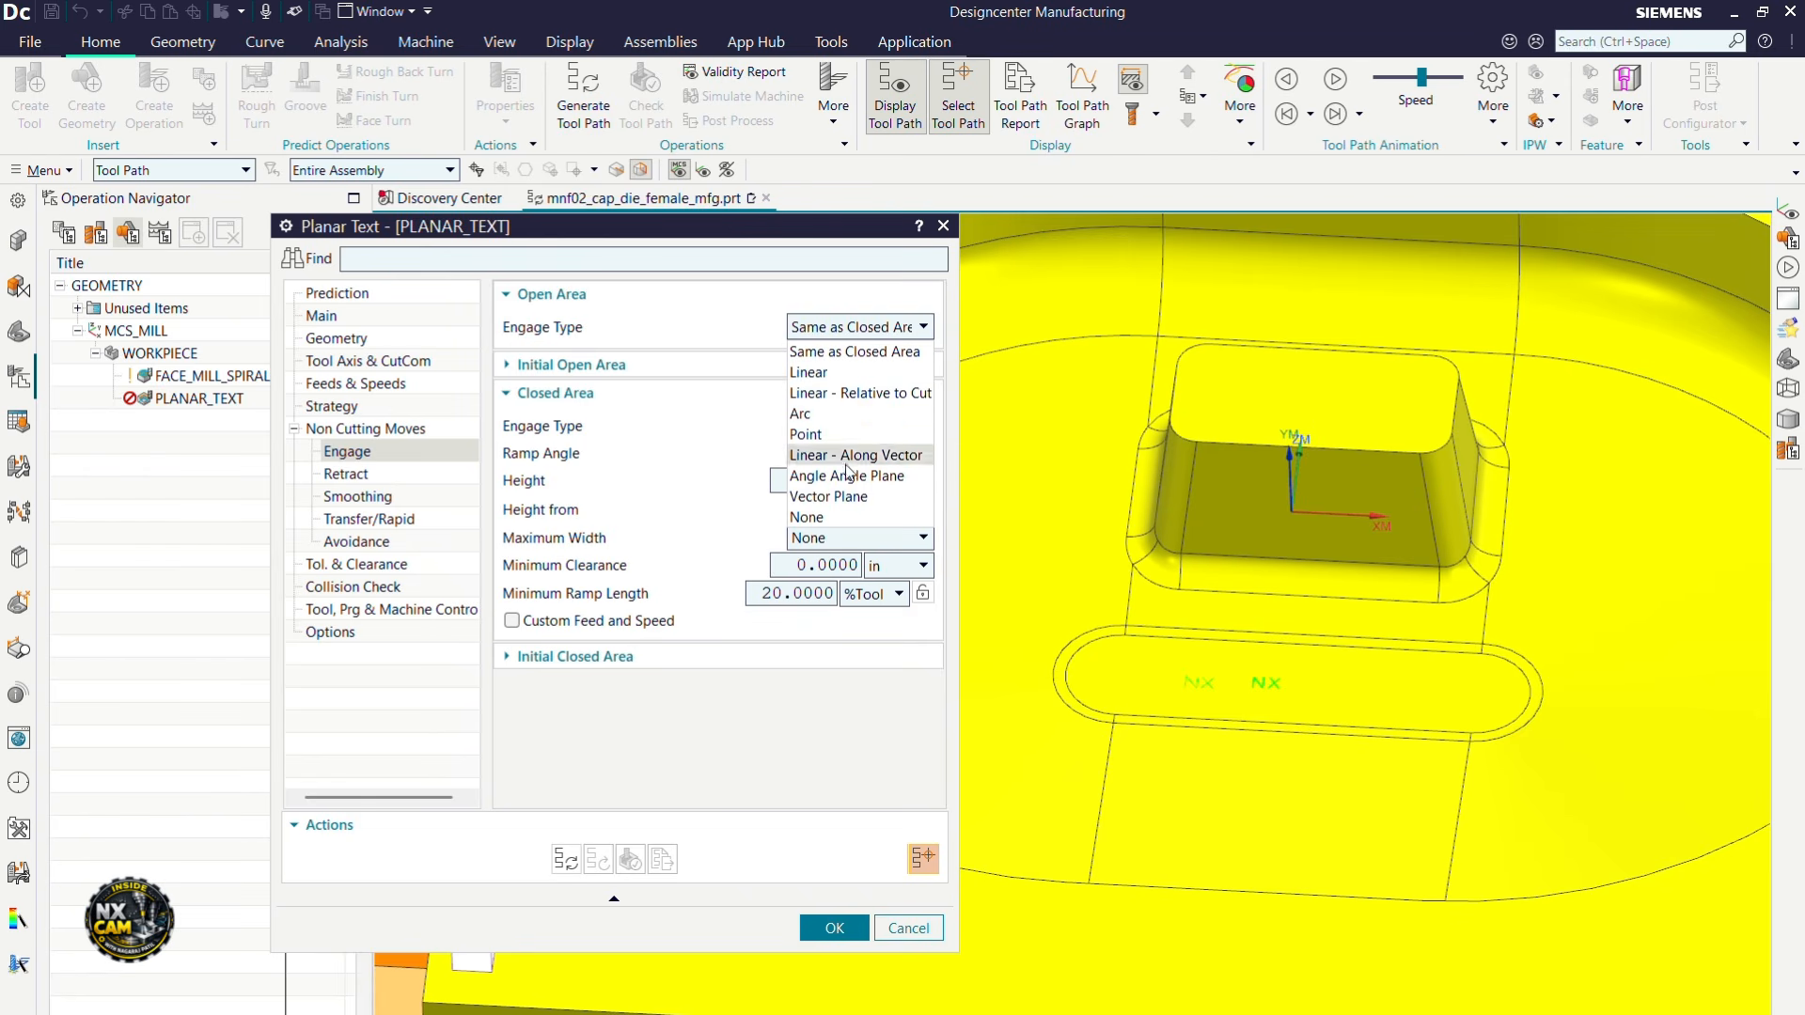
click(760, 360)
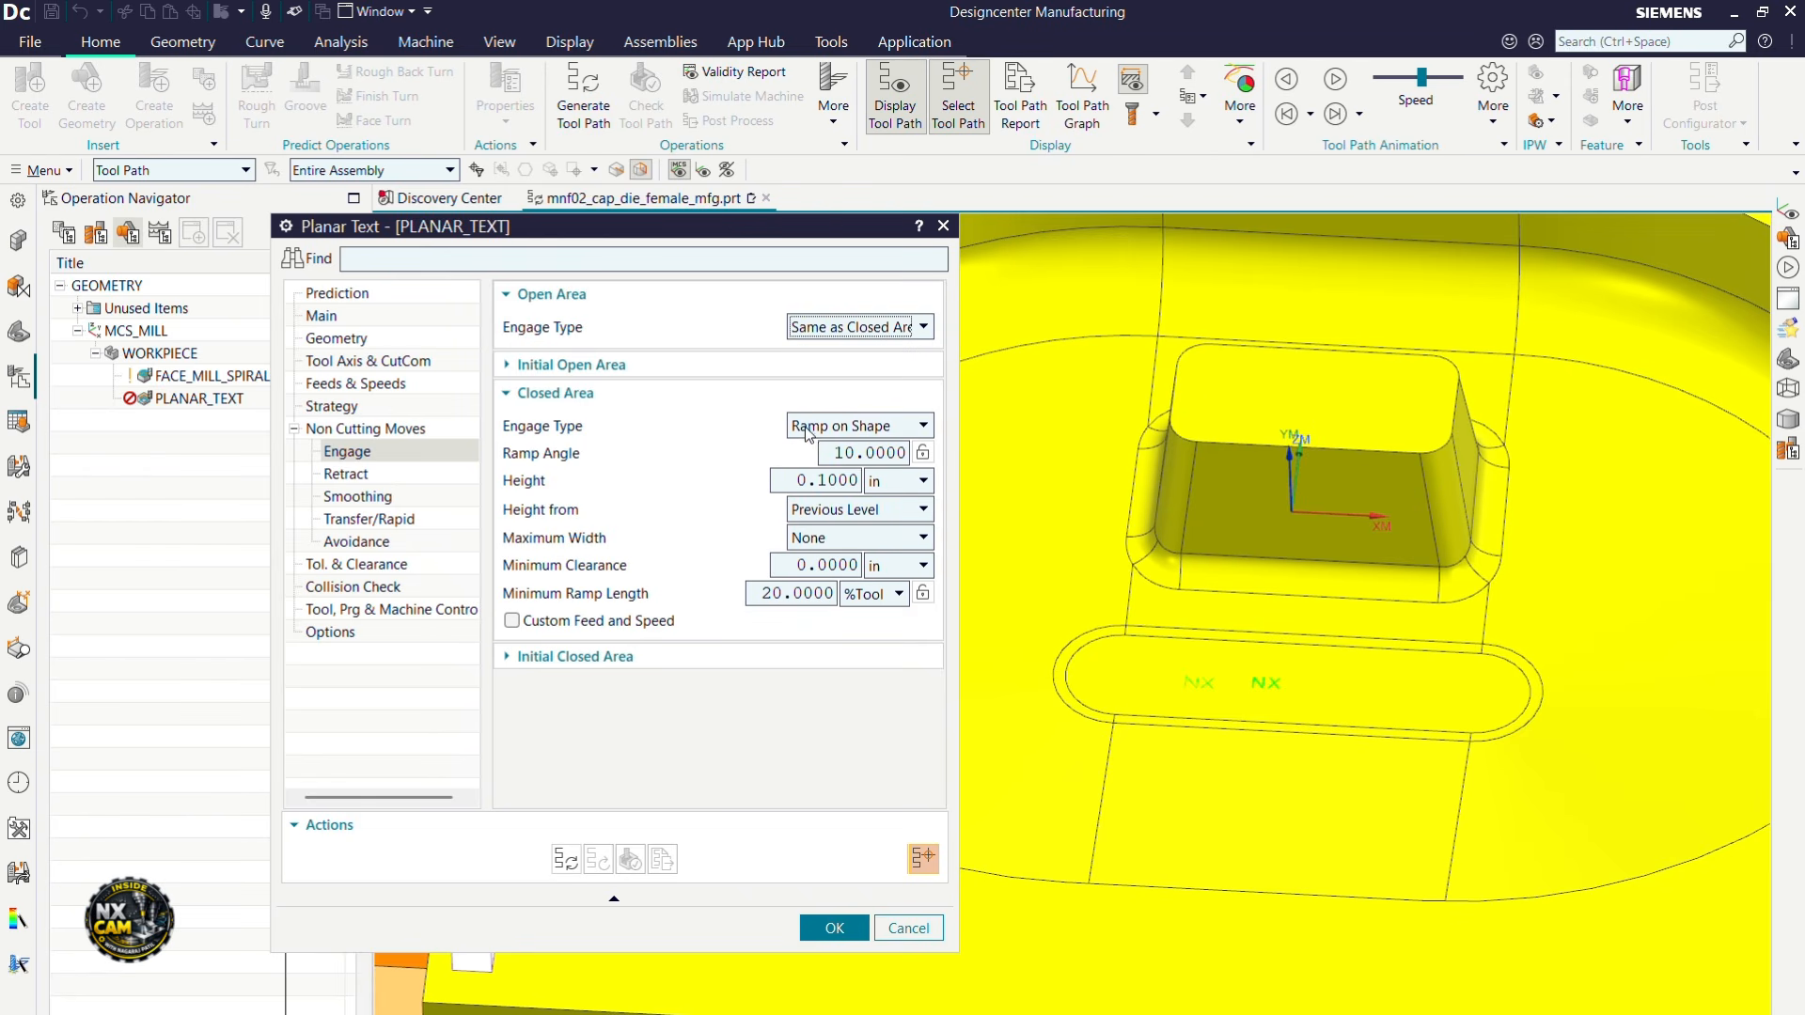
Step: Try Plunge as the closed-area engage type and revert to Ramp on Shape, keeping the open area Same as Closed Area
click(809, 432)
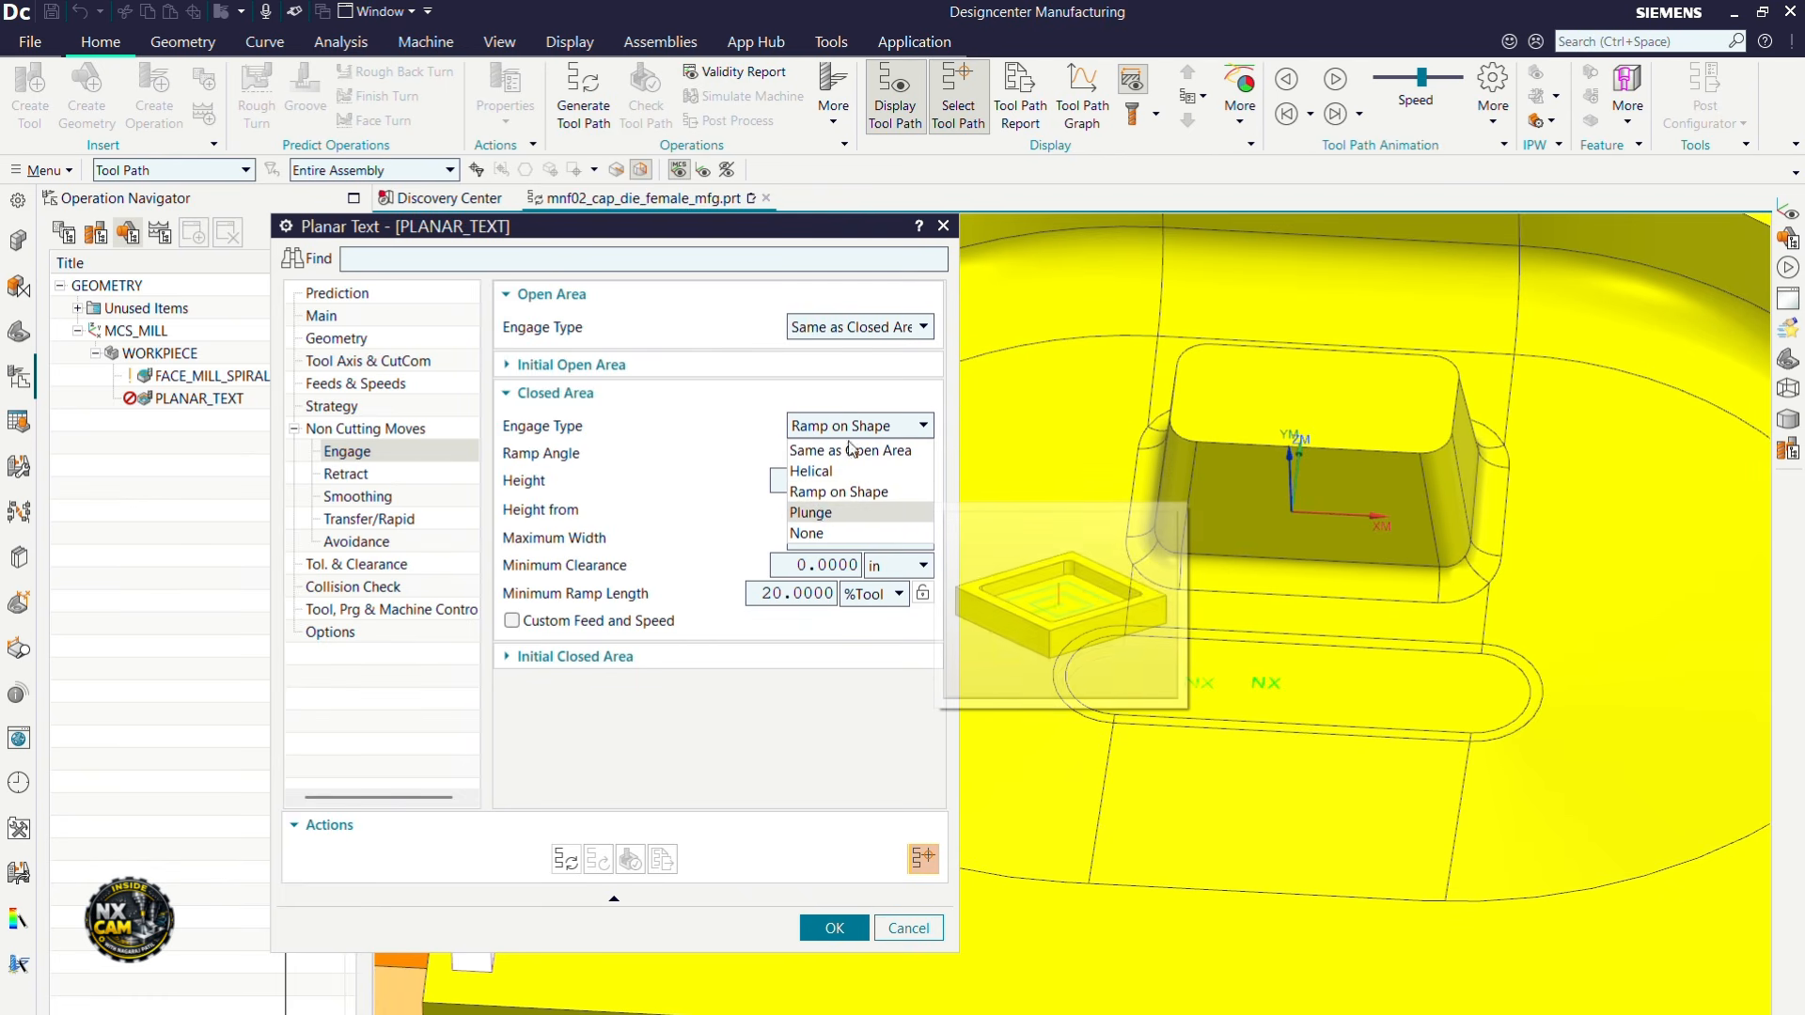
click(816, 513)
click(857, 331)
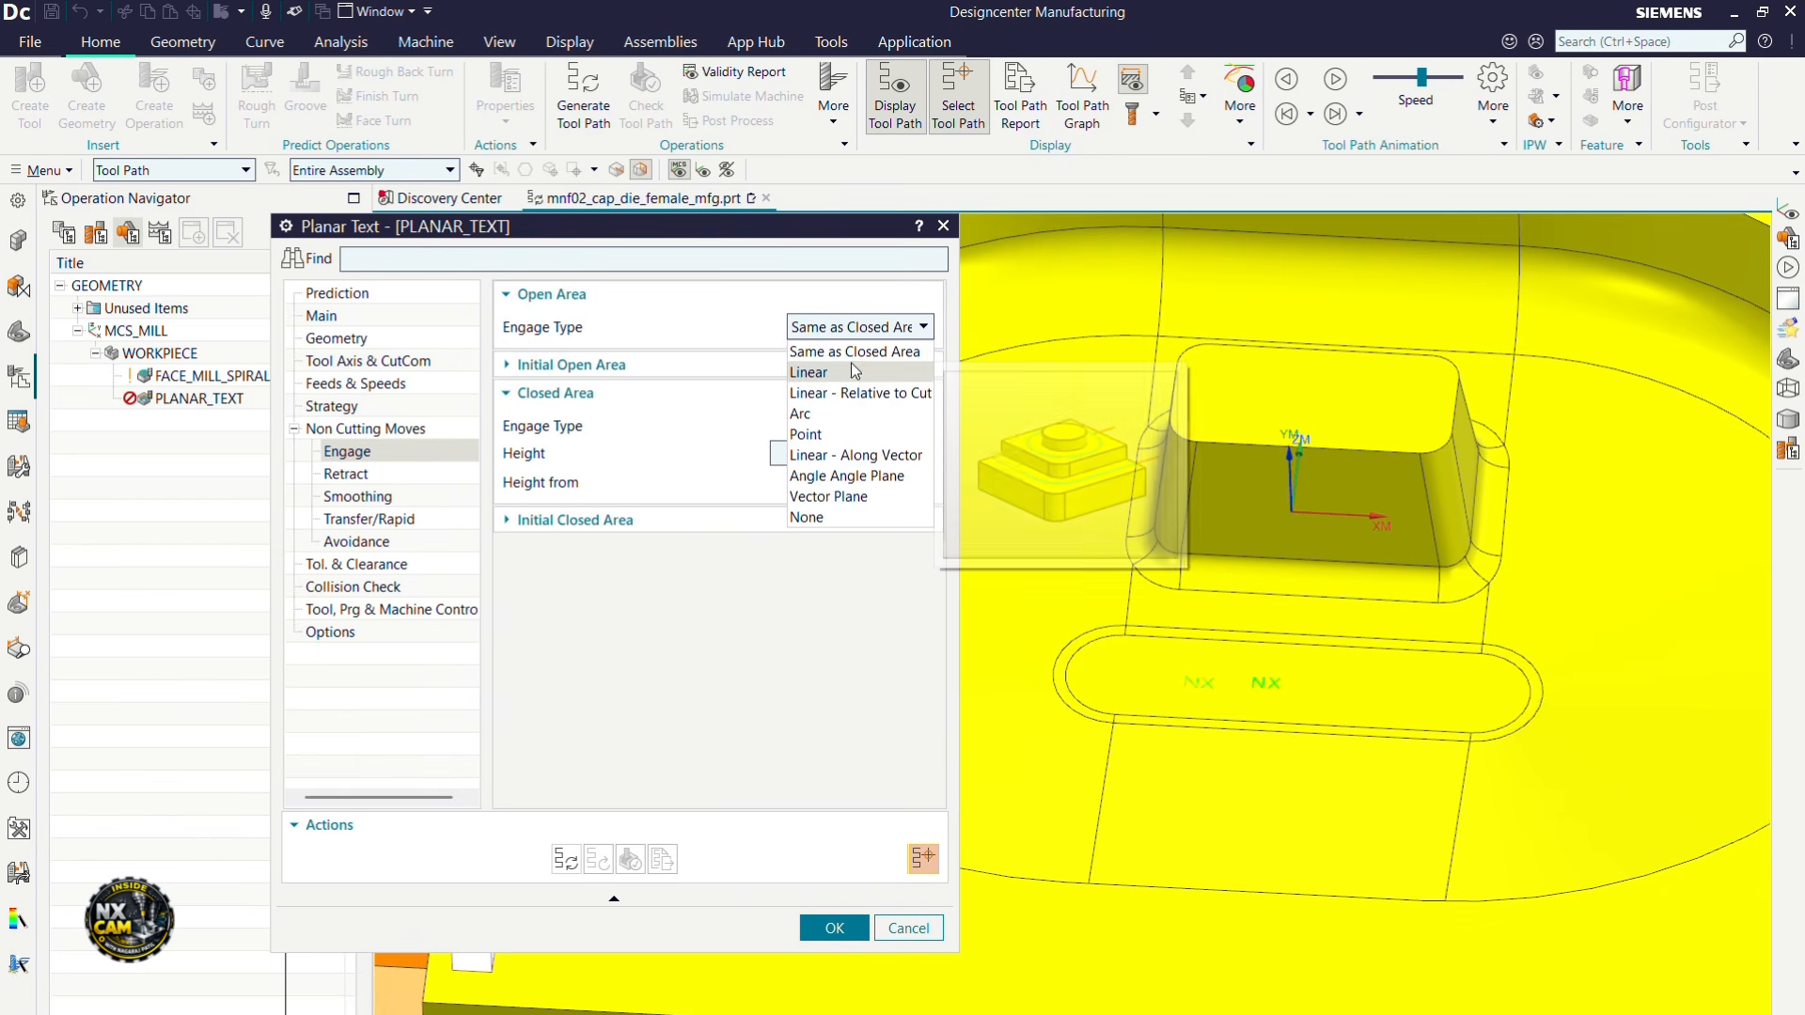
click(855, 357)
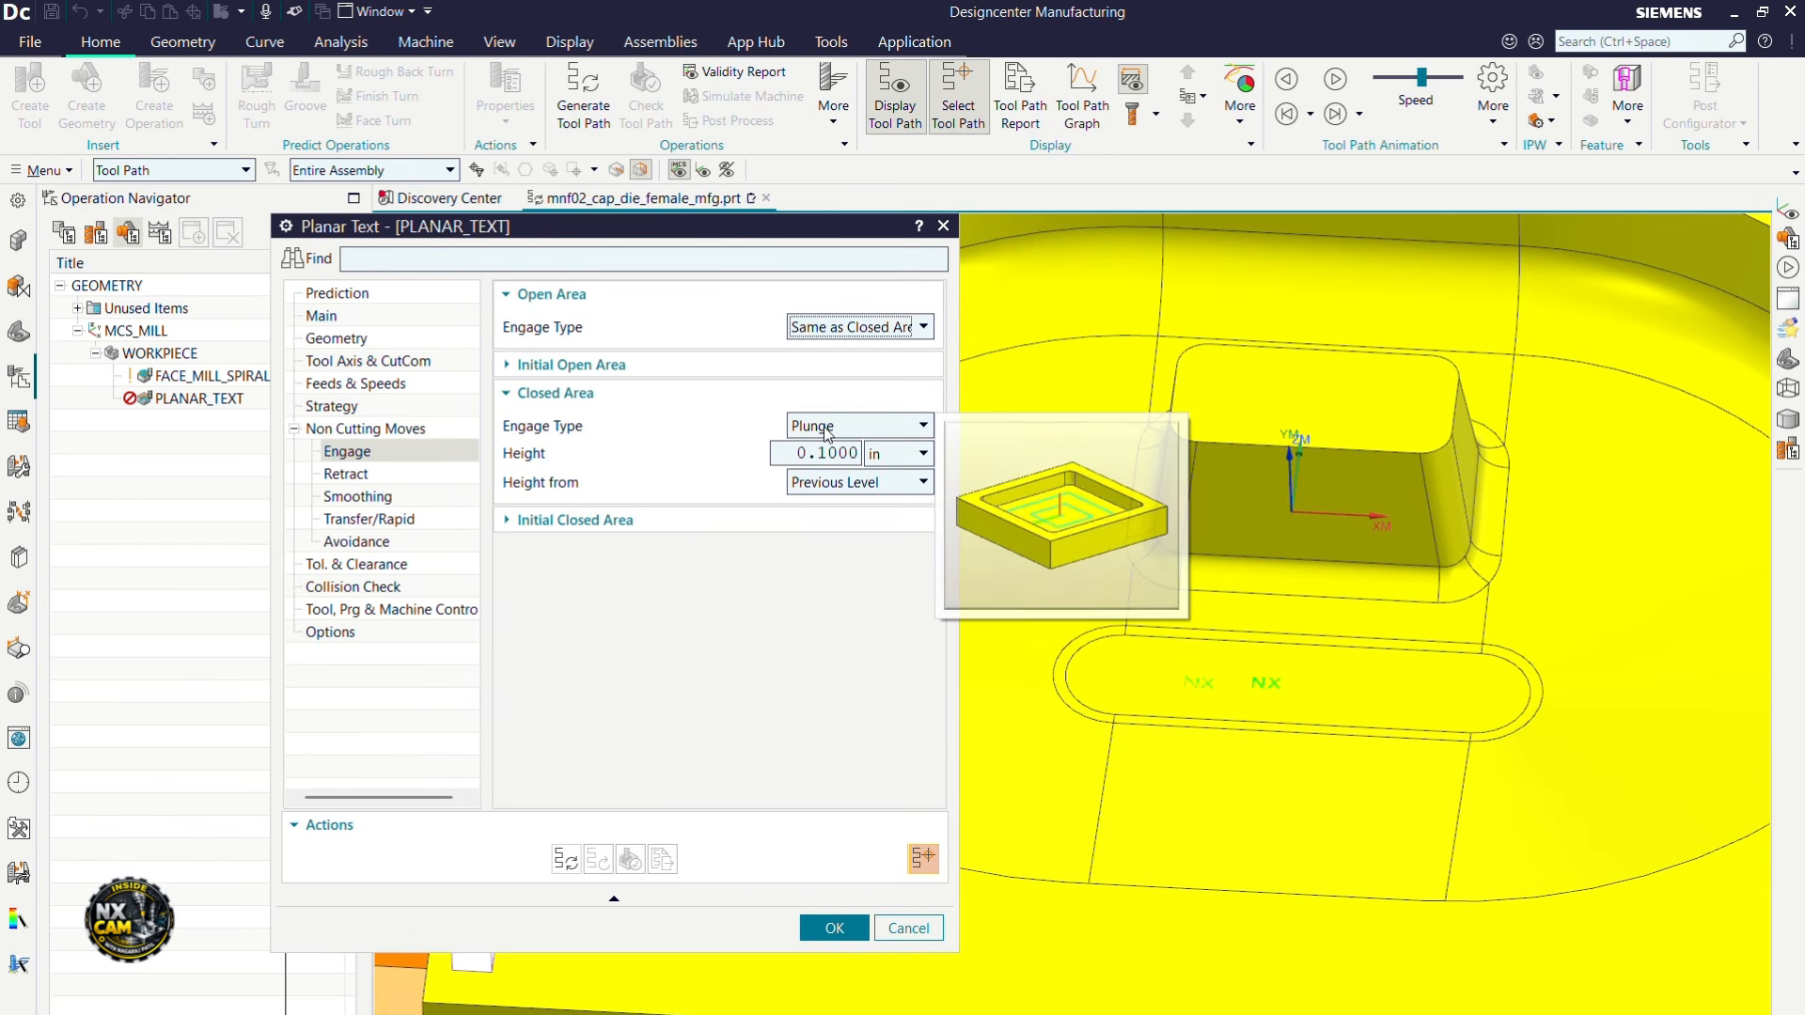
click(827, 432)
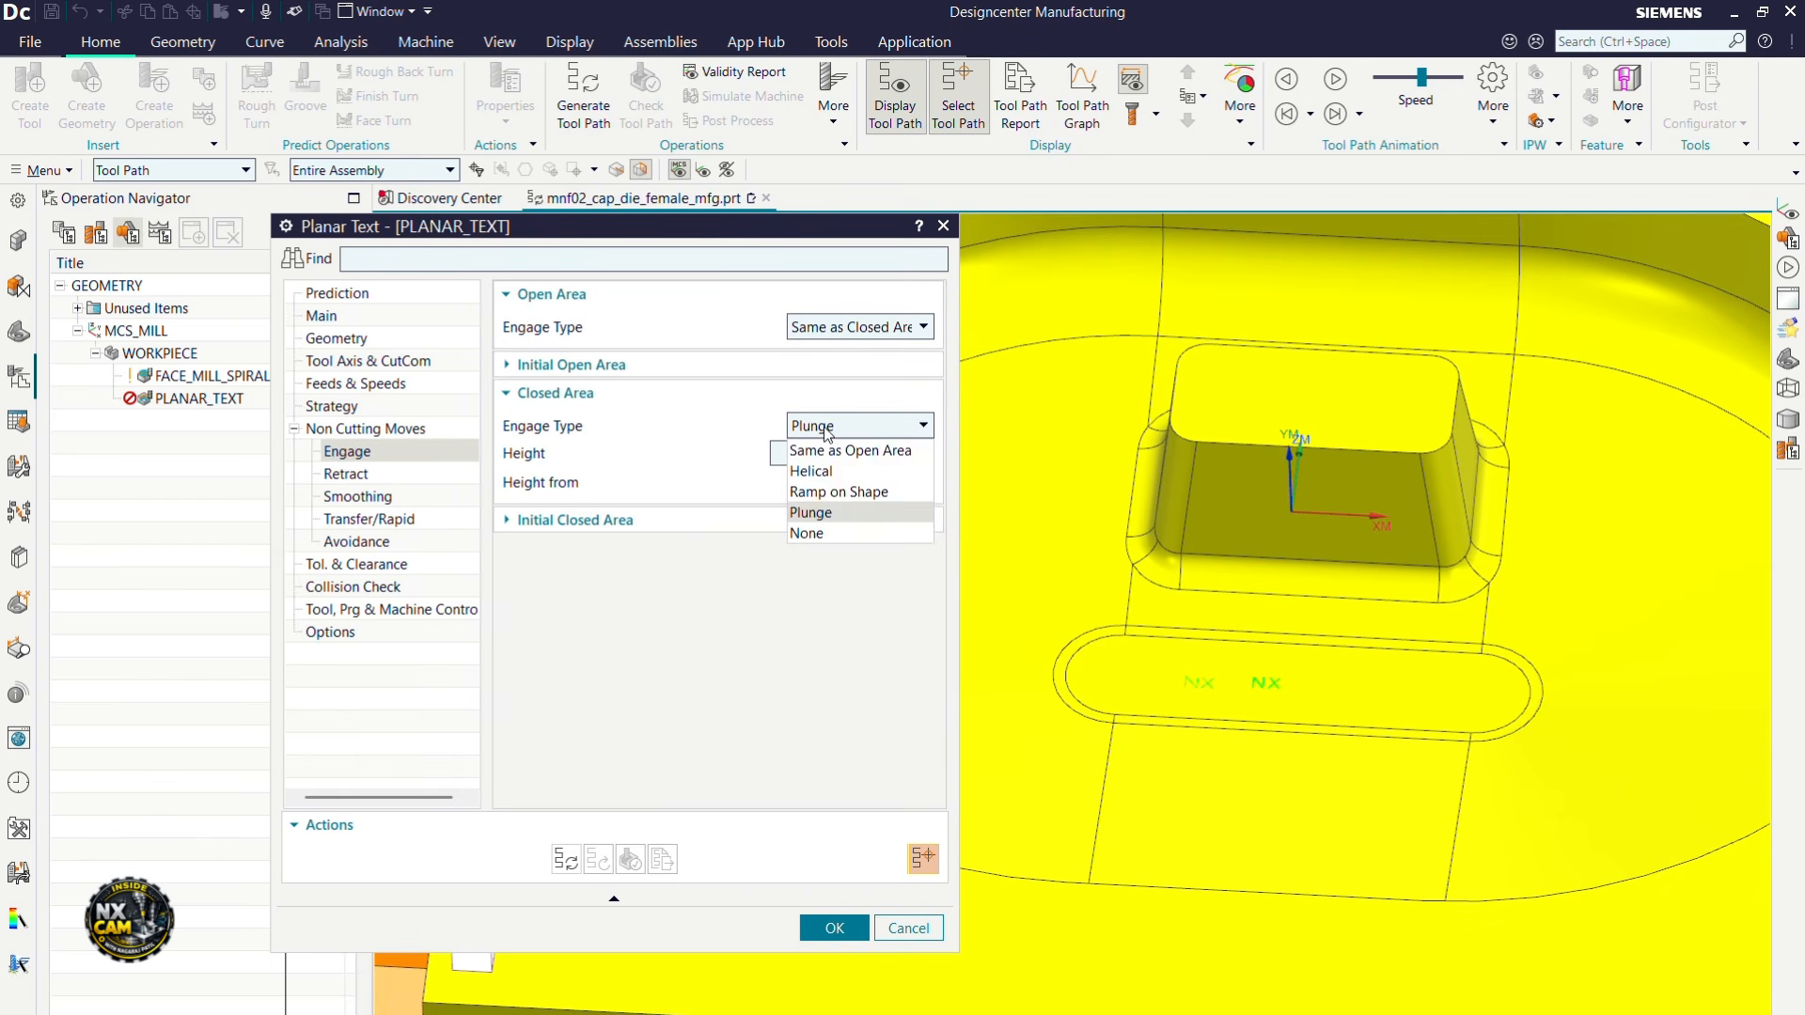
click(824, 491)
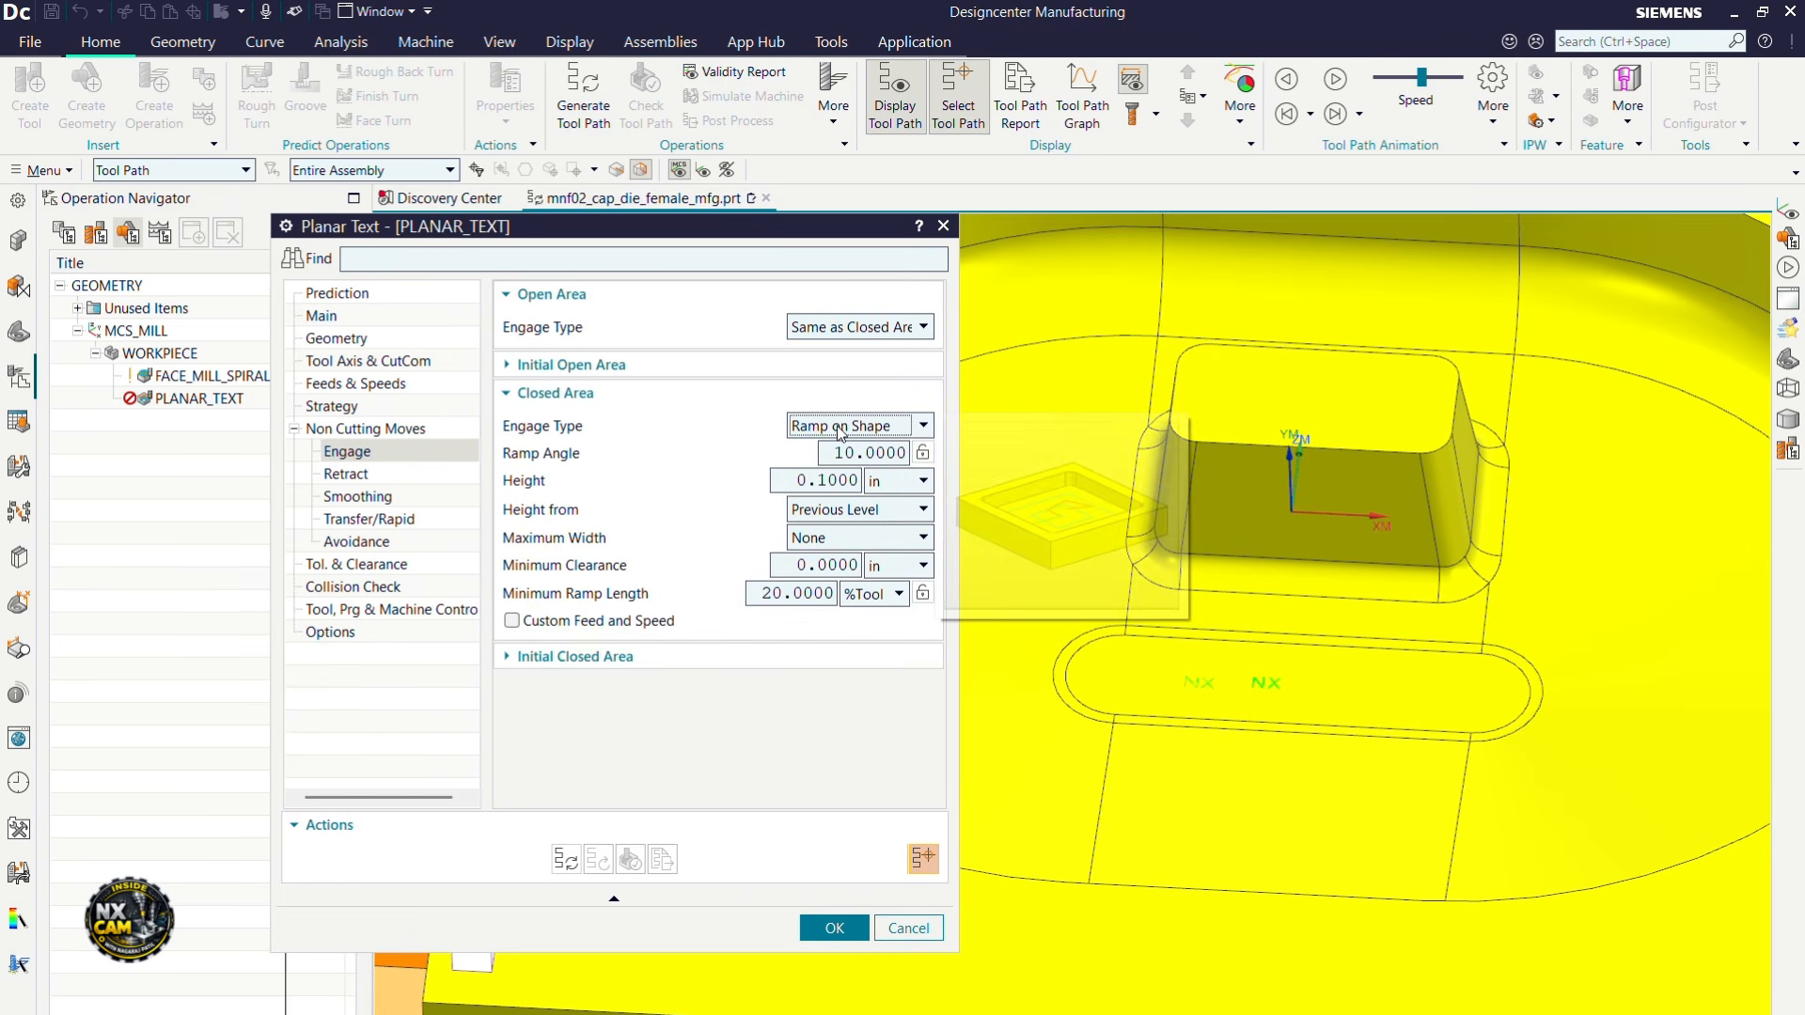
click(839, 326)
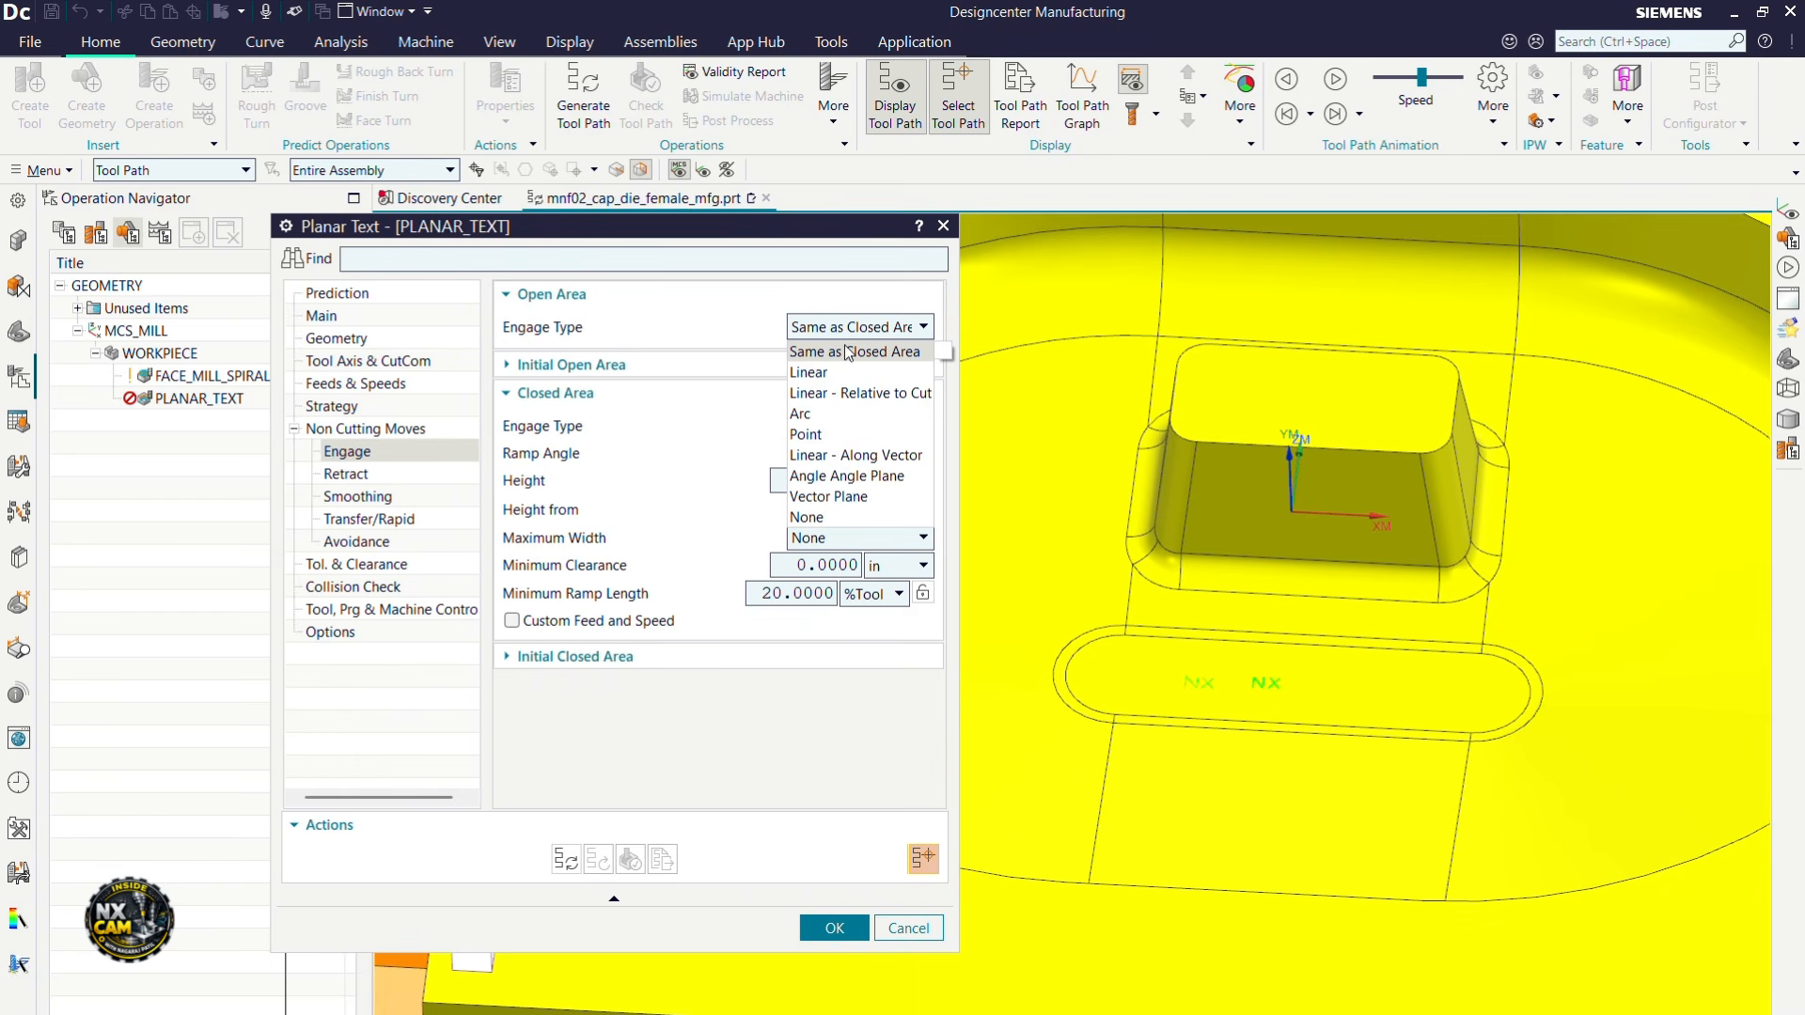
click(849, 351)
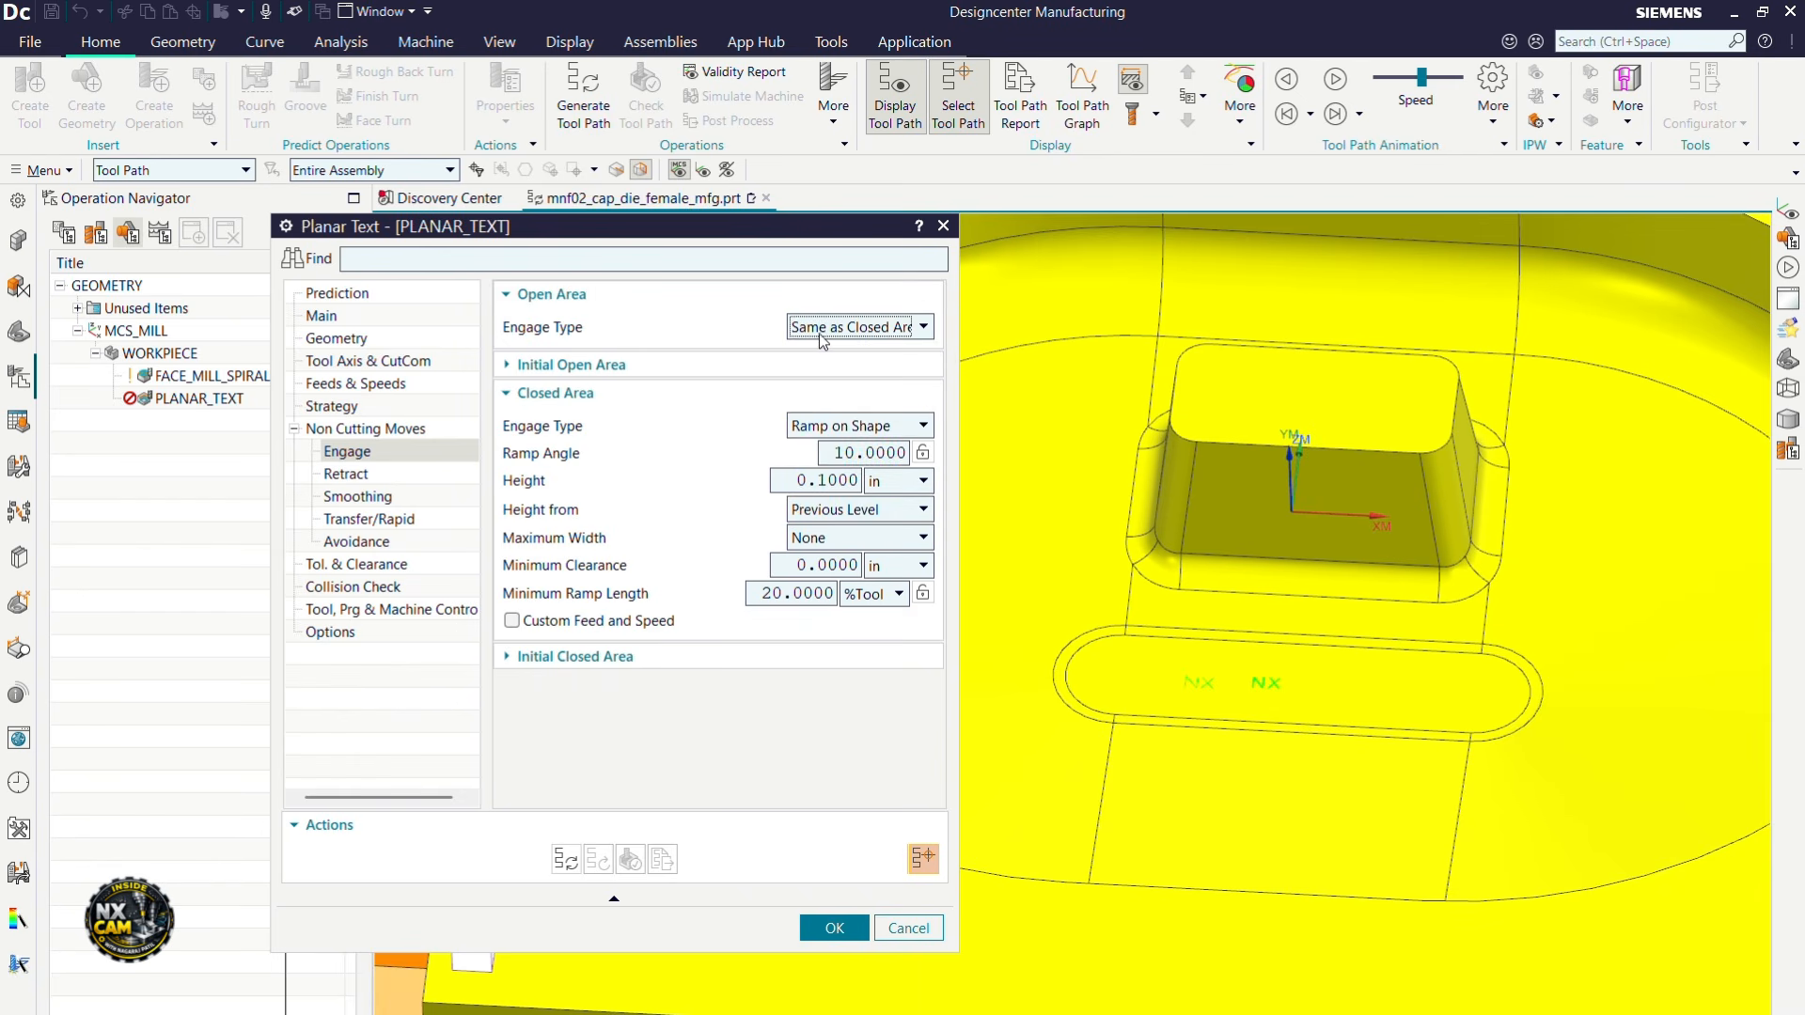
Step: Enable smoothing for both the engage/retract corners and the transfer move corners
click(389, 498)
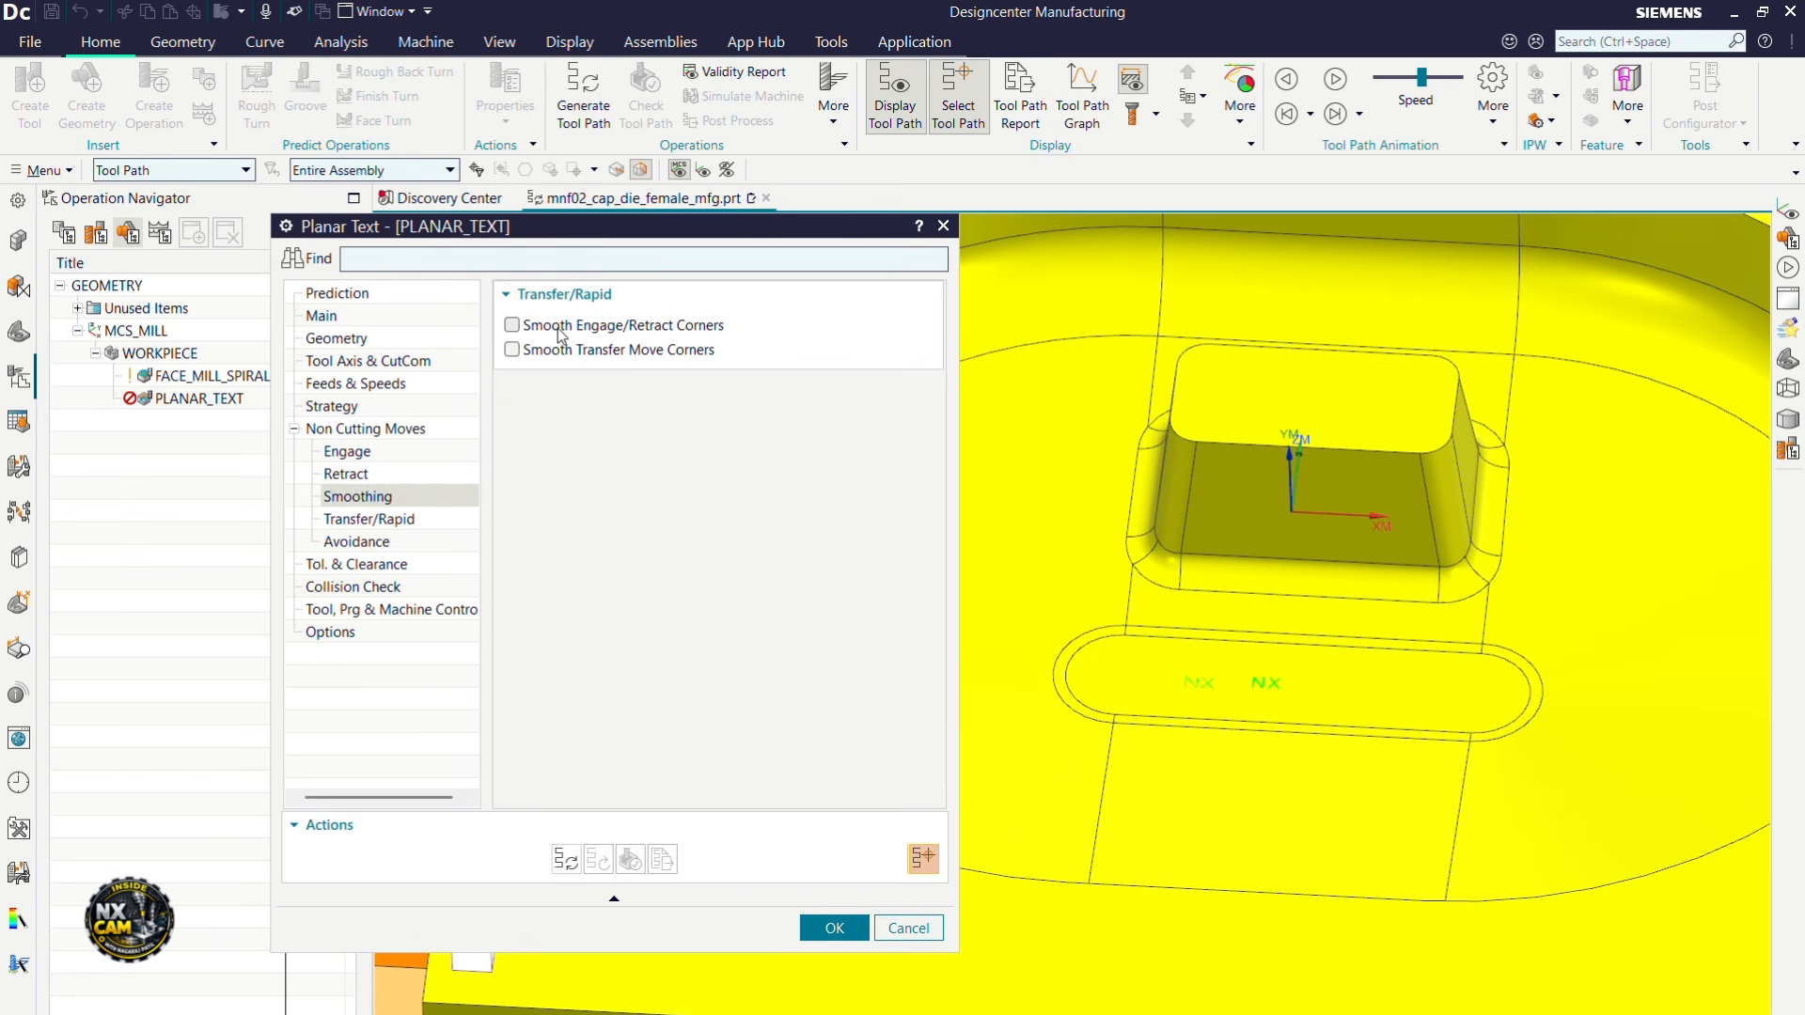
click(559, 329)
click(562, 352)
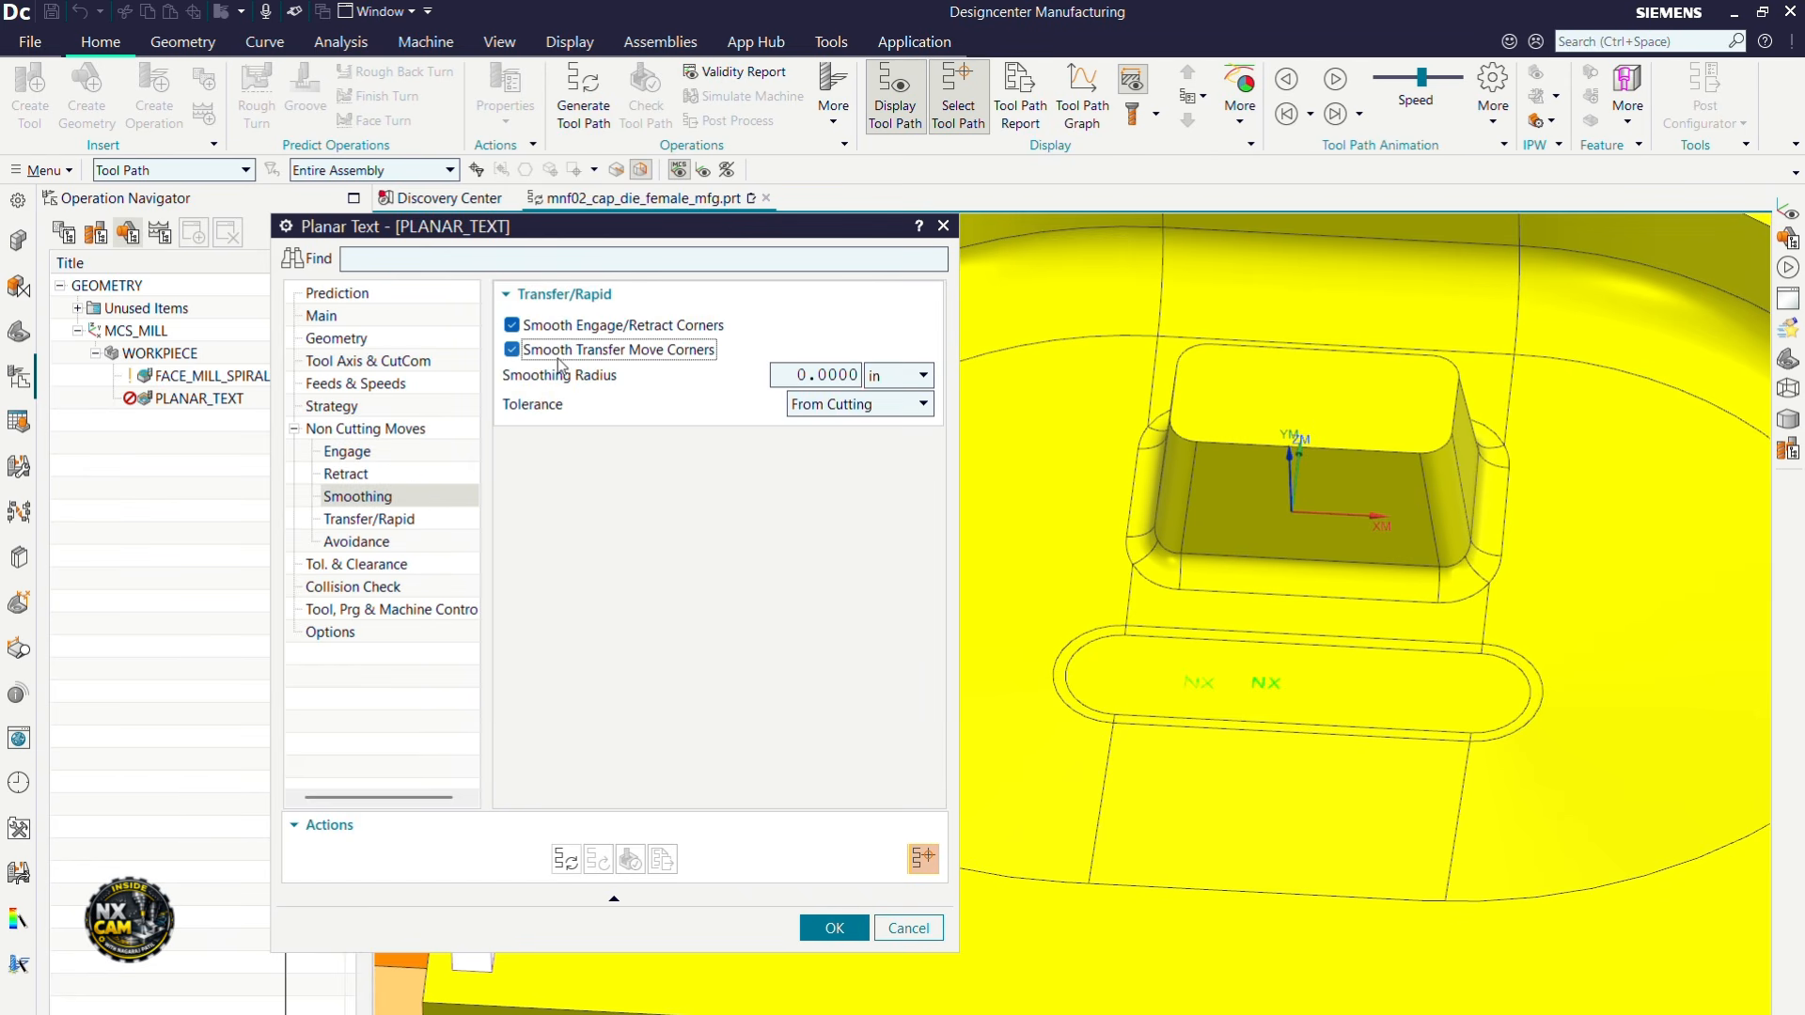
Step: Set the Transfer Type to Previous Plane both between regions and within regions
click(376, 521)
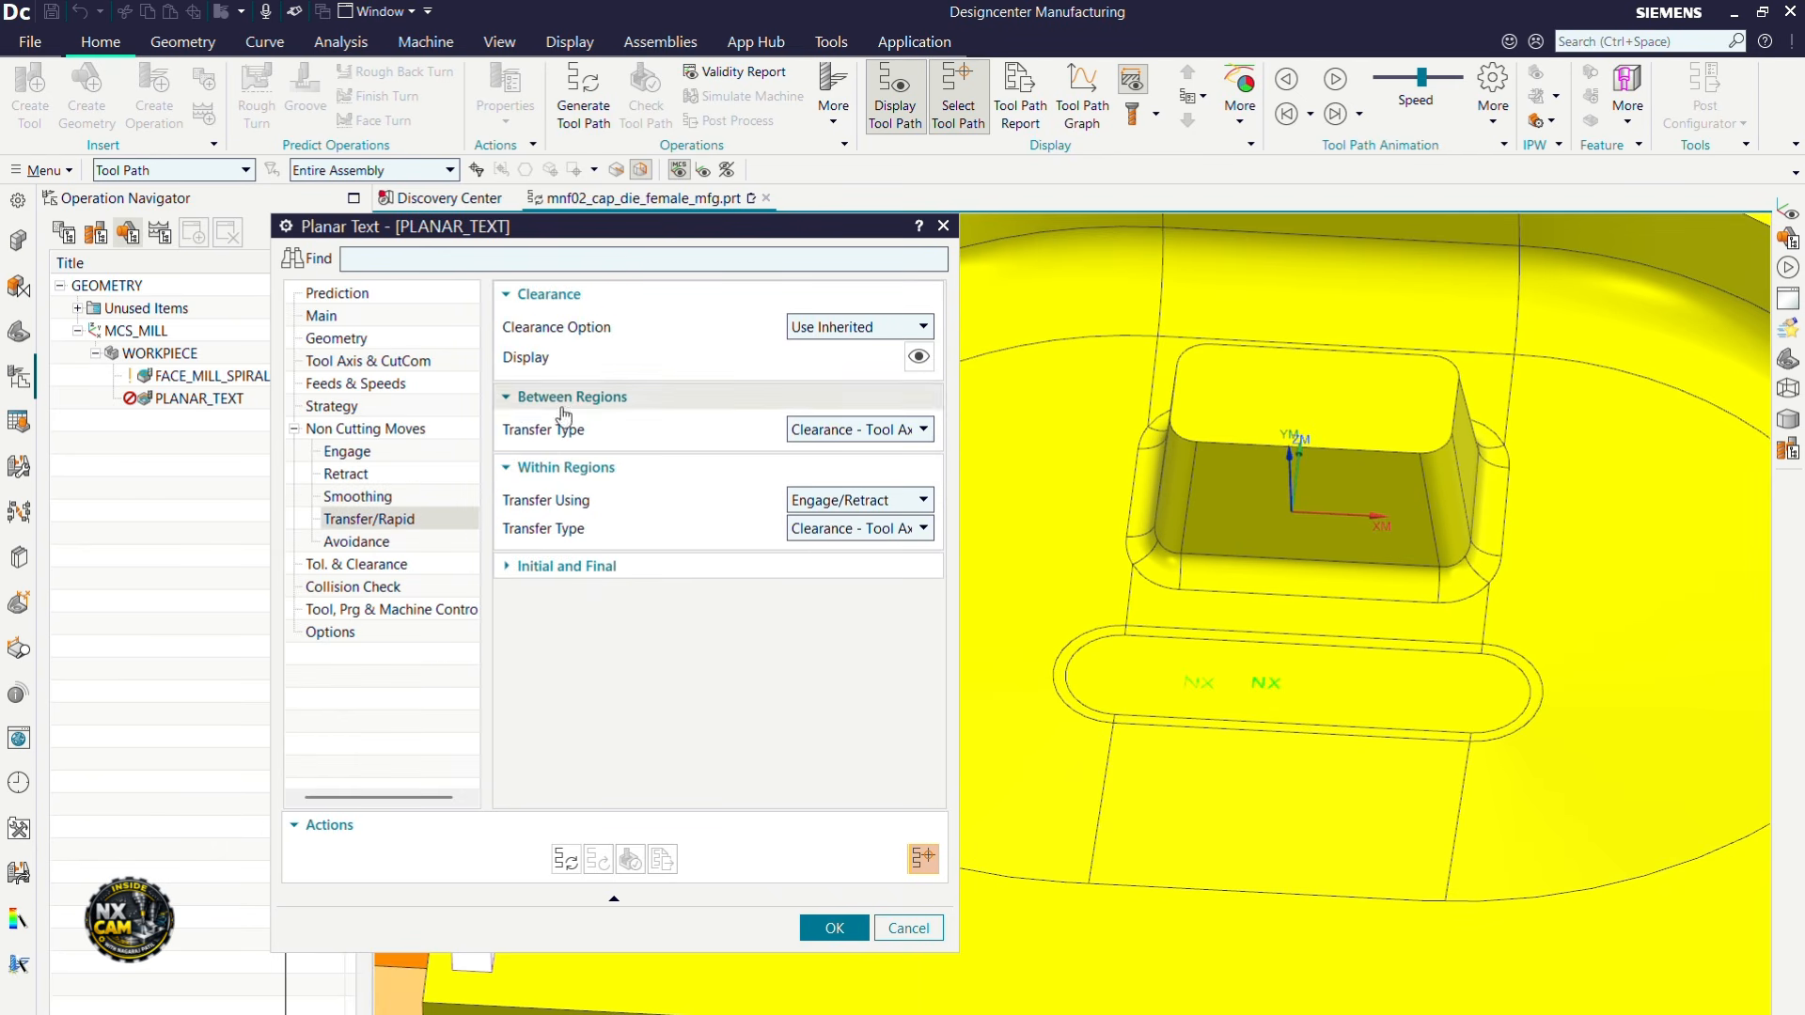
click(888, 431)
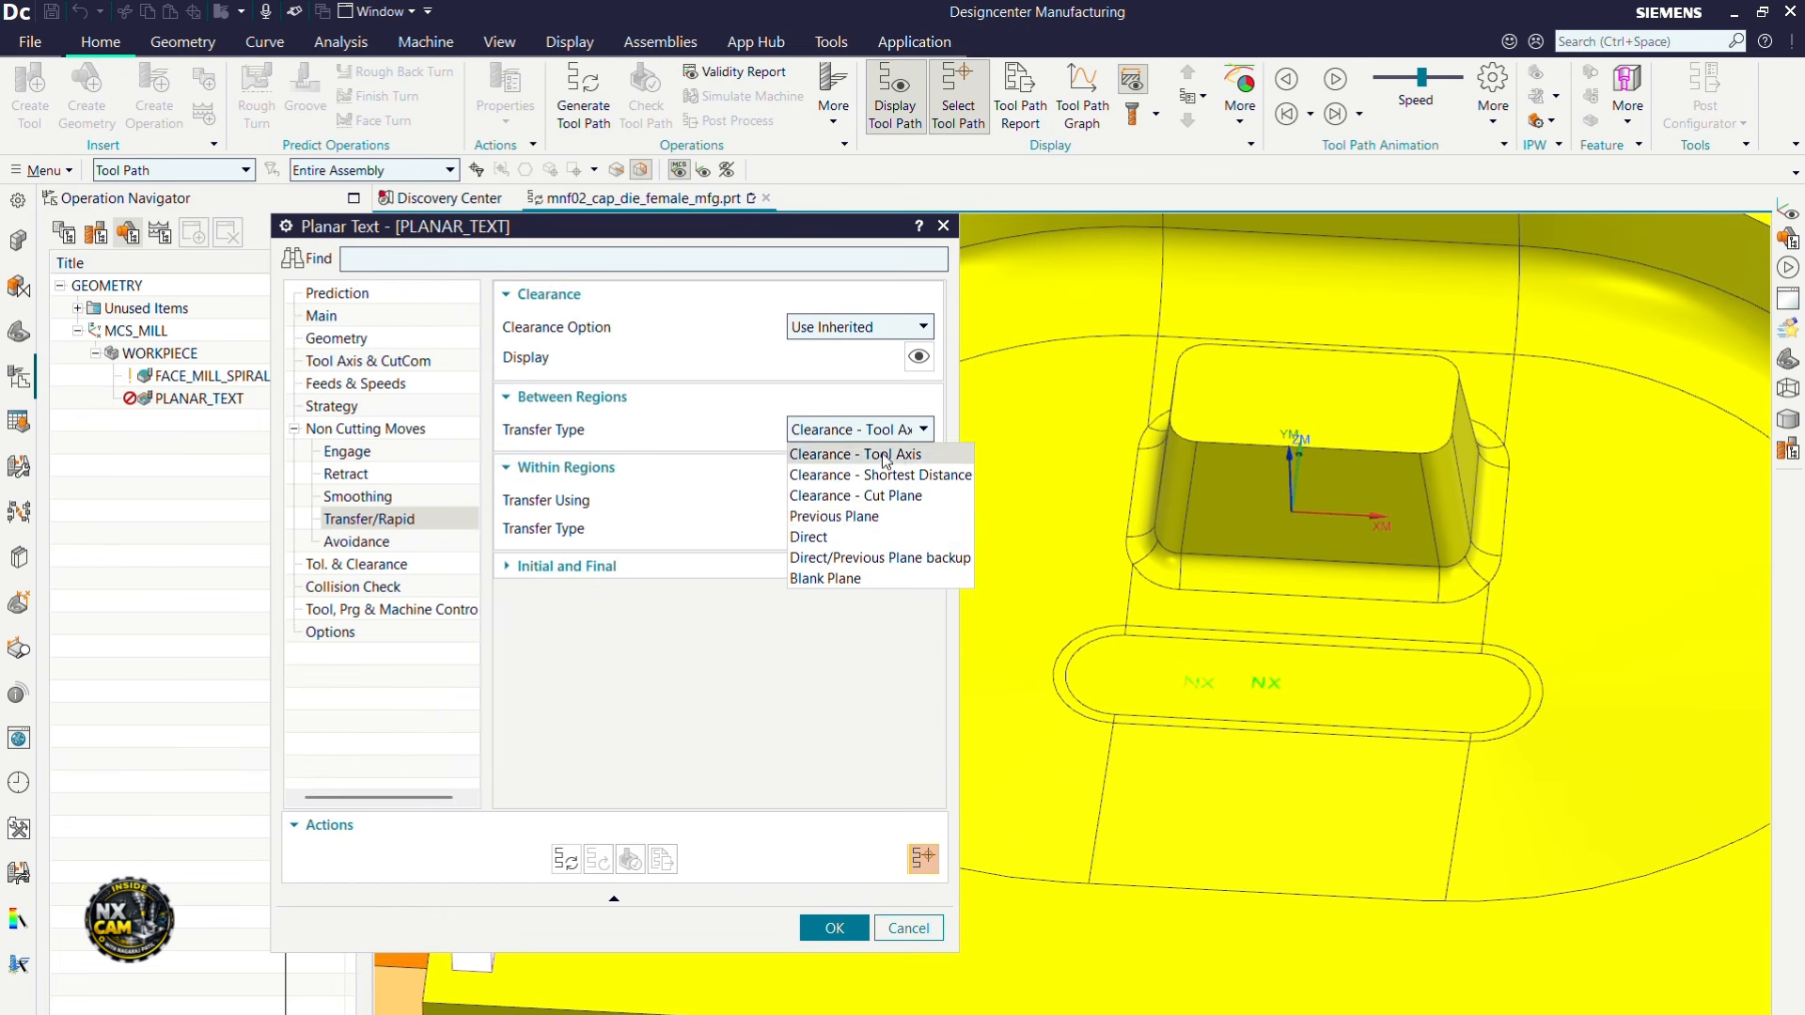
click(850, 516)
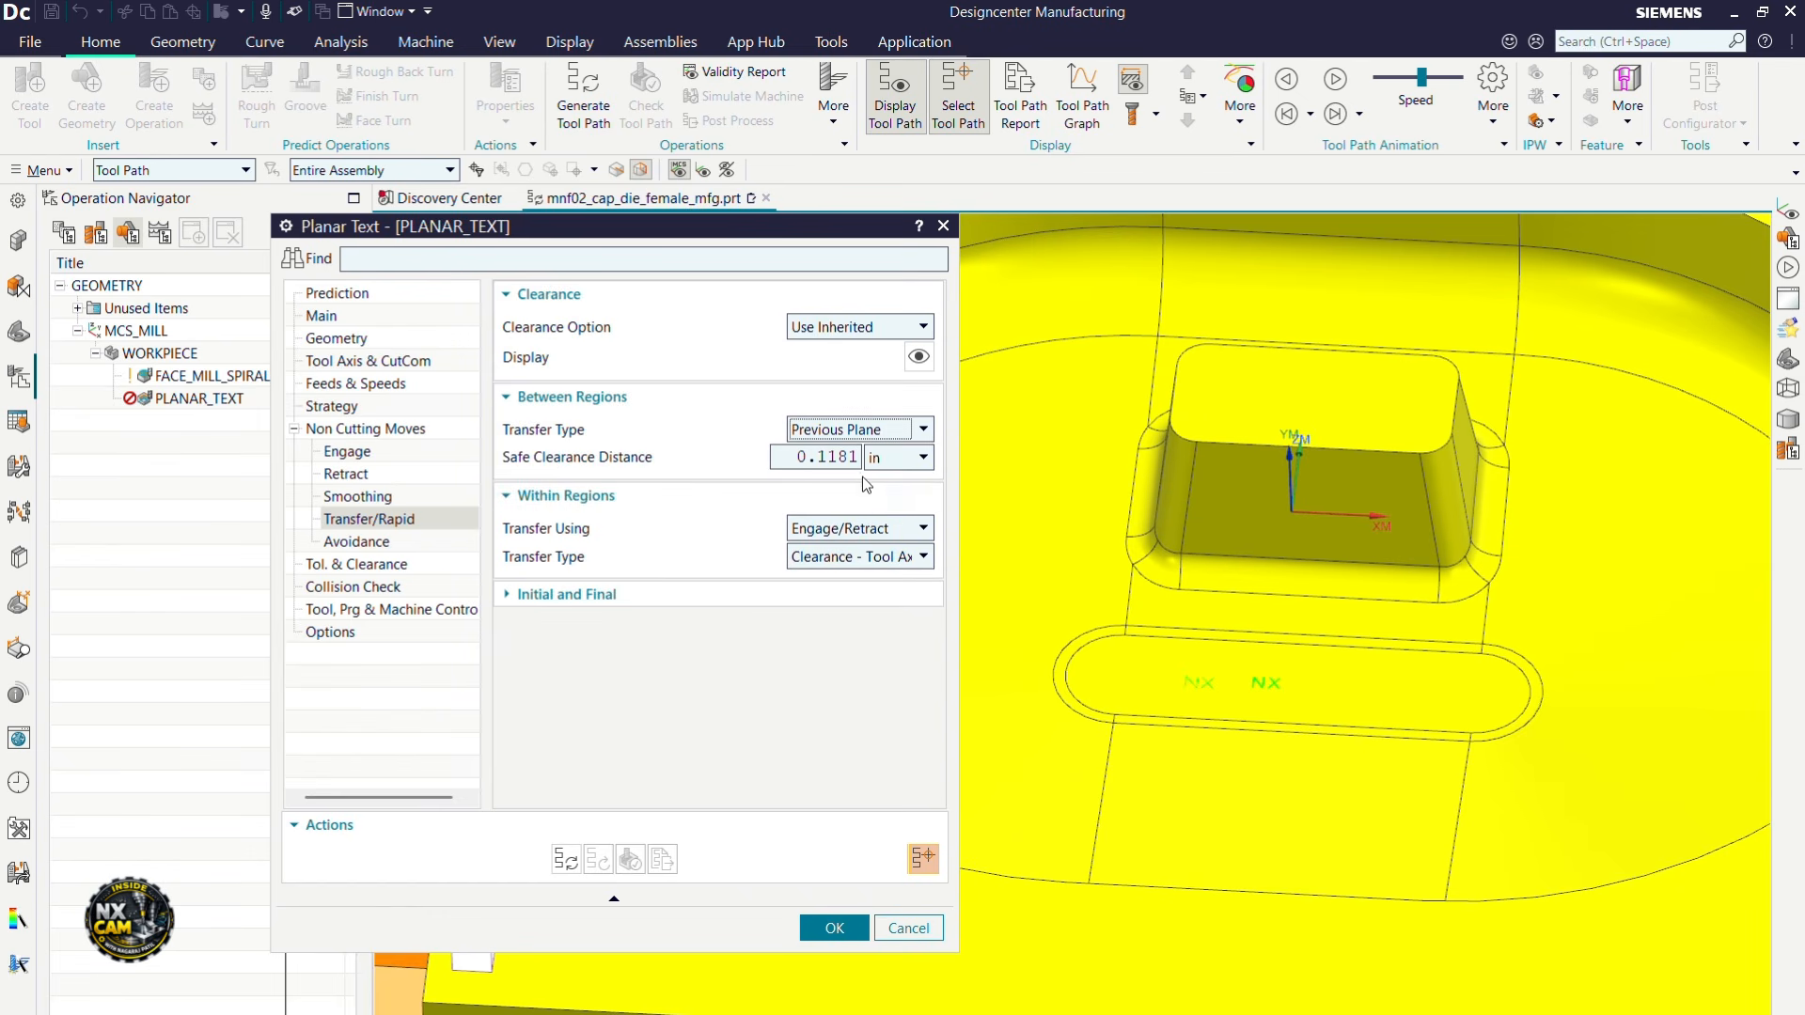
click(859, 559)
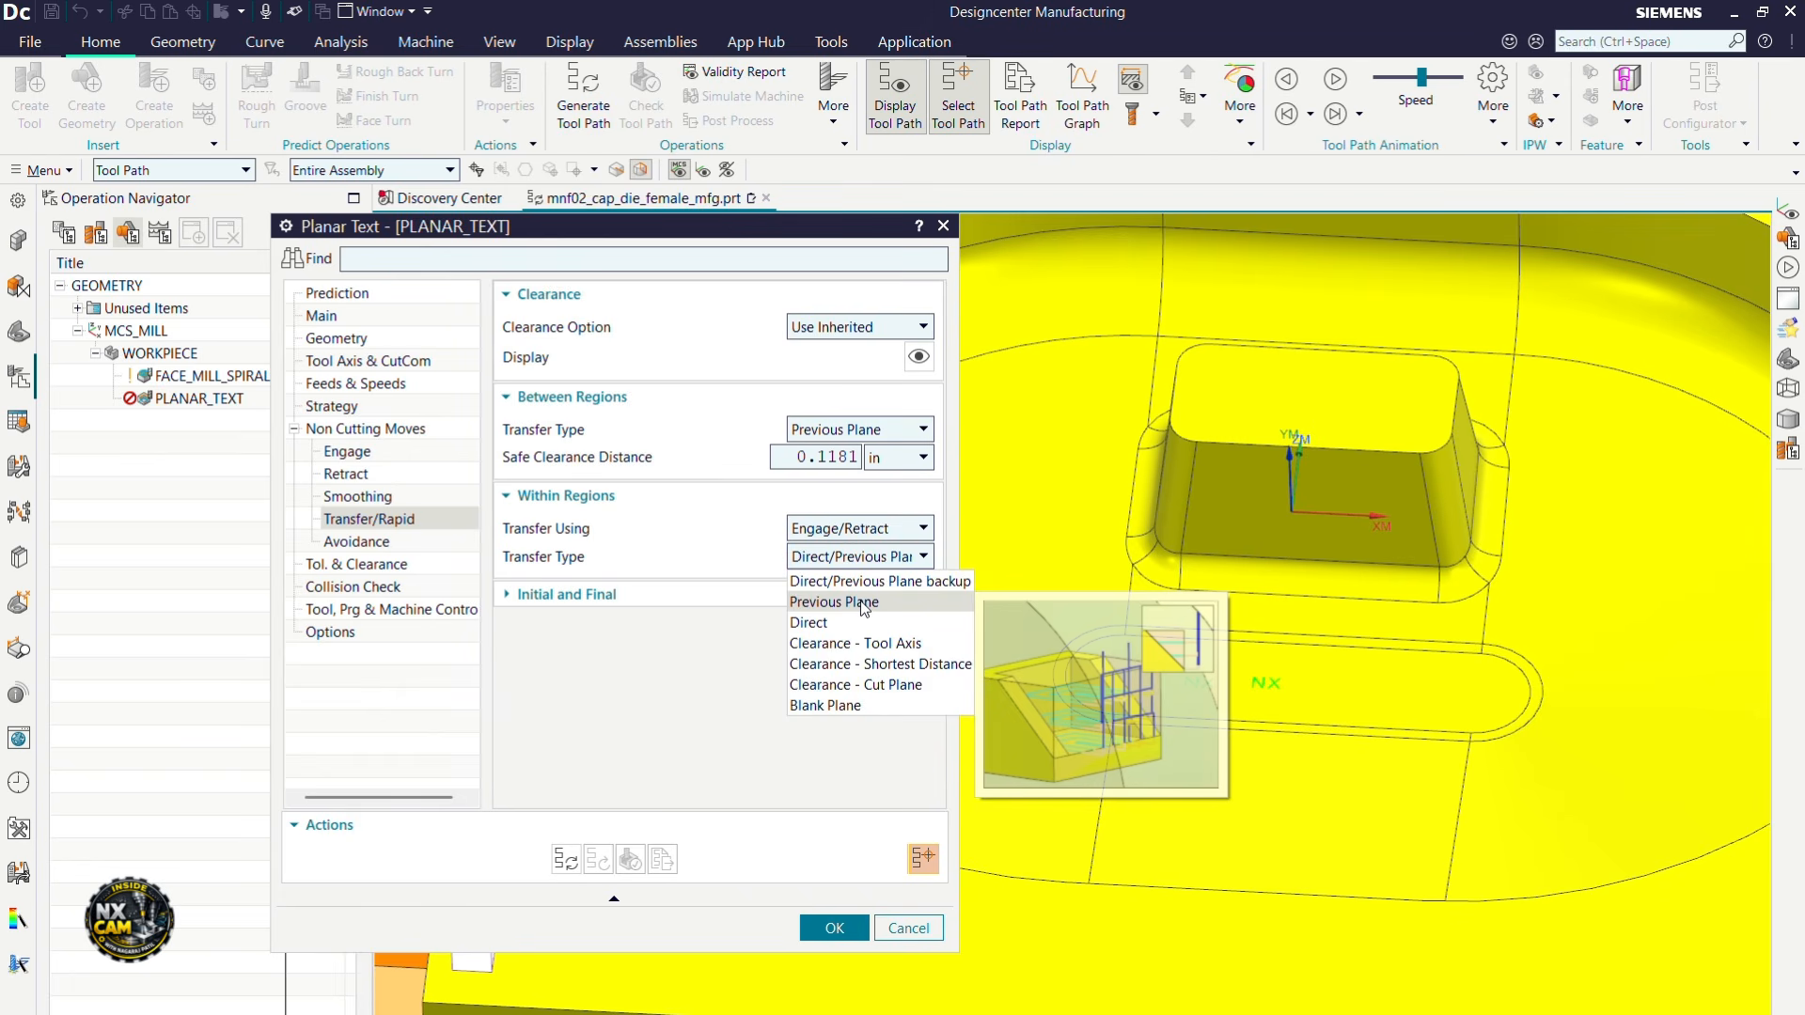
click(863, 606)
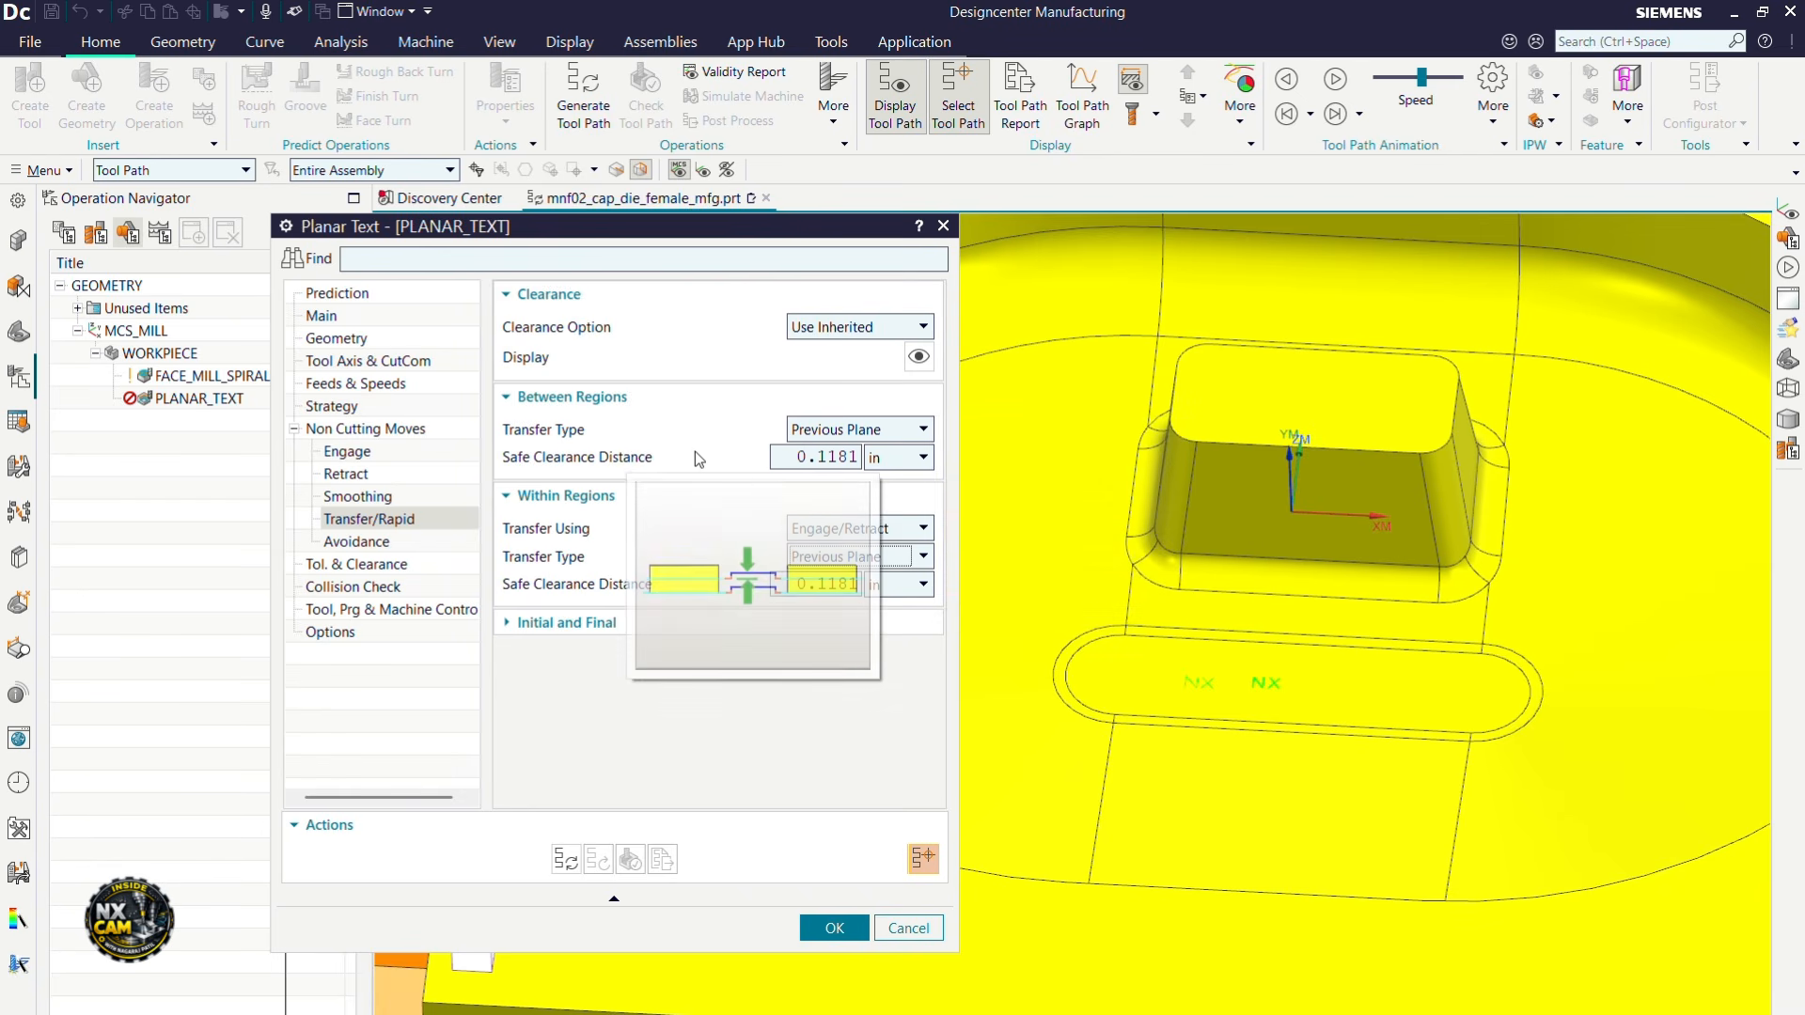
mouse_move(864, 434)
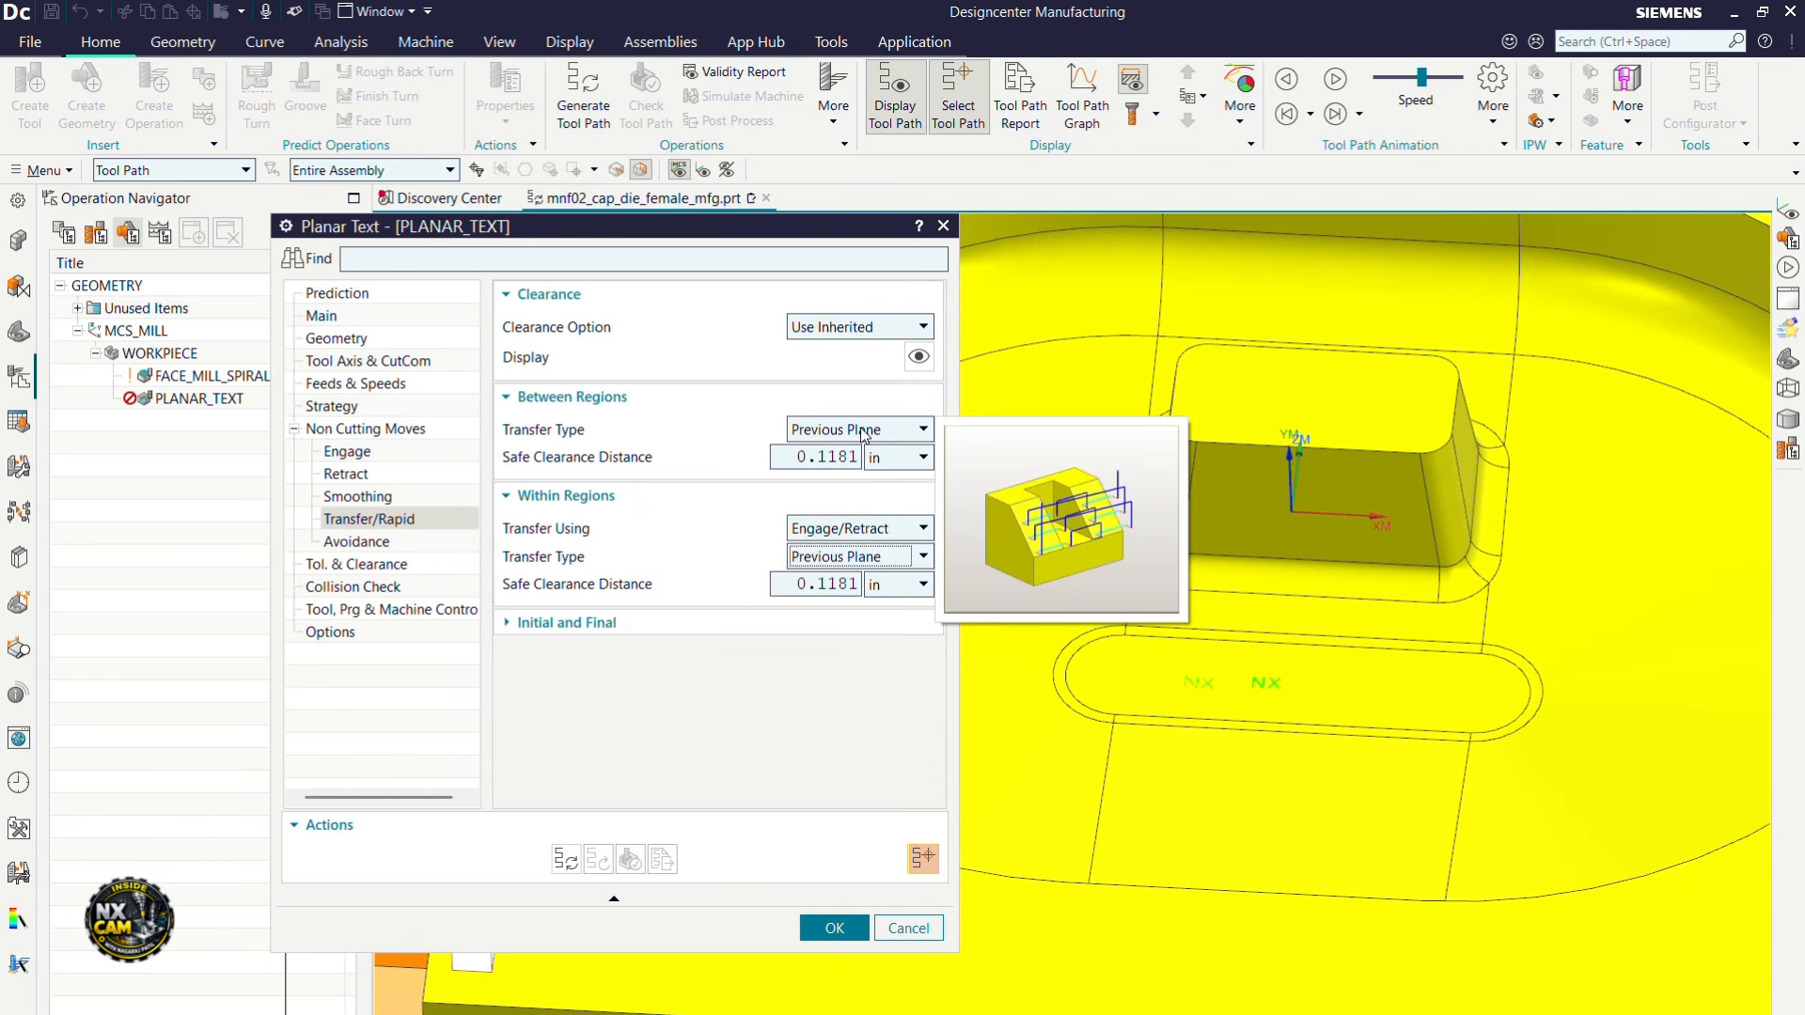
click(863, 435)
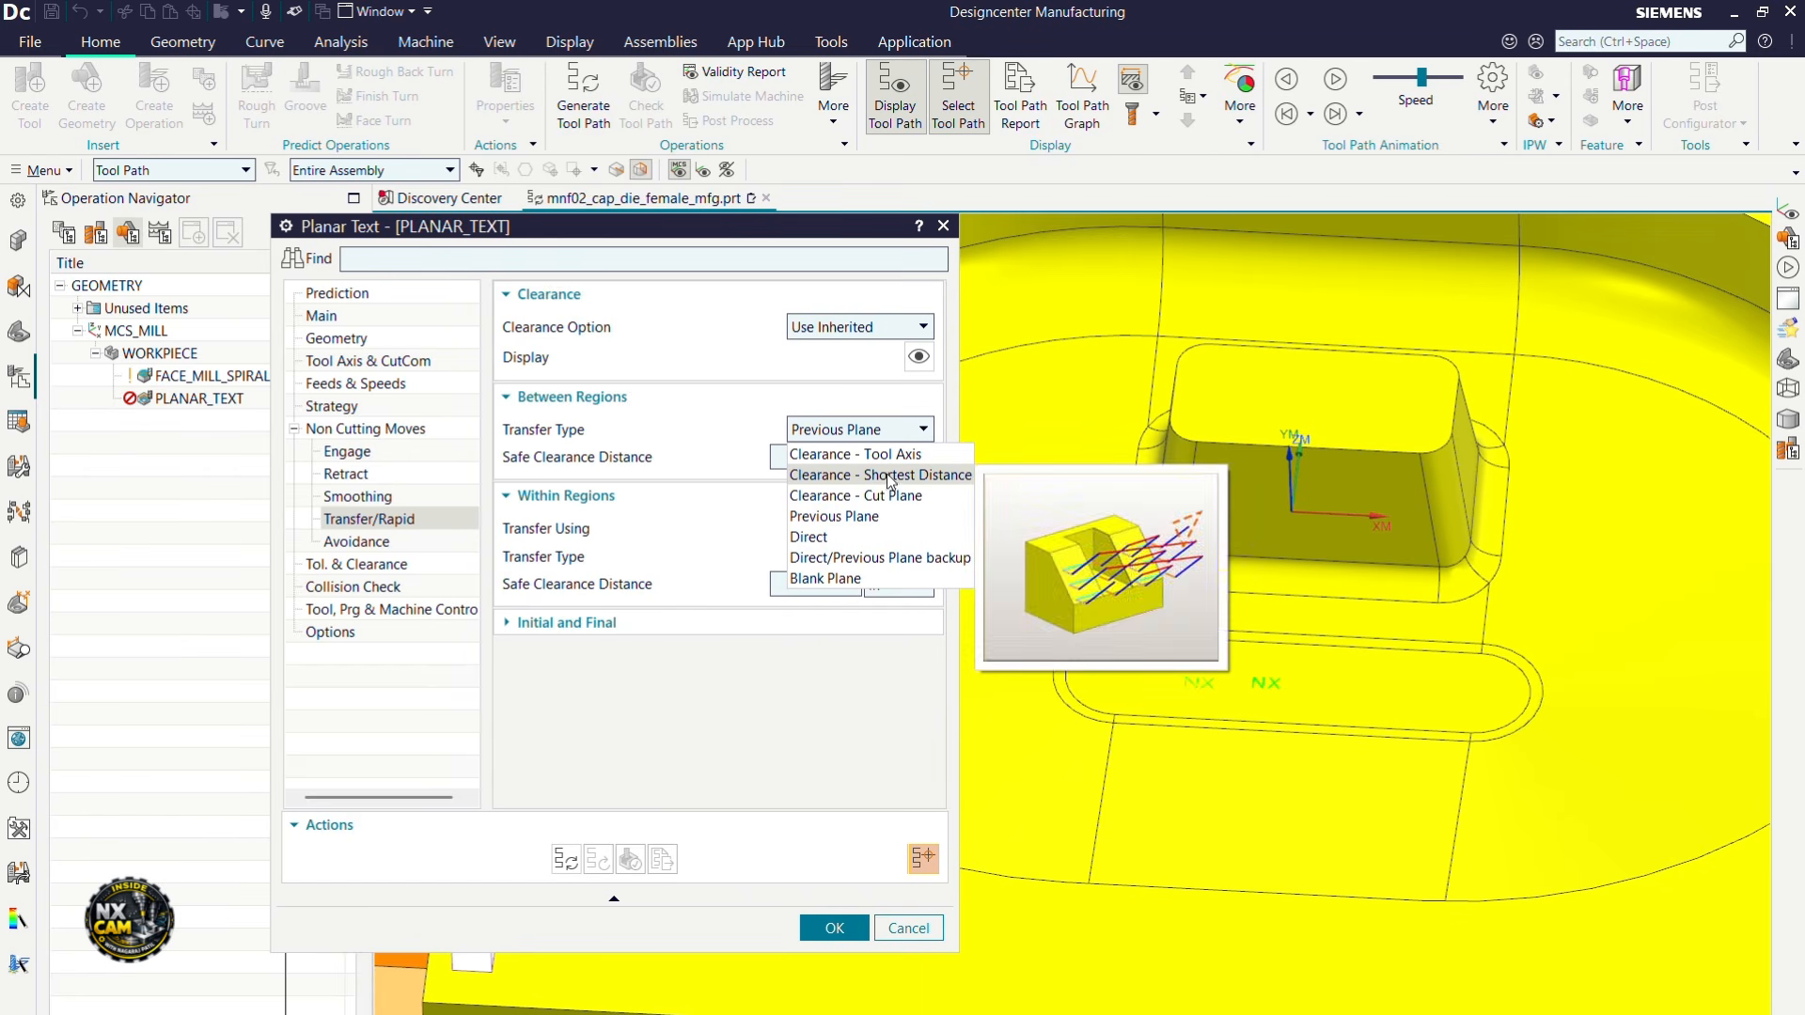
mouse_move(890, 458)
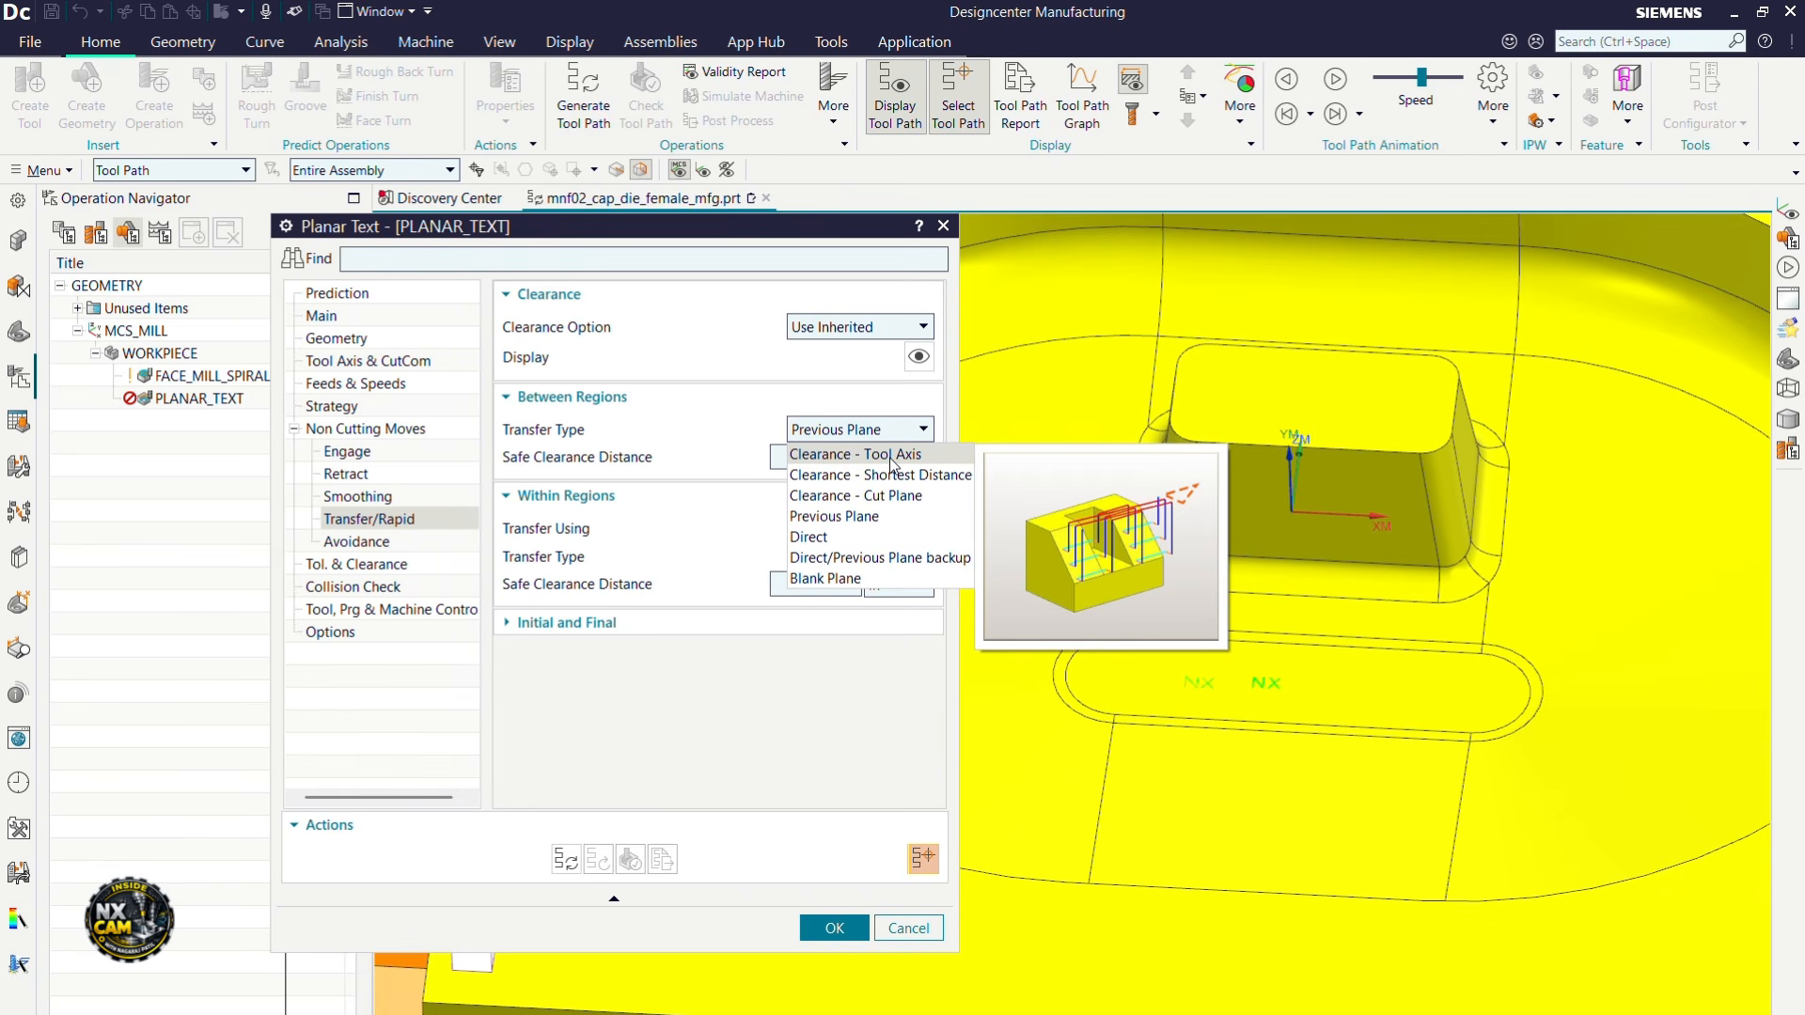
click(866, 527)
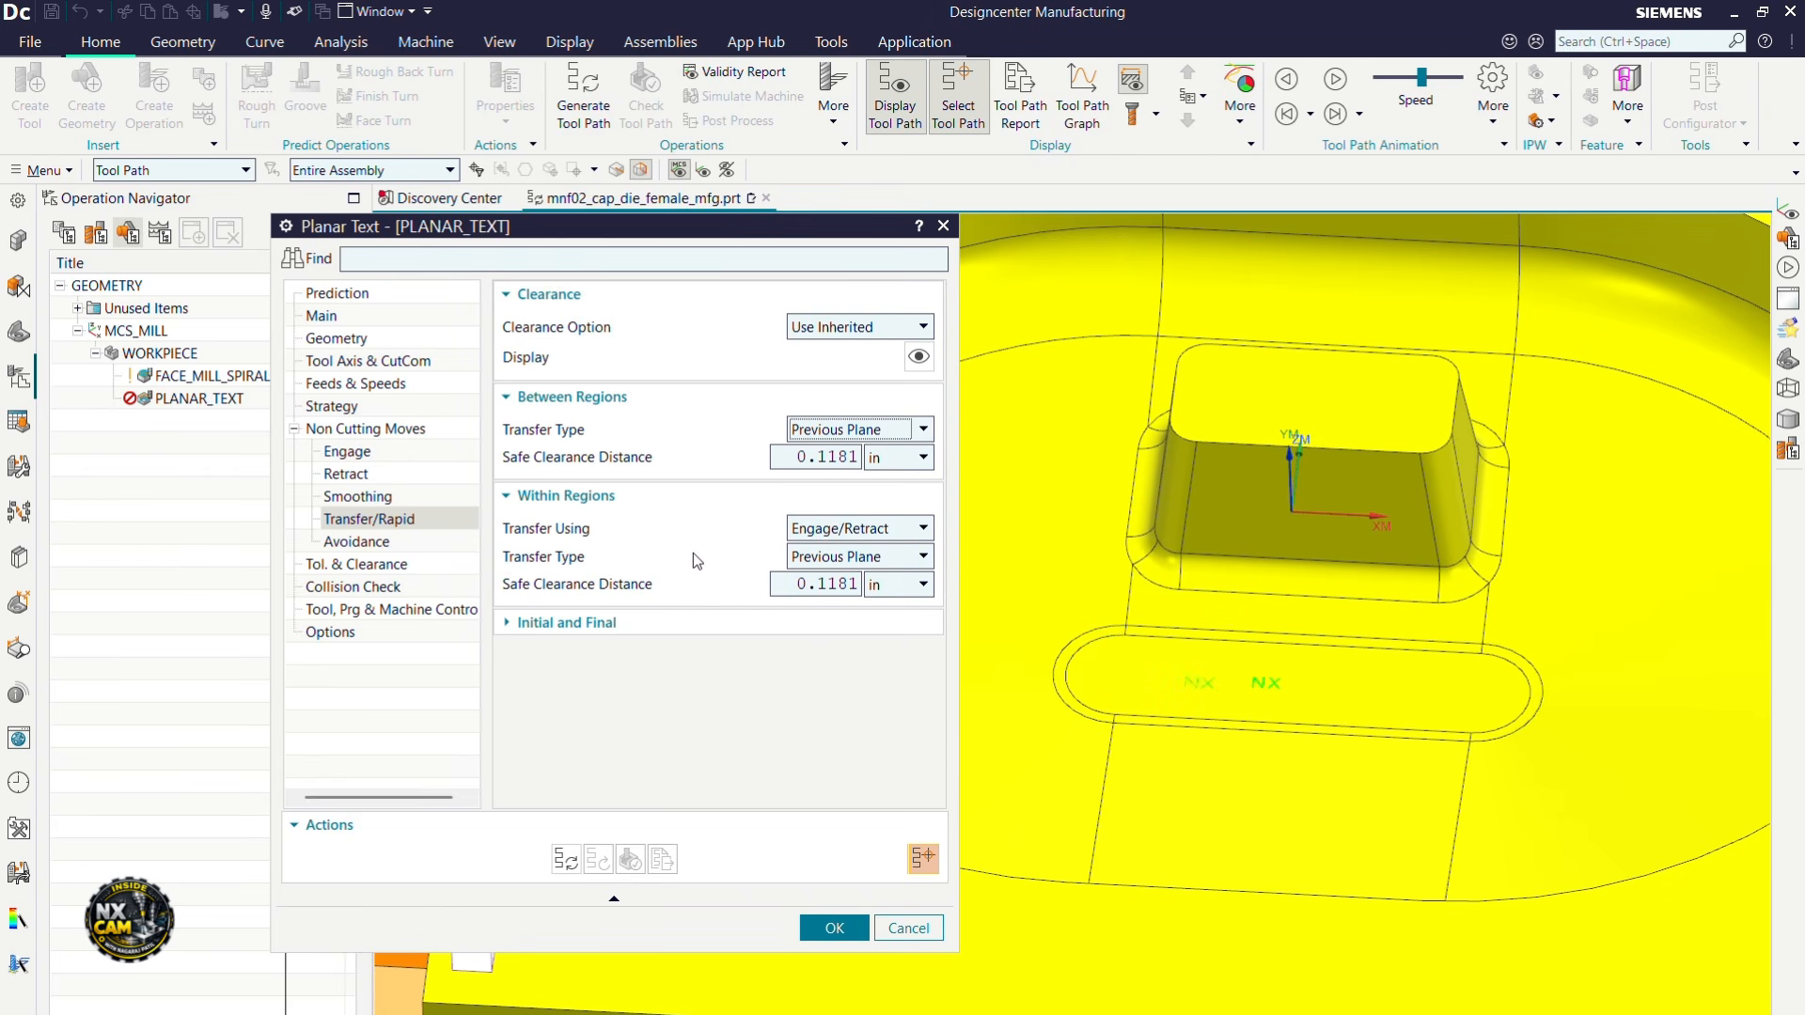
mouse_move(622, 460)
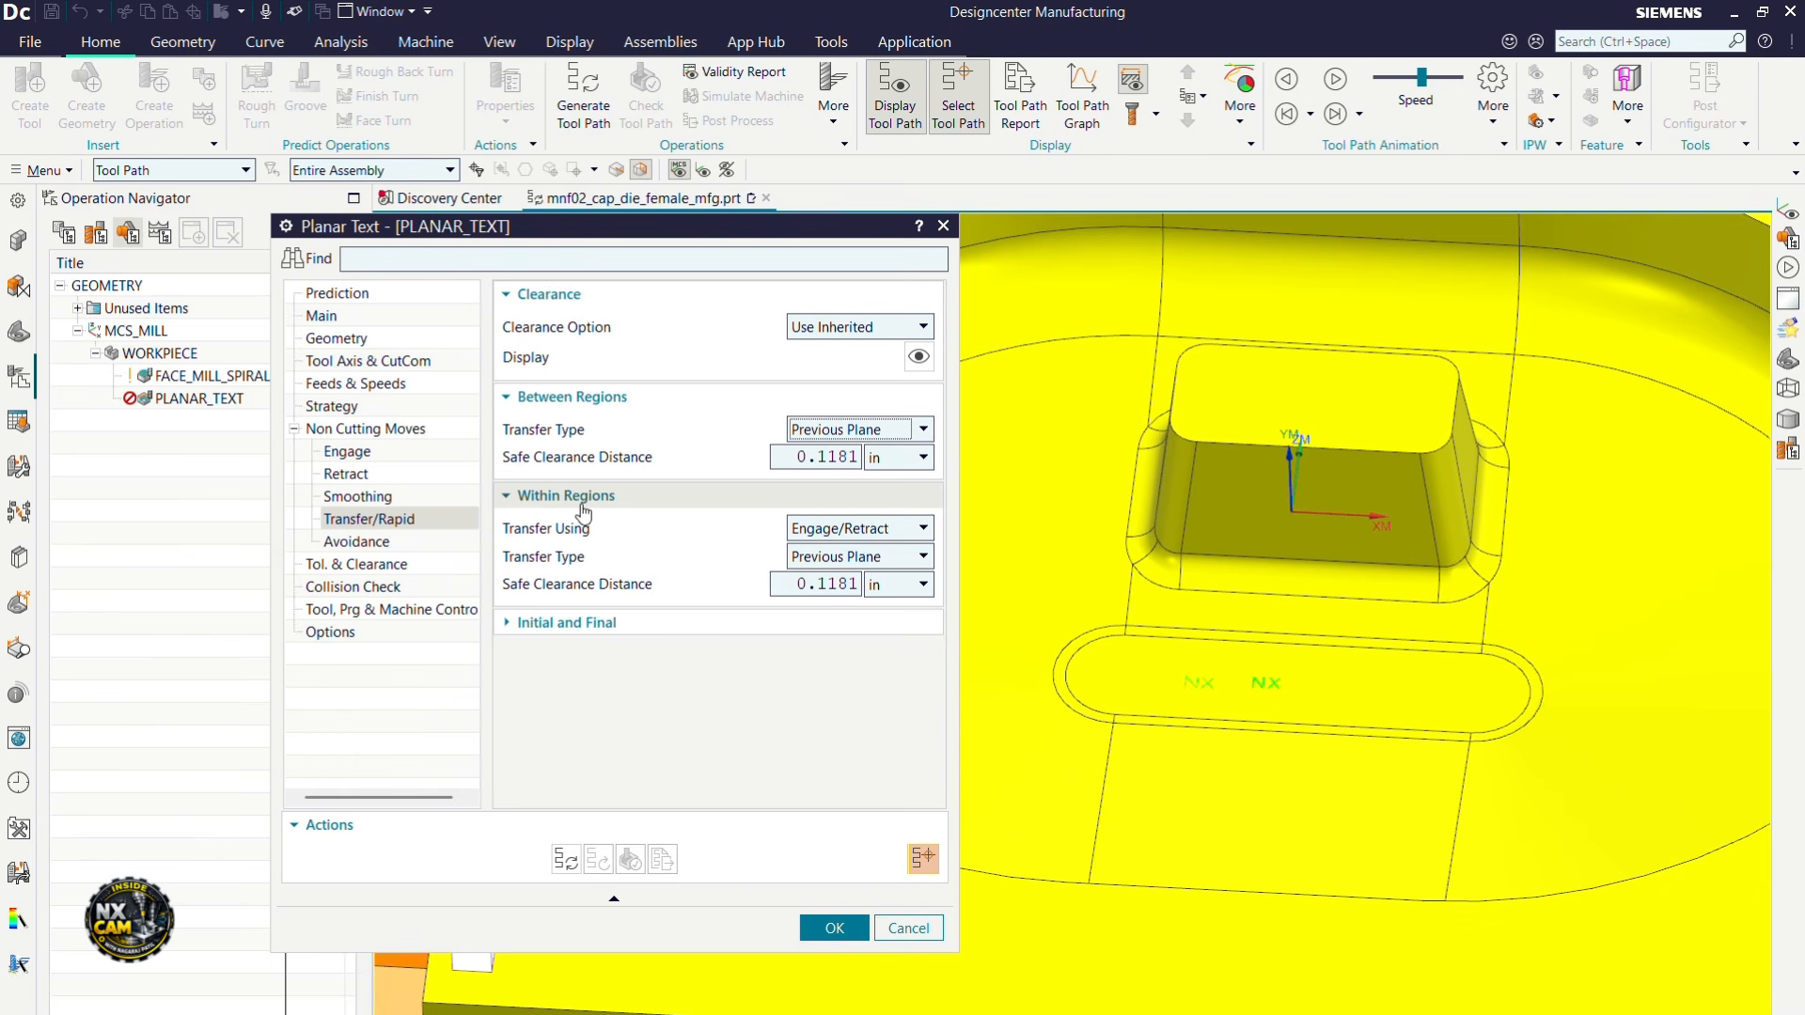
mouse_move(616, 590)
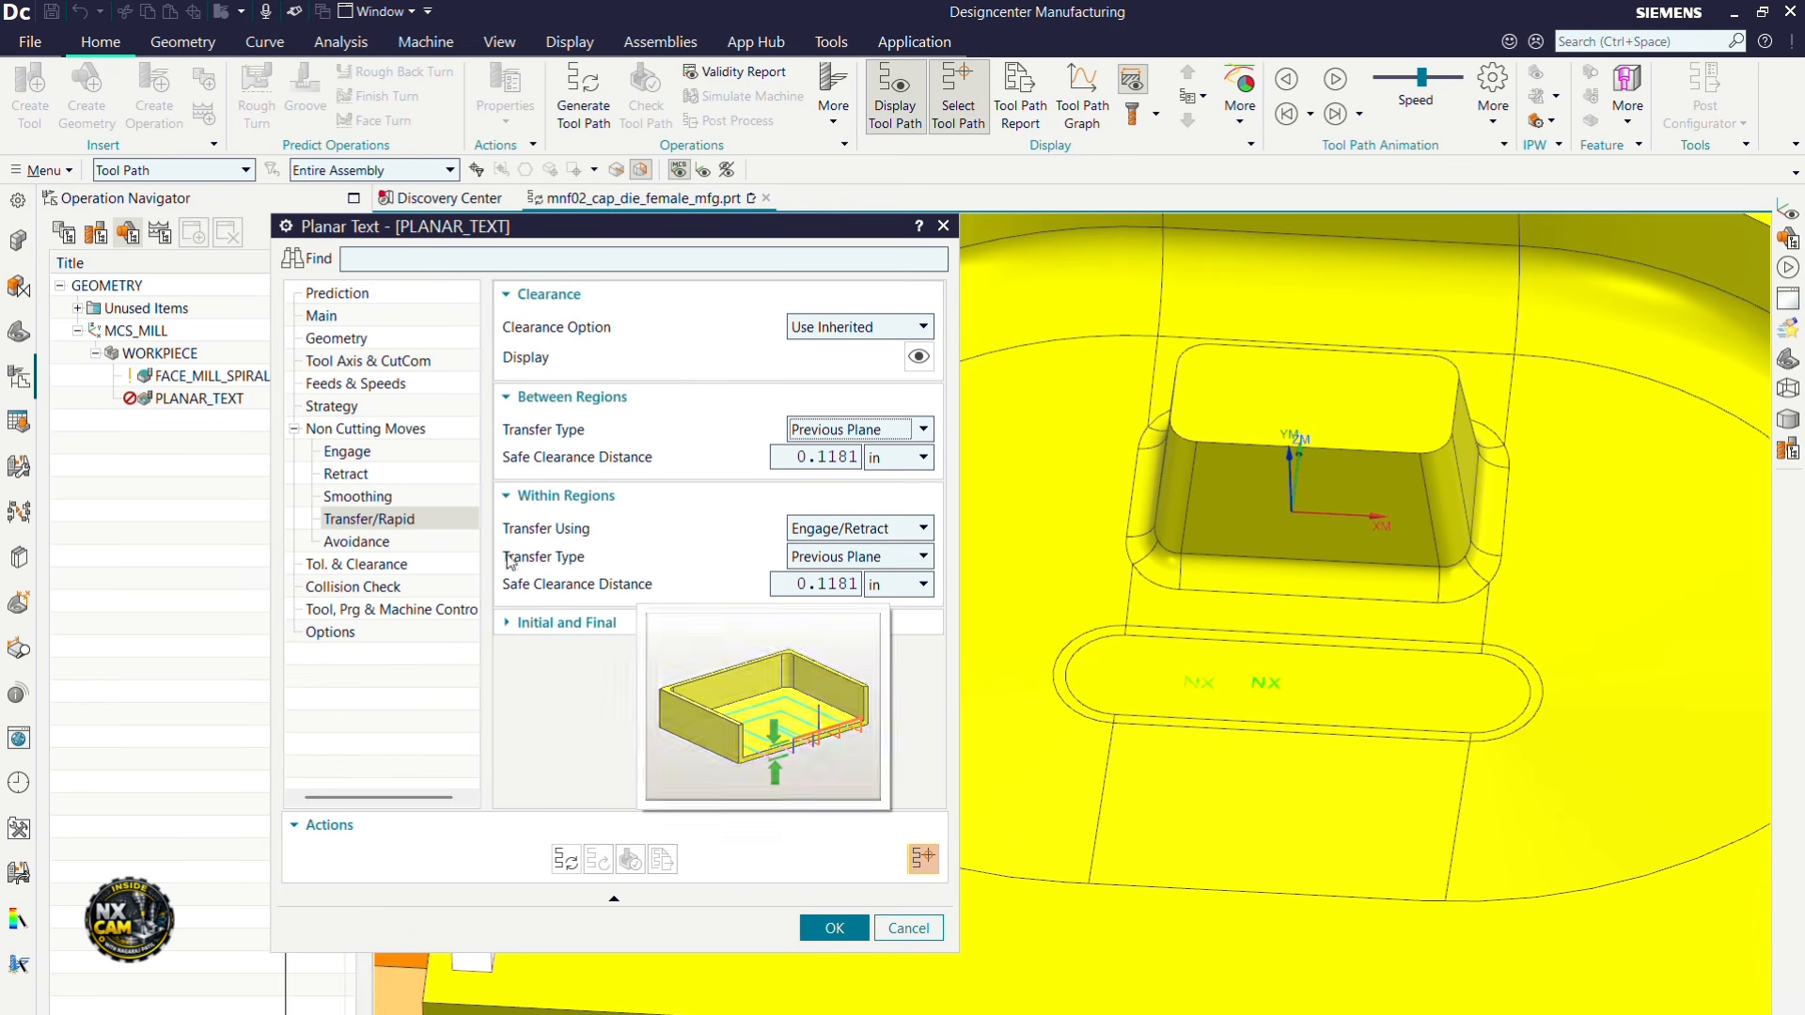
Step: Generate the Planar Text tool path with the check for non-cutting collisions on, and accept the operation
click(383, 588)
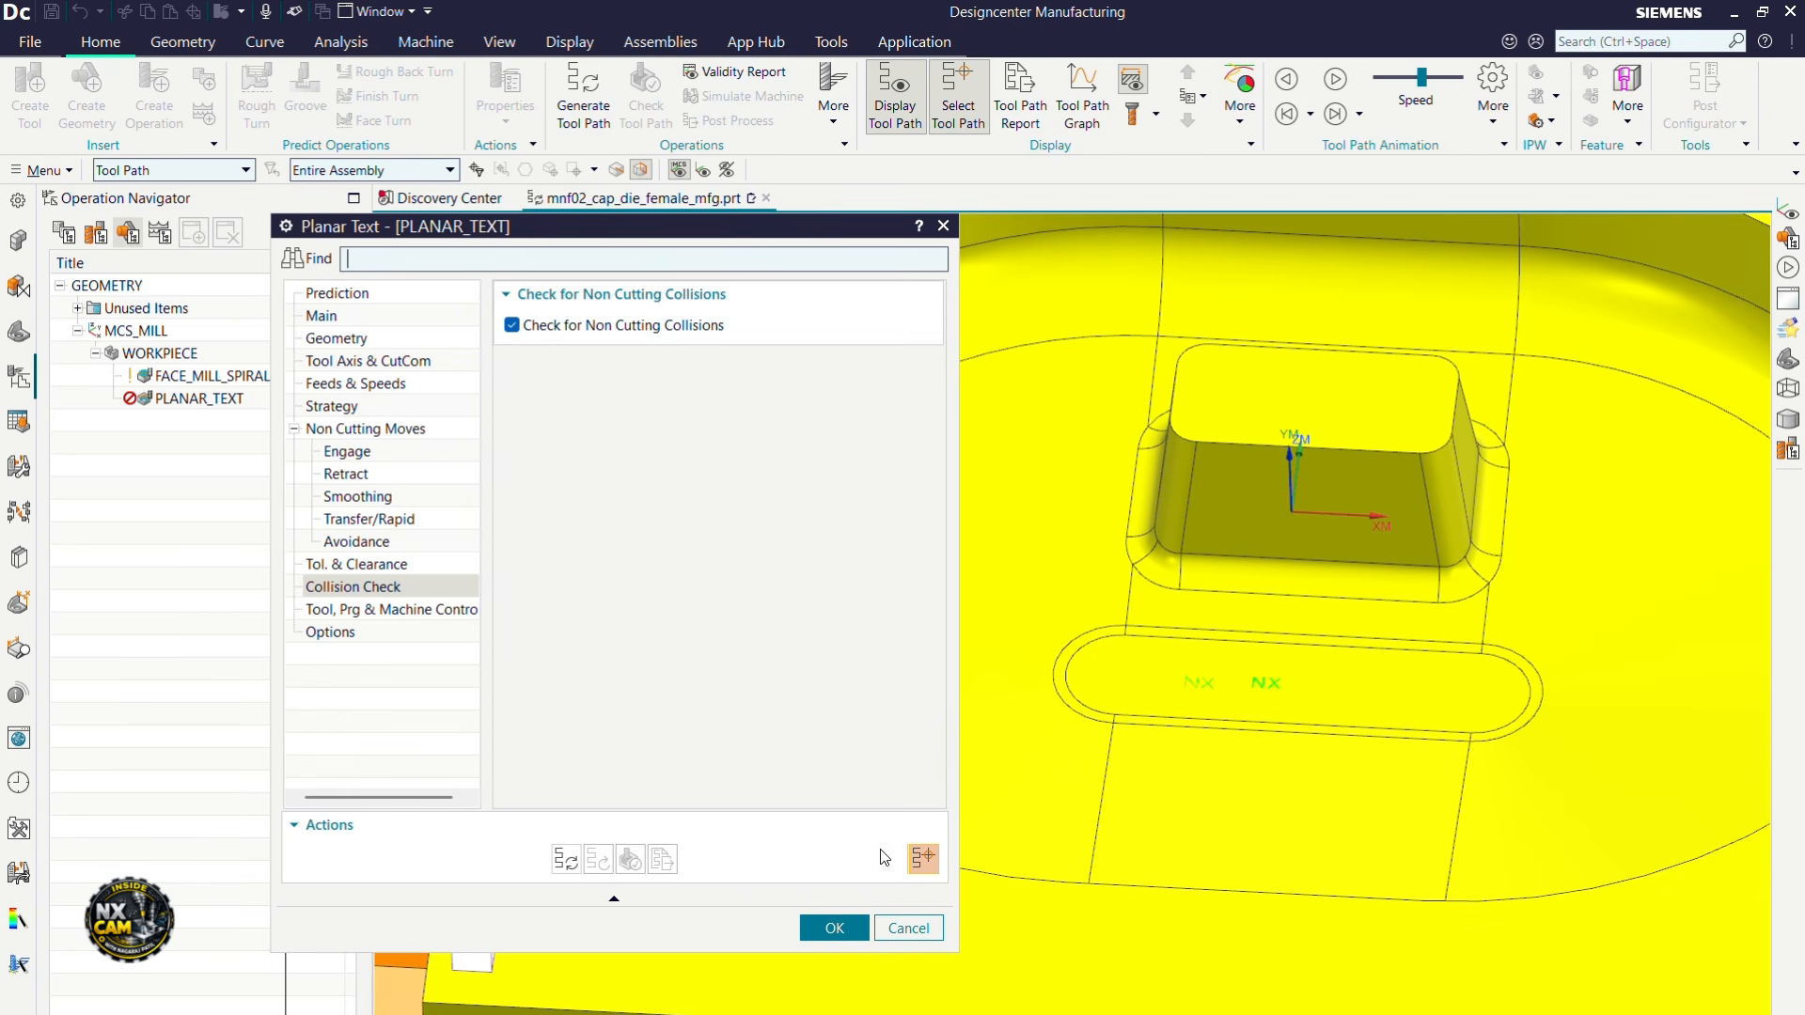
click(923, 860)
click(569, 861)
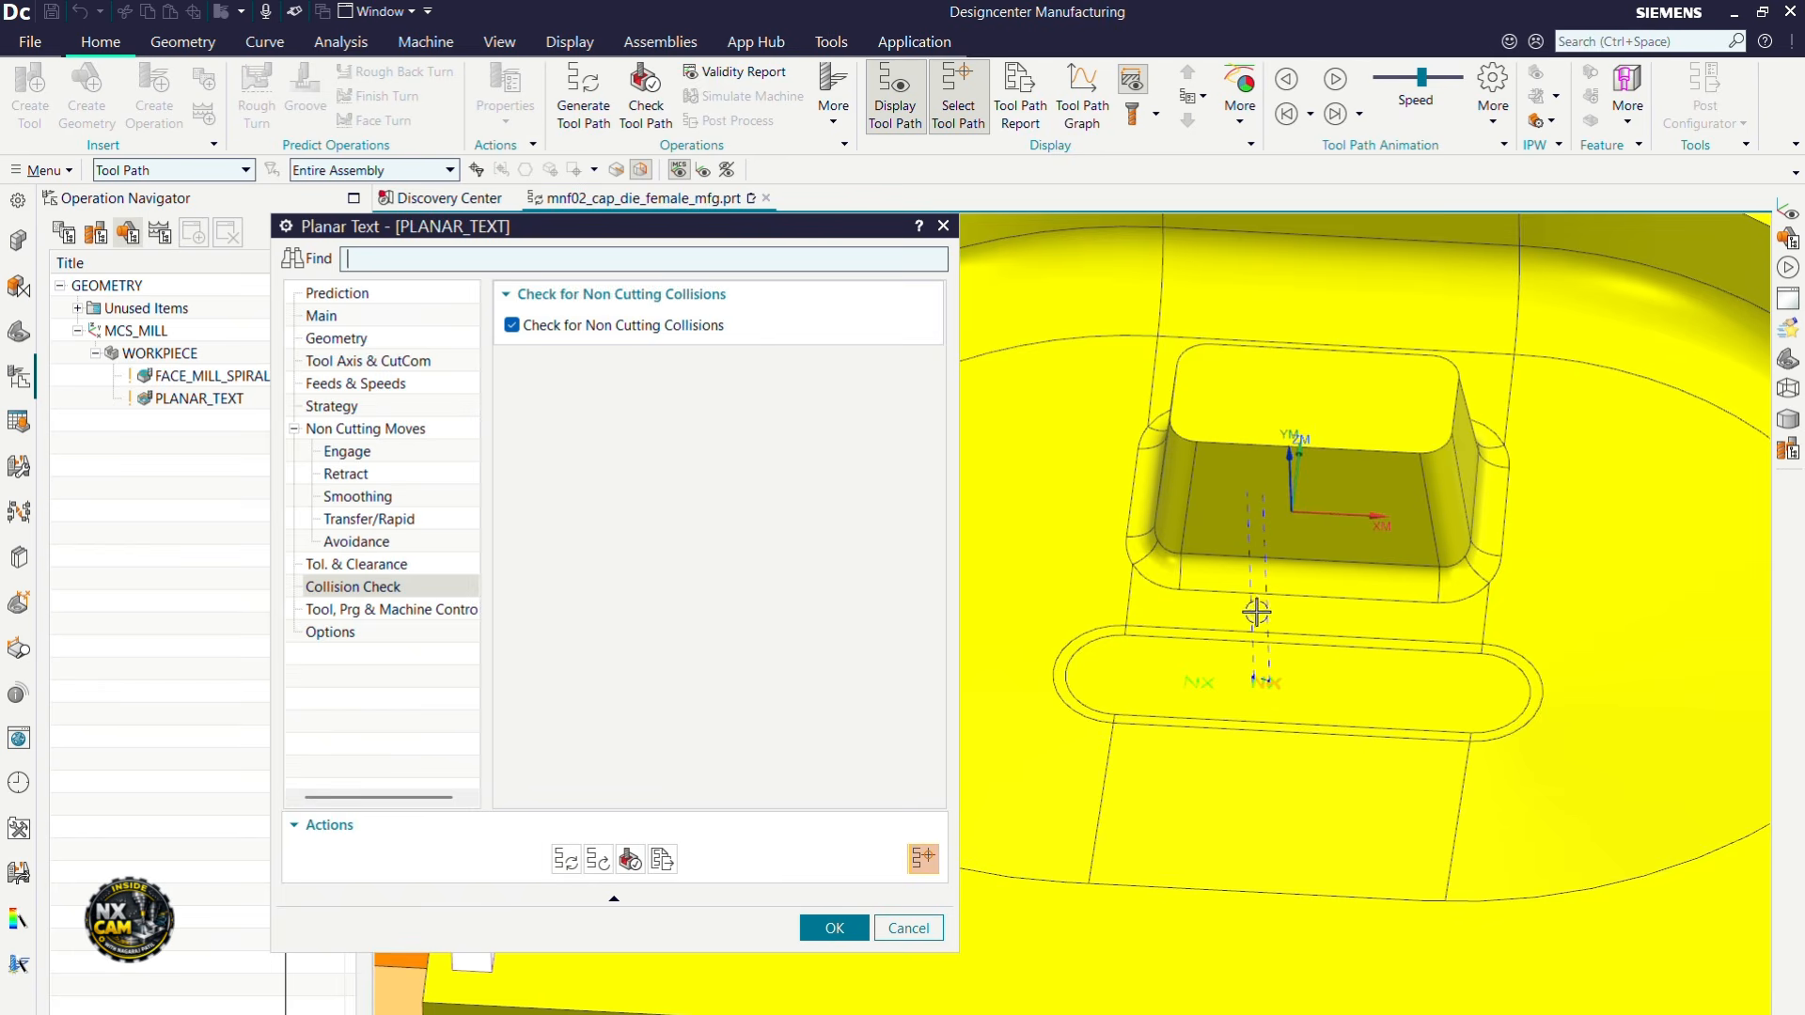
scroll(1228, 596, up, 5)
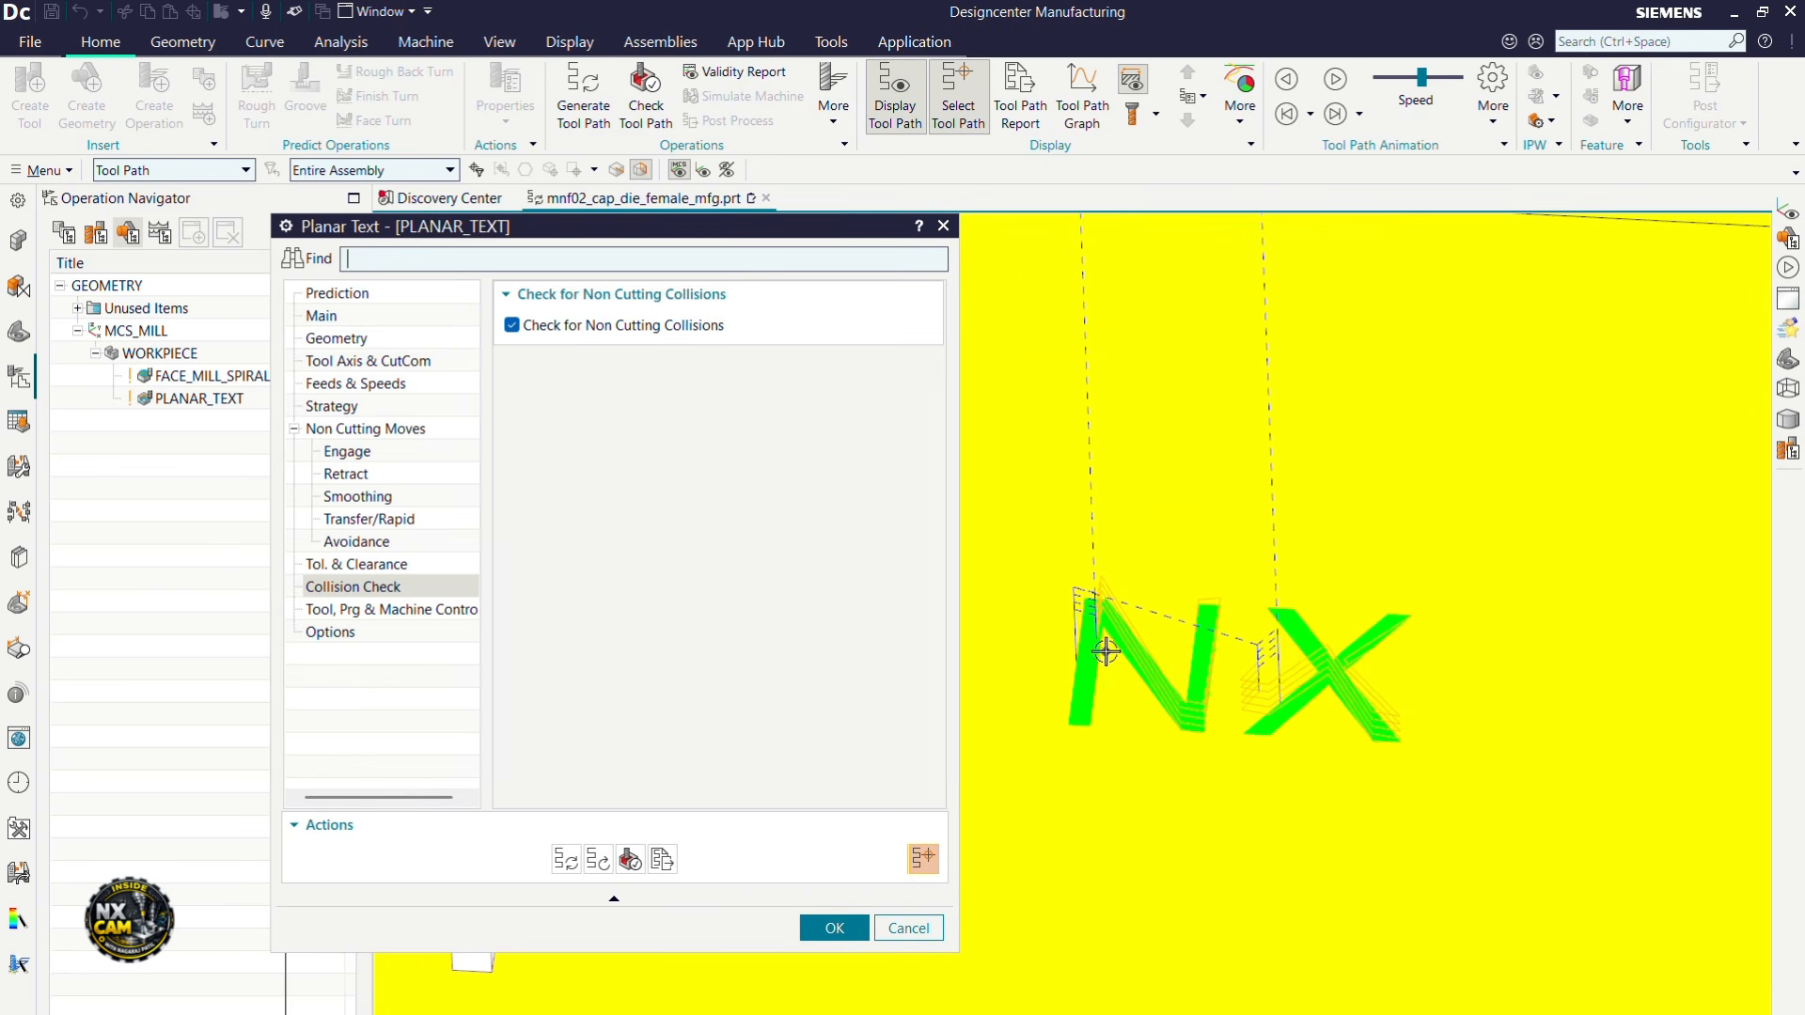
scroll(1106, 651, up, 3)
middle_drag(1105, 651, 1093, 641)
scroll(1287, 596, down, 2)
mouse_move(1282, 626)
middle_down()
mouse_move(1290, 653)
mouse_move(1302, 626)
middle_up()
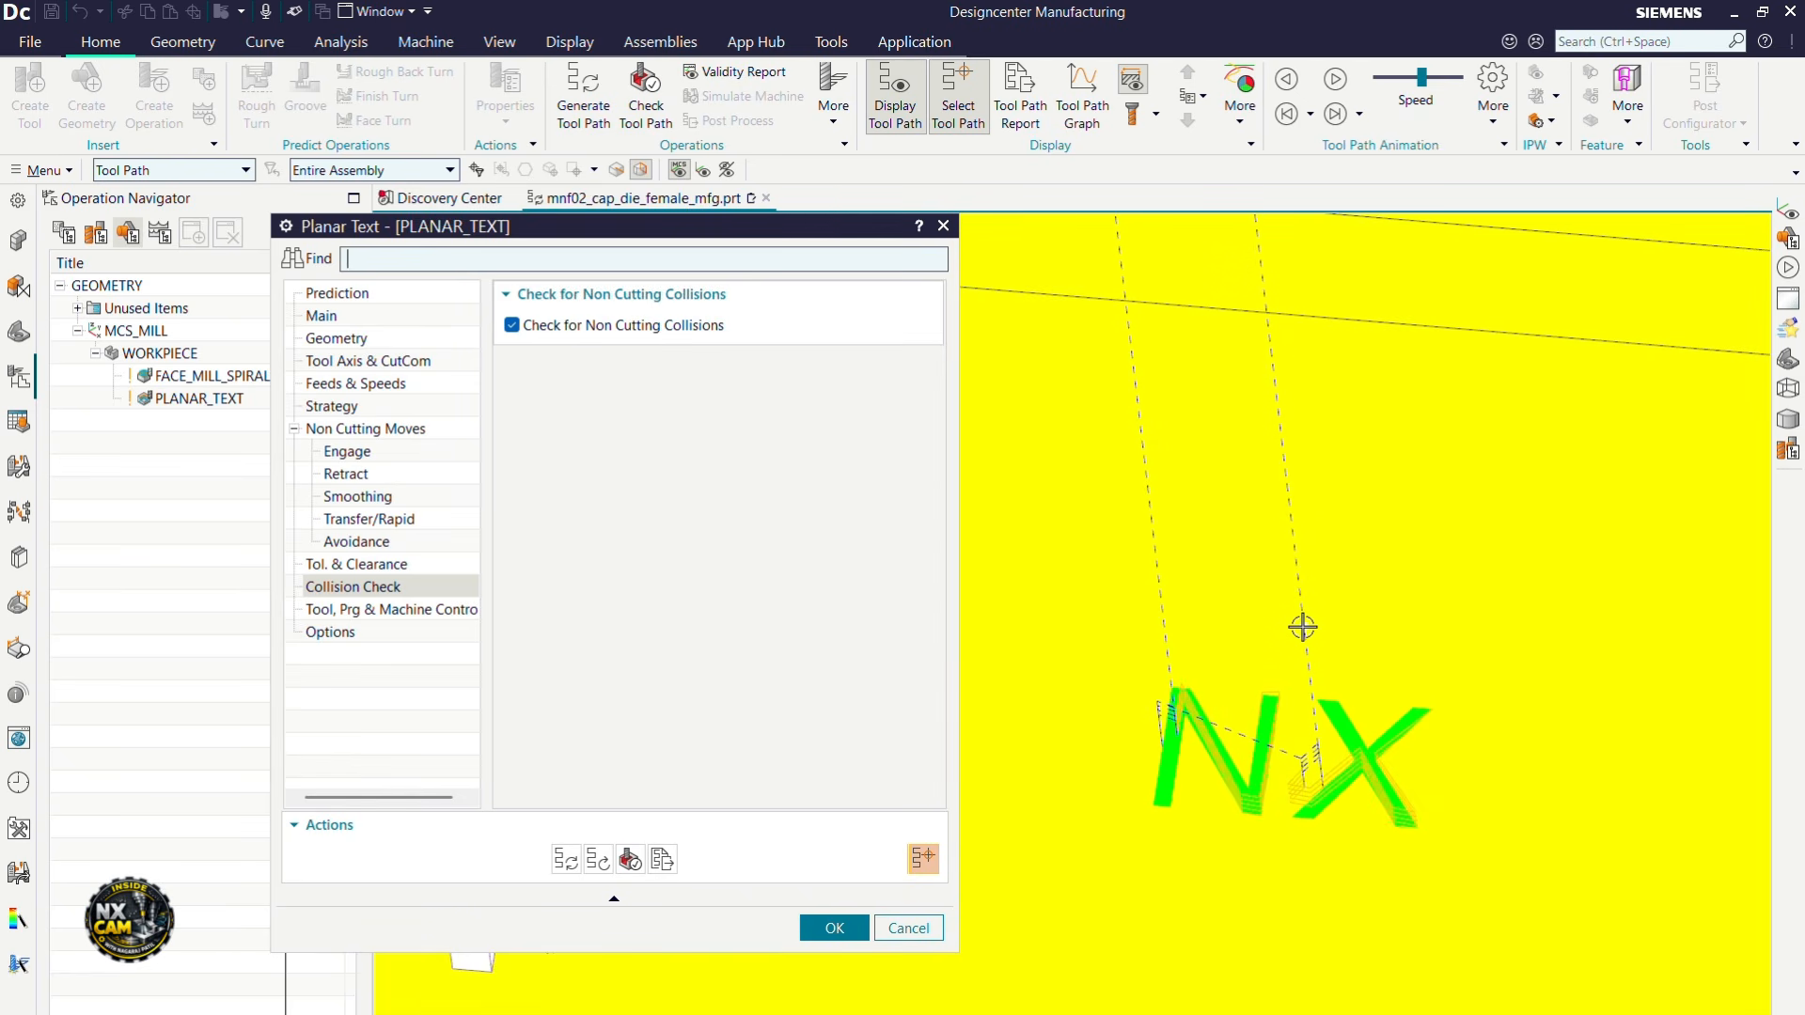
scroll(1254, 538, down, 2)
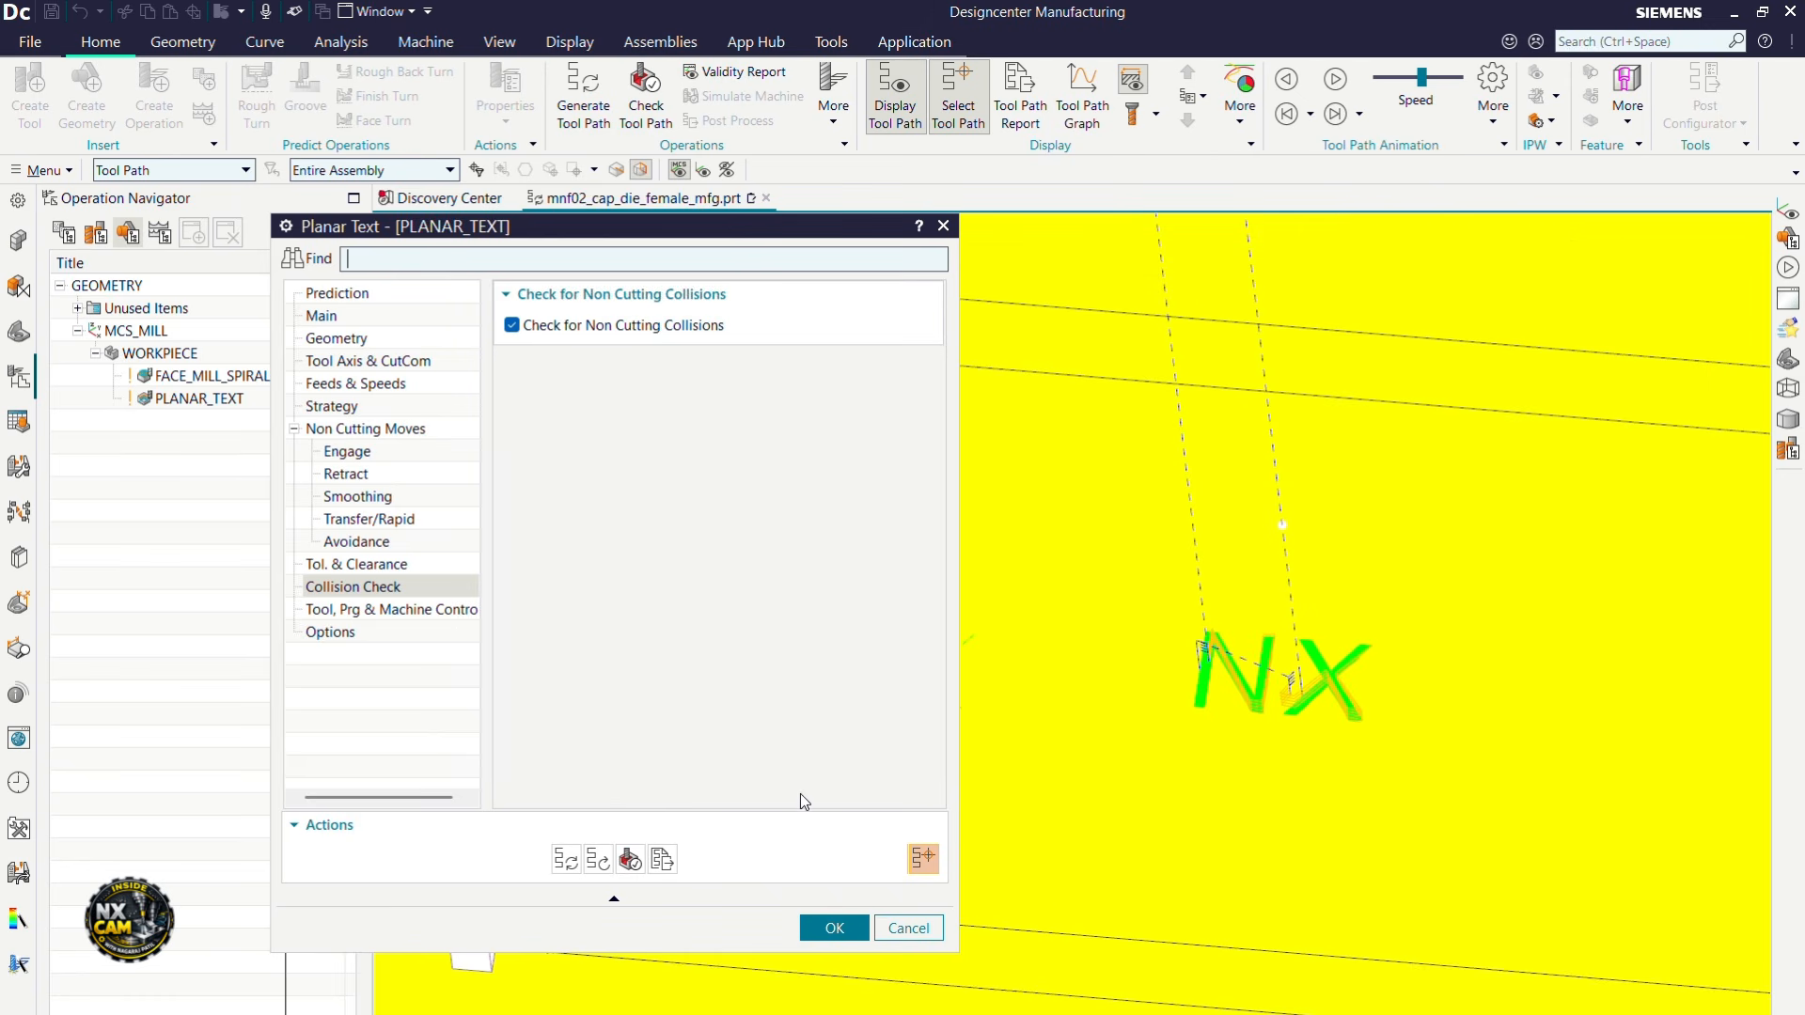
click(837, 923)
Step: Switch the display style of the whole setup to Wireframe
scroll(1056, 640, down, 4)
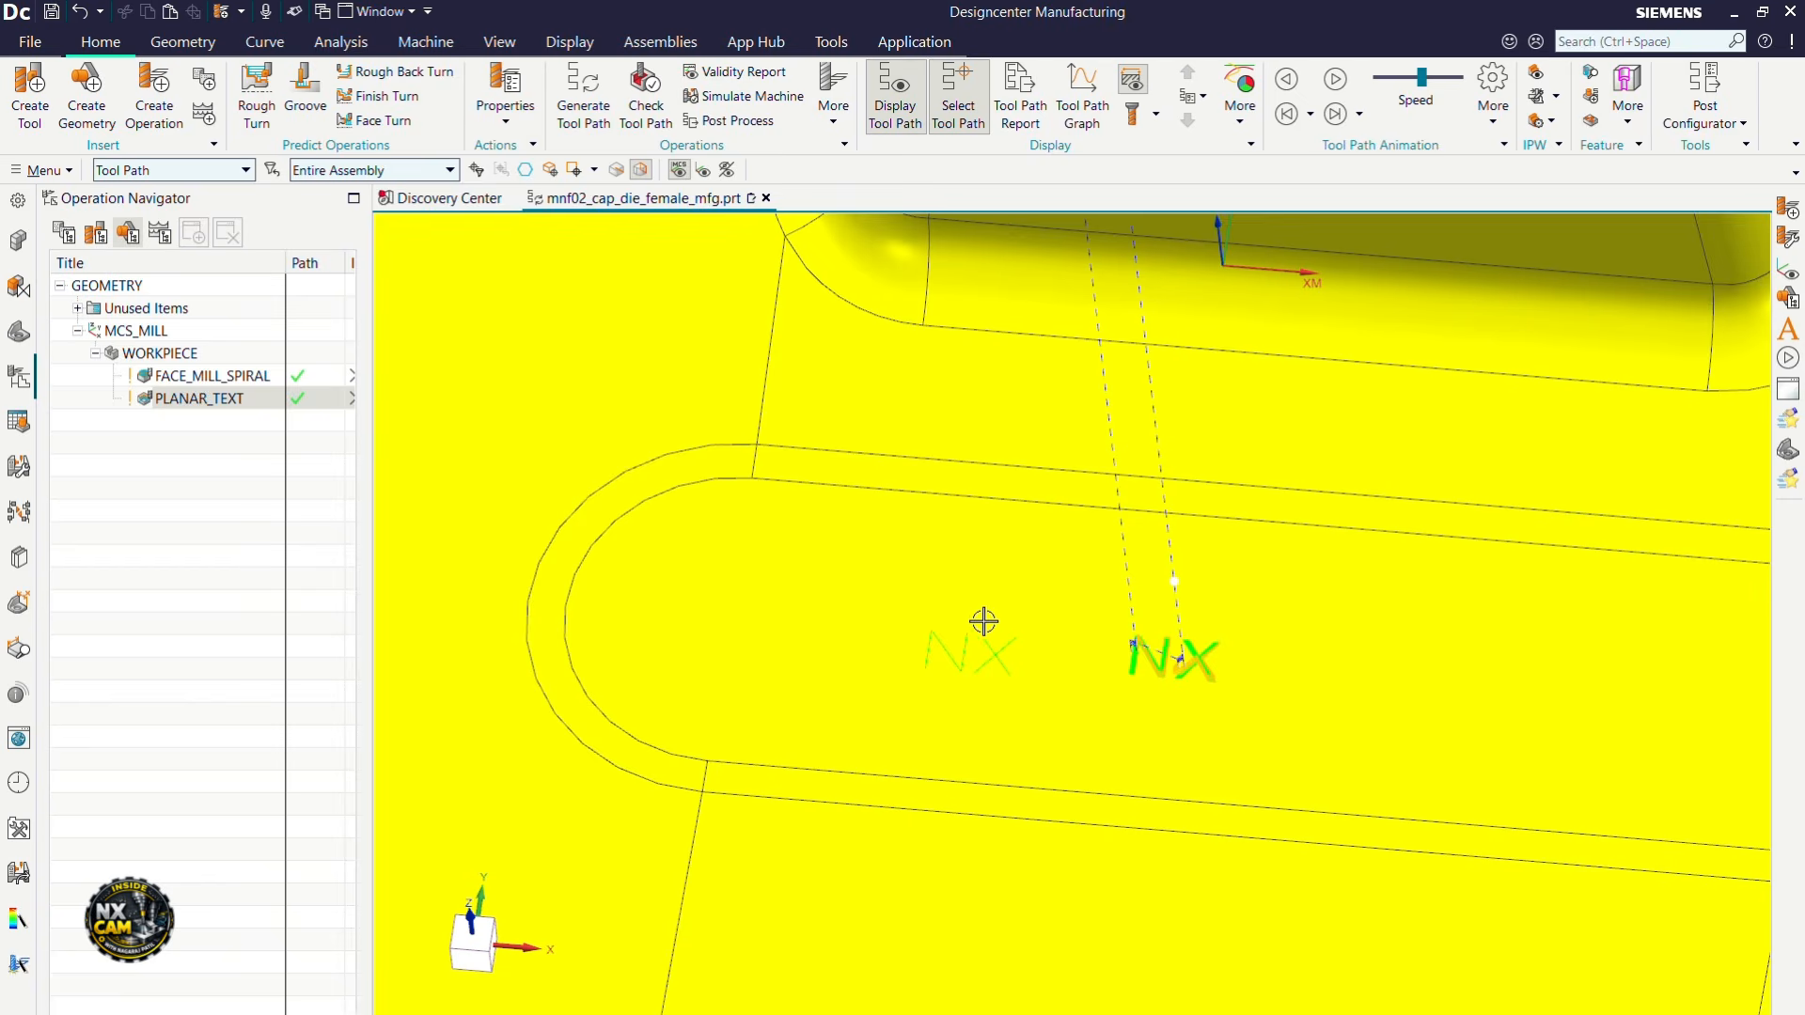
scroll(1037, 598, down, 5)
scroll(890, 604, down, 3)
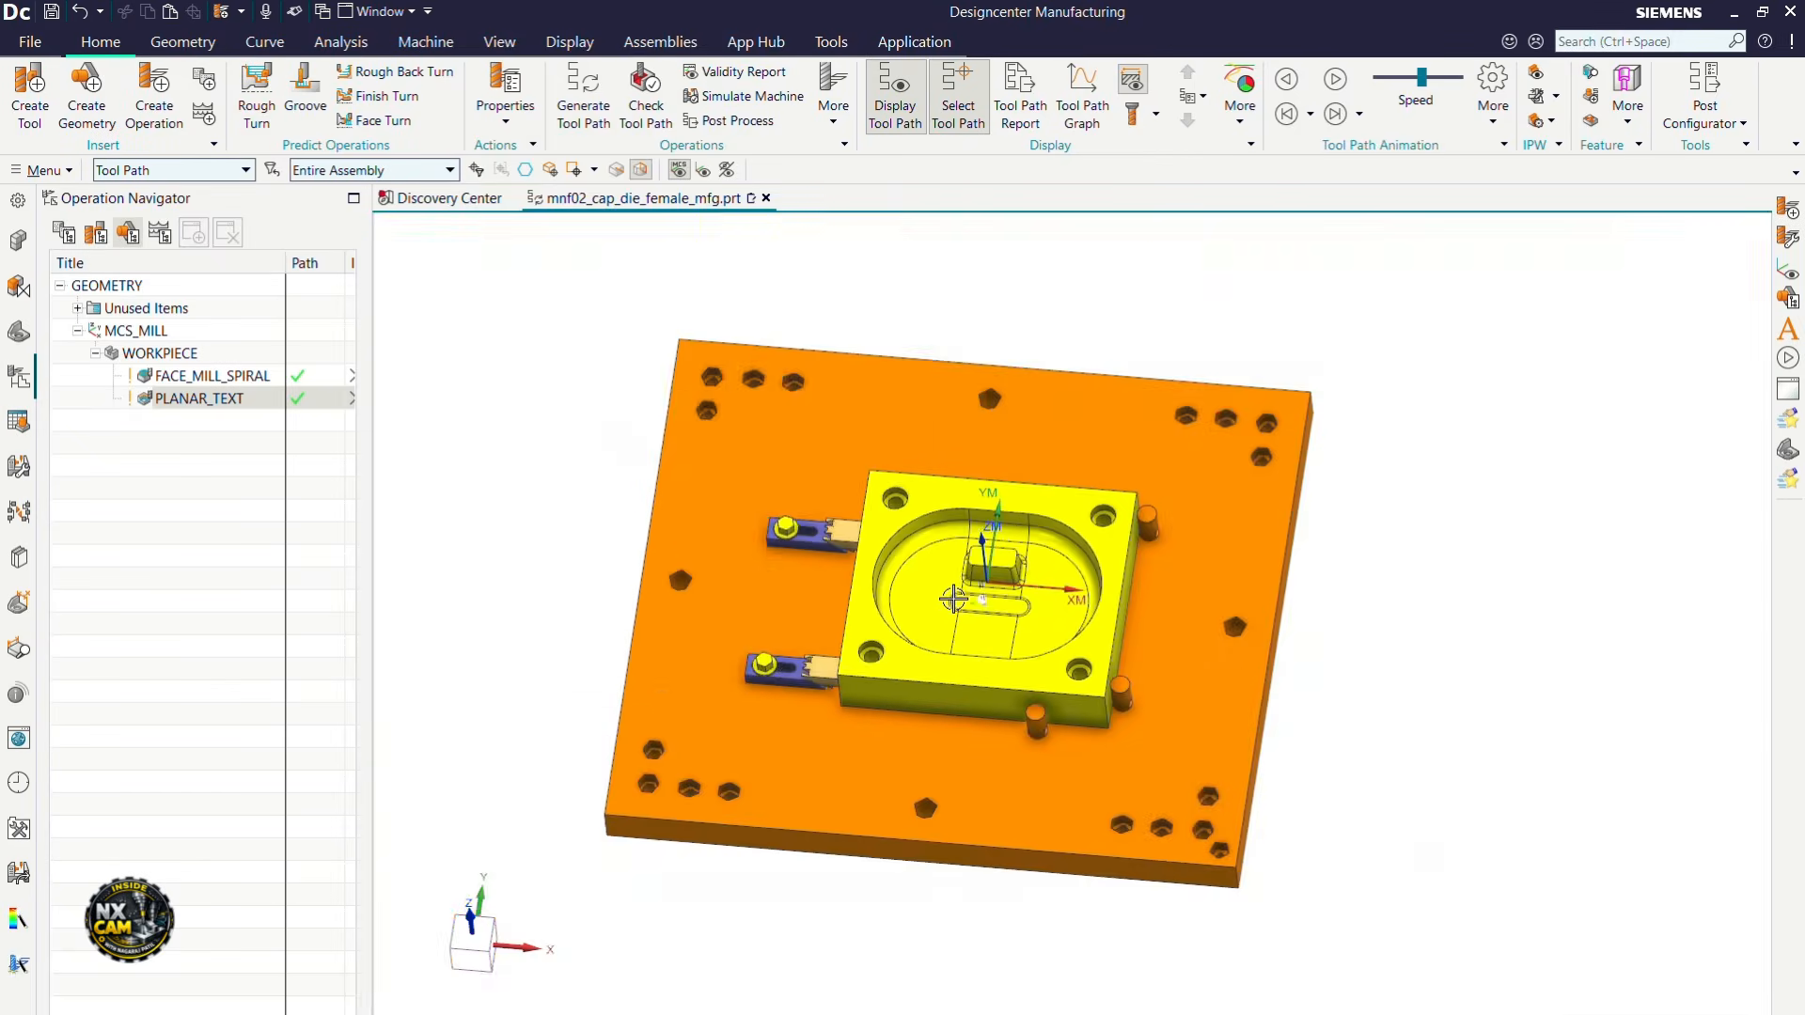
right_click(1055, 308)
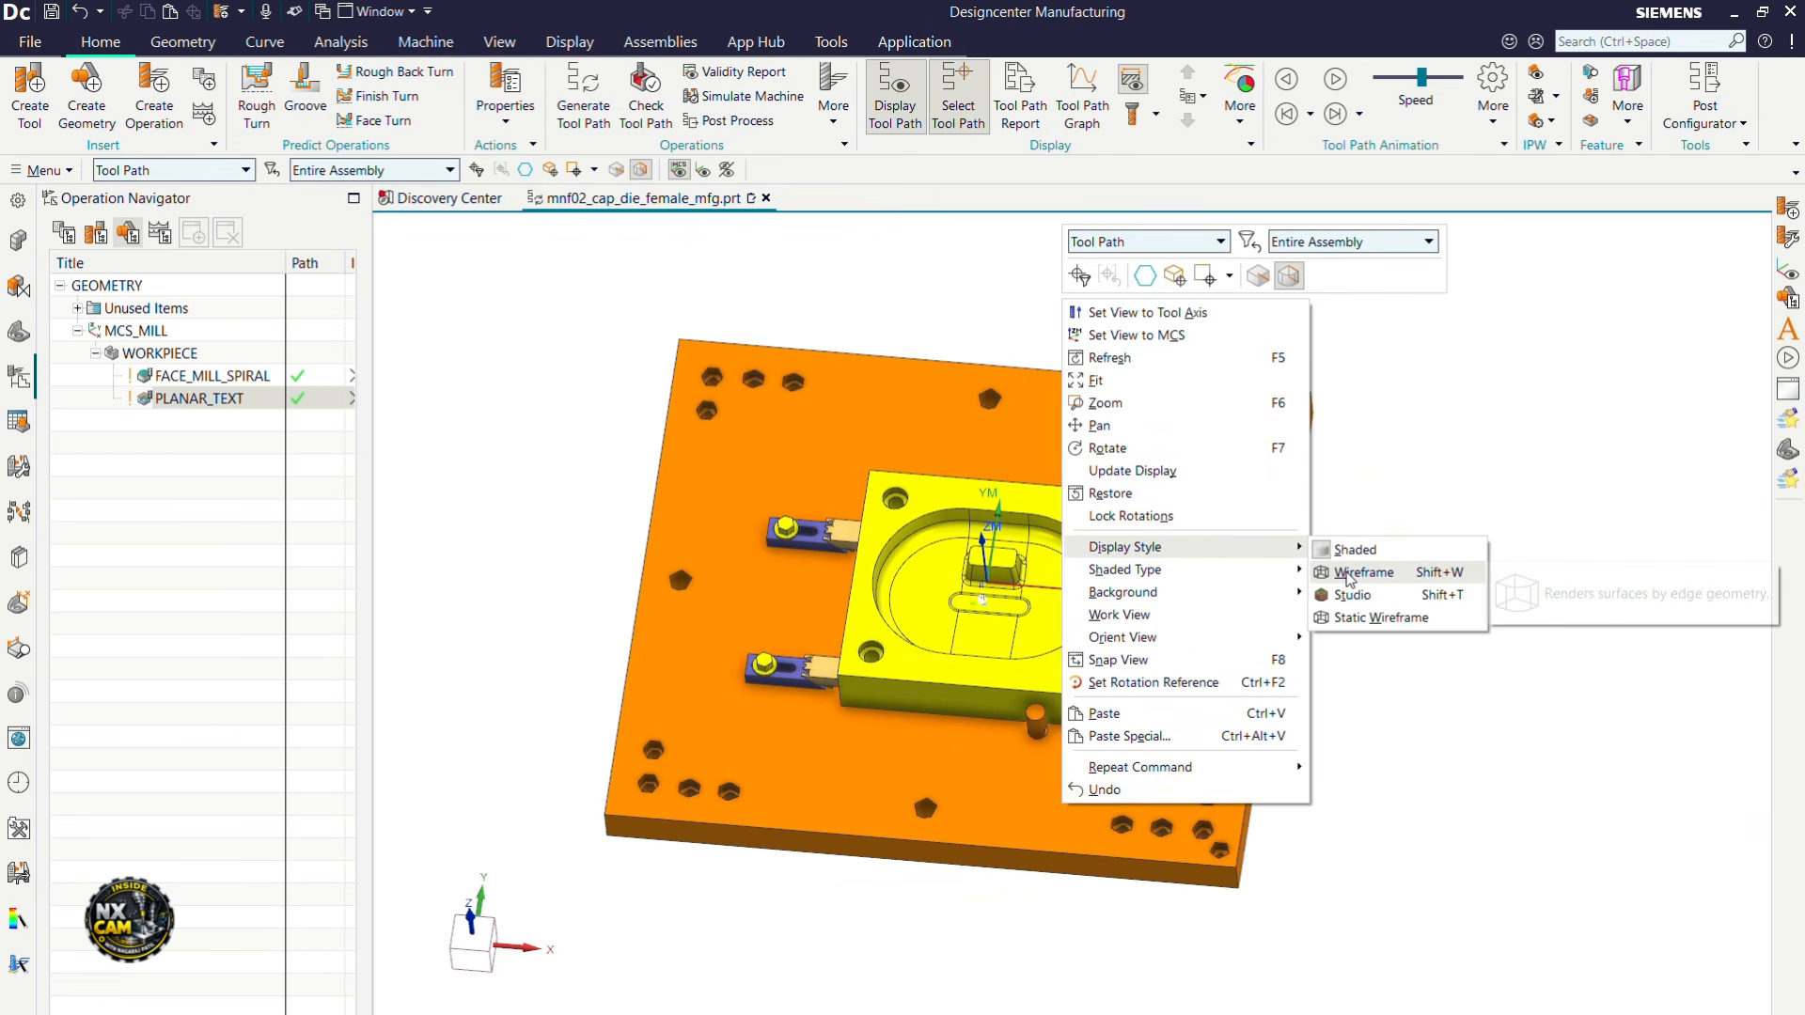
Step: Examine the generated engraving passes and the engage and transfer moves around the NX letters up close
scroll(981, 589, up, 12)
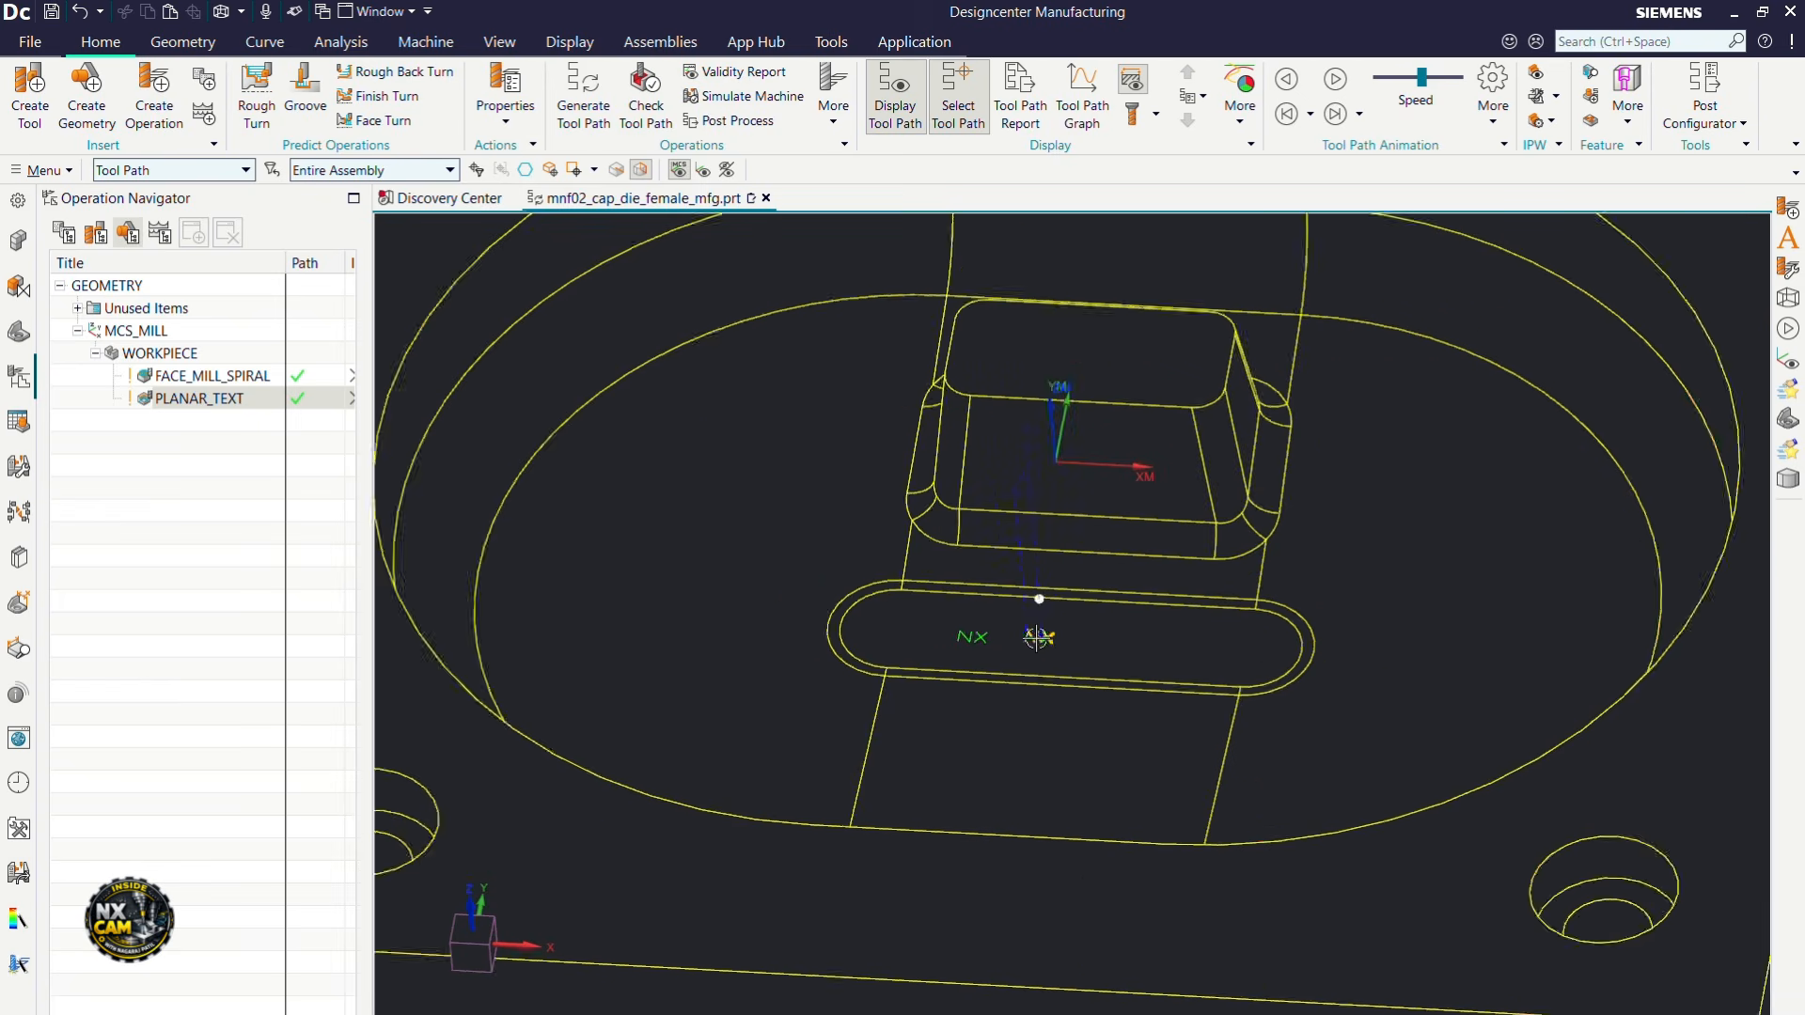
scroll(1034, 648, up, 10)
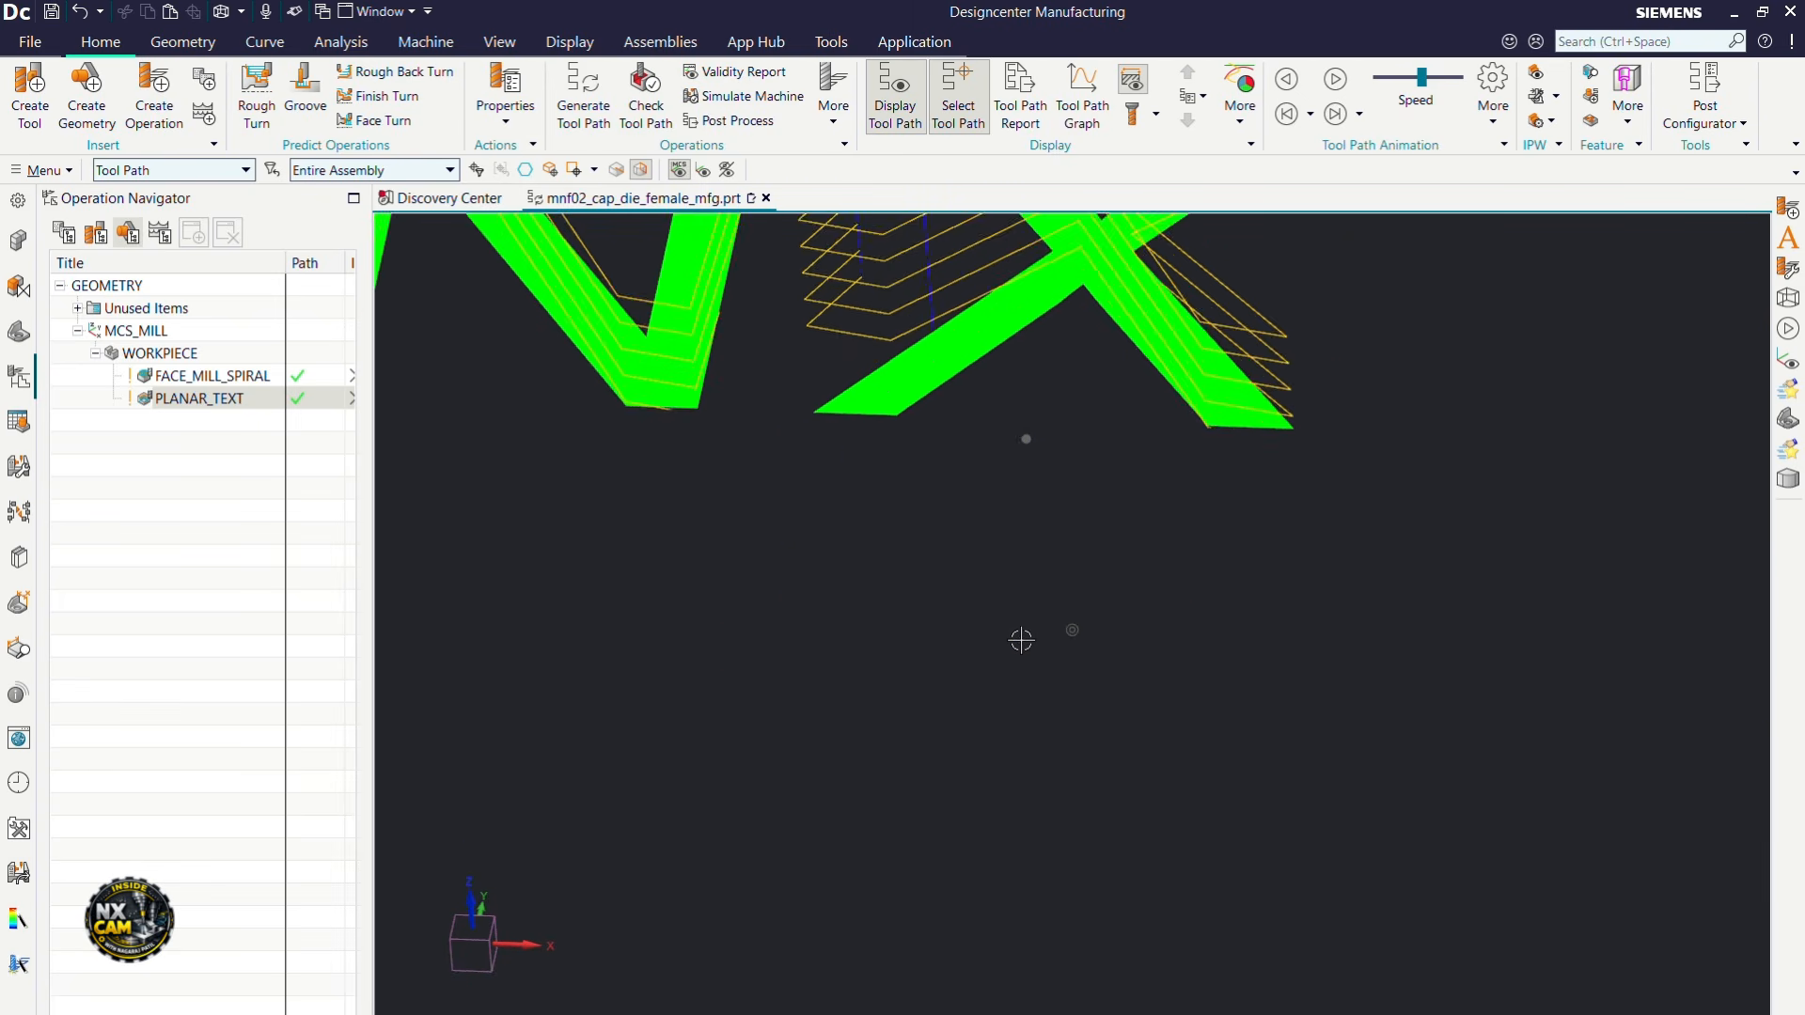
scroll(1015, 627, down, 3)
scroll(1024, 536, up, 5)
scroll(1035, 527, down, 8)
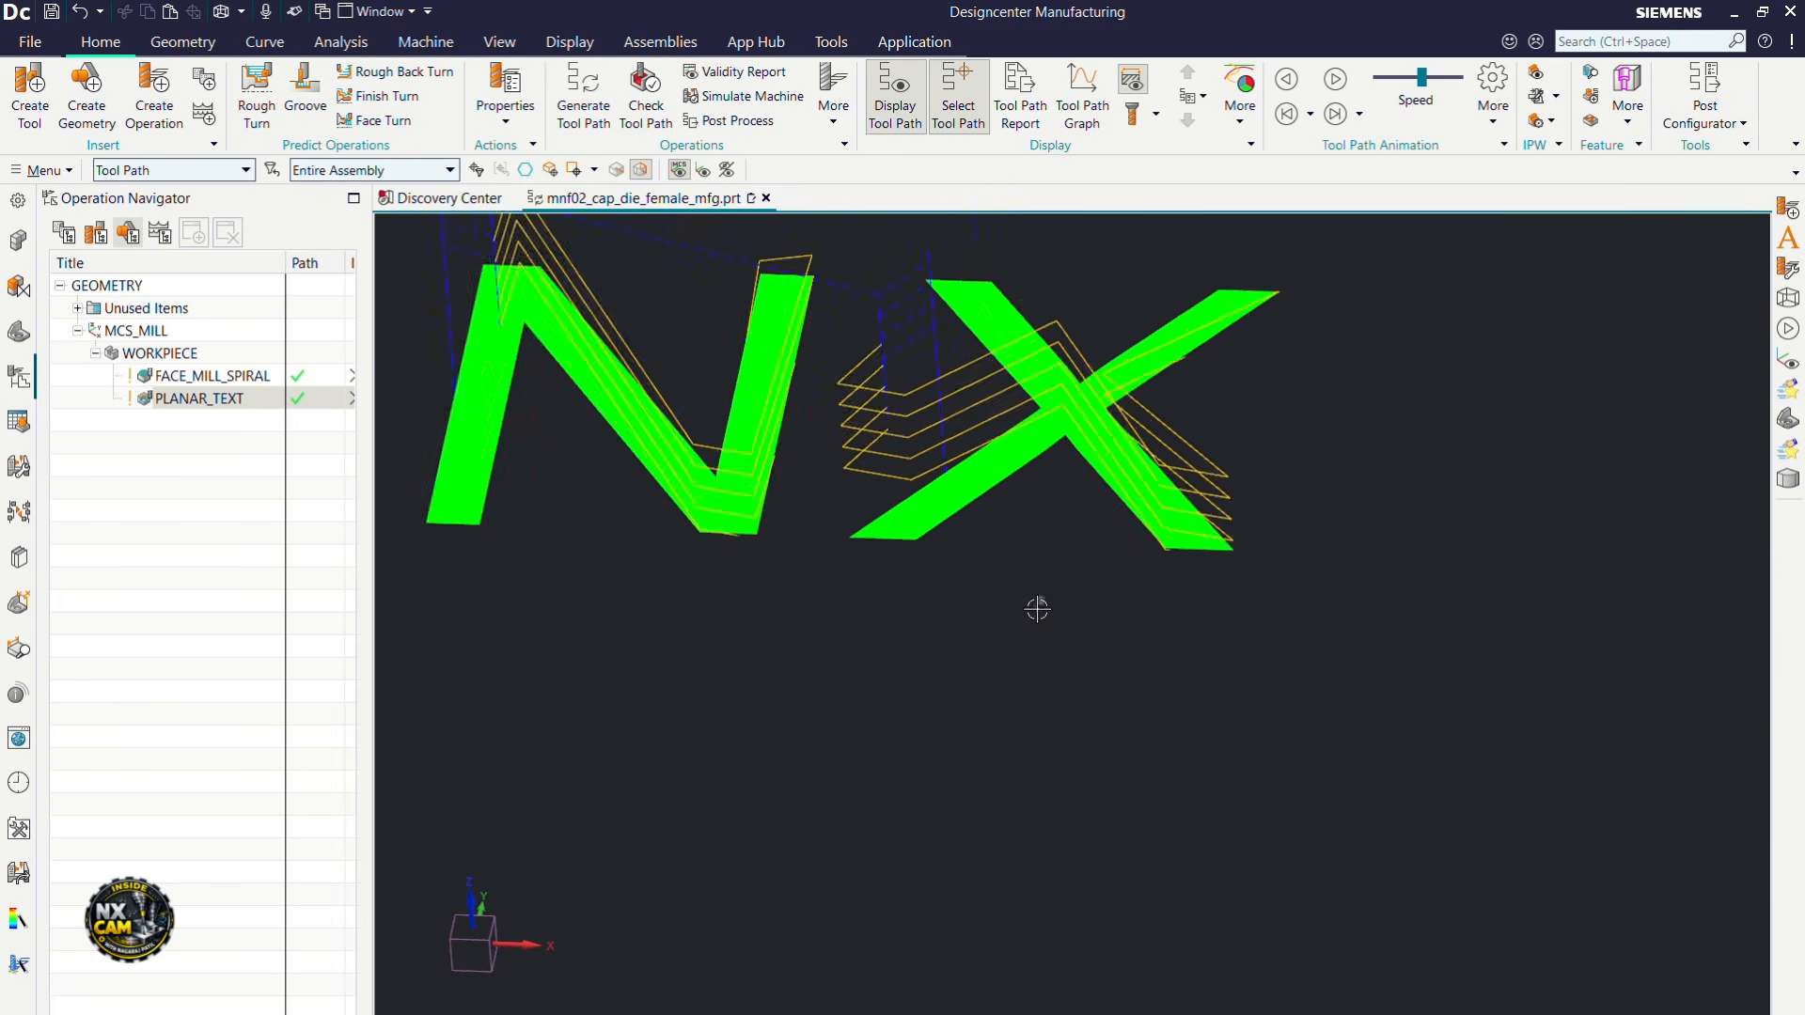
mouse_move(1039, 609)
middle_down()
mouse_move(1047, 596)
mouse_move(999, 595)
mouse_move(991, 555)
middle_up()
scroll(1024, 467, up, 5)
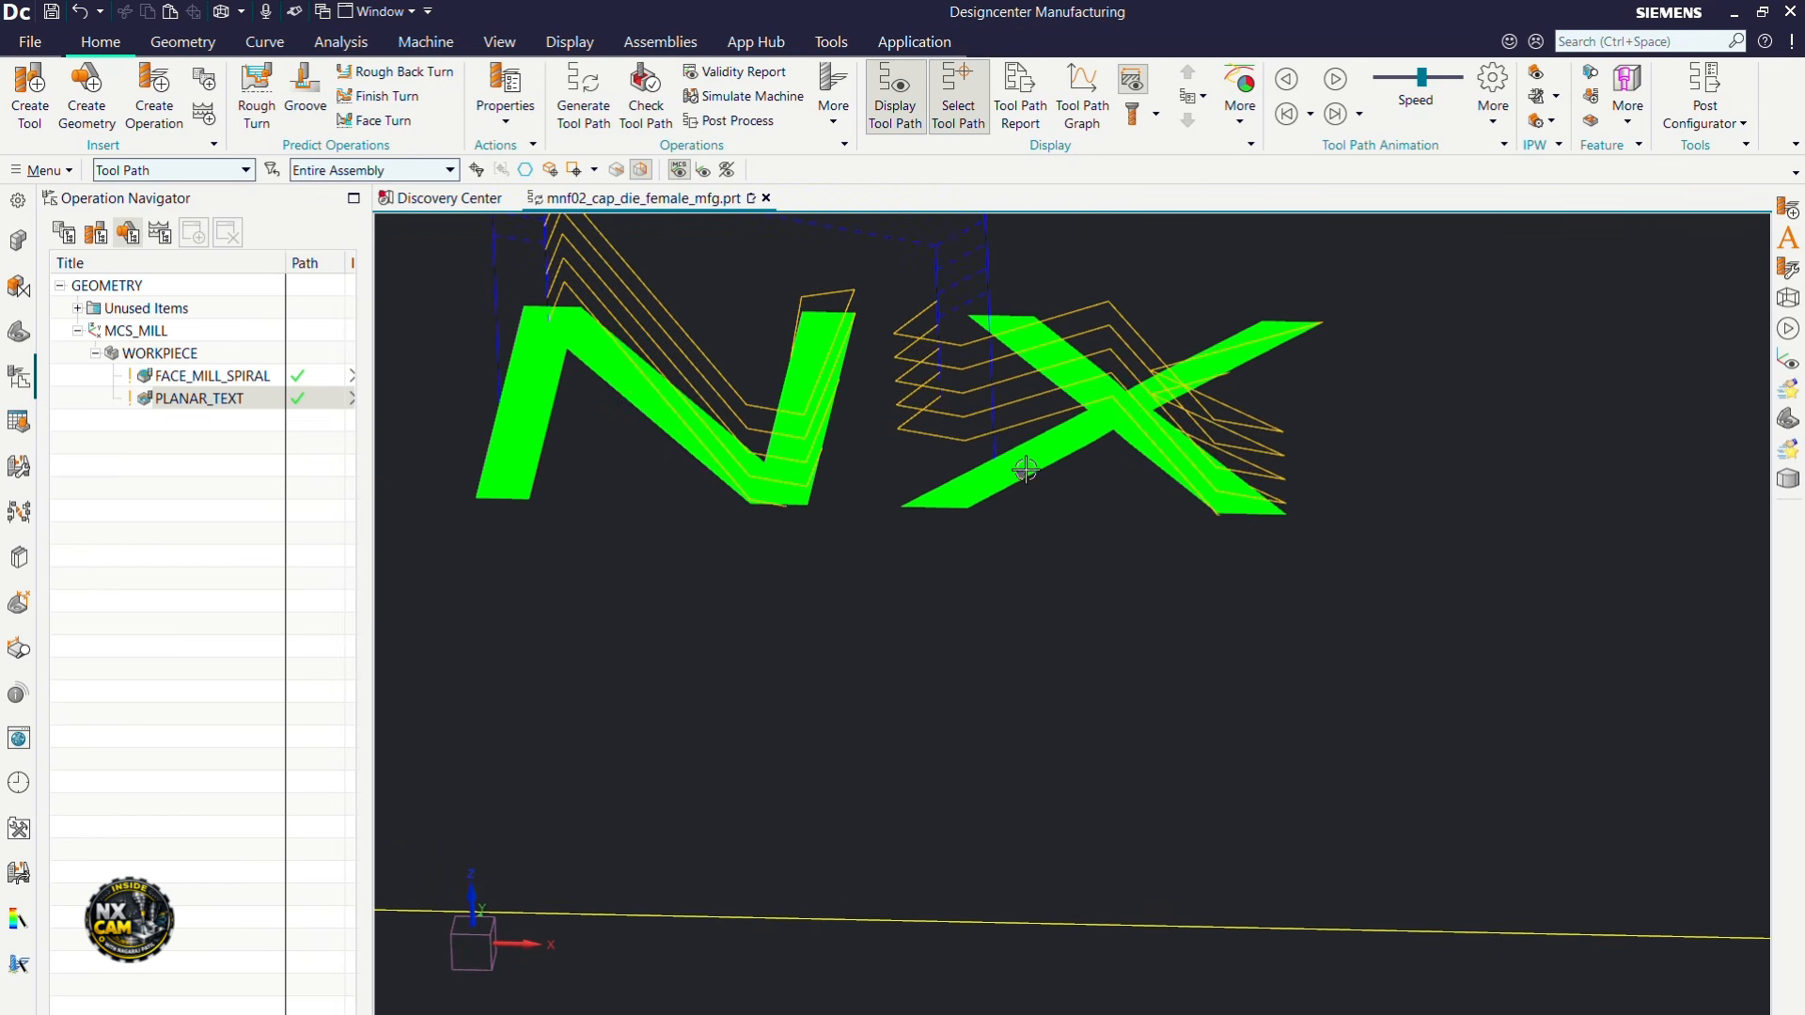
scroll(1025, 475, down, 5)
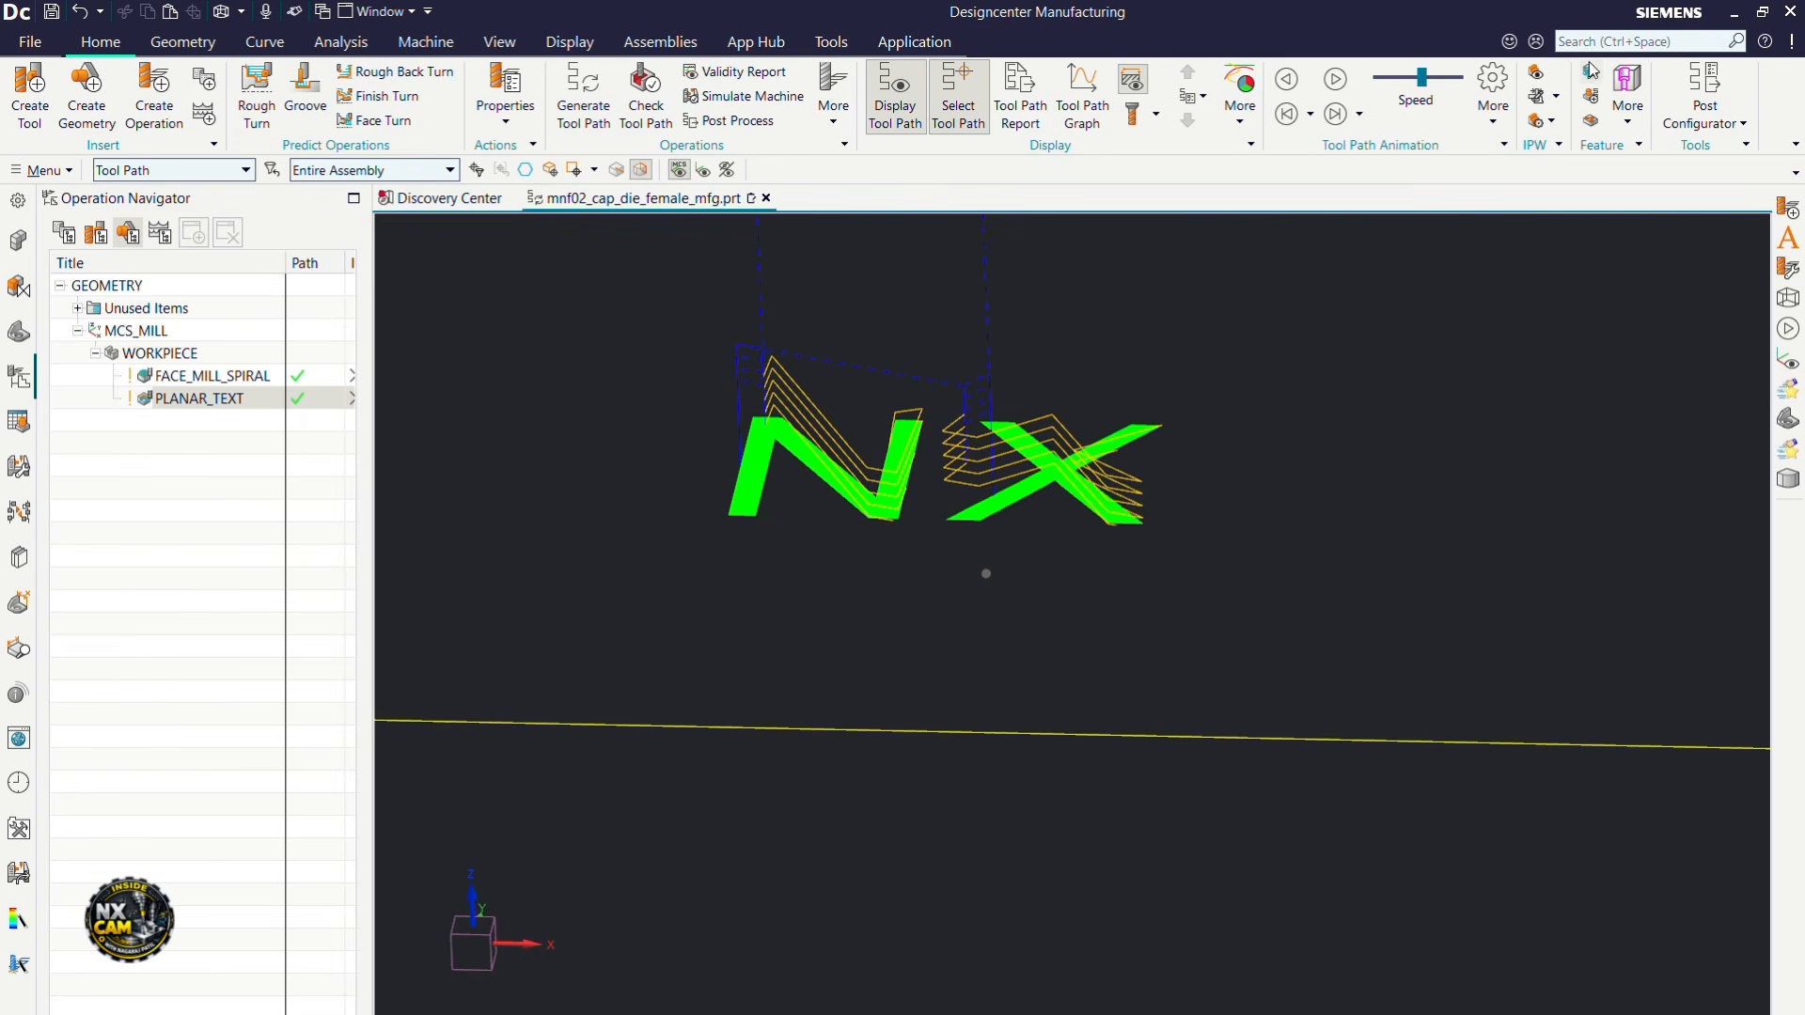
Step: Find the Static Wireframe command, apply it to the display, and inspect all depth levels of the NX engraving passes
click(1584, 43)
text(stat)
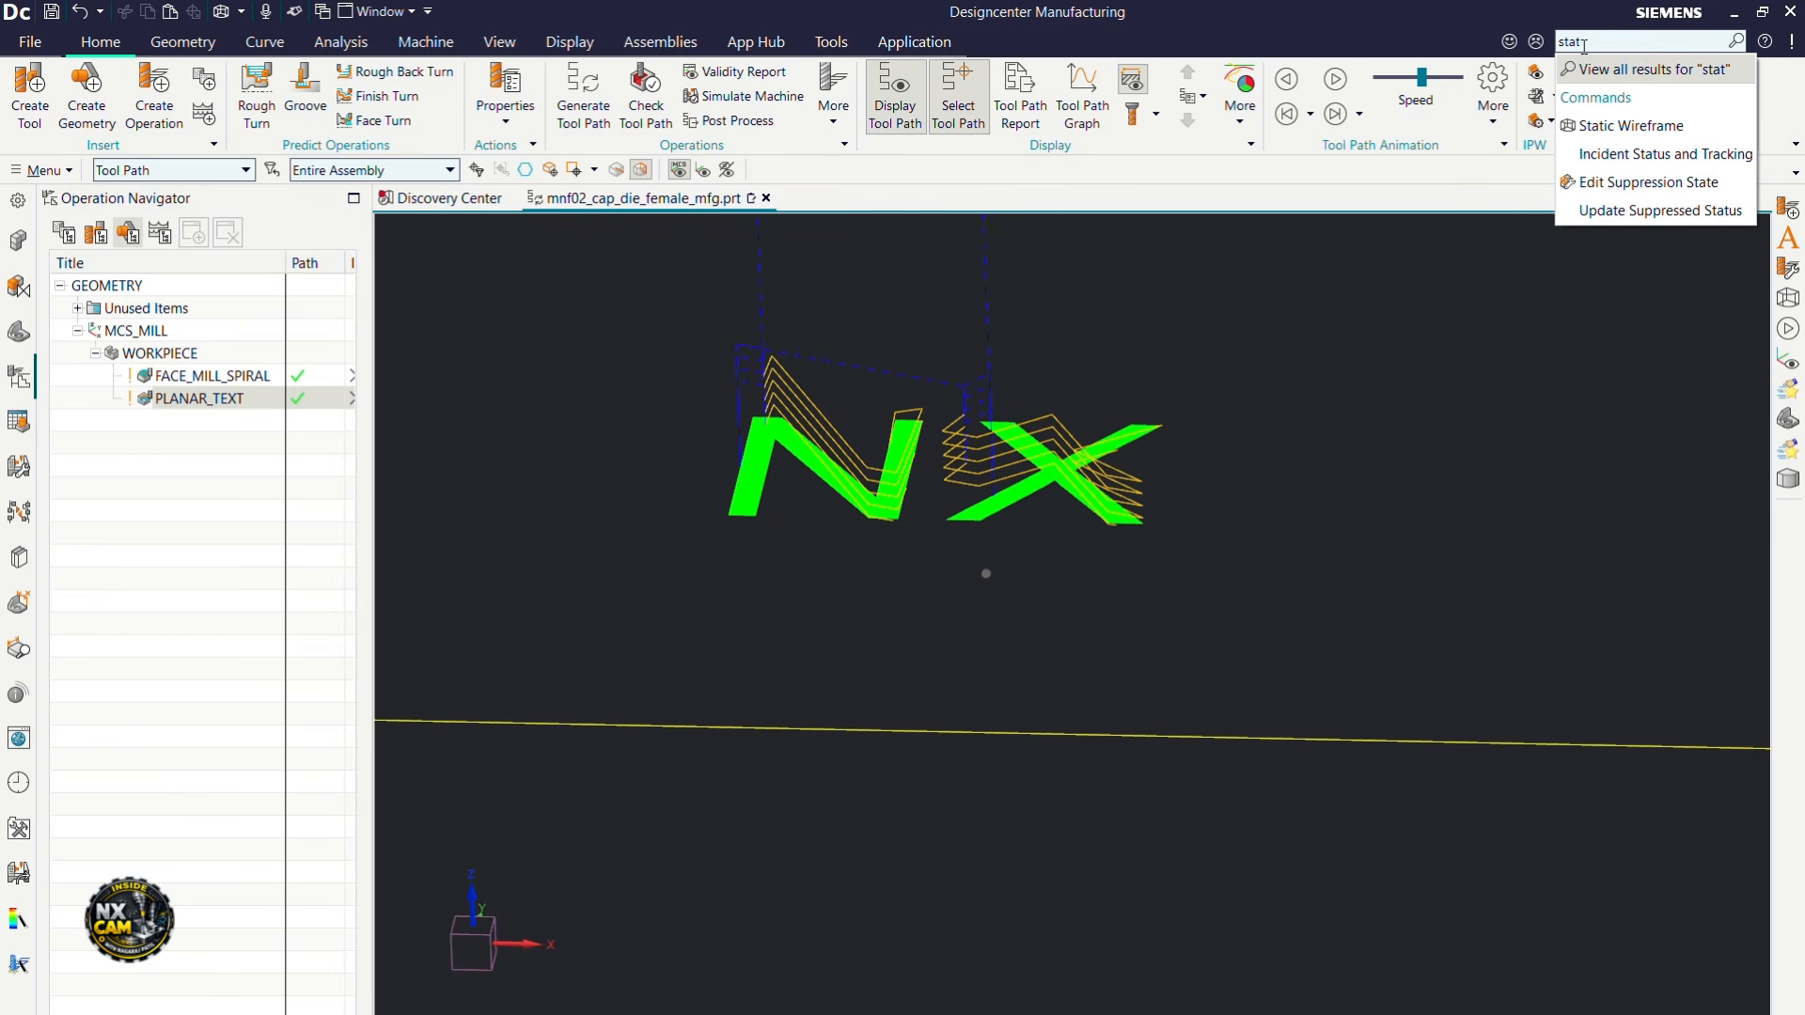
click(1631, 125)
scroll(1024, 602, up, 3)
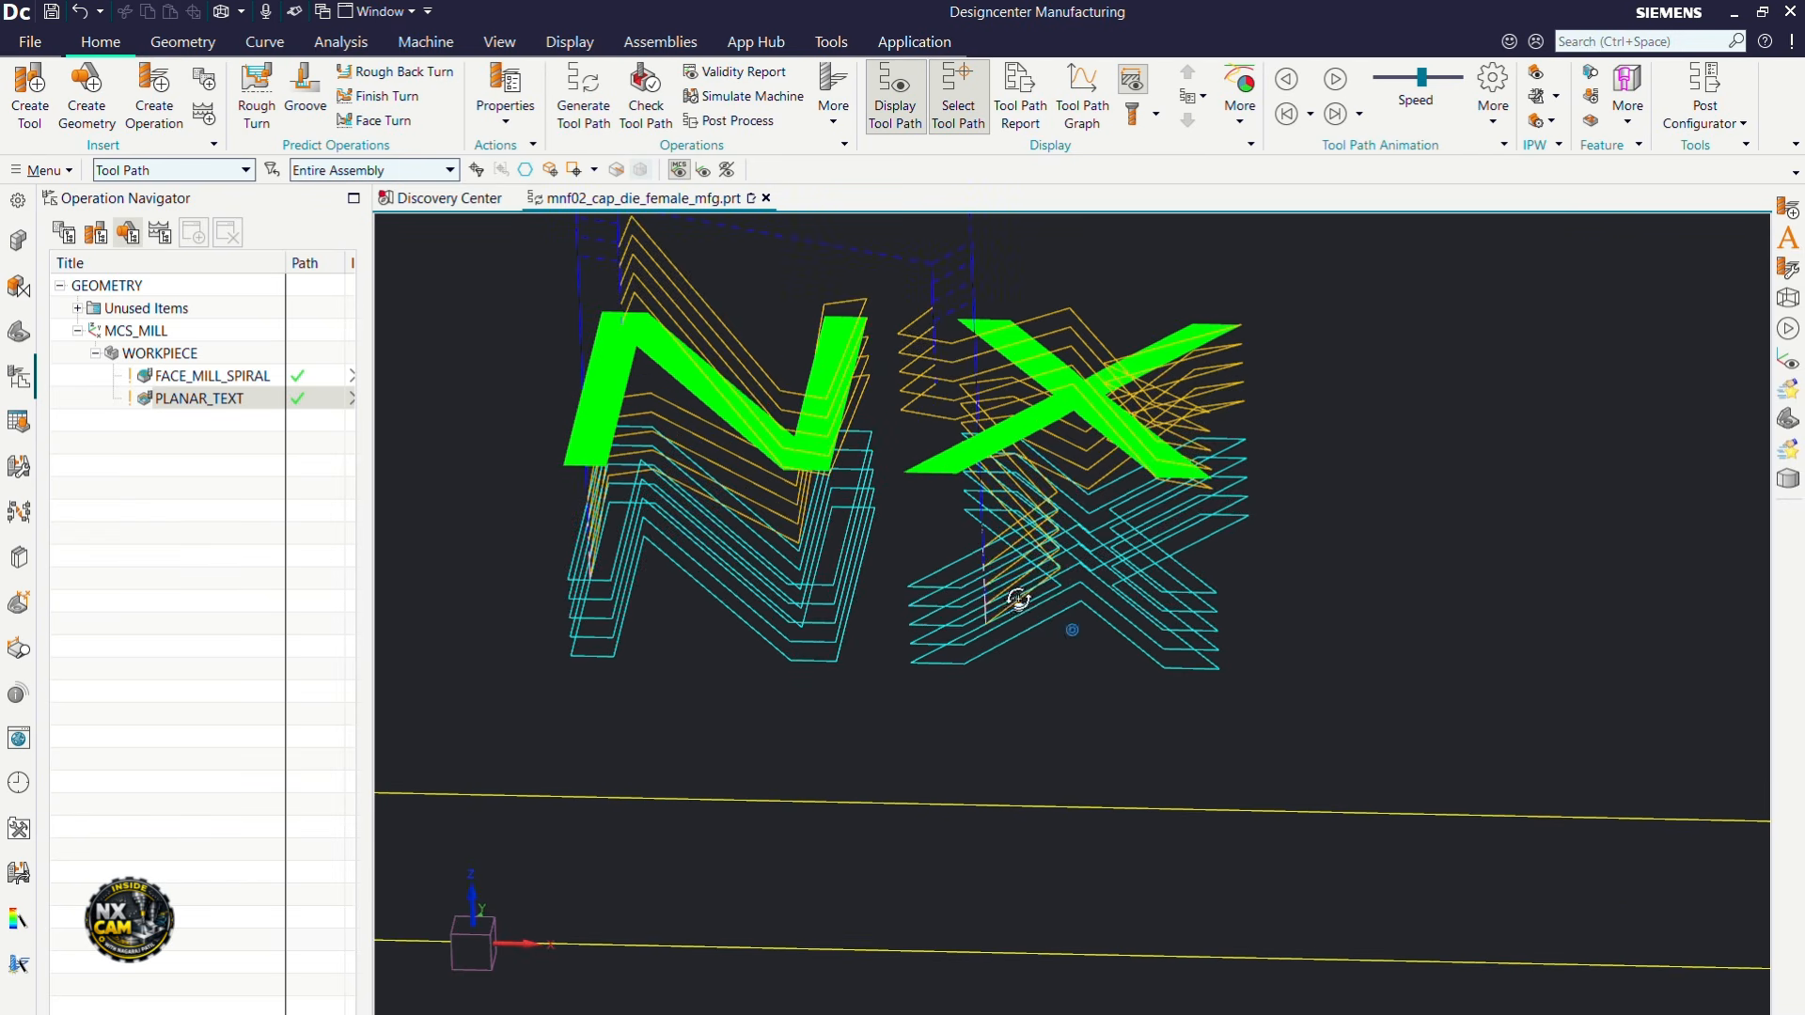
middle_drag(1019, 605, 1015, 590)
scroll(1029, 374, up, 1)
middle_drag(1030, 361, 1020, 379)
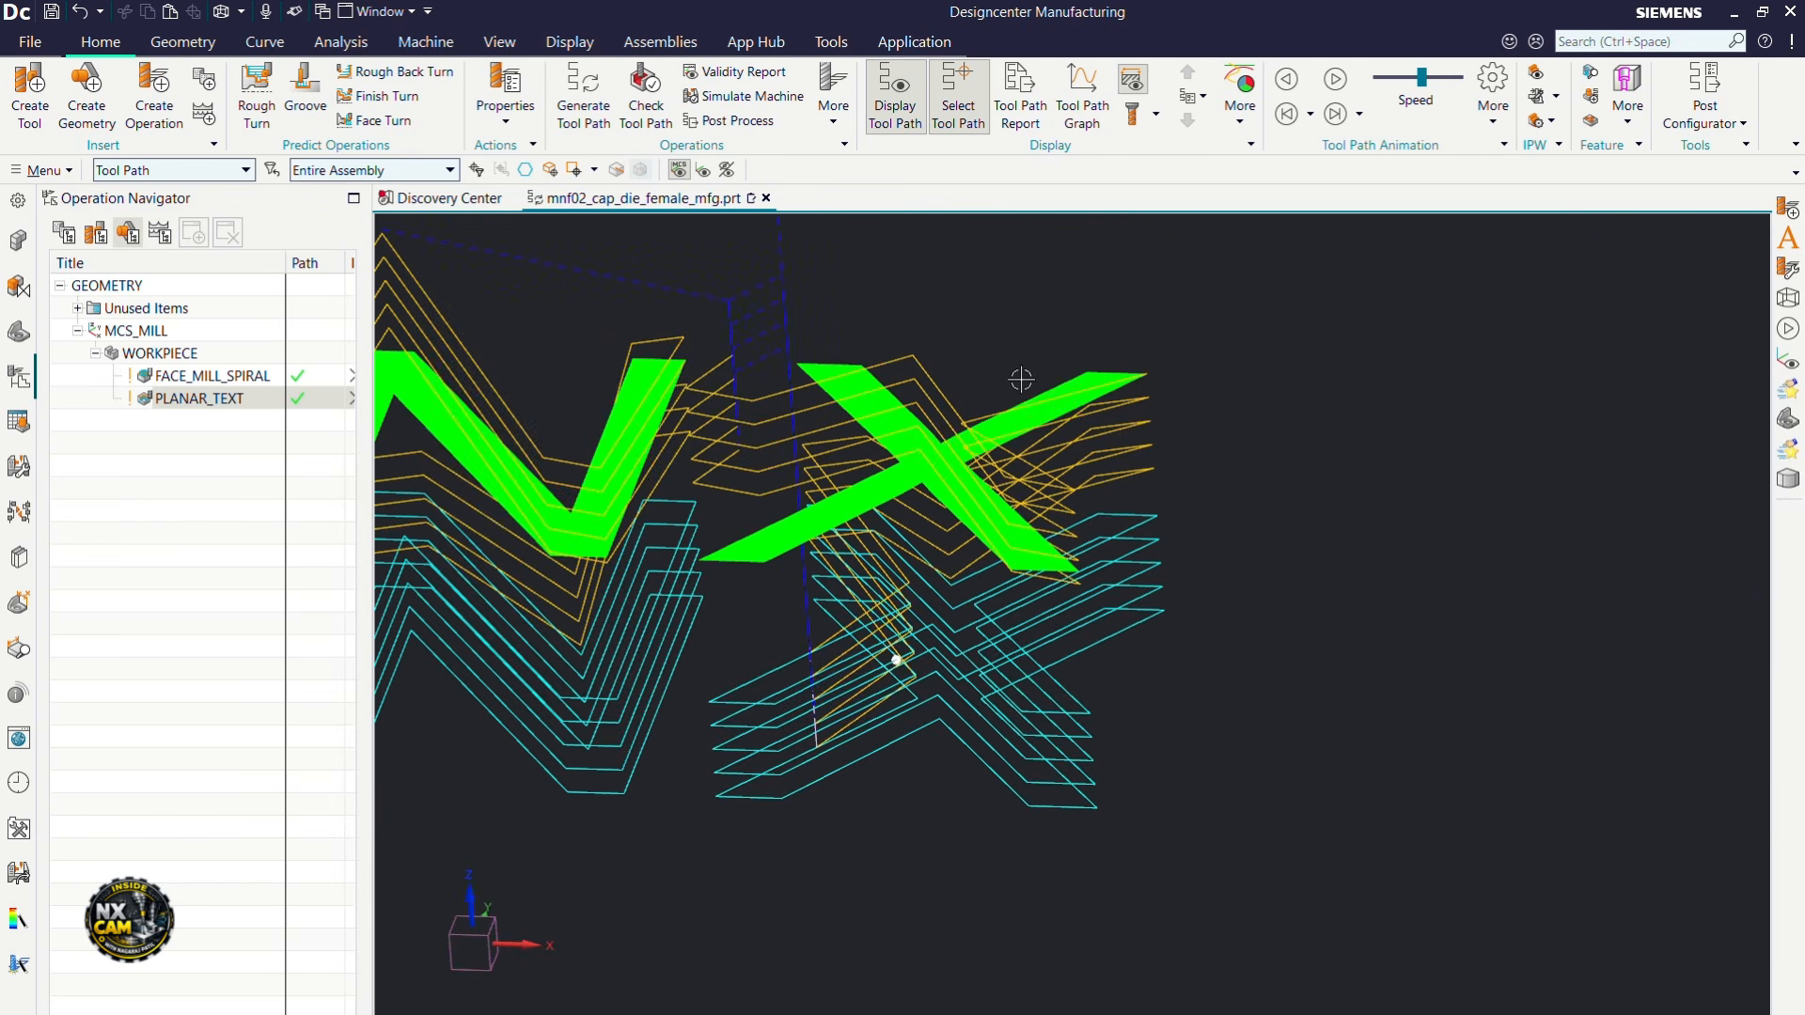
scroll(979, 733, up, 1)
scroll(1077, 616, down, 5)
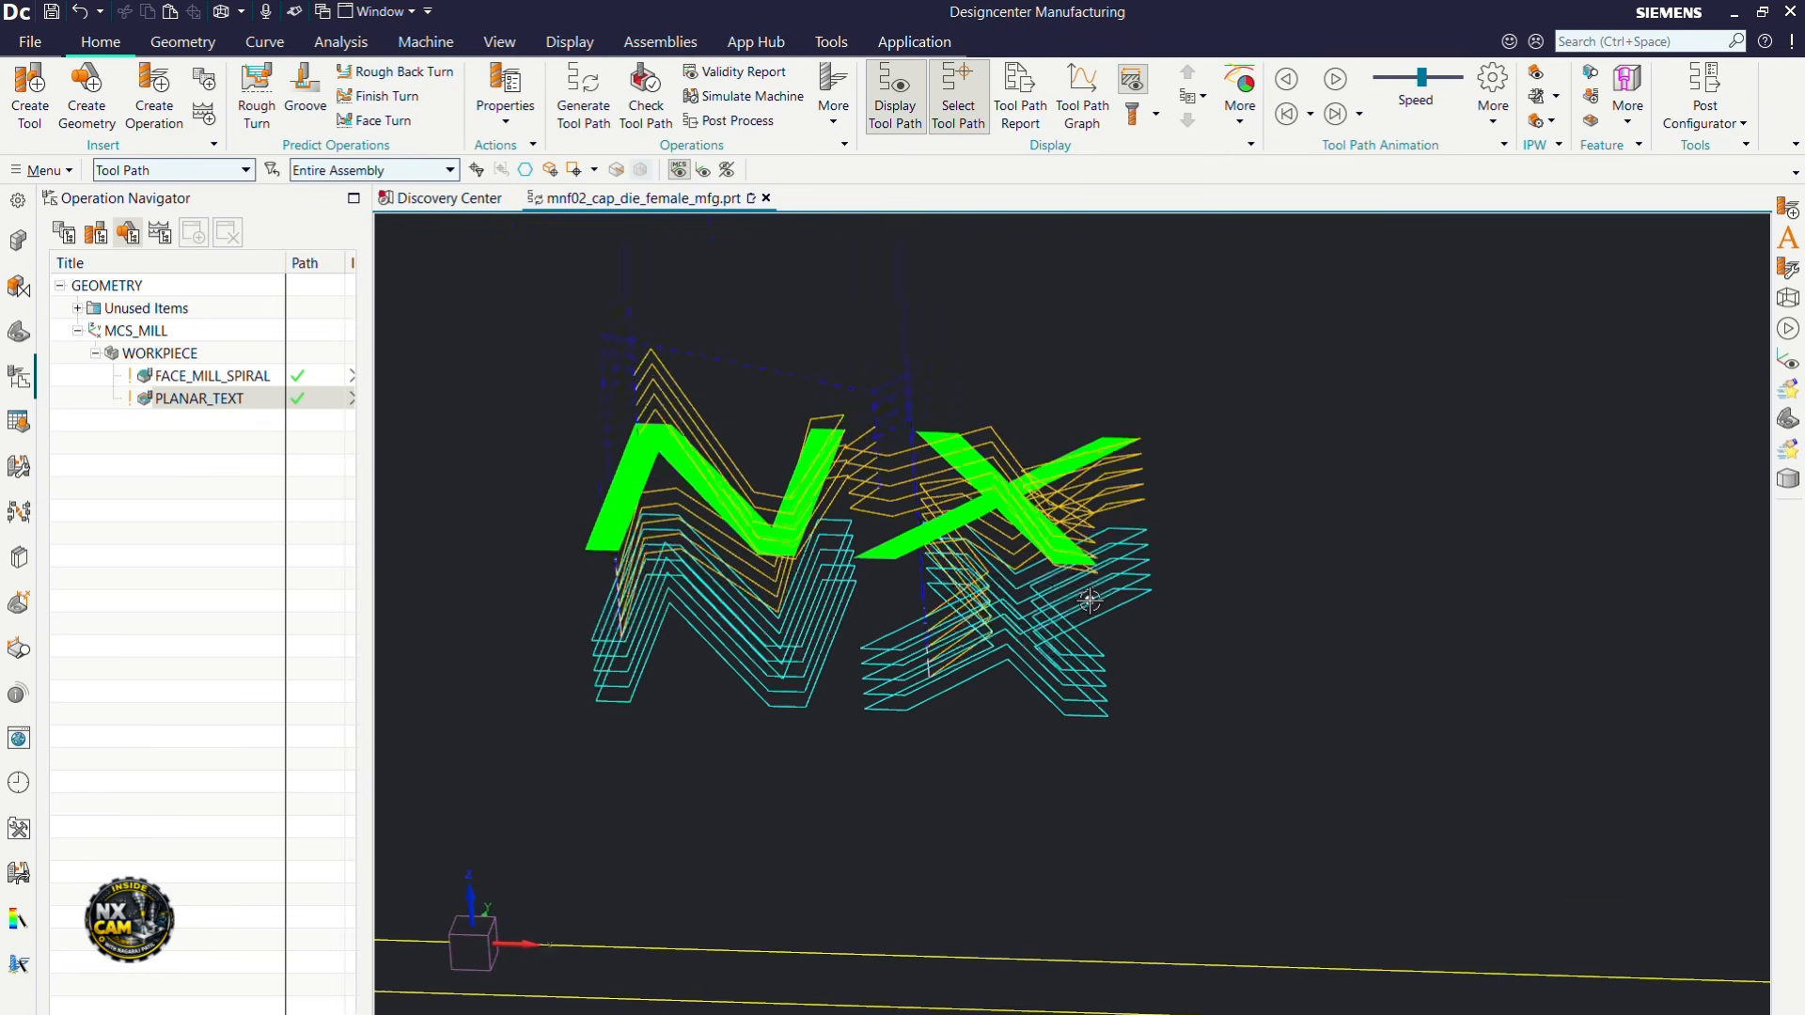